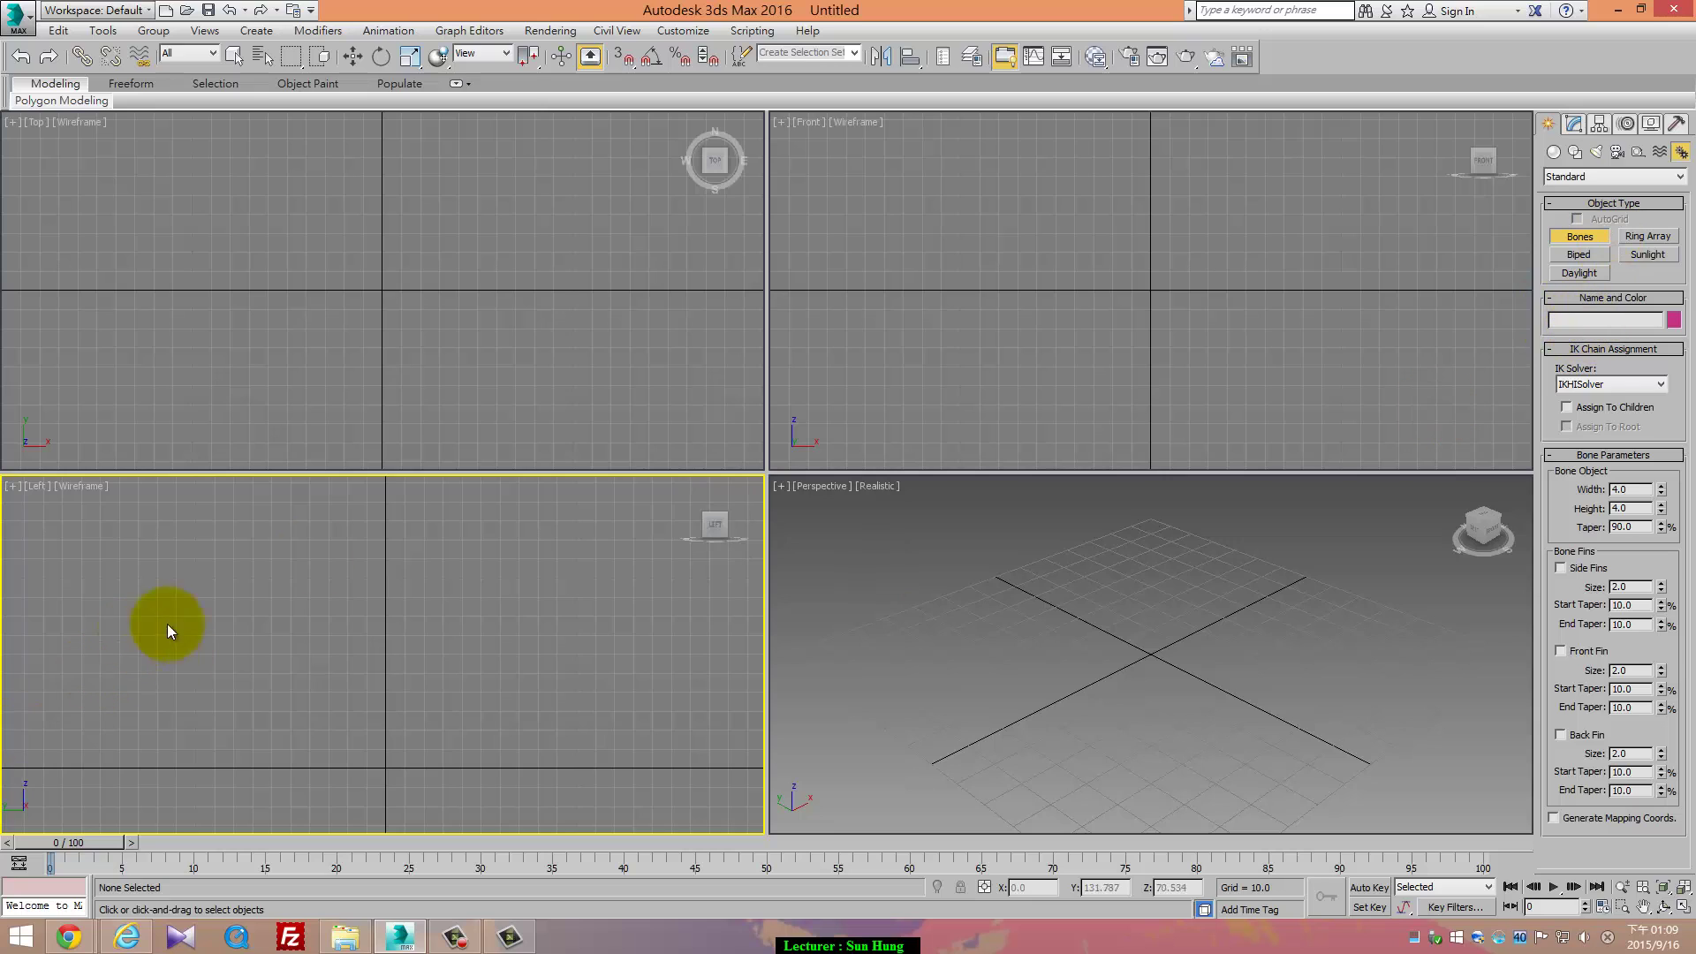
Draw a C-shaped chain of three bones plus an end bone in the Left viewport, starting near the vertical axis
{"action": "left_click", "coordinate": [387, 525]}
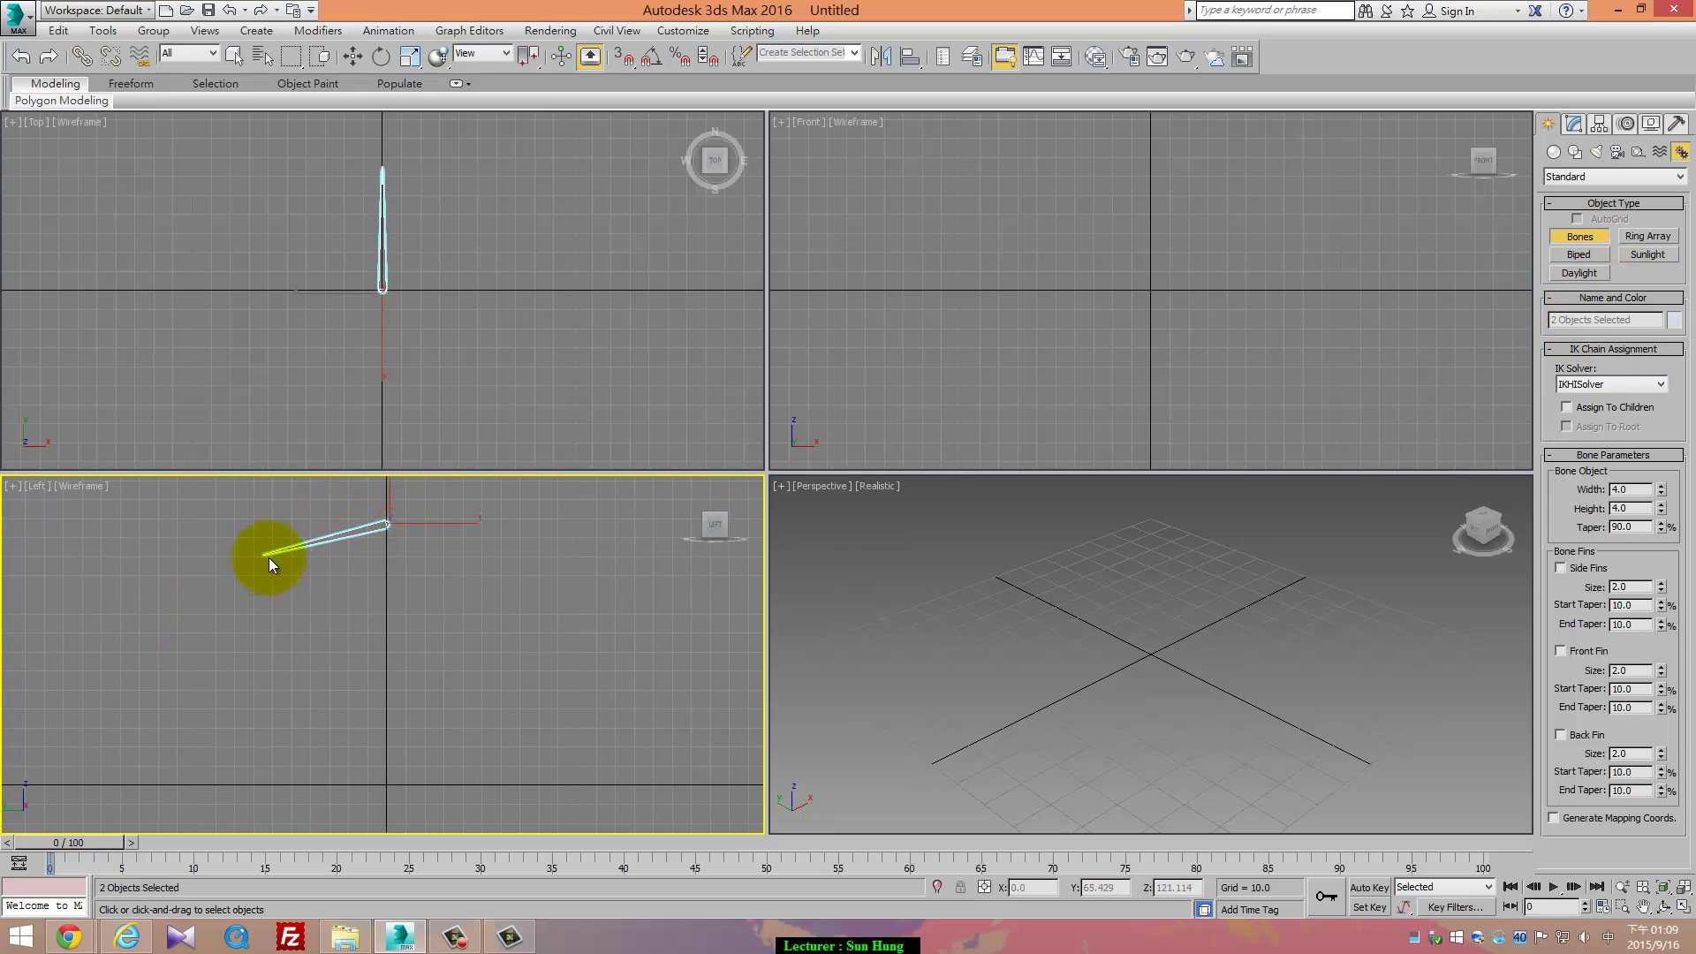
{"action": "left_click", "coordinate": [273, 559]}
{"action": "left_click", "coordinate": [263, 633]}
{"action": "left_click", "coordinate": [381, 661]}
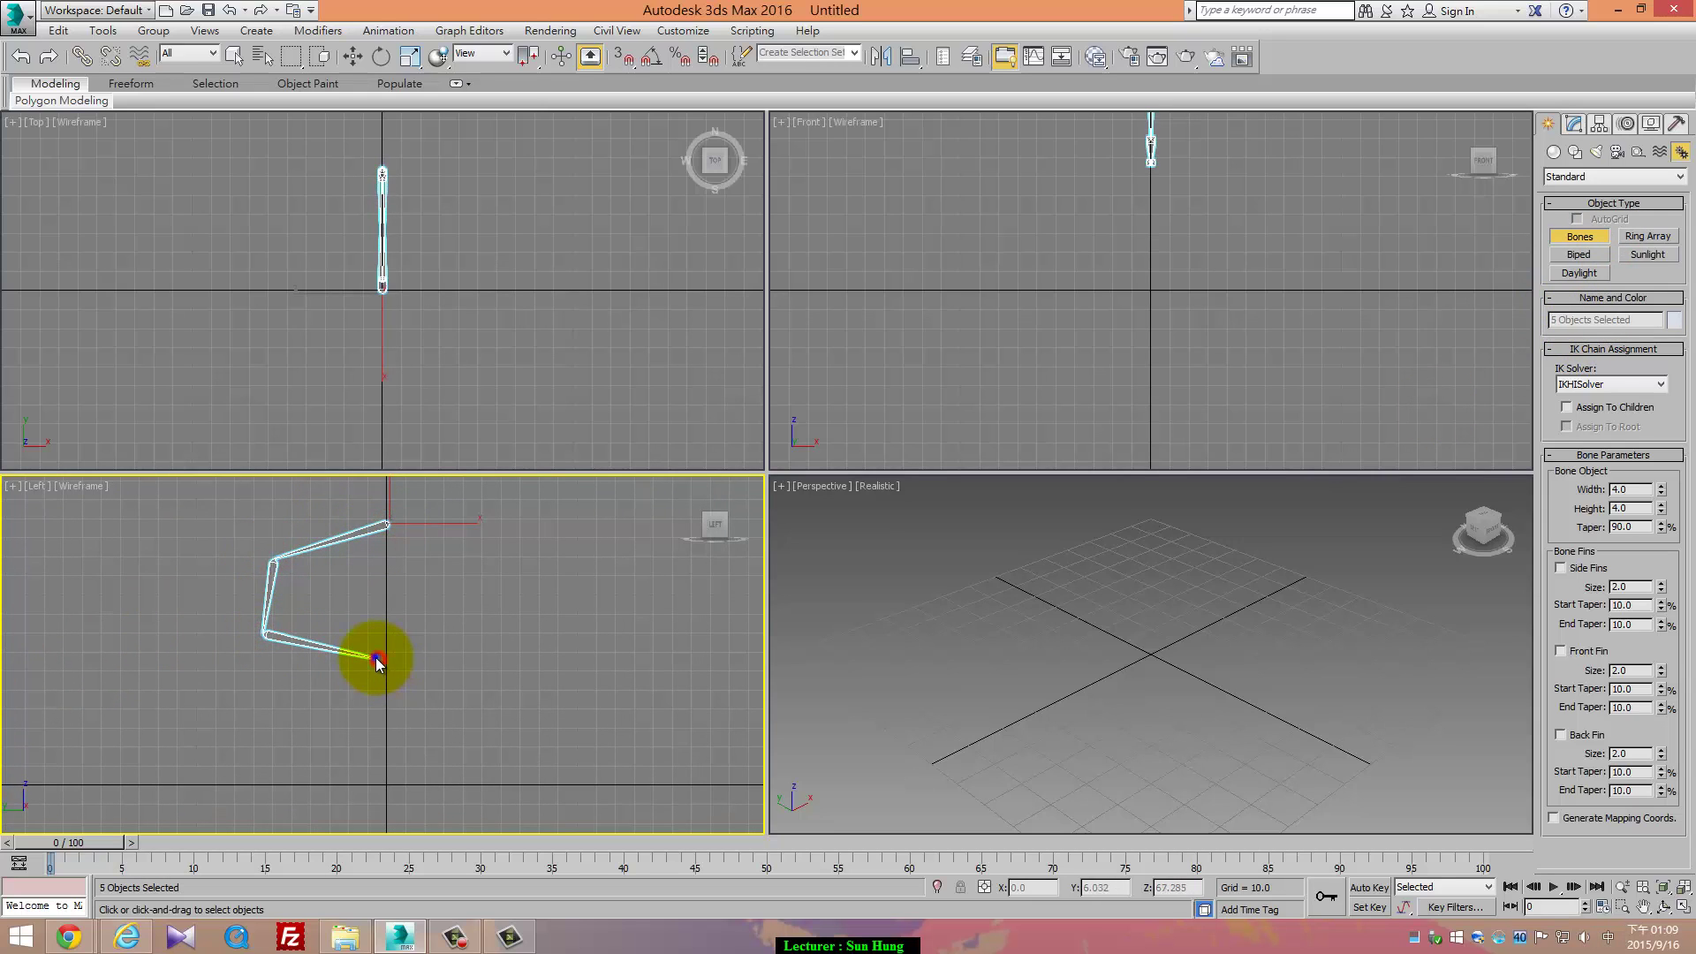
{"action": "right_click", "coordinate": [376, 660]}
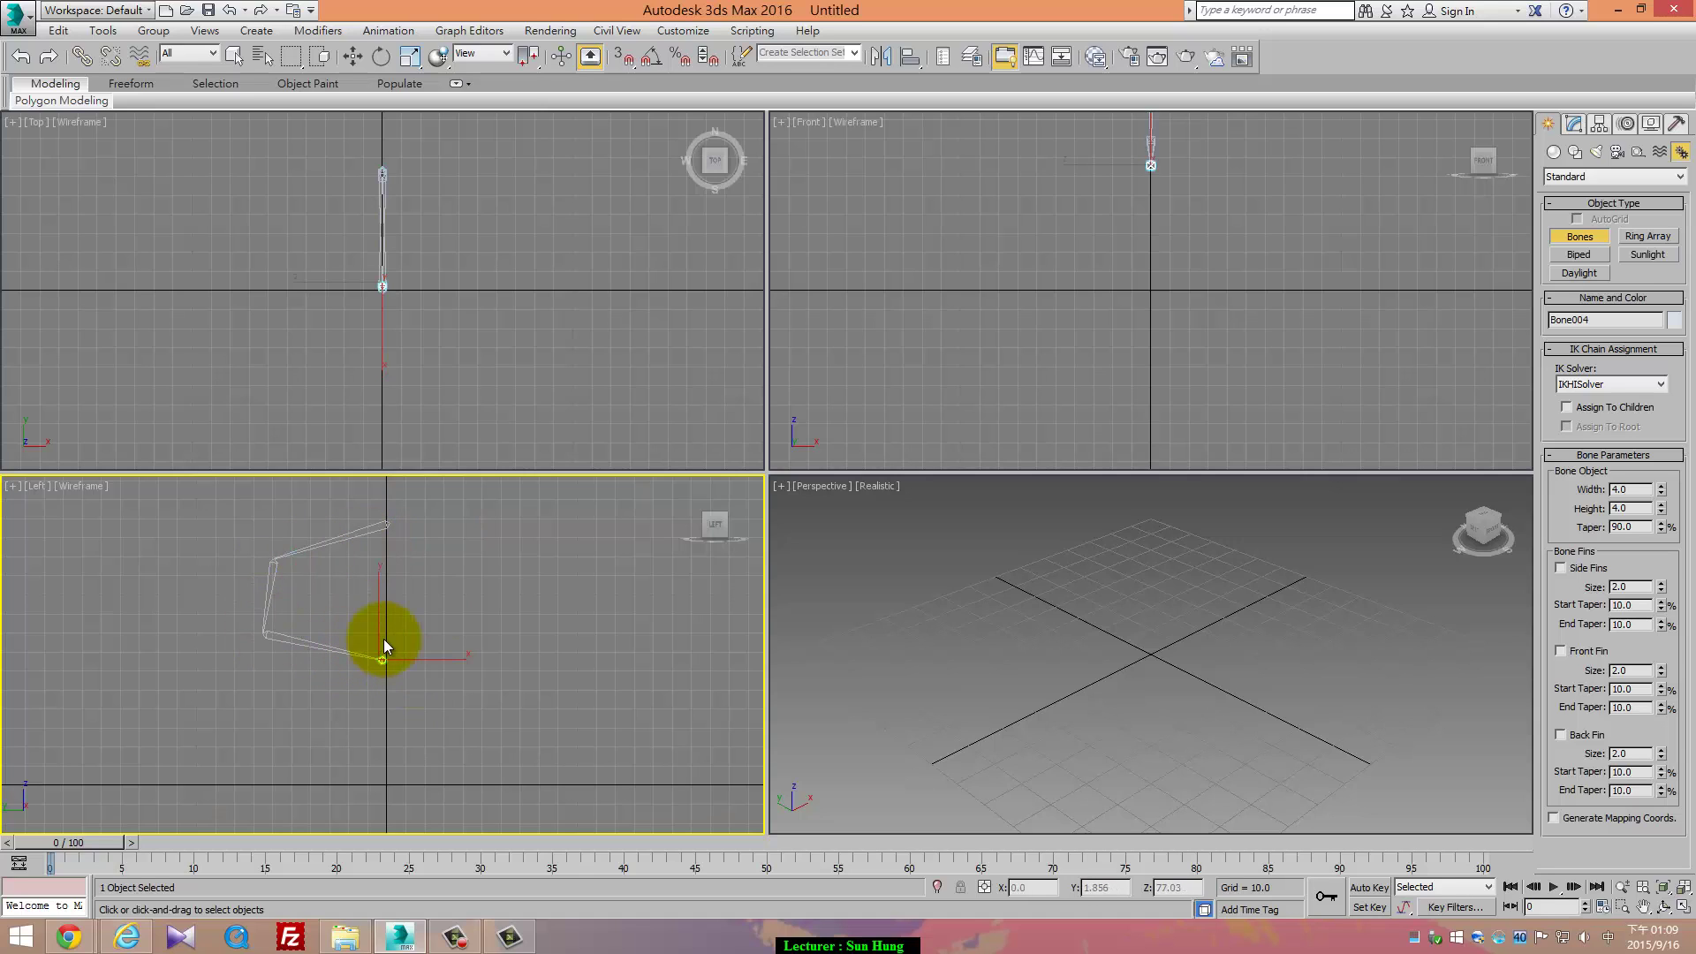
{"action": "right_click", "coordinate": [470, 572]}
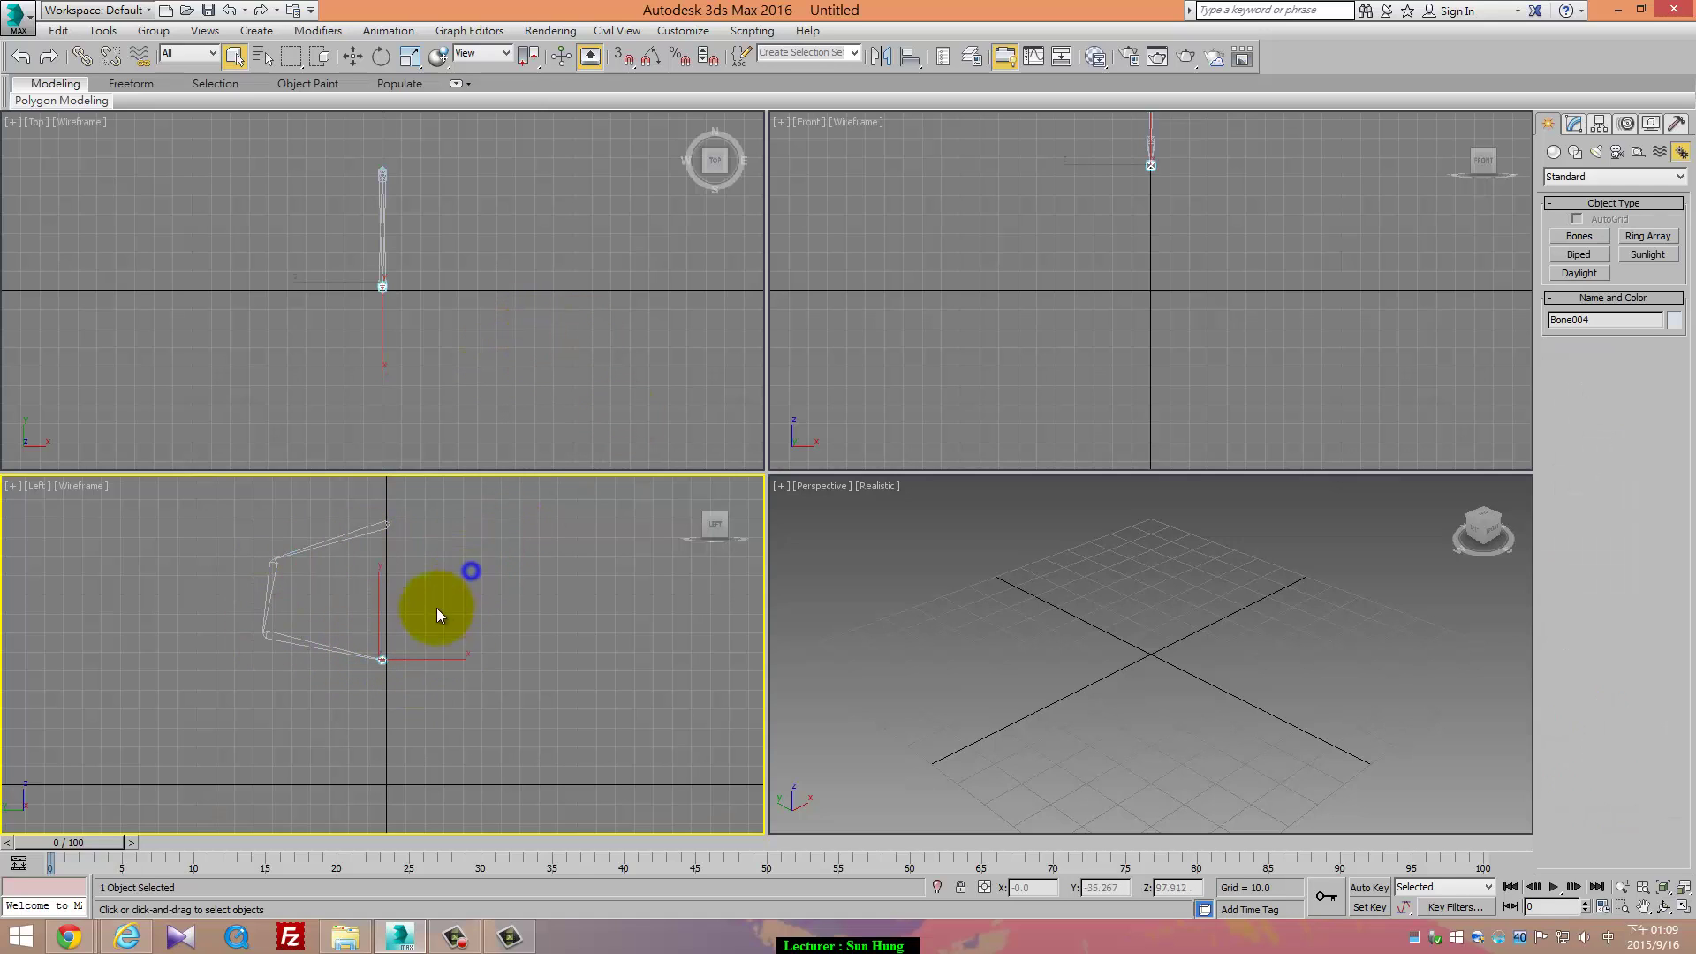
{"action": "right_click", "coordinate": [395, 630]}
{"action": "left_click", "coordinate": [330, 606]}
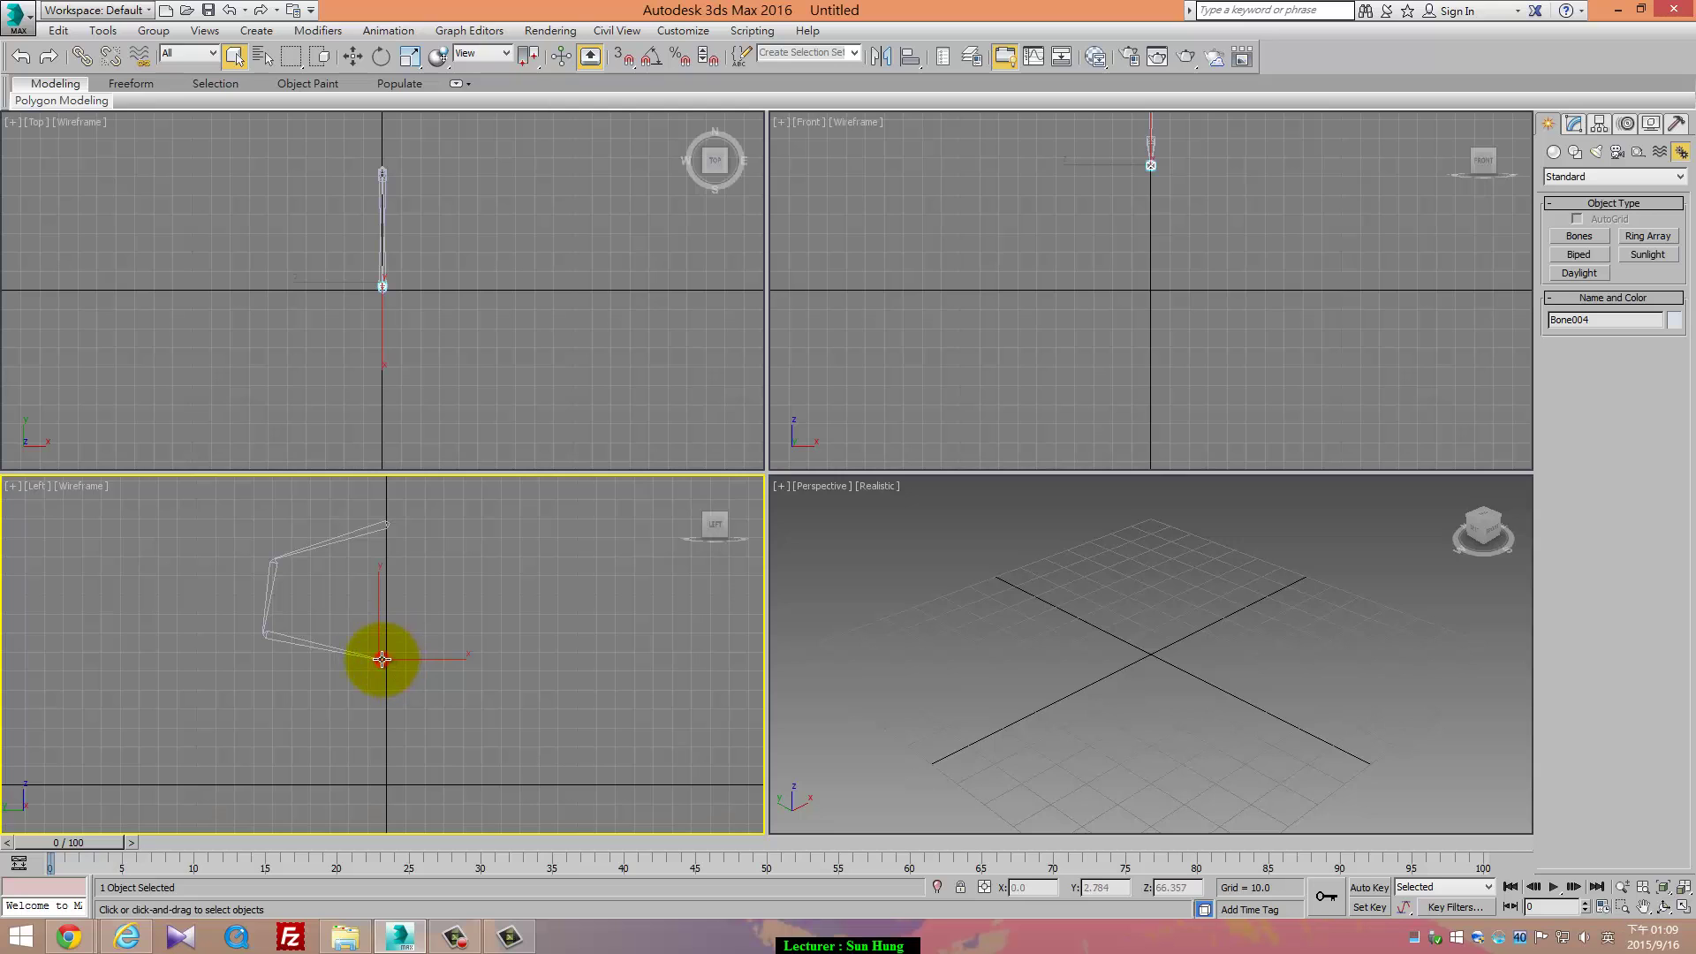
Move the end bone to about Y 5.4, Z 62.1 and the root bone to about Y 2.5, Z 137.9
{"action": "right_click", "coordinate": [381, 659]}
{"action": "left_click", "coordinate": [393, 668]}
{"action": "left_click_drag", "start_coordinate": [383, 616], "coordinate": [405, 644]}
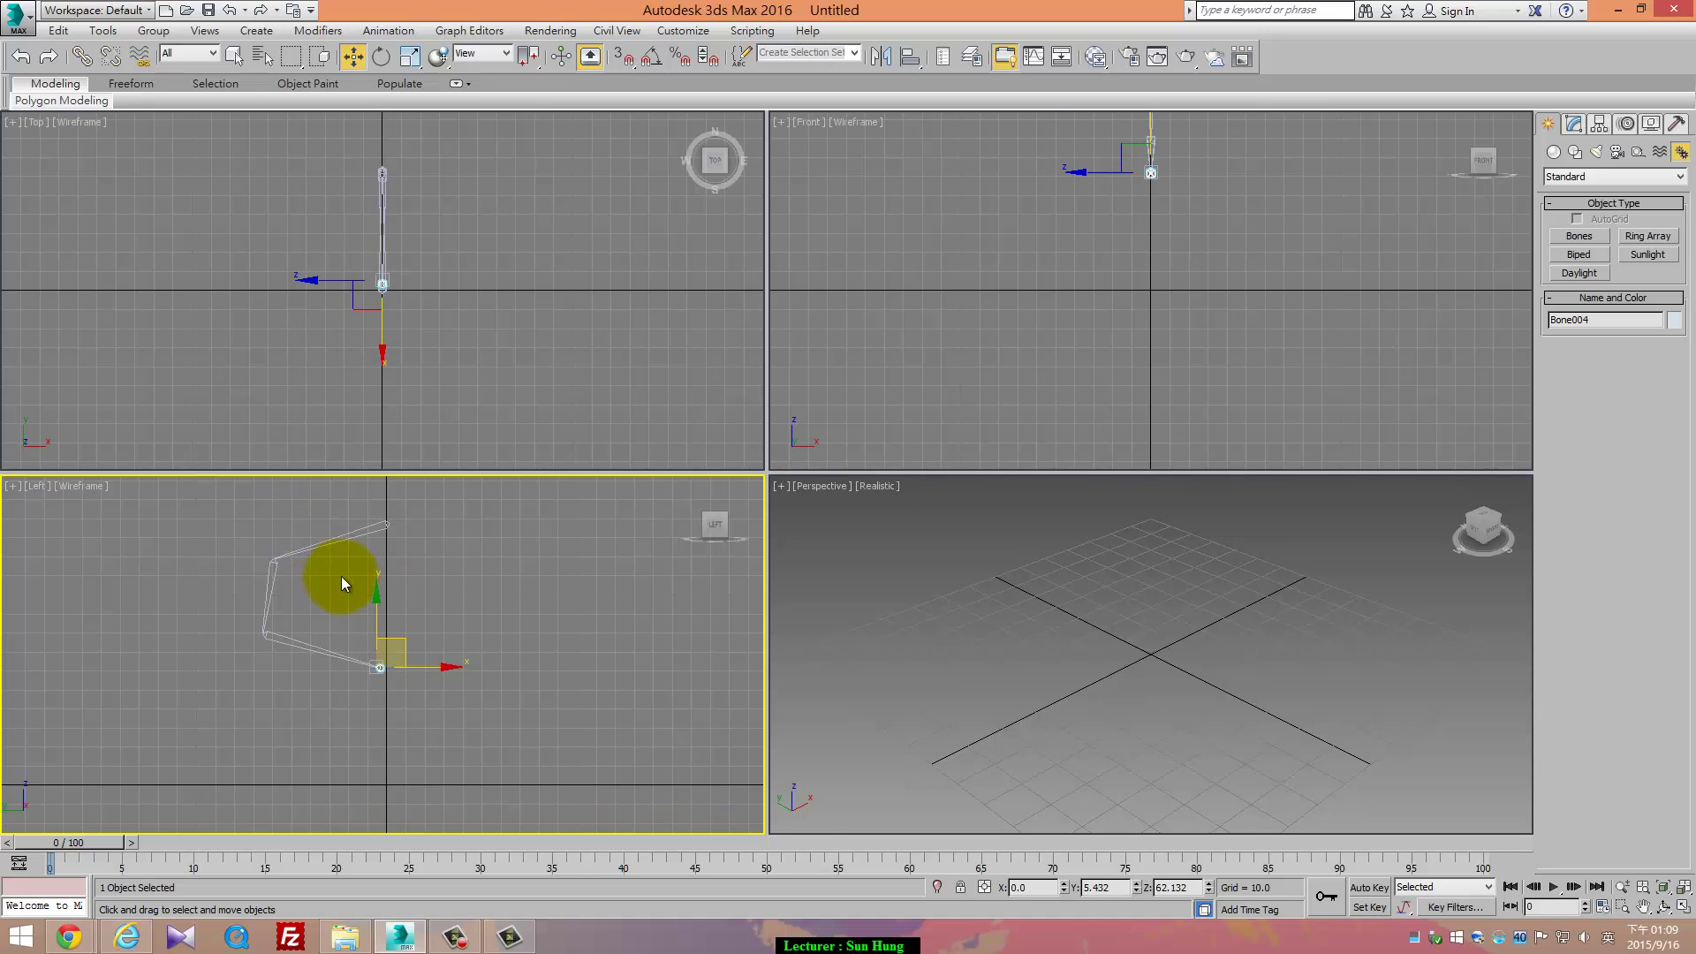
{"action": "left_click", "coordinate": [303, 534]}
{"action": "left_click_drag", "start_coordinate": [303, 534], "coordinate": [301, 544]}
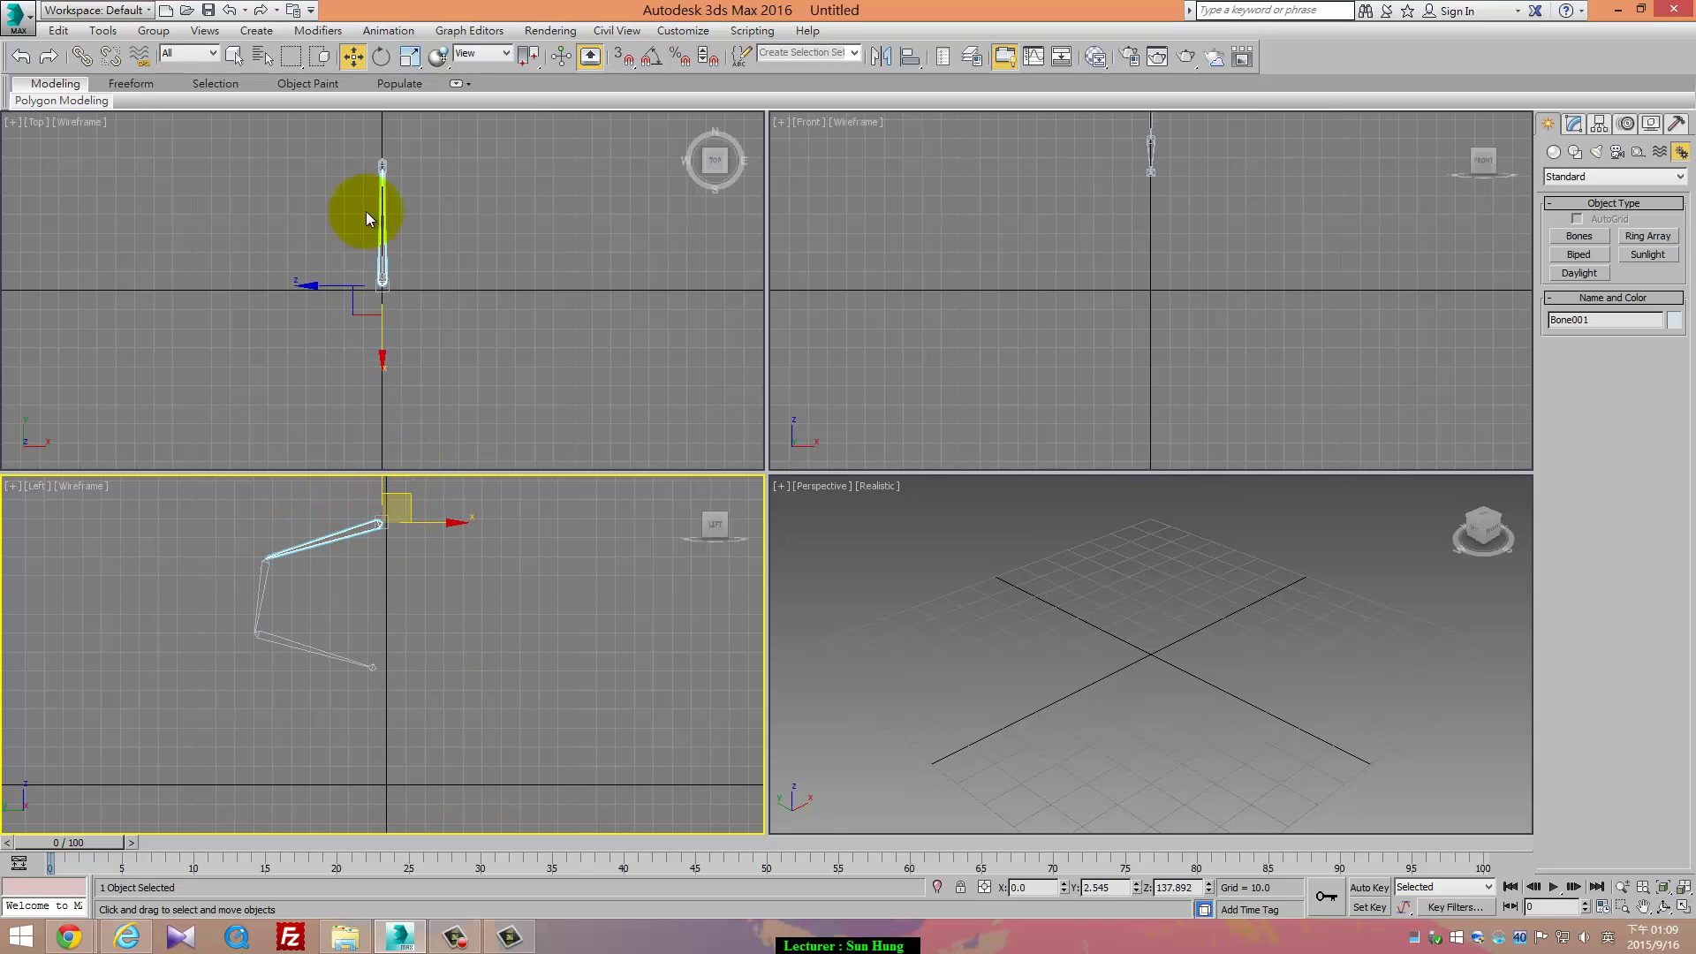
Enable Bone Edit Mode in Bone Tools and move the second bone's joint to about Y 55.8, Z 127.6
{"action": "left_click", "coordinate": [388, 32]}
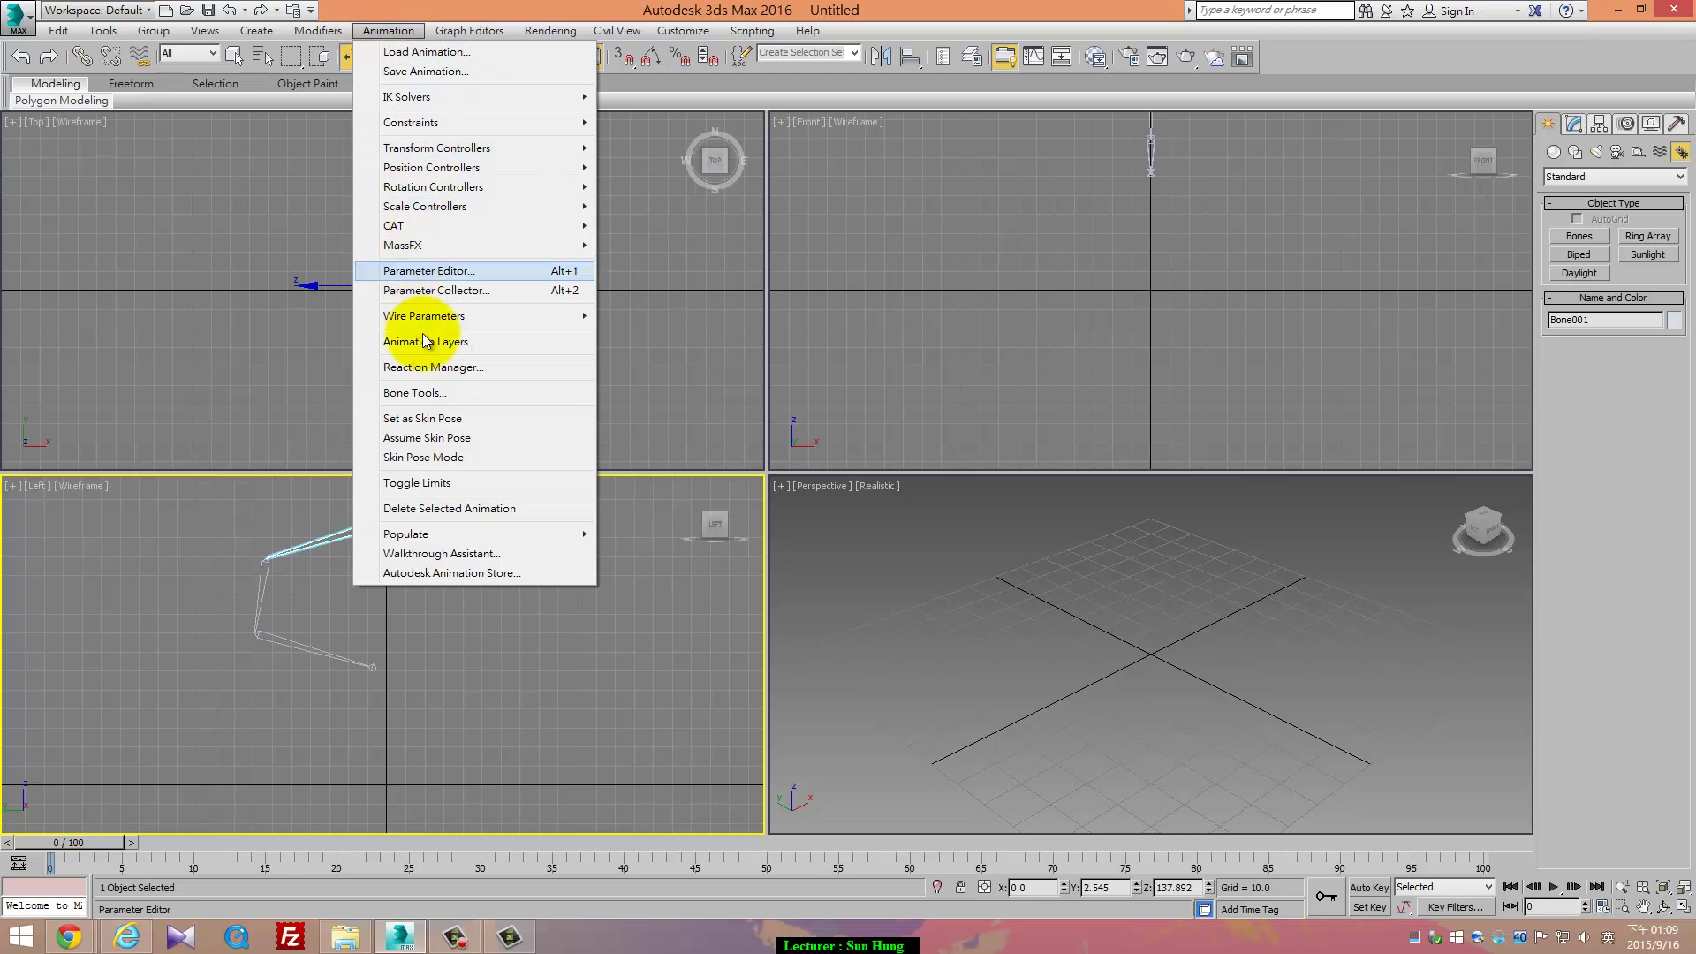
{"action": "left_click", "coordinate": [413, 394]}
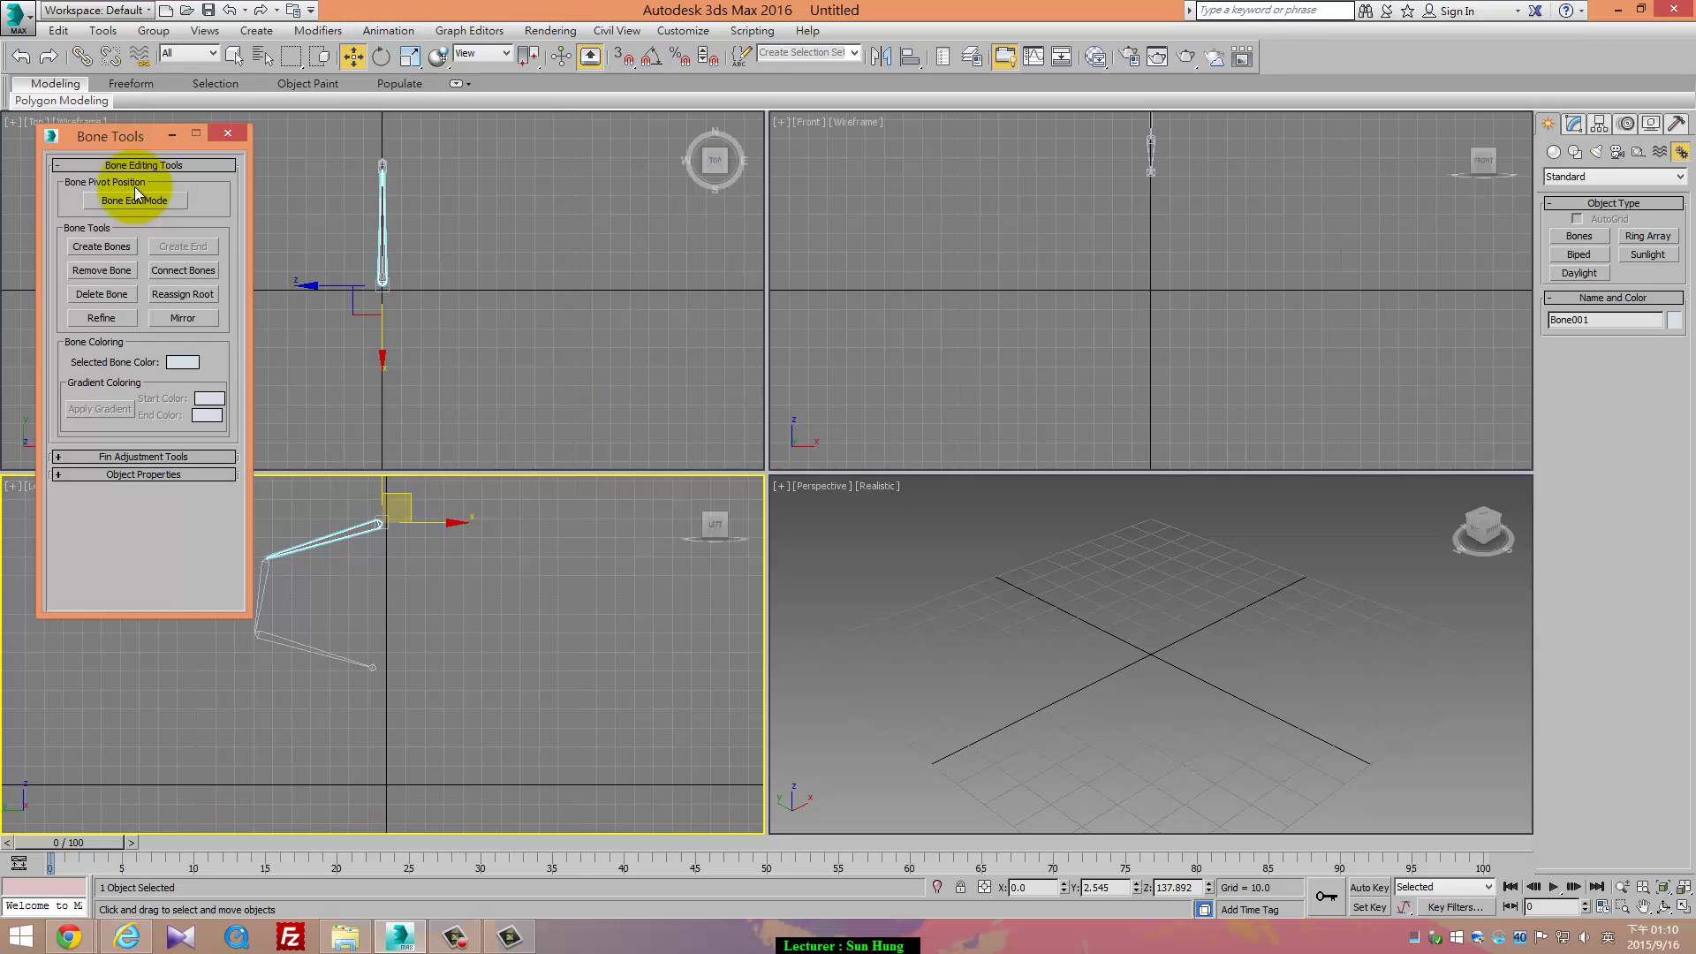
{"action": "left_click", "coordinate": [129, 200]}
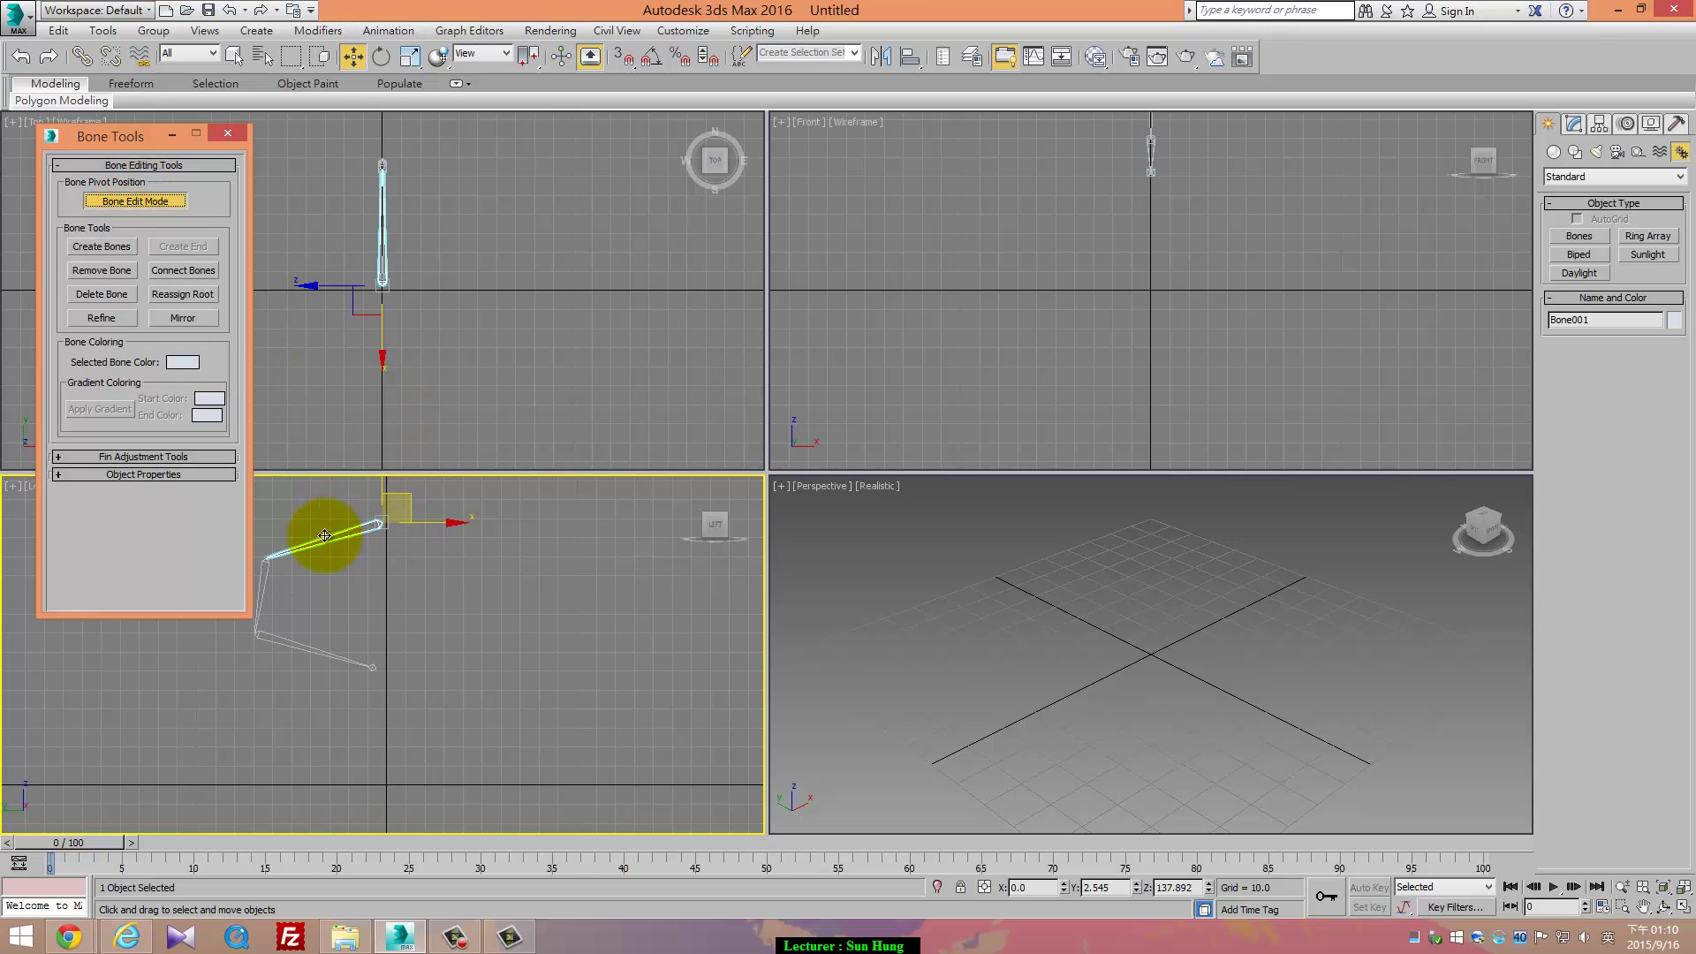
{"action": "left_click", "coordinate": [264, 563]}
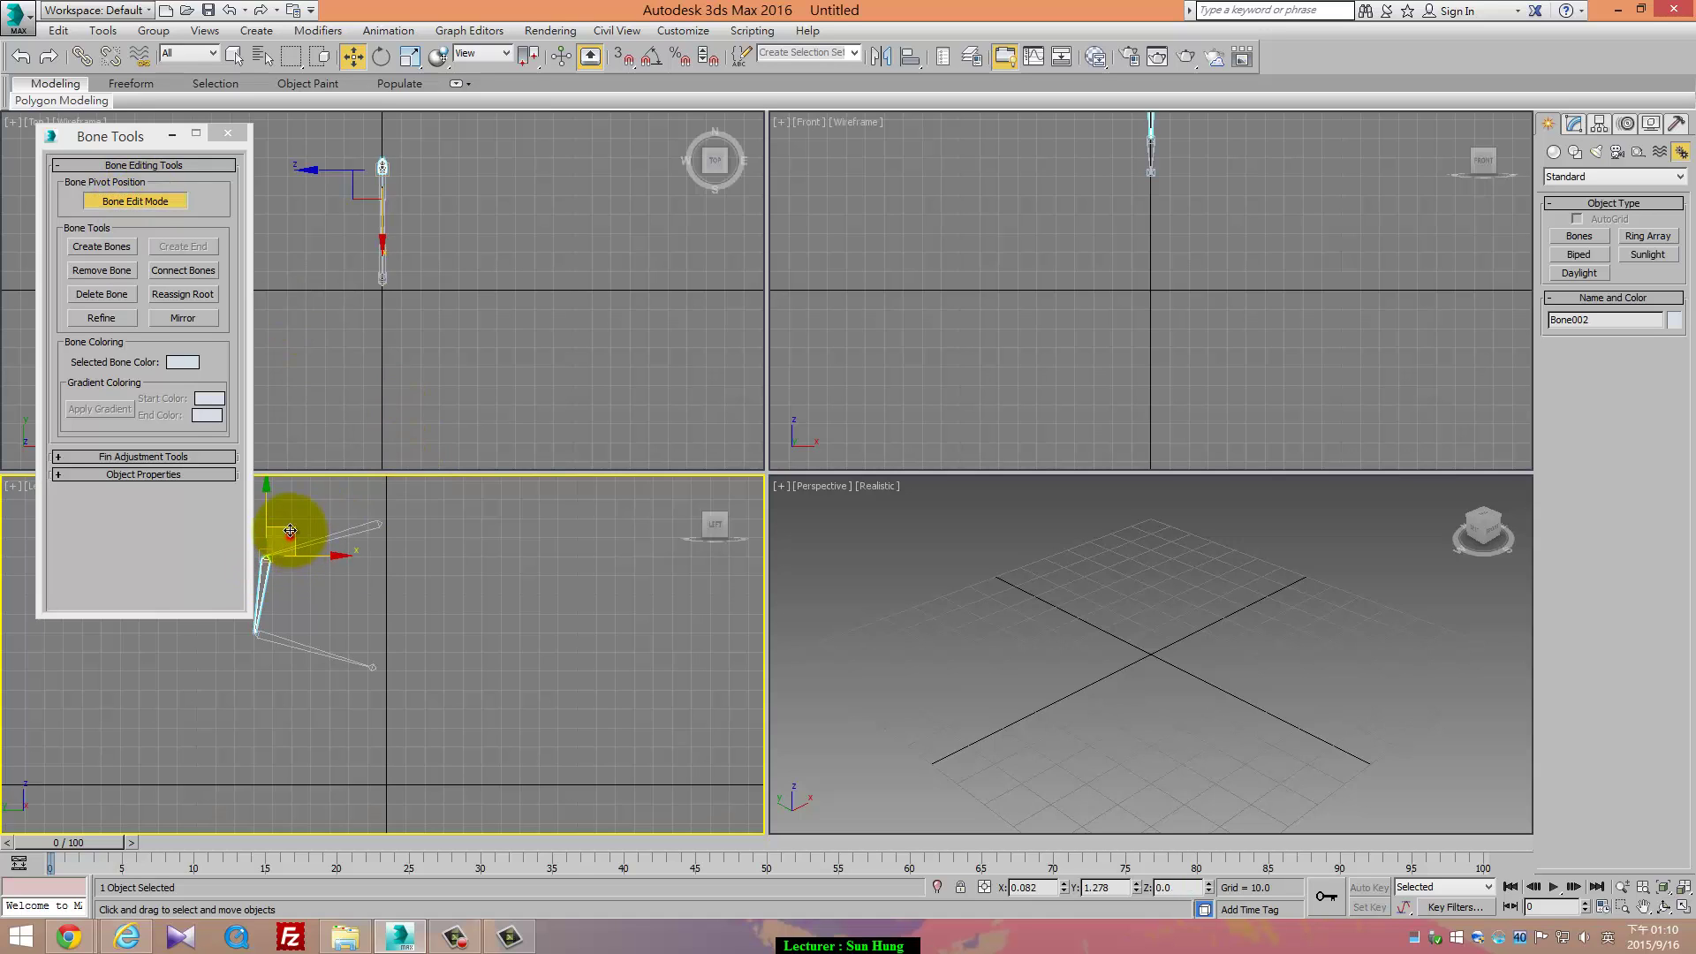
{"action": "left_click_drag", "start_coordinate": [289, 530], "coordinate": [302, 514]}
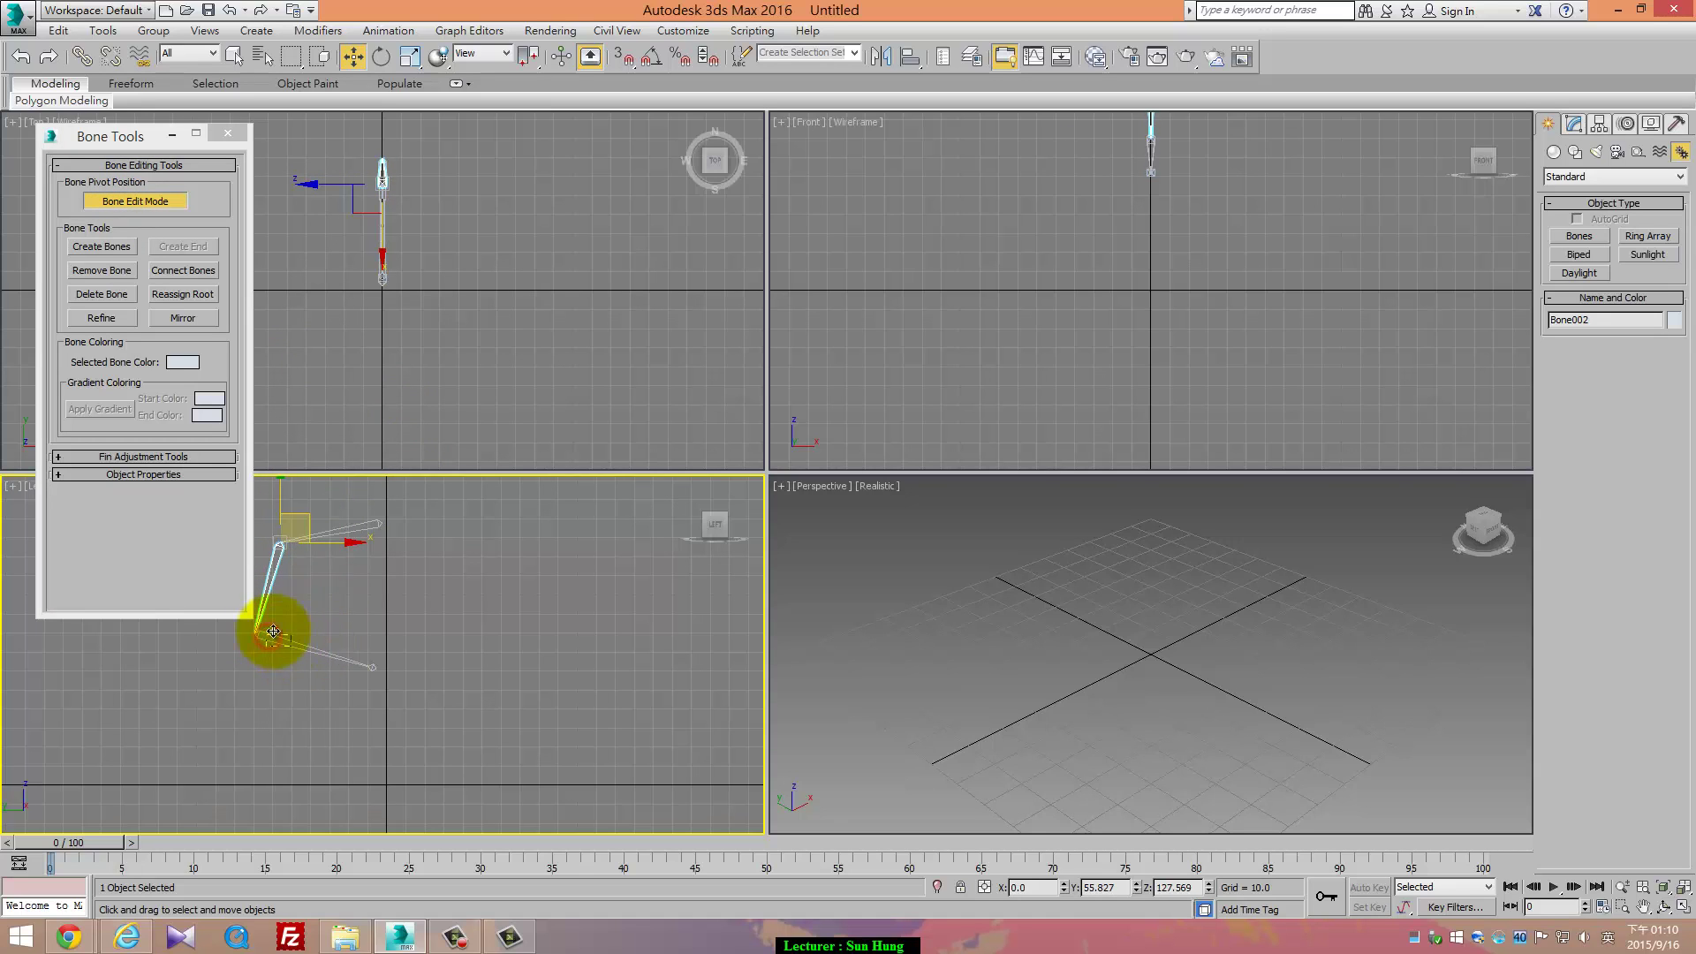
Move the third bone's joint to about Y 59.5, Z 77.1 and the end bone to about Y 7.7, Z 63.9, and leave Bone Edit Mode
{"action": "left_click", "coordinate": [273, 631]}
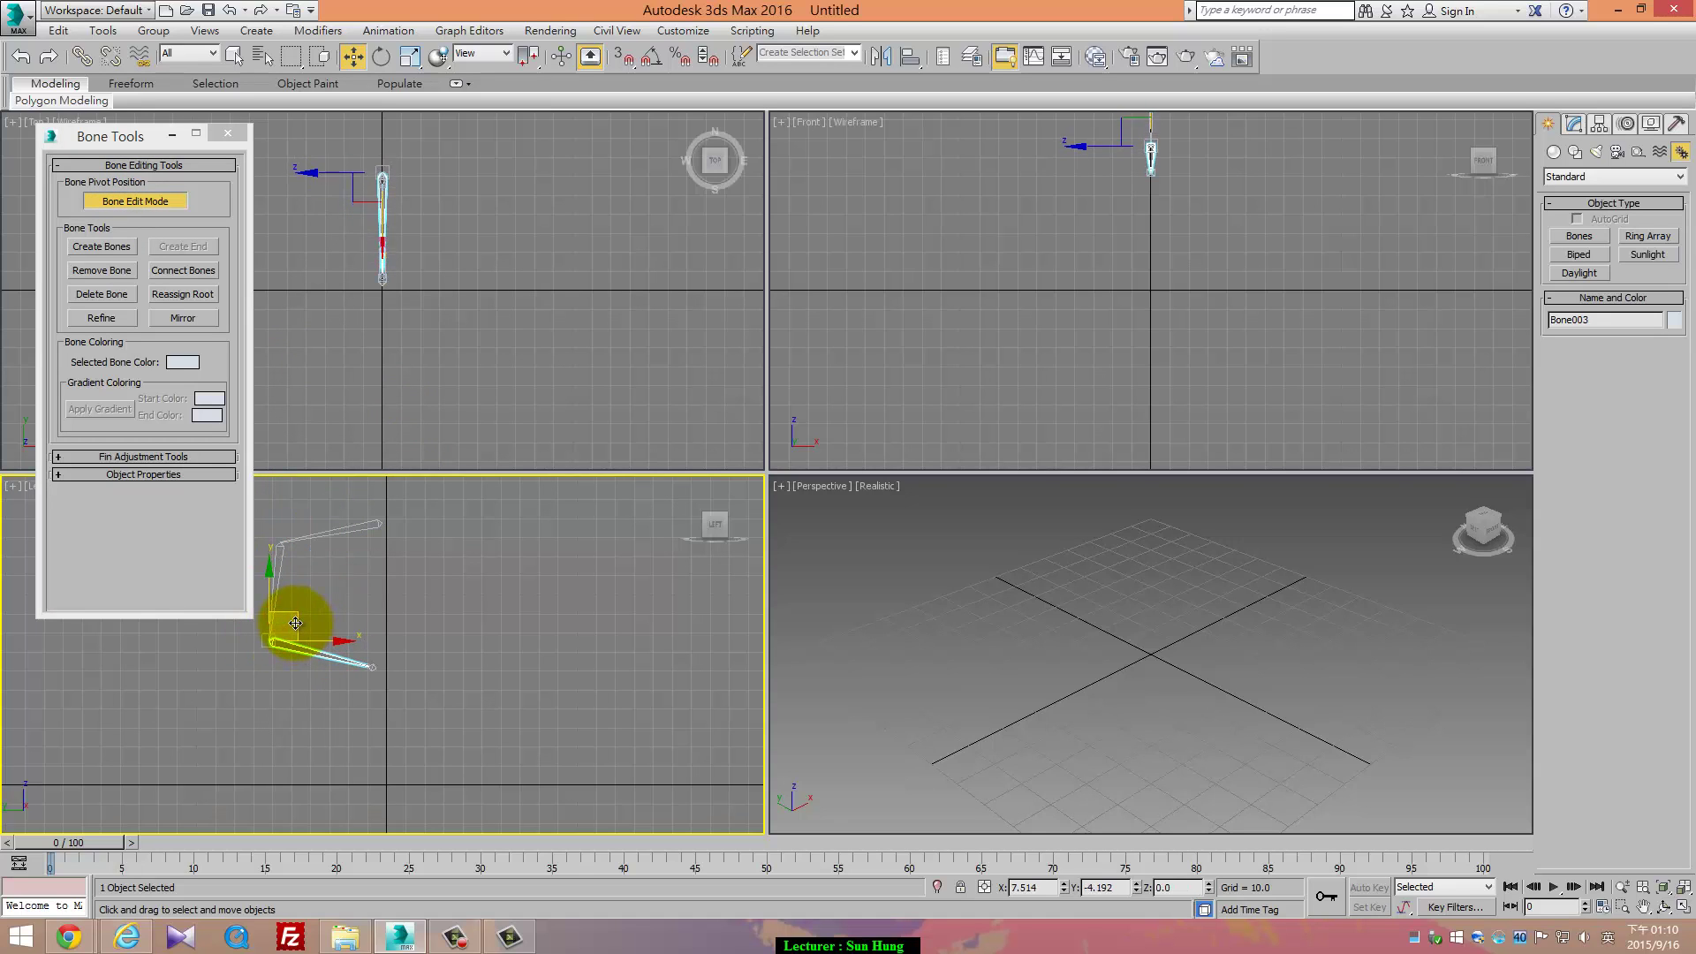
{"action": "left_click_drag", "start_coordinate": [295, 623], "coordinate": [300, 620]}
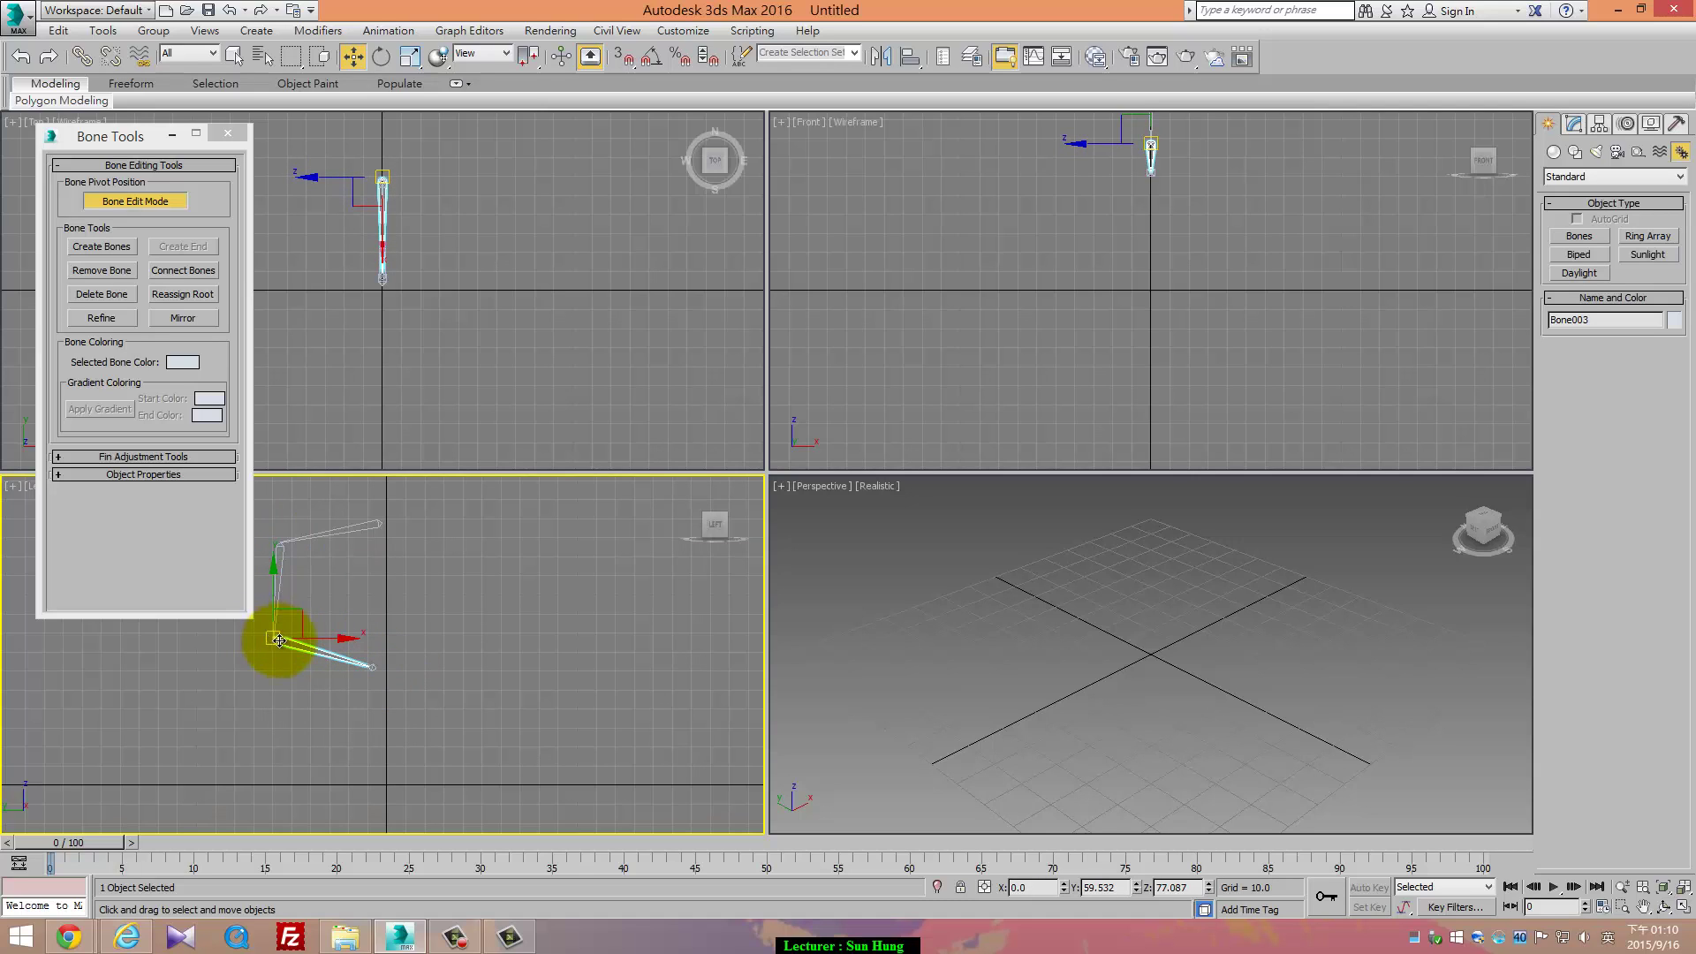
{"action": "left_click", "coordinate": [309, 659]}
{"action": "left_click", "coordinate": [377, 668]}
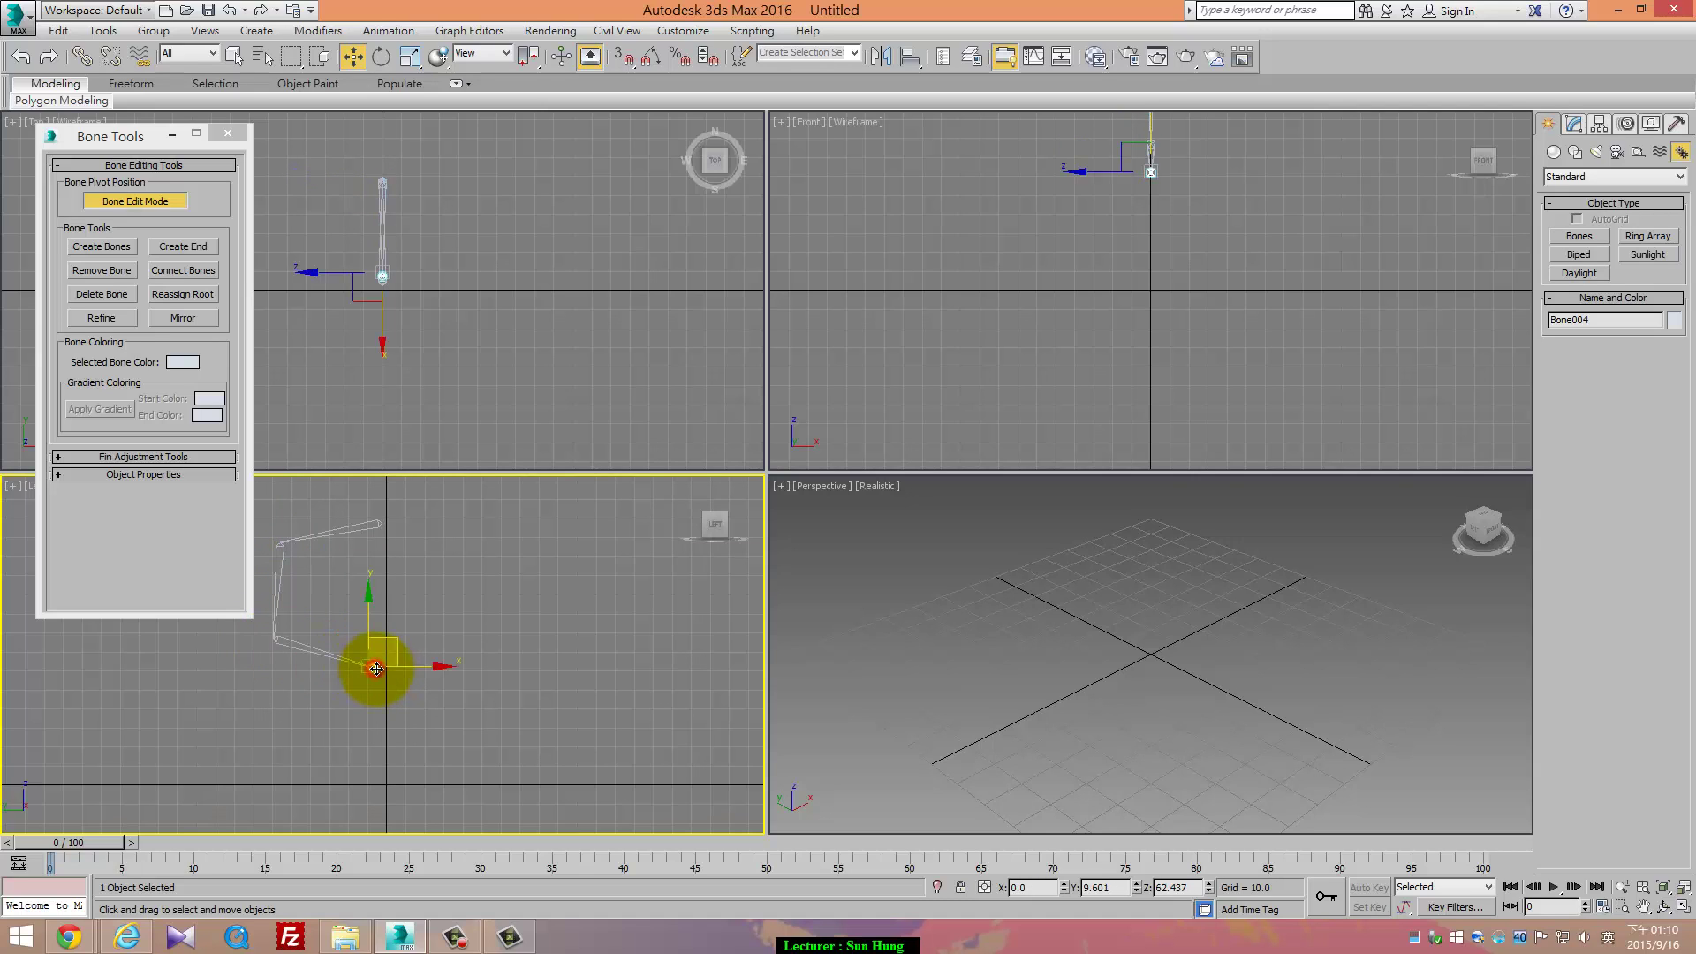
{"action": "left_click_drag", "start_coordinate": [377, 668], "coordinate": [378, 667]}
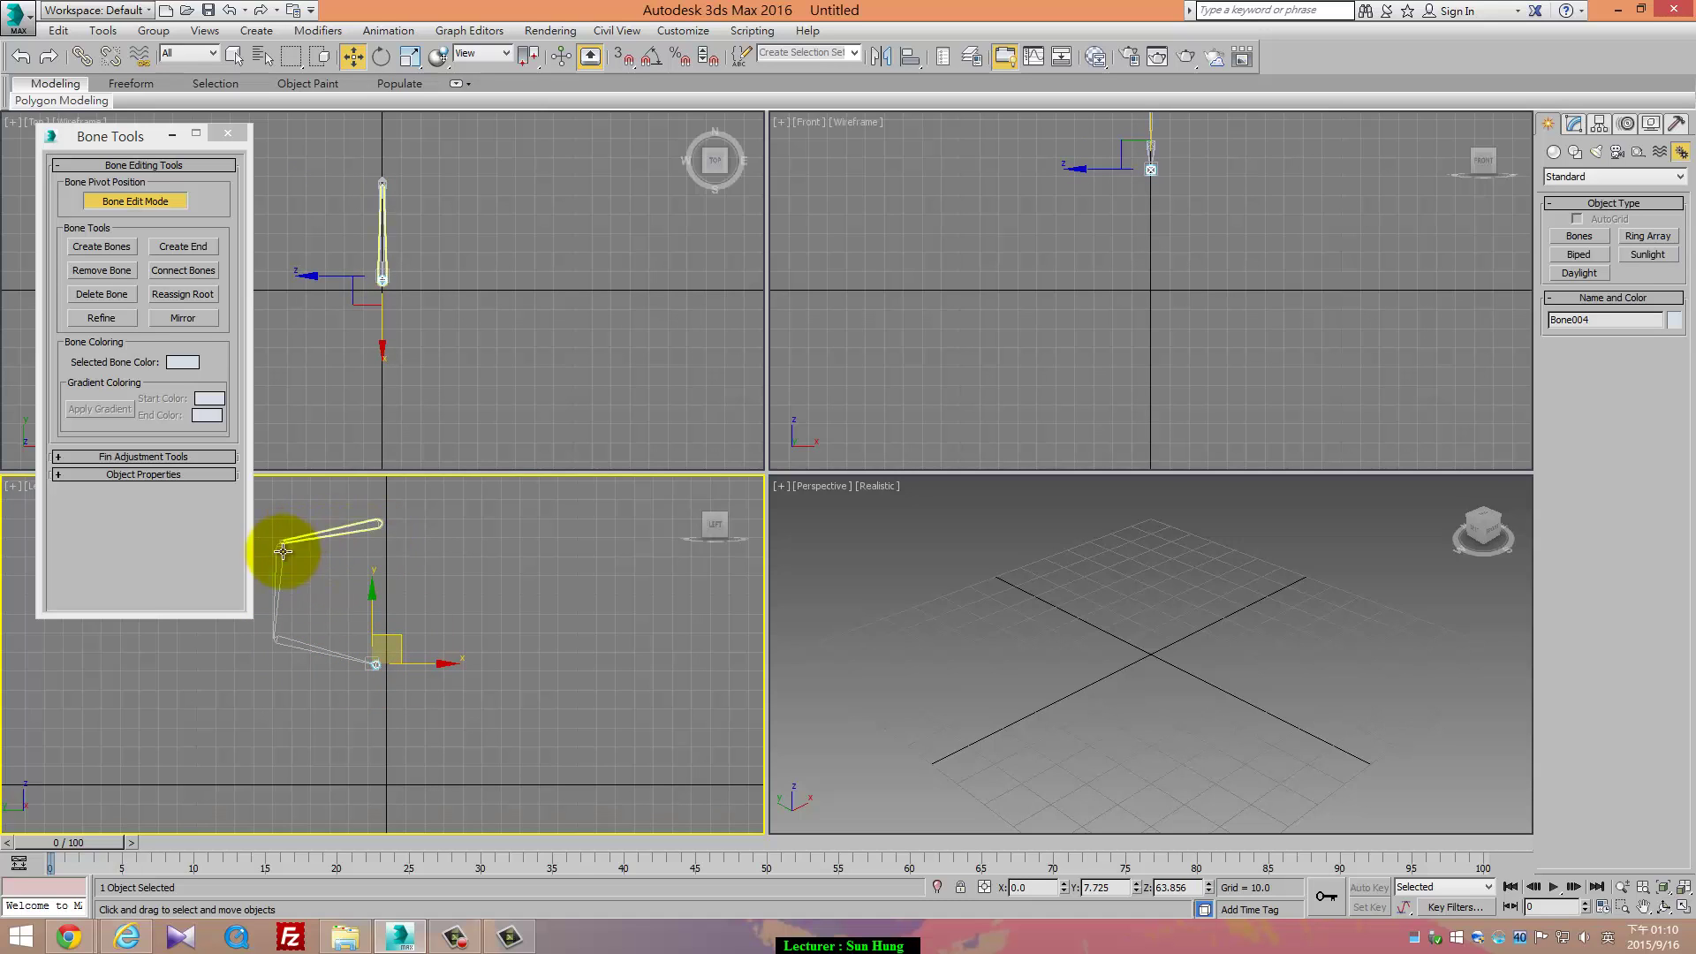
{"action": "left_click", "coordinate": [141, 203]}
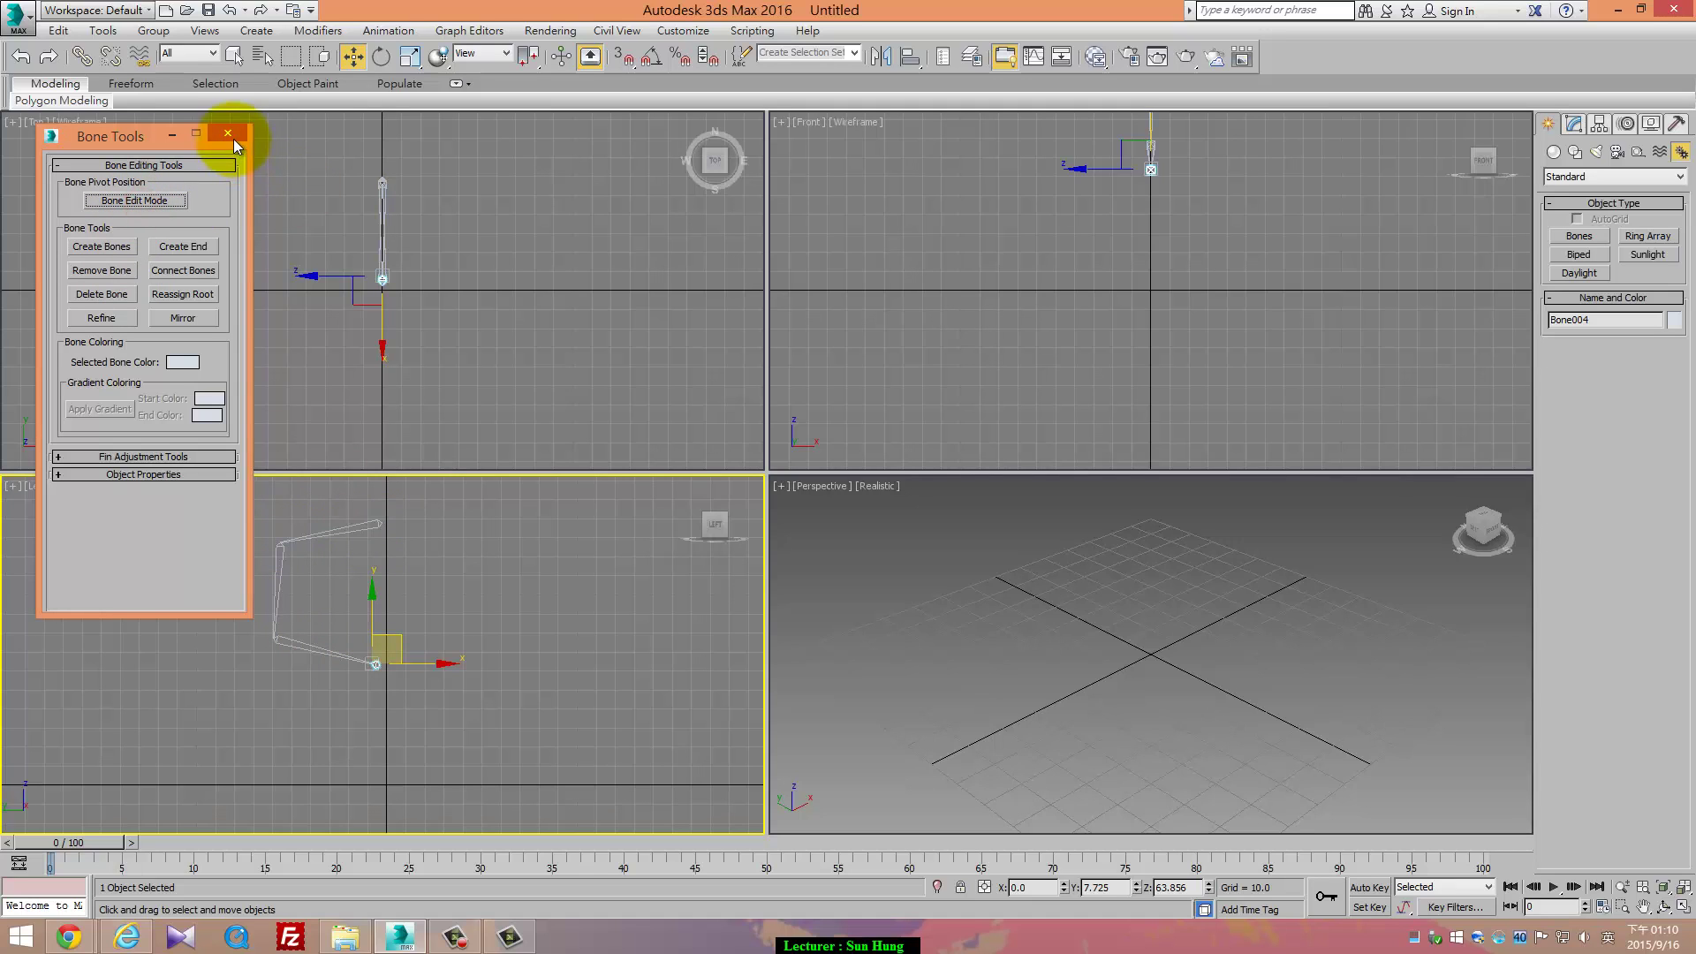
Move the end bone to about Y 7.1, Z 66.7 with Bone Edit Mode off
{"action": "left_click_drag", "start_coordinate": [322, 515], "coordinate": [354, 572]}
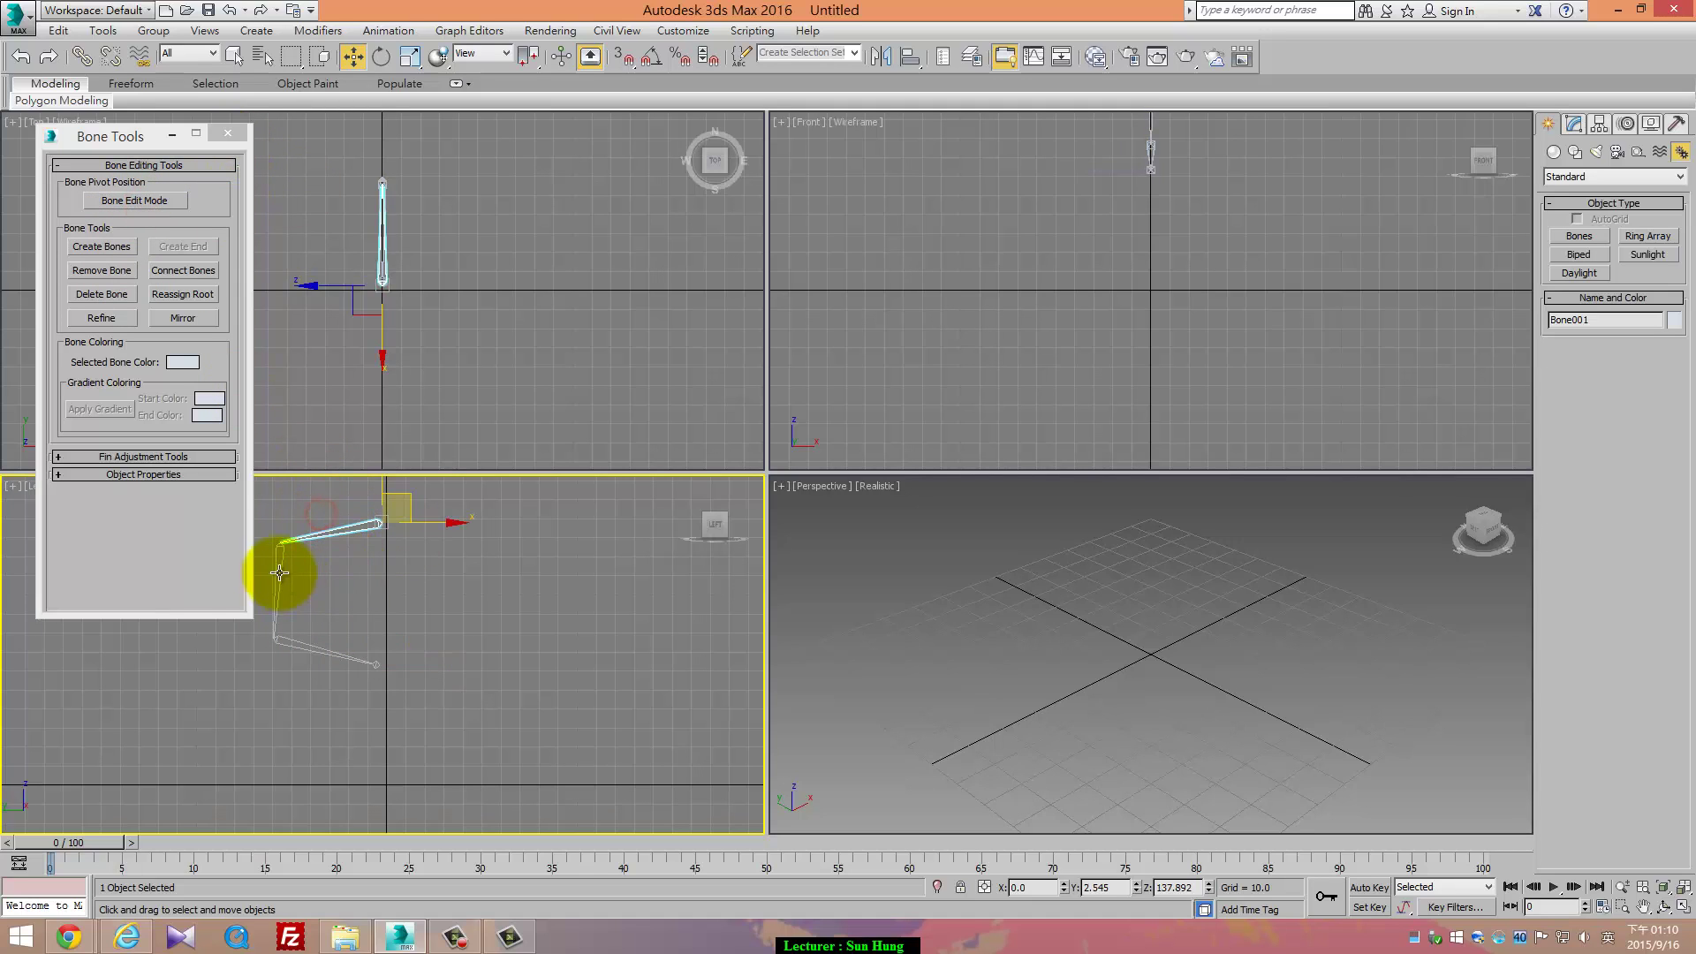
{"action": "left_click", "coordinate": [383, 583]}
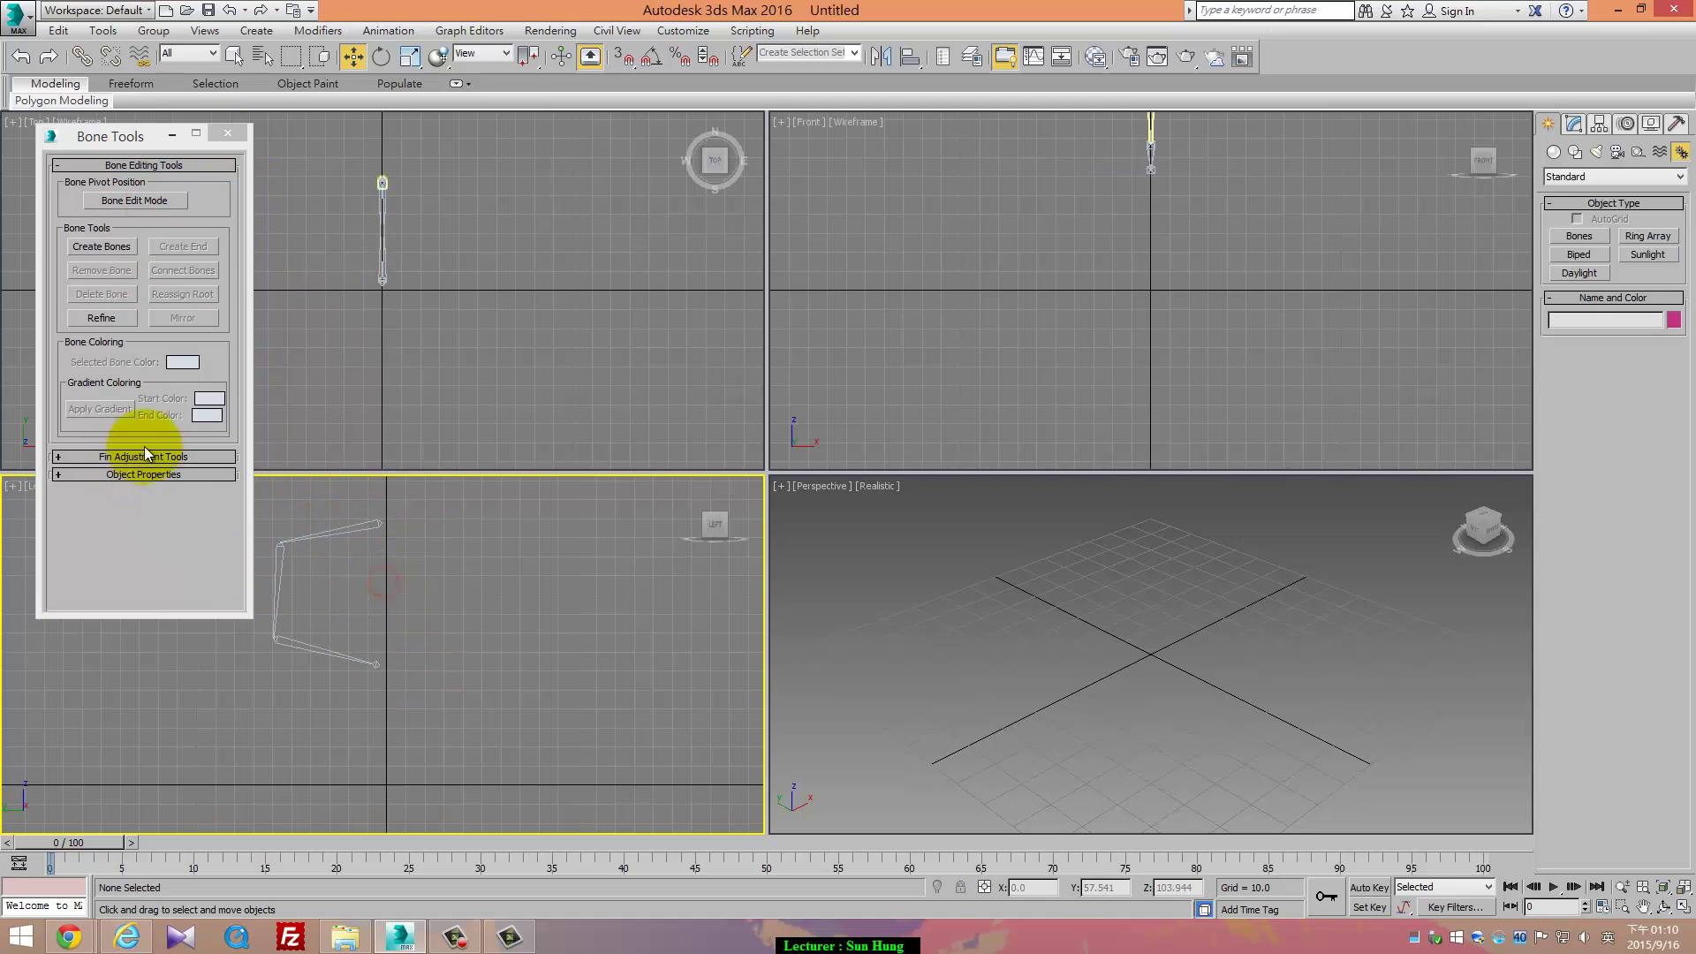
{"action": "left_click", "coordinate": [377, 665]}
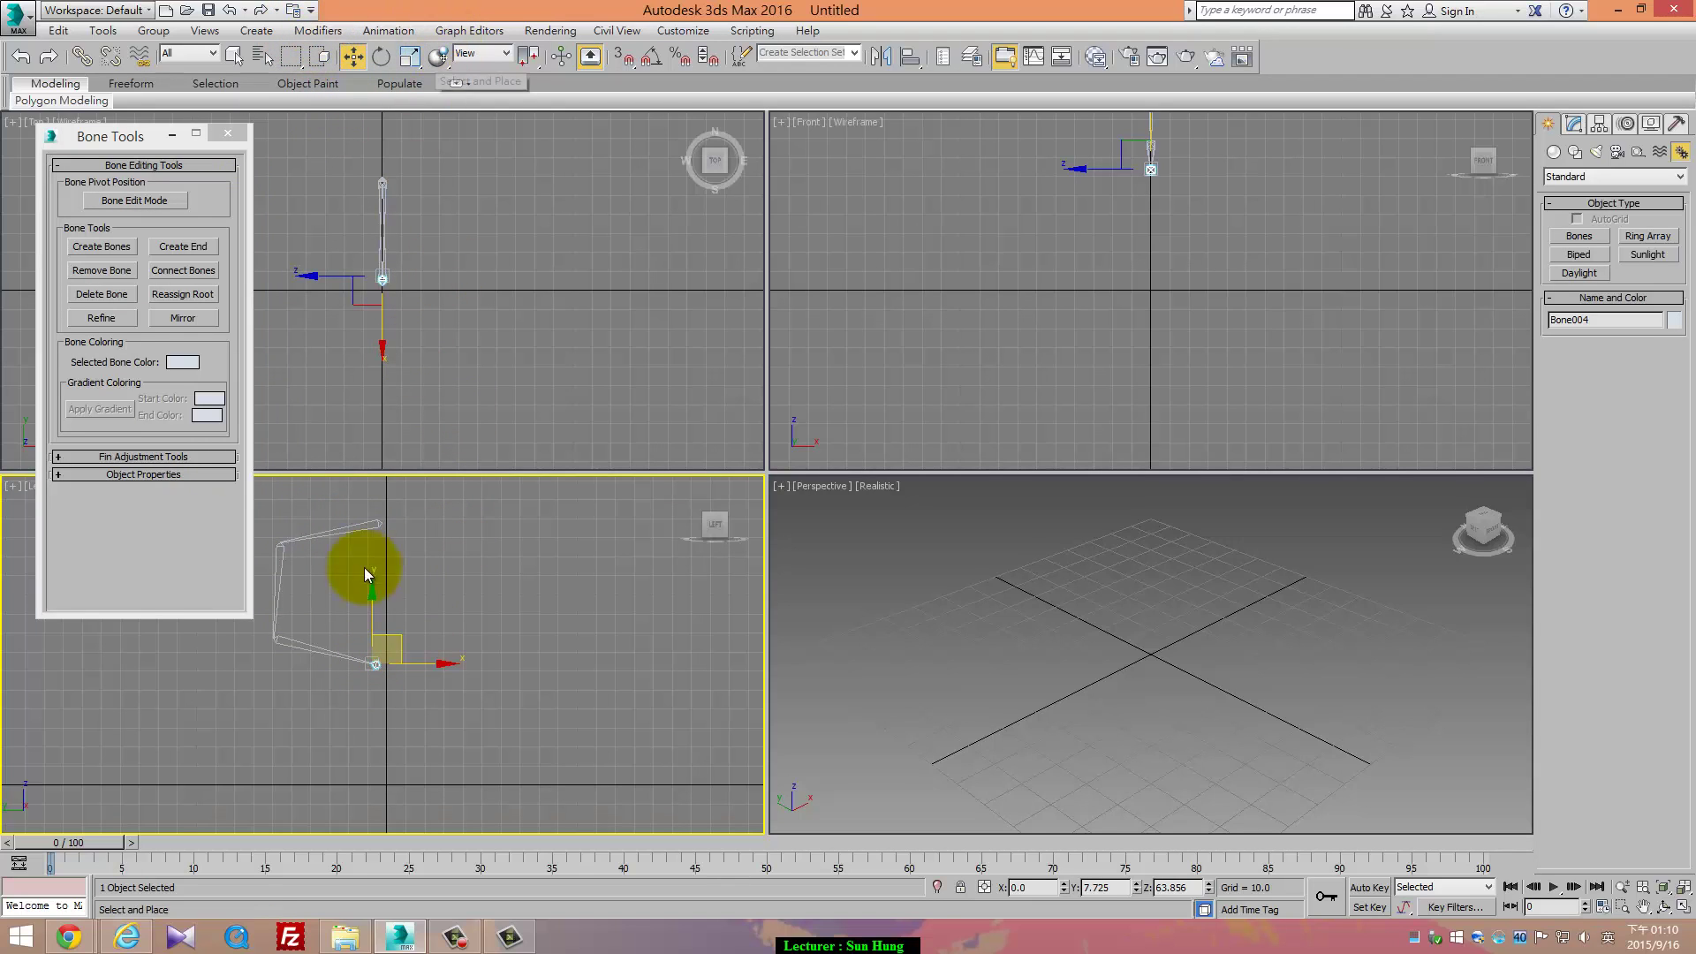
{"action": "left_click_drag", "start_coordinate": [391, 613], "coordinate": [405, 635]}
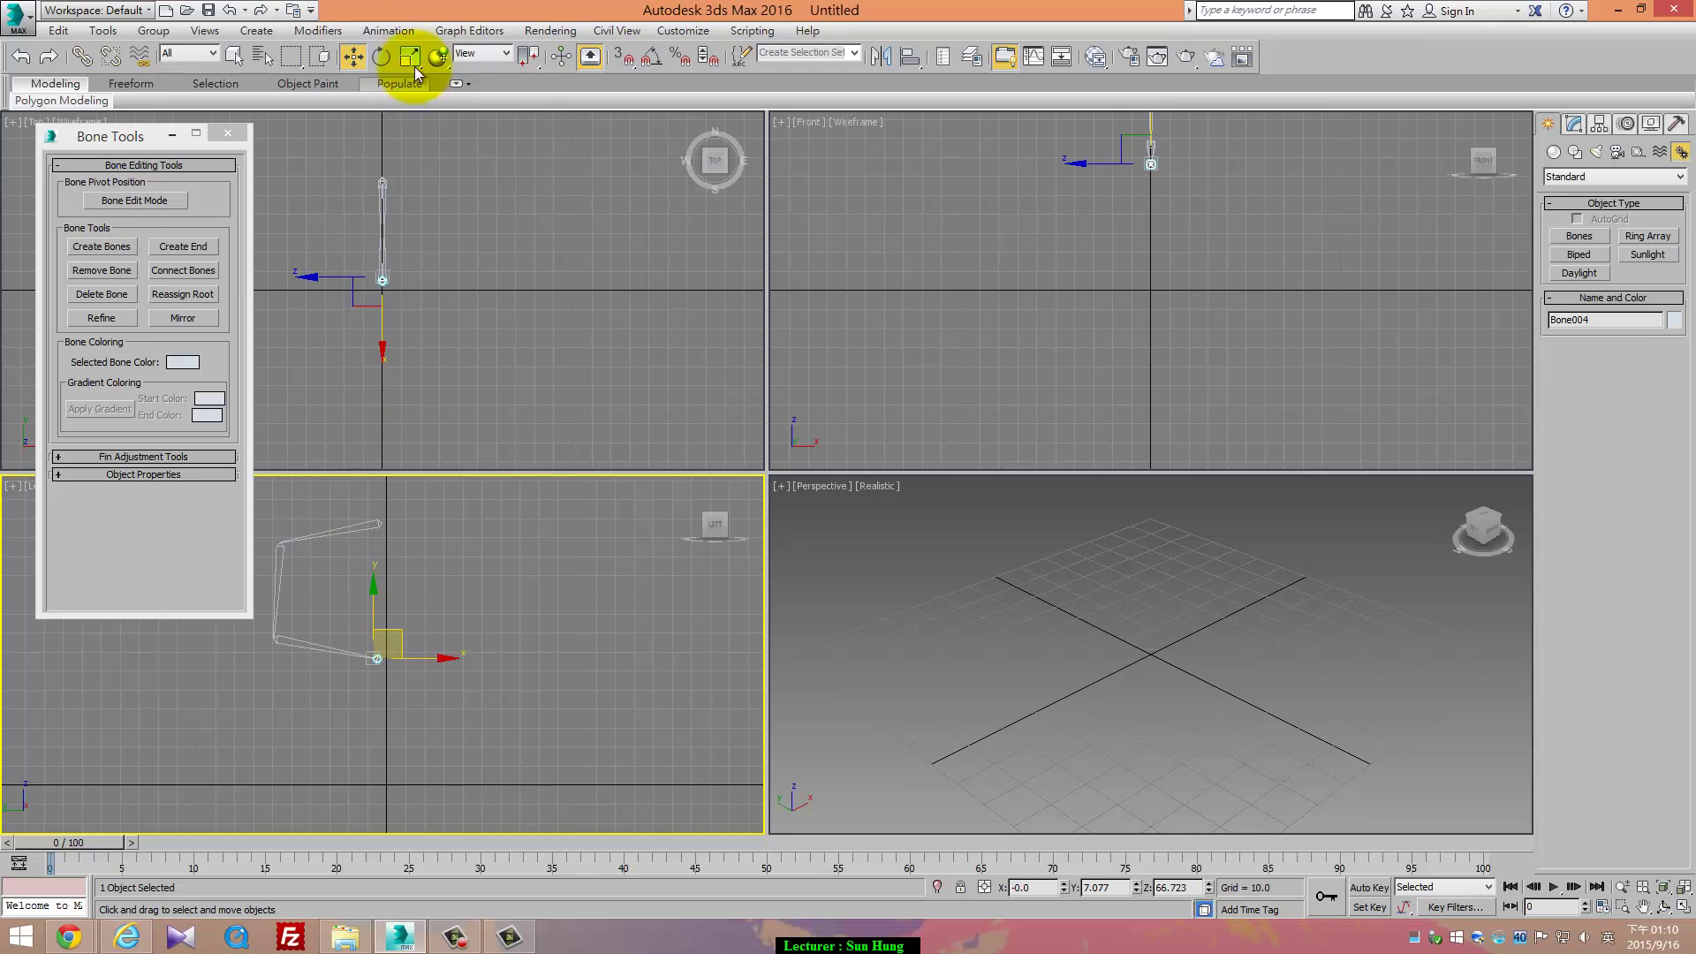
Apply an HI Solver from the end bone to the root bone and move the IK goal to about Y 3.8, Z 67.7
{"action": "left_click", "coordinate": [390, 31]}
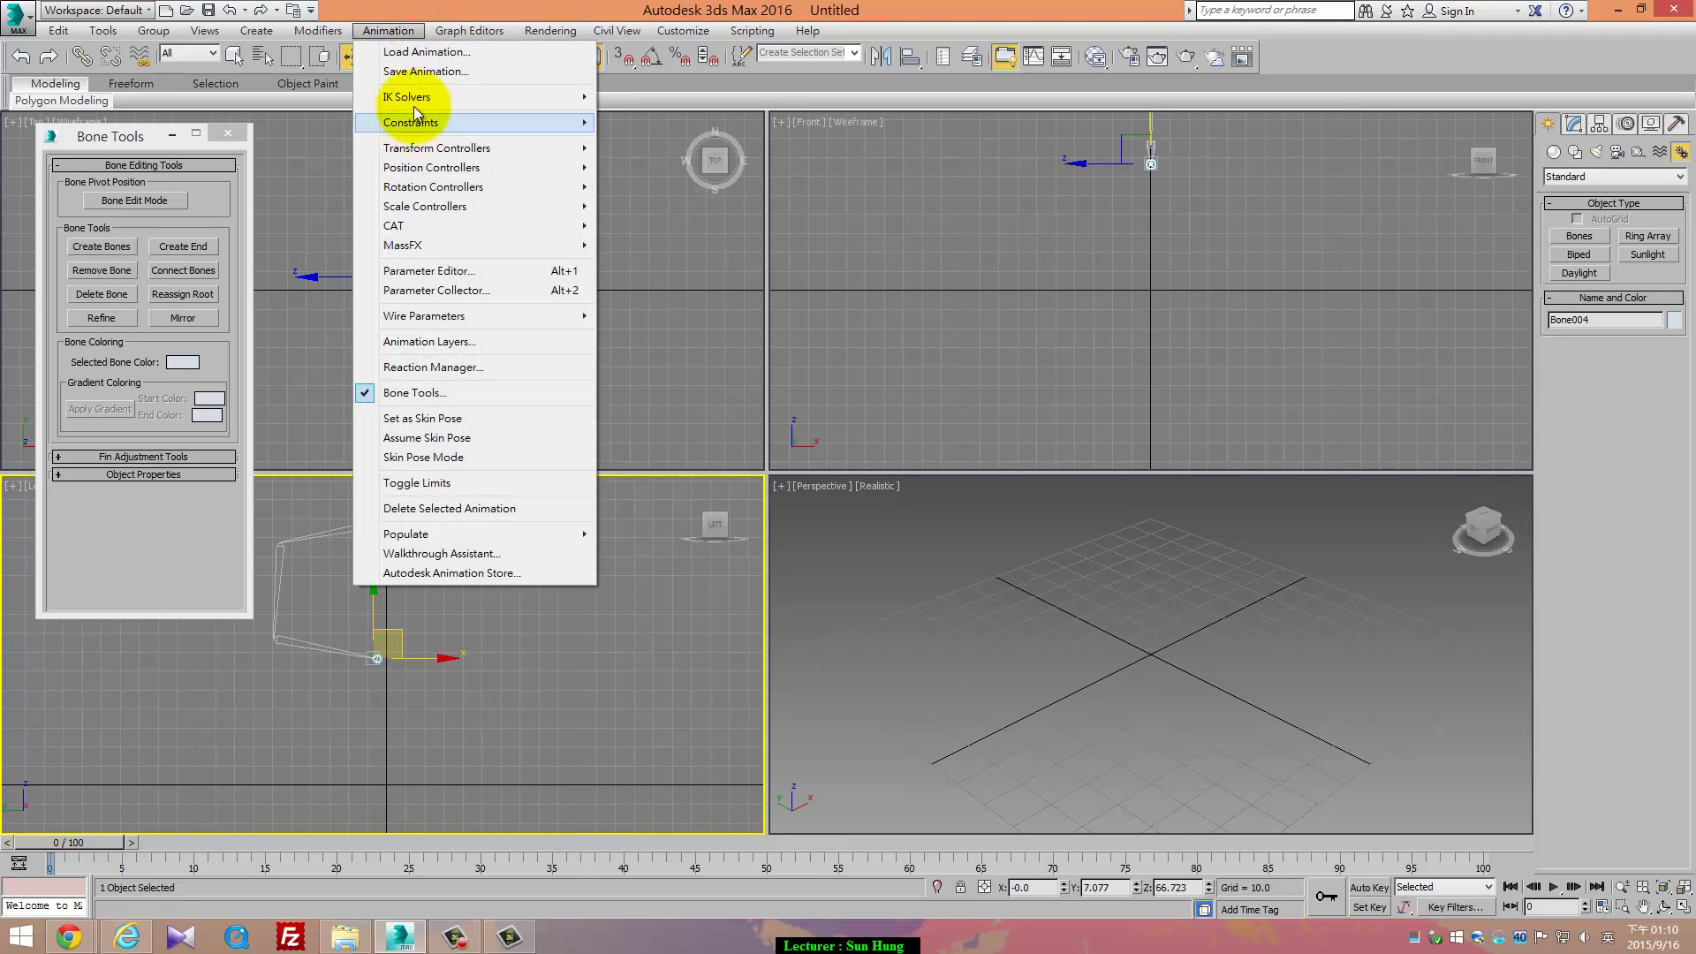
{"action": "mouse_move", "coordinate": [420, 103]}
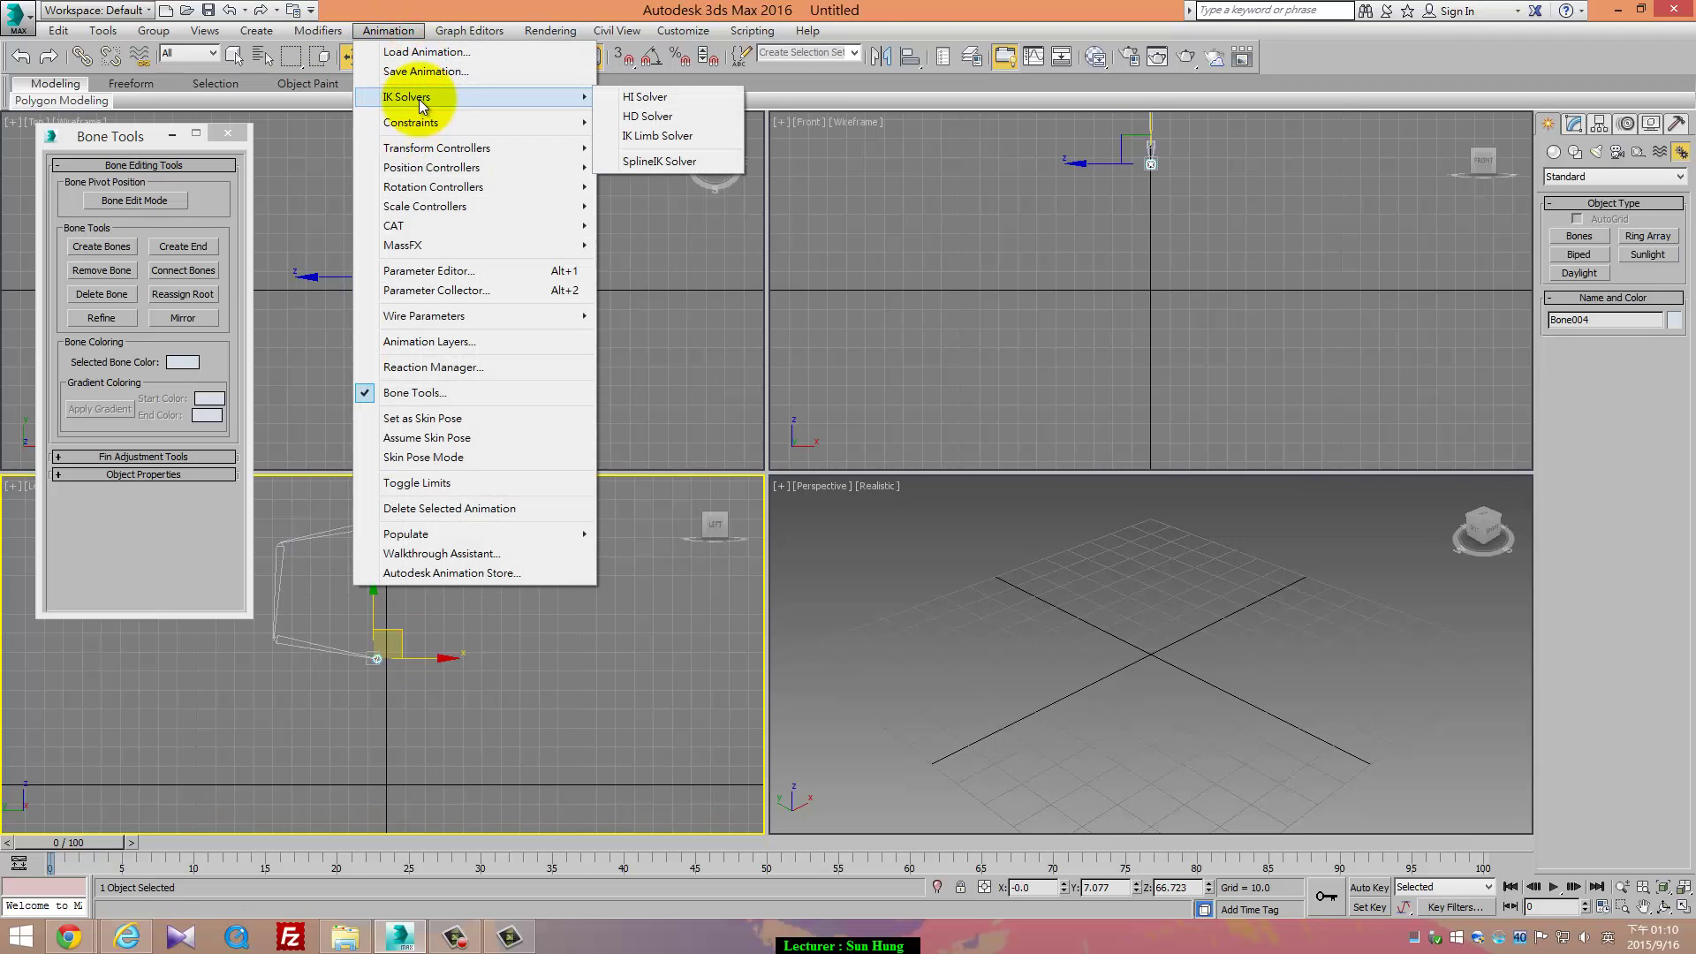
{"action": "left_click", "coordinate": [650, 99]}
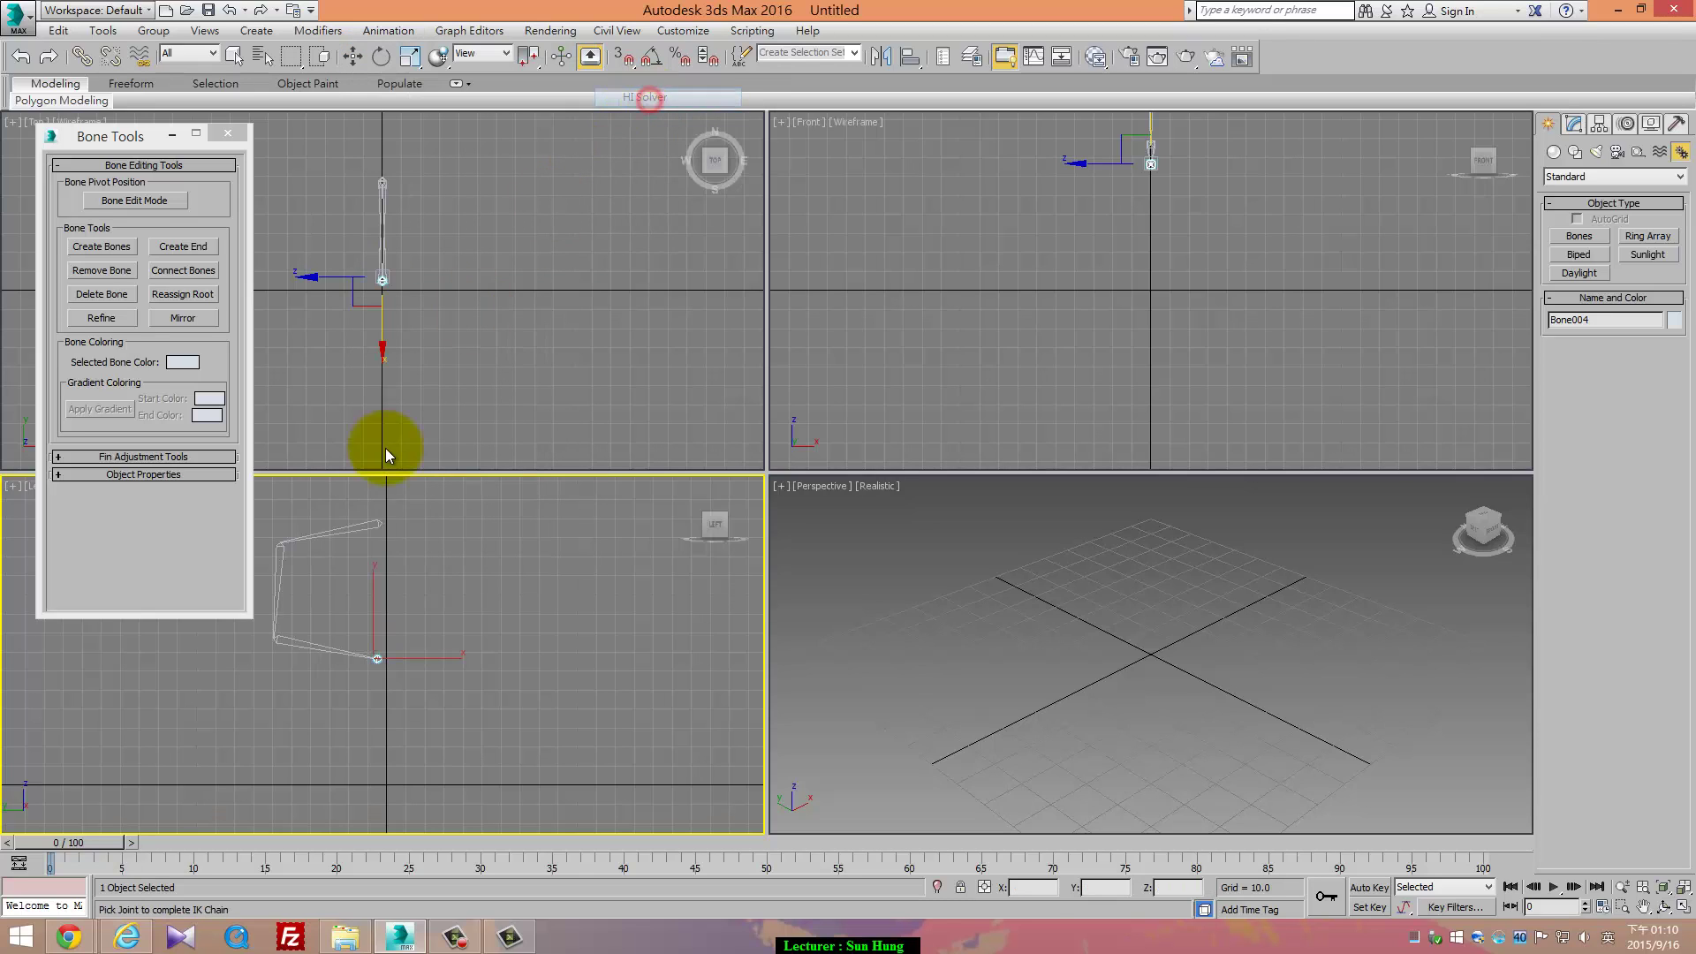
{"action": "left_click", "coordinate": [378, 524]}
{"action": "mouse_move", "coordinate": [401, 644]}
{"action": "left_mouse_down"}
{"action": "mouse_move", "coordinate": [424, 580]}
{"action": "mouse_move", "coordinate": [435, 692]}
{"action": "mouse_move", "coordinate": [462, 602]}
{"action": "mouse_move", "coordinate": [366, 606]}
{"action": "mouse_move", "coordinate": [454, 632]}
{"action": "mouse_move", "coordinate": [393, 613]}
{"action": "mouse_move", "coordinate": [424, 656]}
{"action": "mouse_move", "coordinate": [360, 636]}
{"action": "mouse_move", "coordinate": [409, 643]}
{"action": "mouse_move", "coordinate": [379, 636]}
{"action": "left_mouse_up"}
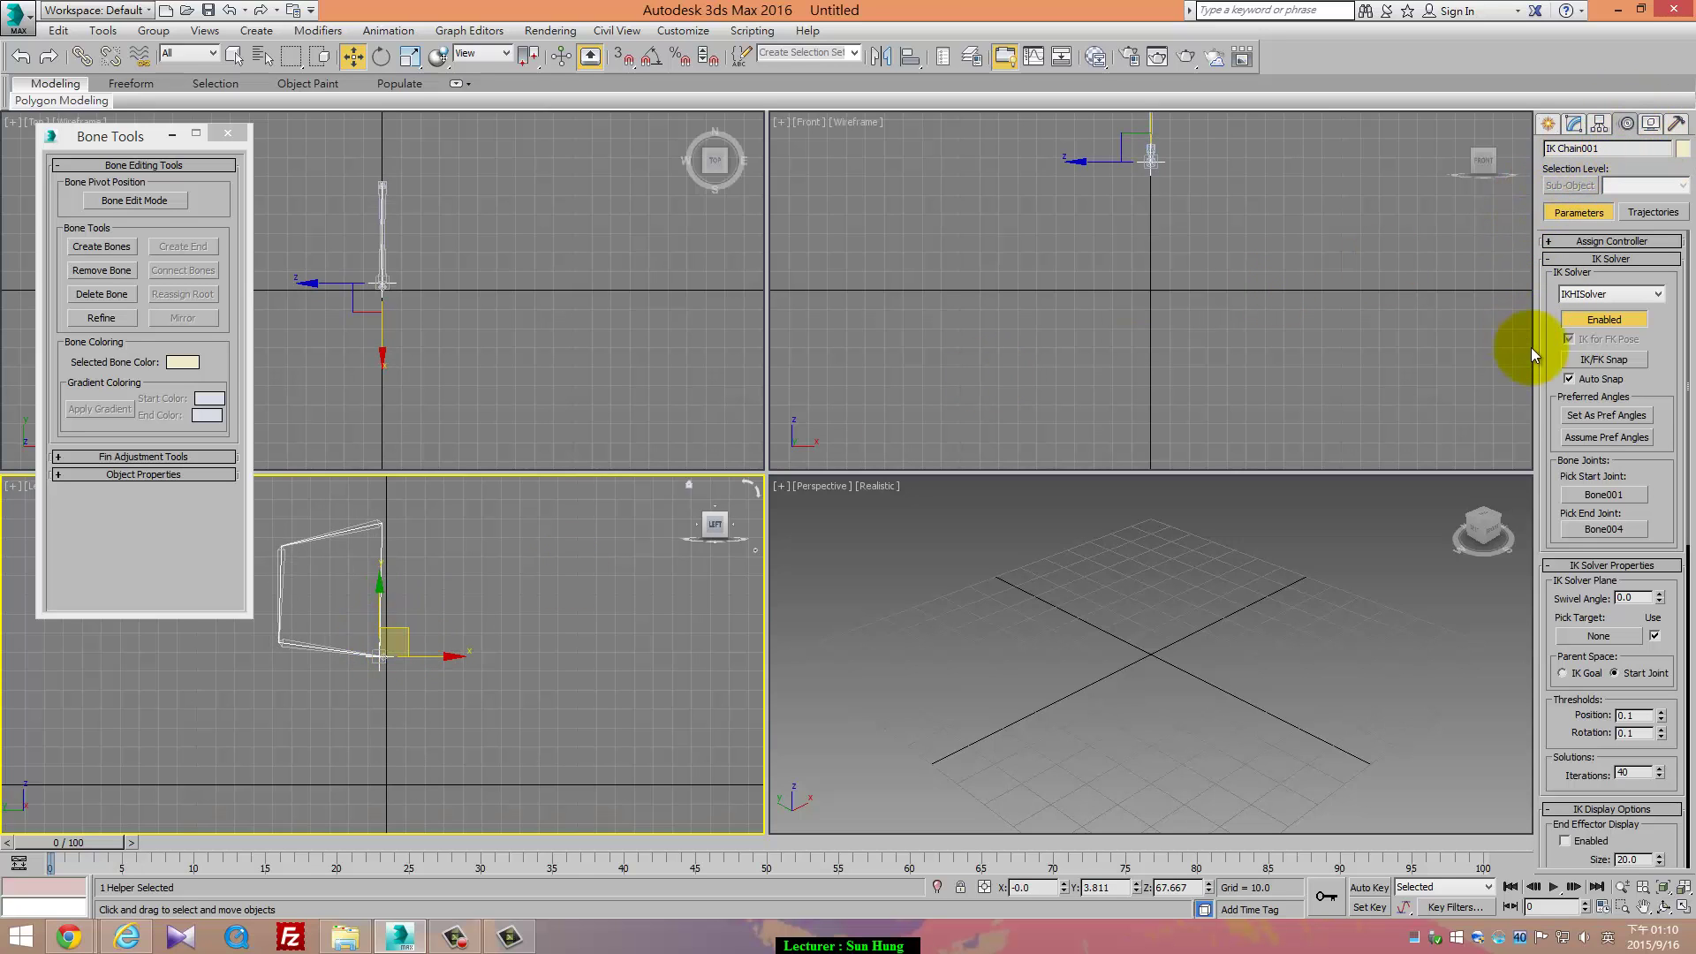
Widen the command panel to two columns and frame the whole bone chain in the Left, Front and Perspective viewports
{"action": "left_click_drag", "start_coordinate": [1531, 348], "coordinate": [1426, 380]}
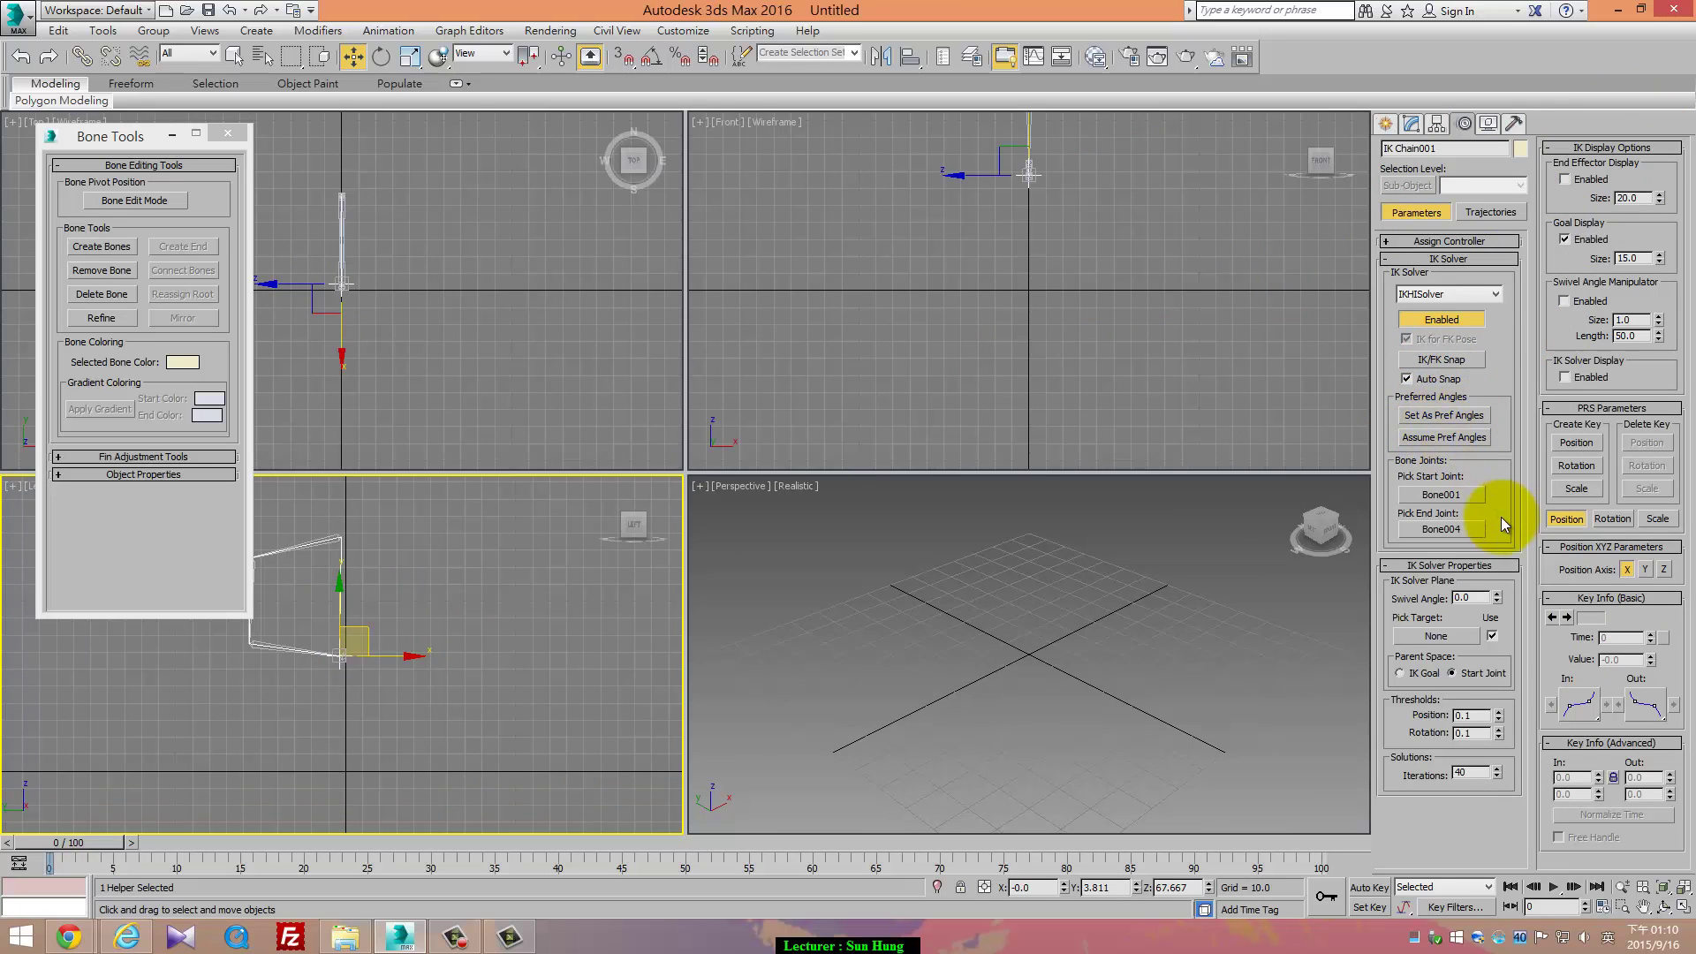
{"action": "middle_click_drag", "start_coordinate": [347, 551], "coordinate": [491, 600]}
{"action": "middle_click_drag", "start_coordinate": [1007, 209], "coordinate": [1021, 357]}
{"action": "middle_click_drag", "start_coordinate": [1044, 528], "coordinate": [1019, 735]}
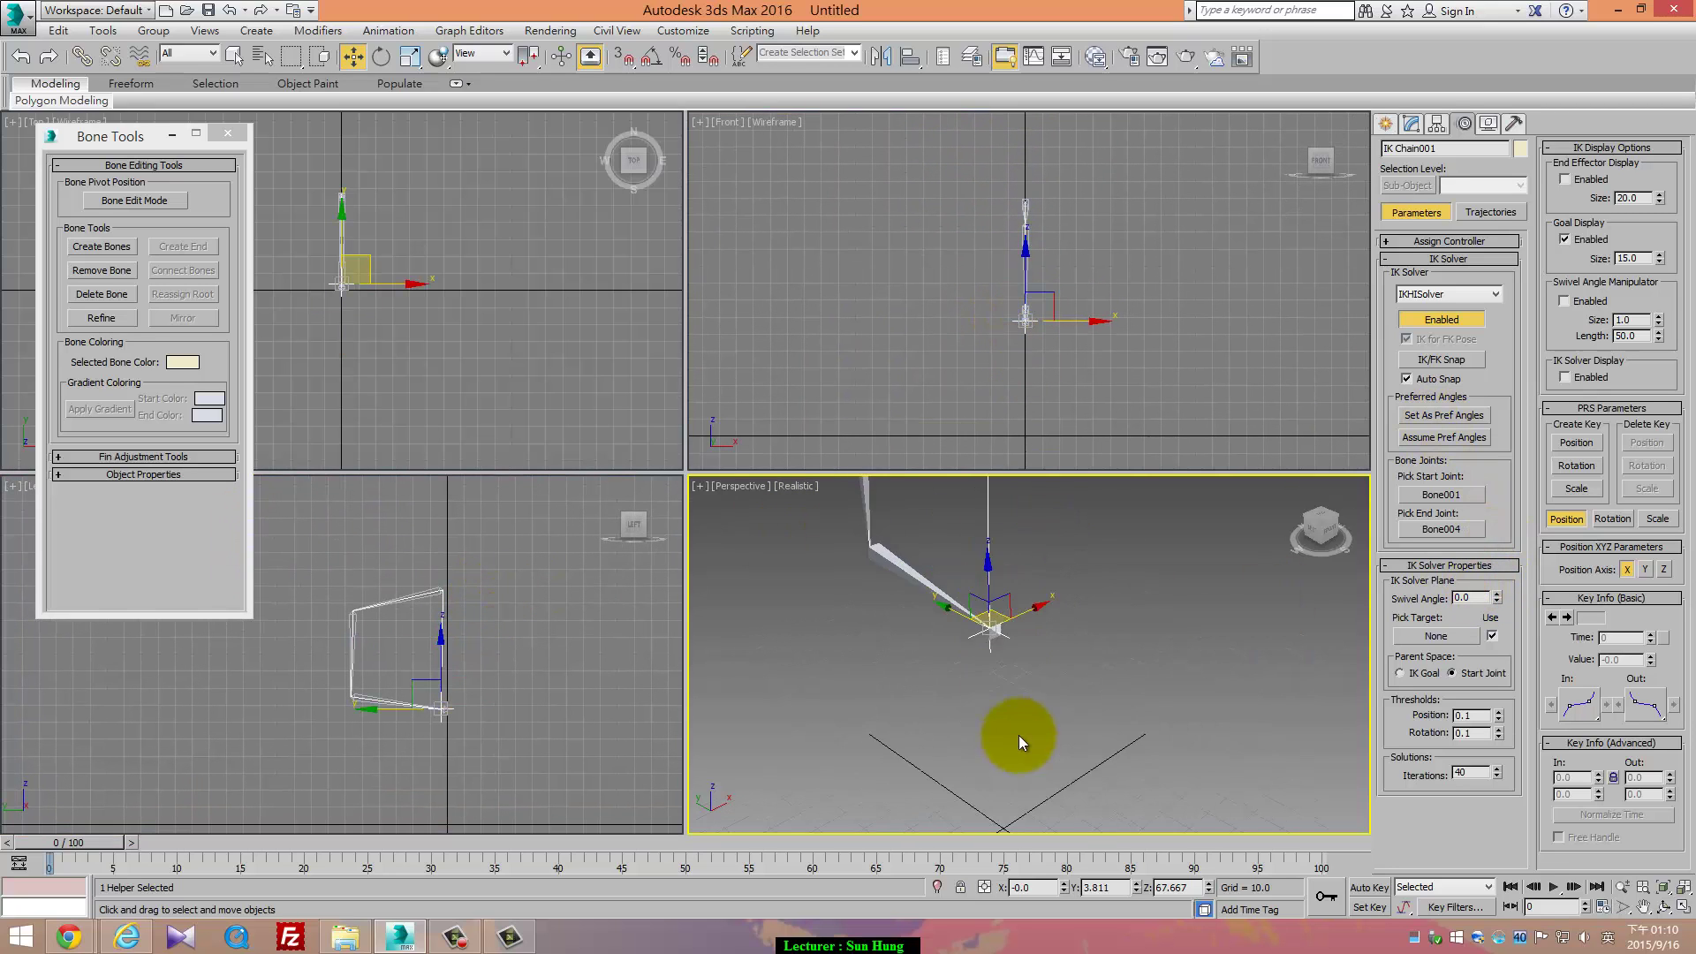
{"action": "middle_click_drag", "start_coordinate": [1028, 622], "coordinate": [1042, 779]}
{"action": "mouse_move", "coordinate": [1065, 662]}
{"action": "middle_mouse_down", "text": "alt"}
{"action": "mouse_move", "coordinate": [1145, 661]}
{"action": "mouse_move", "coordinate": [1050, 650]}
{"action": "middle_mouse_up", "text": "alt"}
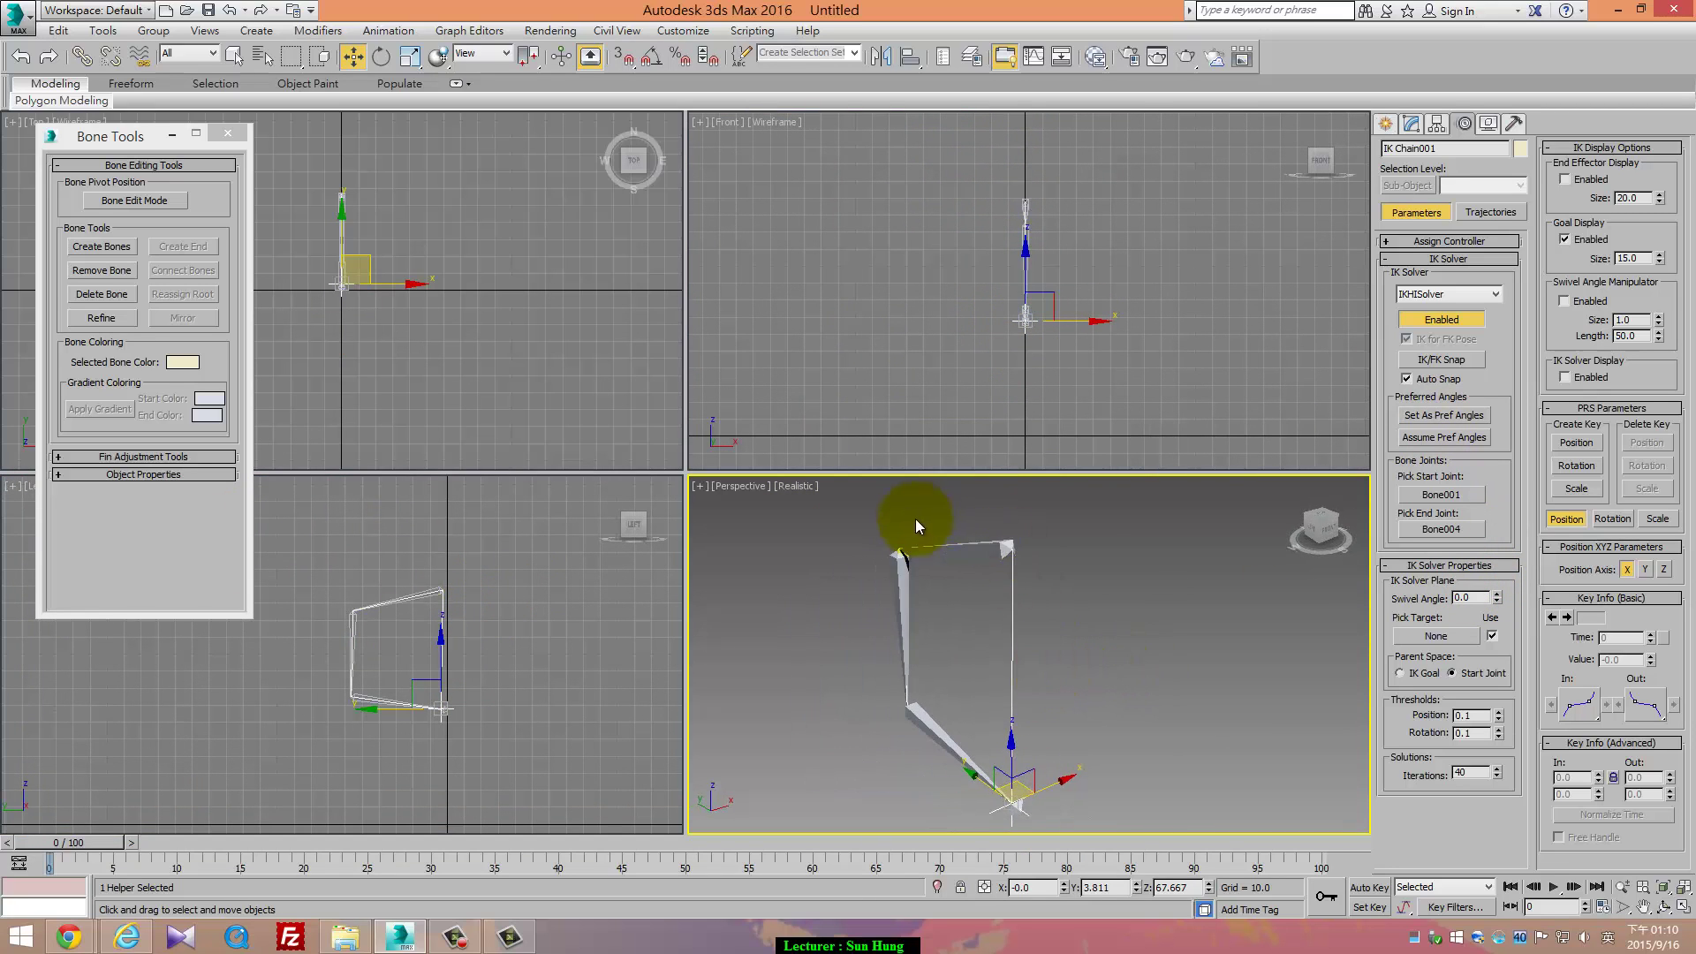
{"action": "scroll", "coordinate": [375, 618], "scroll_direction": "up", "scroll_amount": 5}
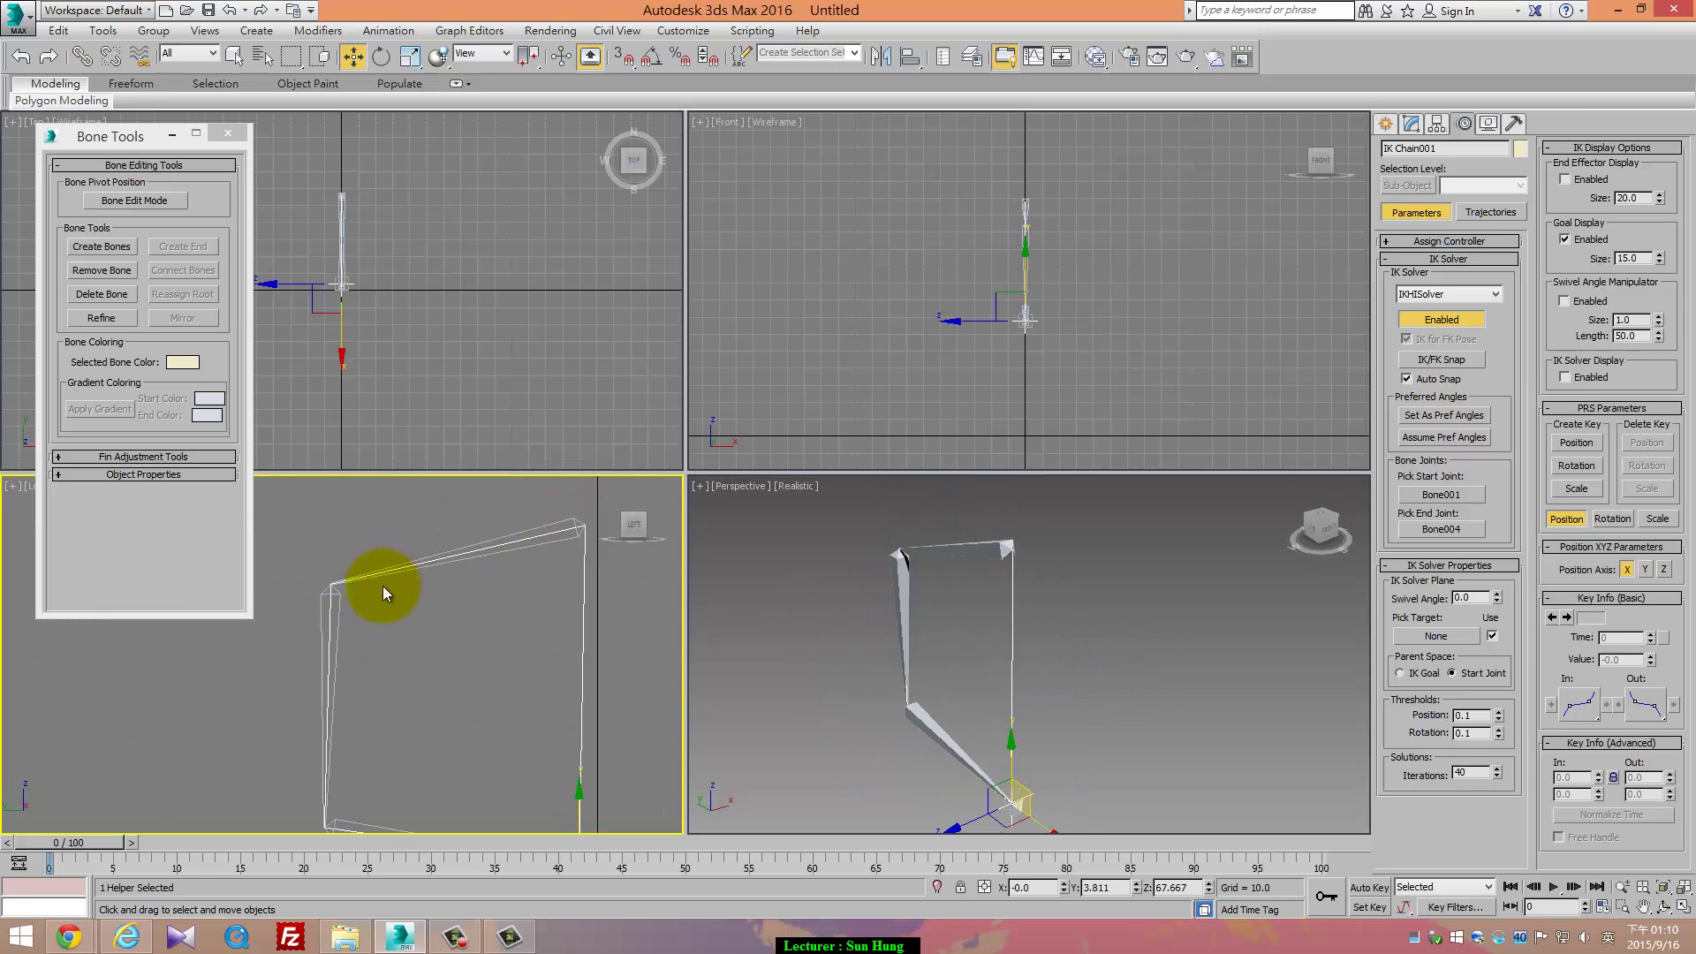
{"action": "scroll", "coordinate": [382, 586], "scroll_direction": "down", "scroll_amount": 3}
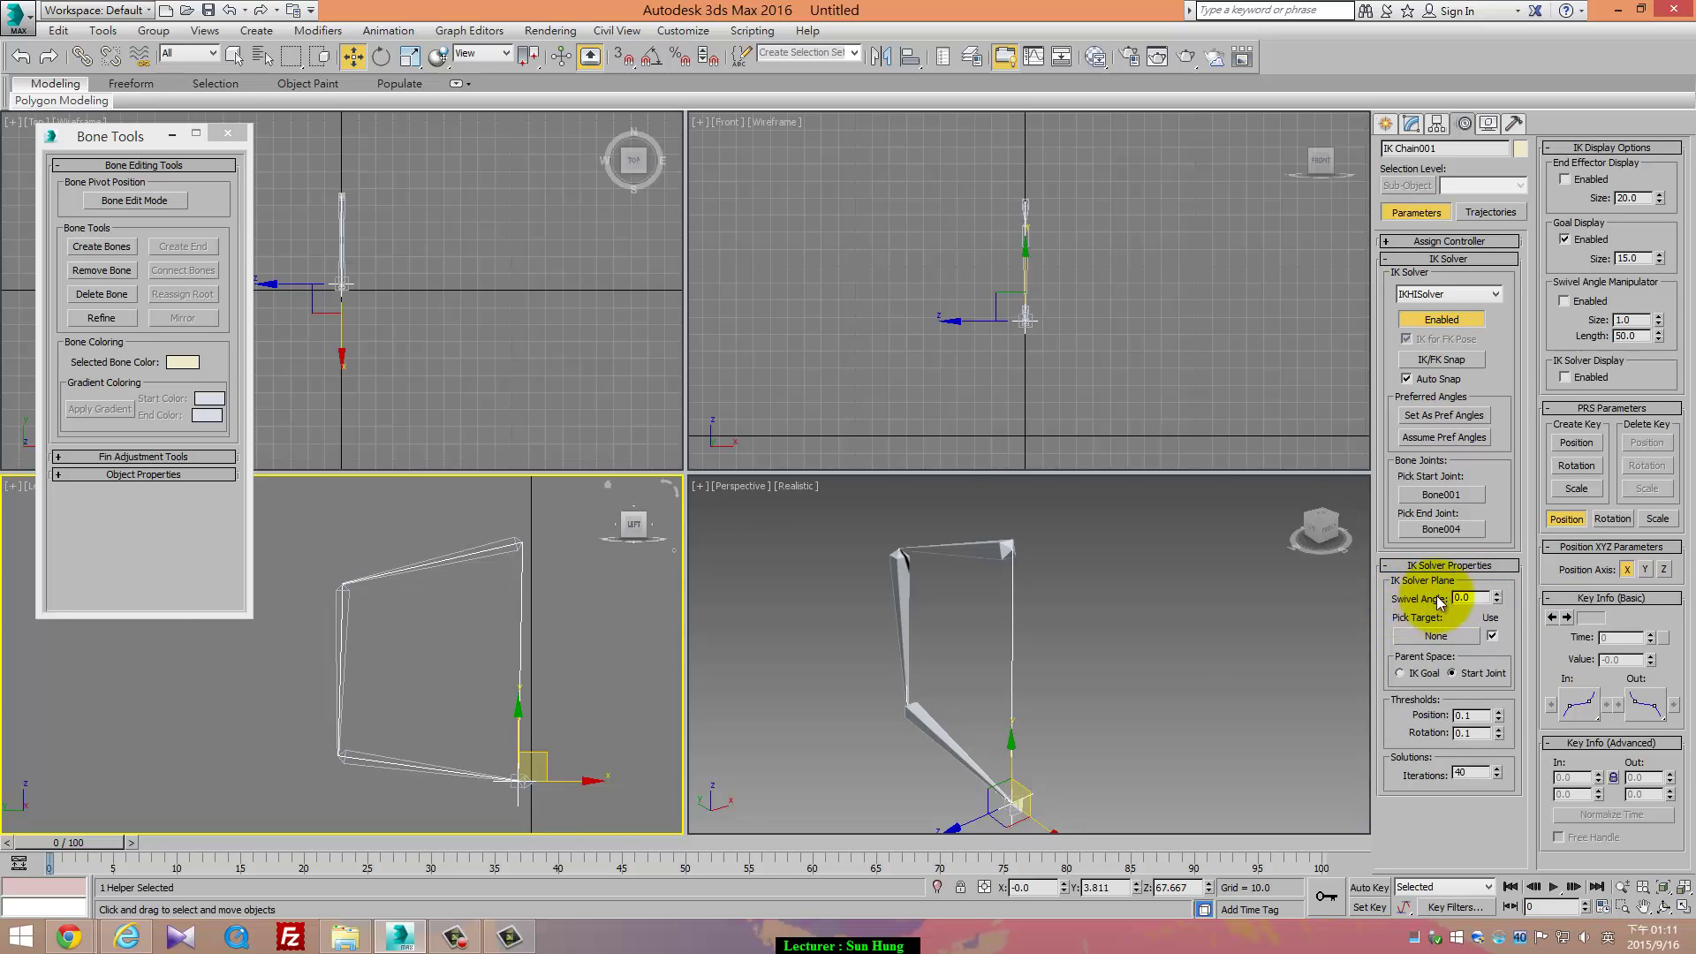
Try different swivel angles on the IK chain and reset the Swivel Angle to 0
{"action": "mouse_move", "coordinate": [1499, 600]}
{"action": "left_mouse_down"}
{"action": "mouse_move", "coordinate": [1476, 541]}
{"action": "mouse_move", "coordinate": [1487, 568]}
{"action": "mouse_move", "coordinate": [1404, 658]}
{"action": "mouse_move", "coordinate": [1486, 580]}
{"action": "left_mouse_up"}
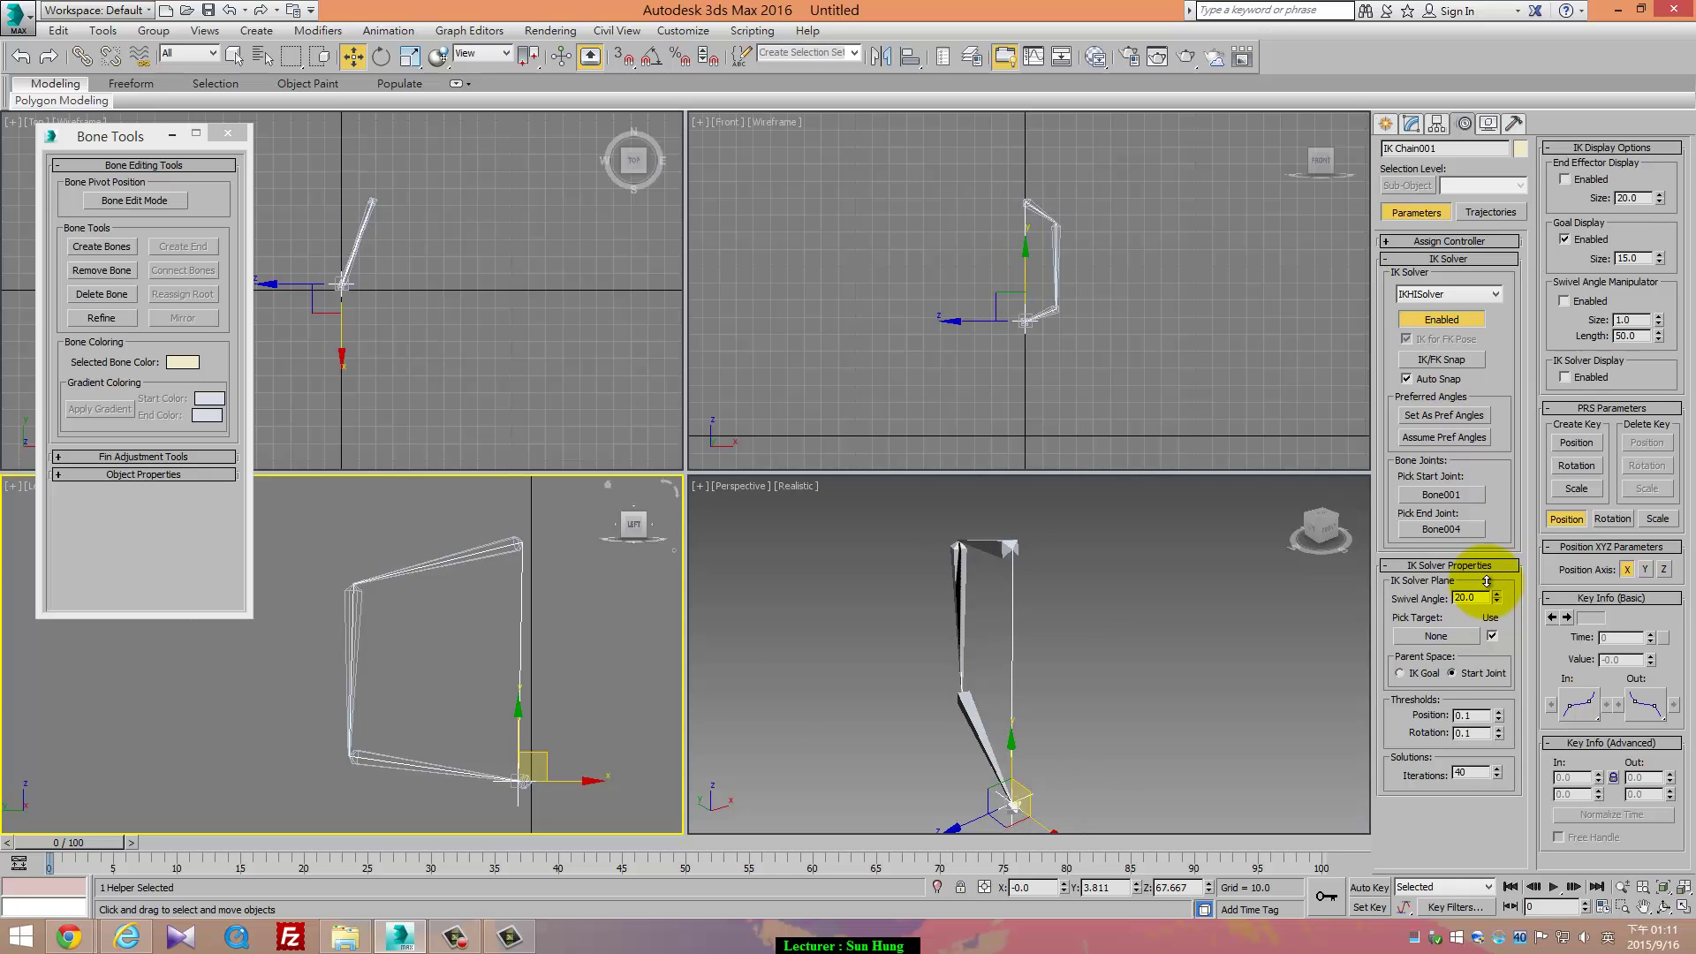
{"action": "mouse_move", "coordinate": [1486, 580]}
{"action": "left_mouse_down"}
{"action": "mouse_move", "coordinate": [1485, 530]}
{"action": "mouse_move", "coordinate": [1491, 575]}
{"action": "mouse_move", "coordinate": [1488, 549]}
{"action": "mouse_move", "coordinate": [1470, 570]}
{"action": "left_mouse_up"}
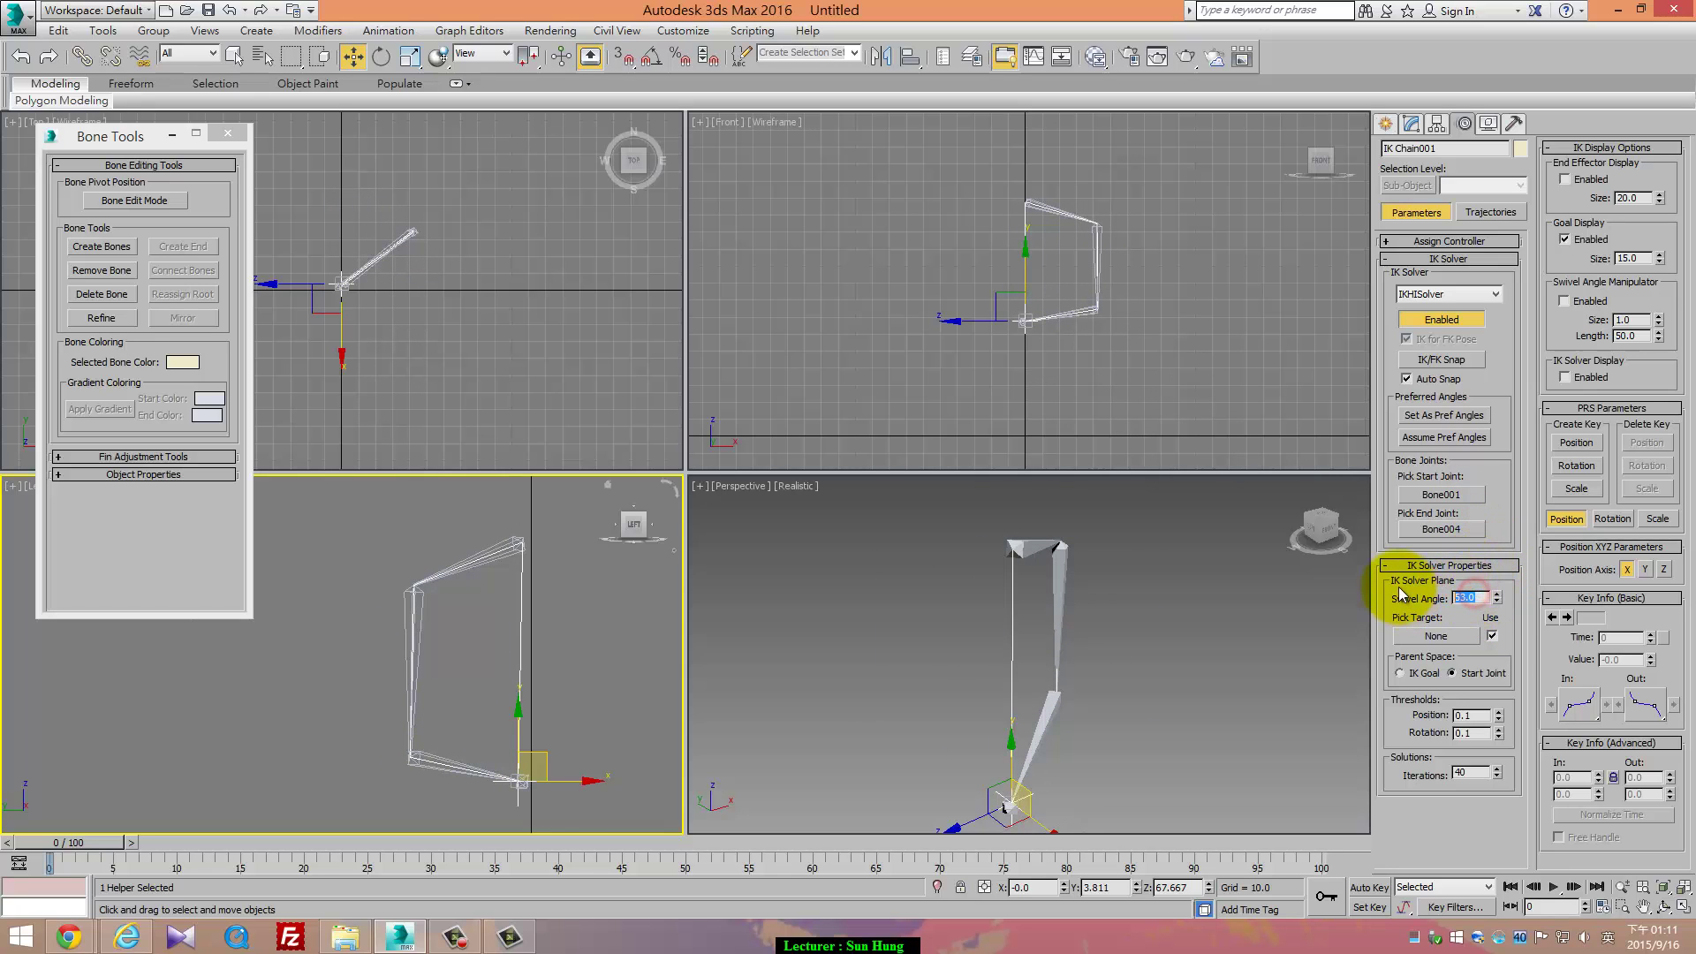
{"action": "type", "text": "0"}
{"action": "key", "text": "Return"}
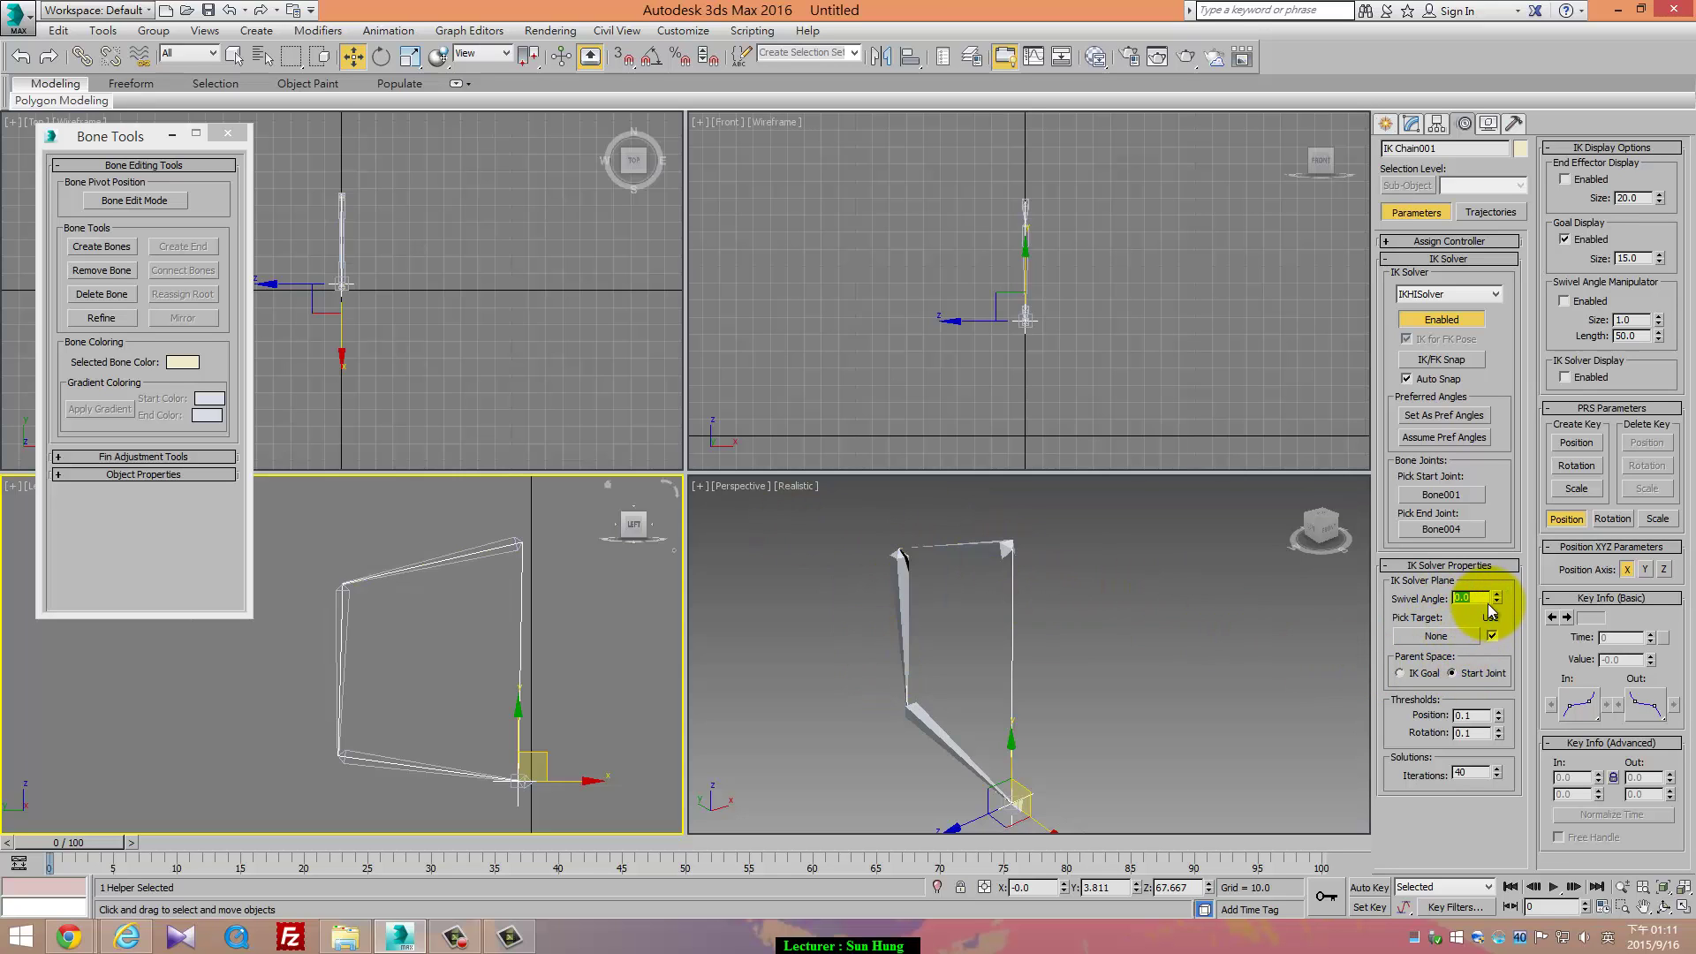
Move the IK goal to about Y 4.2, Z 69.4 in the Left viewport
{"action": "mouse_move", "coordinate": [526, 749]}
{"action": "left_mouse_down"}
{"action": "mouse_move", "coordinate": [629, 636]}
{"action": "mouse_move", "coordinate": [508, 653]}
{"action": "mouse_move", "coordinate": [546, 718]}
{"action": "mouse_move", "coordinate": [531, 756]}
{"action": "mouse_move", "coordinate": [545, 737]}
{"action": "mouse_move", "coordinate": [525, 740]}
{"action": "mouse_move", "coordinate": [550, 758]}
{"action": "left_mouse_up"}
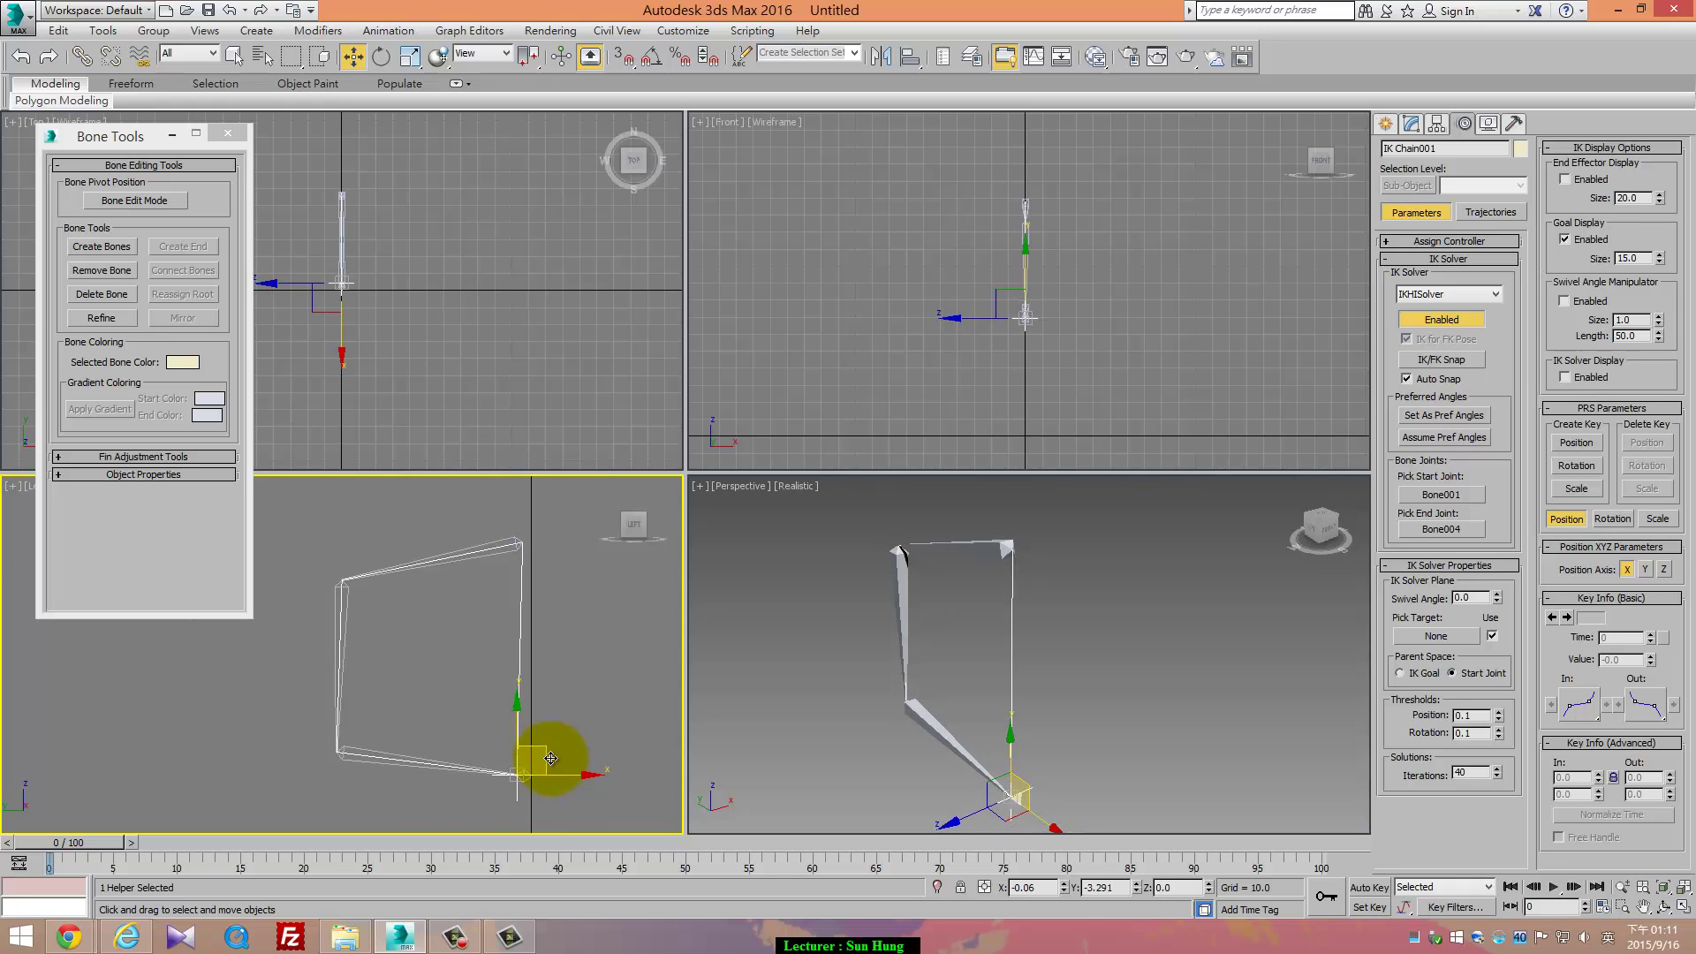
{"action": "middle_click_drag", "start_coordinate": [541, 617], "coordinate": [465, 560]}
{"action": "scroll", "coordinate": [492, 586], "scroll_direction": "down", "scroll_amount": 4}
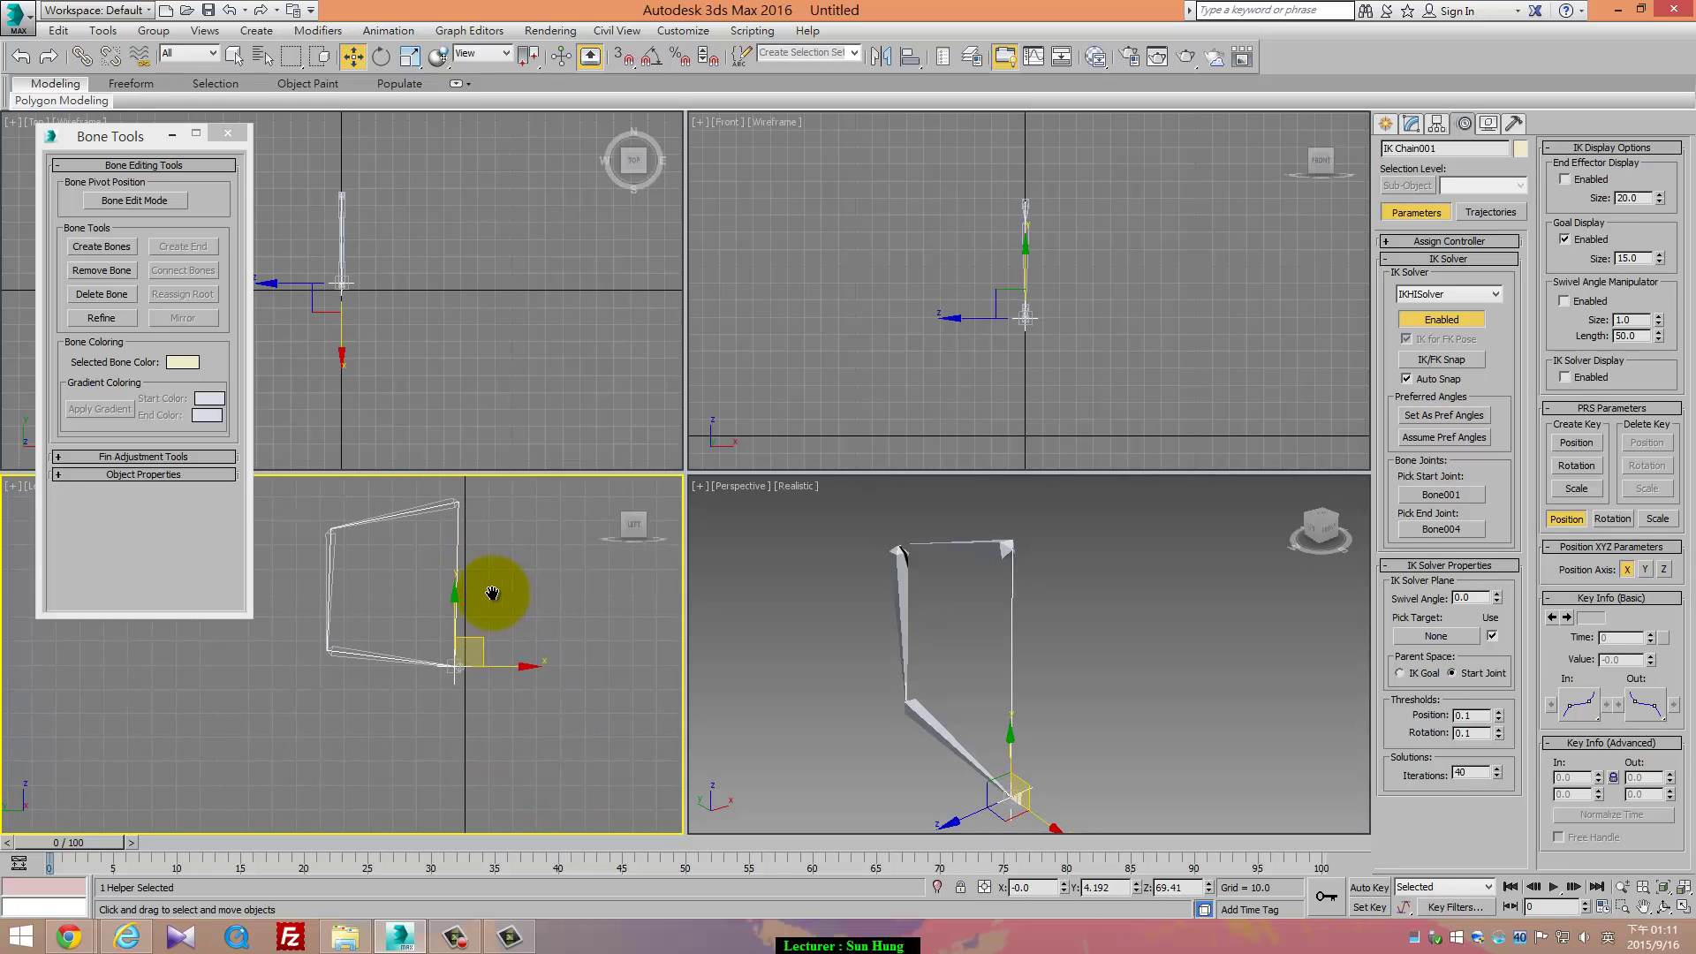
Look through the available IK solver types for the selected IK chain without applying one
{"action": "left_click", "coordinate": [1387, 122]}
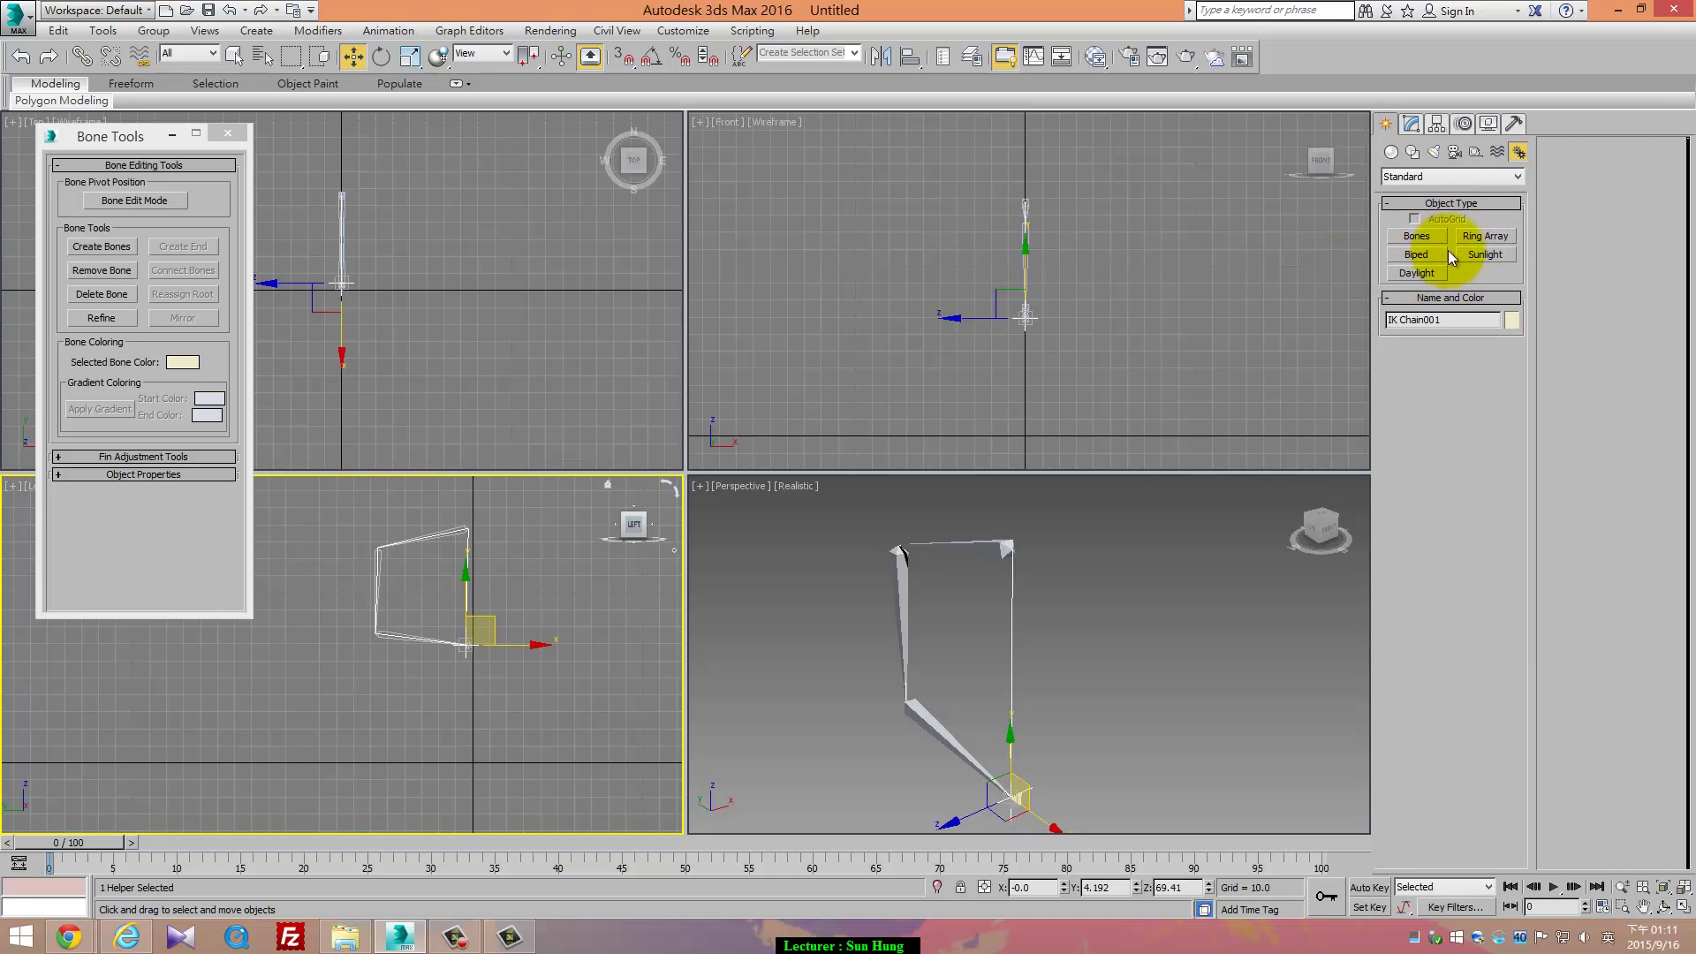
{"action": "left_click", "coordinate": [544, 697]}
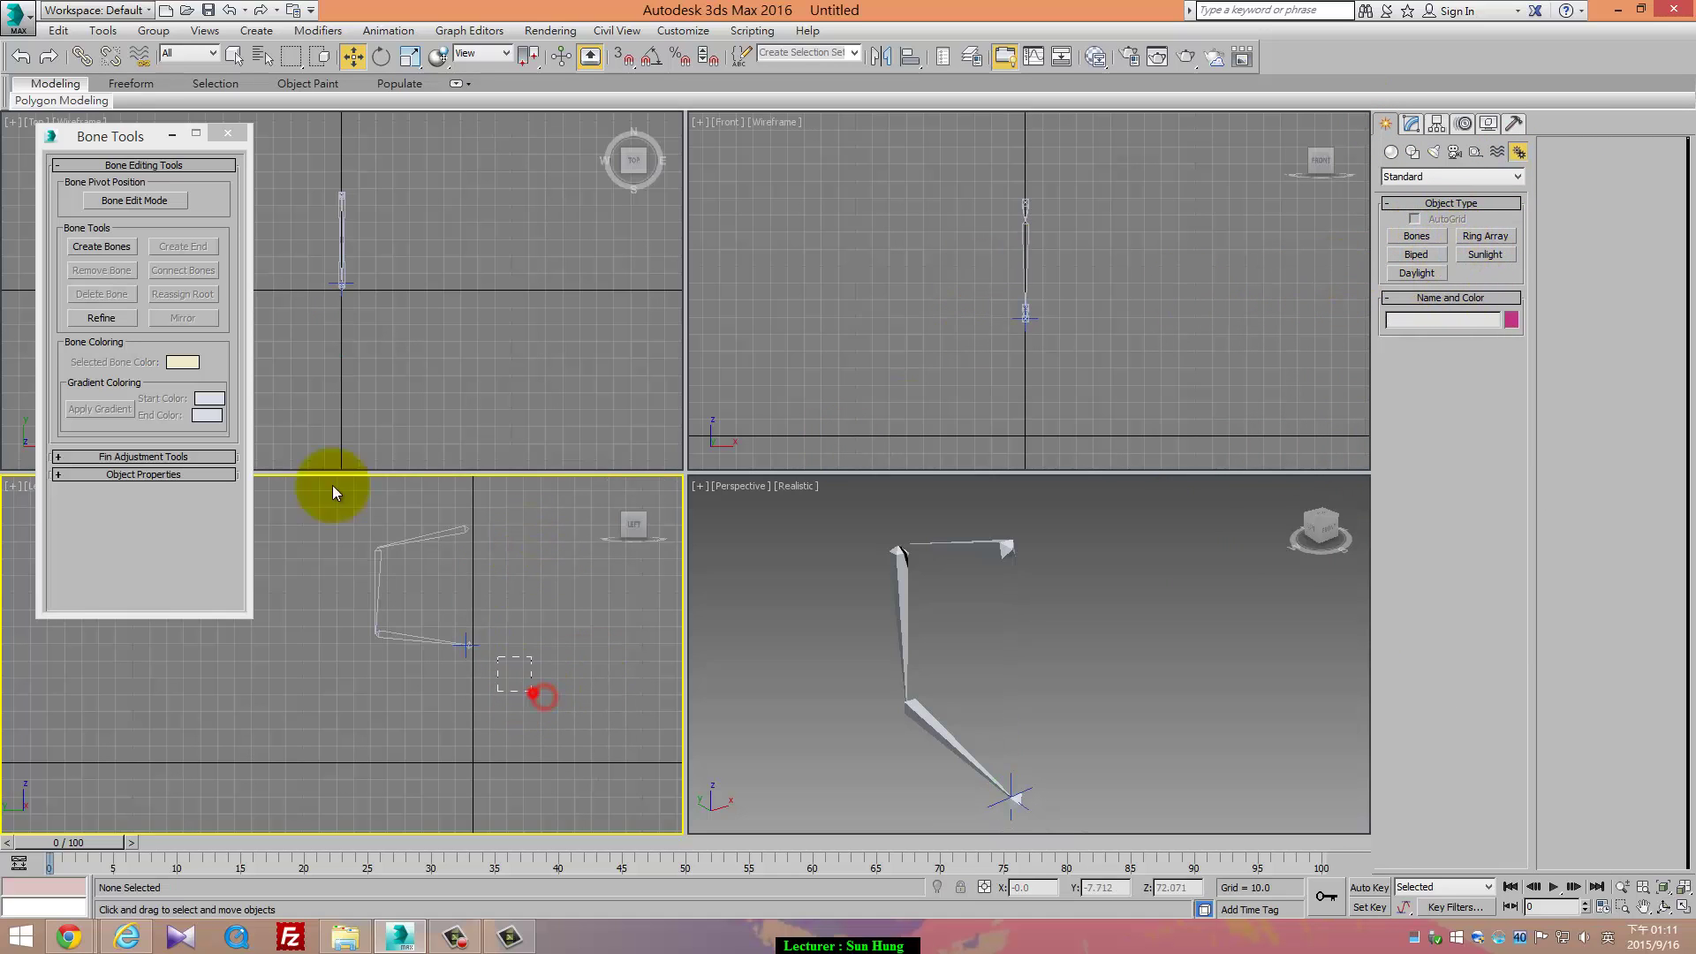
{"action": "left_click_drag", "start_coordinate": [333, 489], "coordinate": [461, 629]}
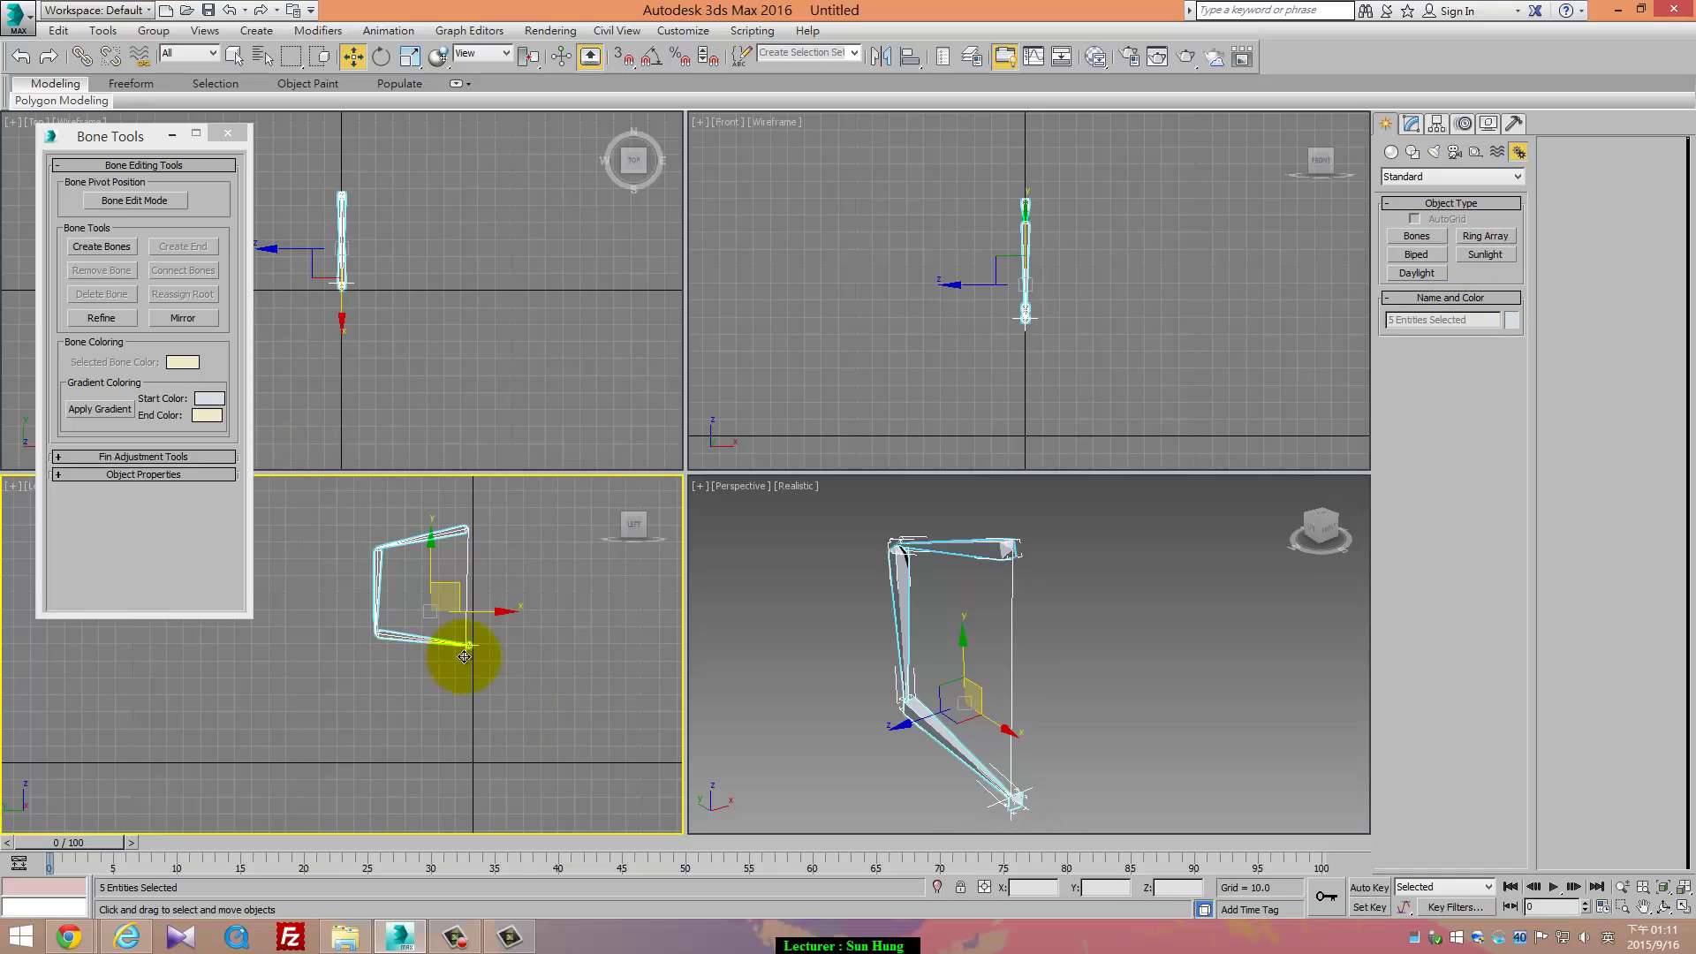
{"action": "left_click", "coordinate": [473, 640]}
{"action": "left_click", "coordinate": [470, 639]}
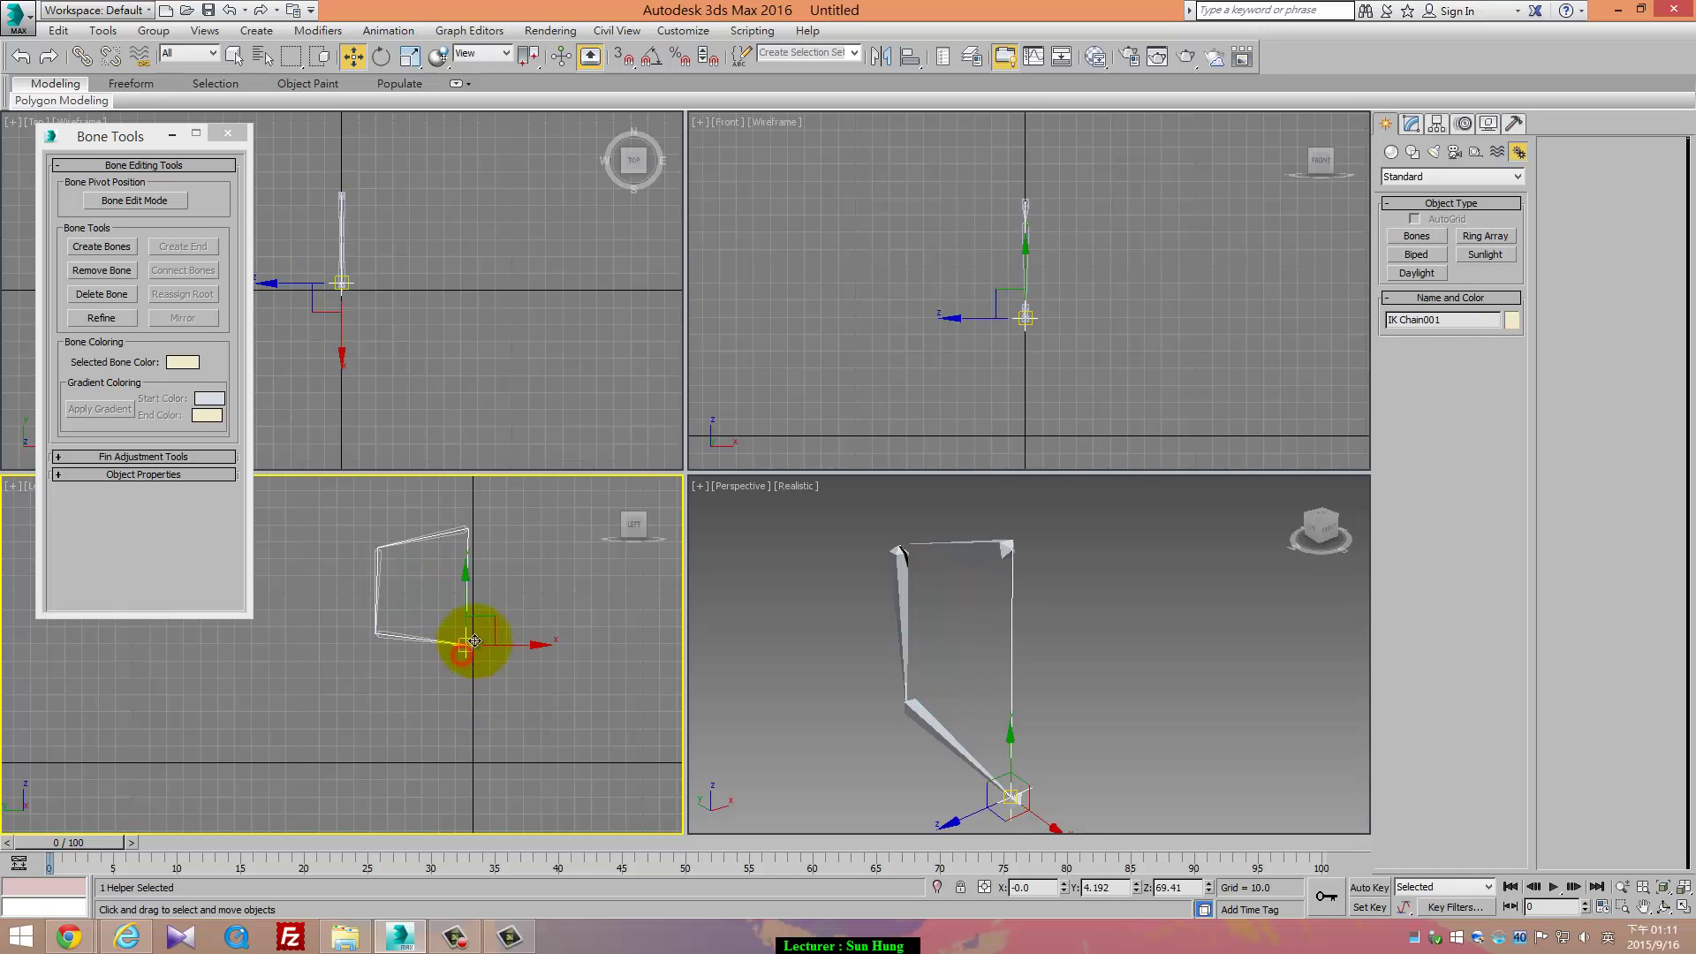
{"action": "left_click", "coordinate": [388, 30]}
{"action": "mouse_move", "coordinate": [464, 97]}
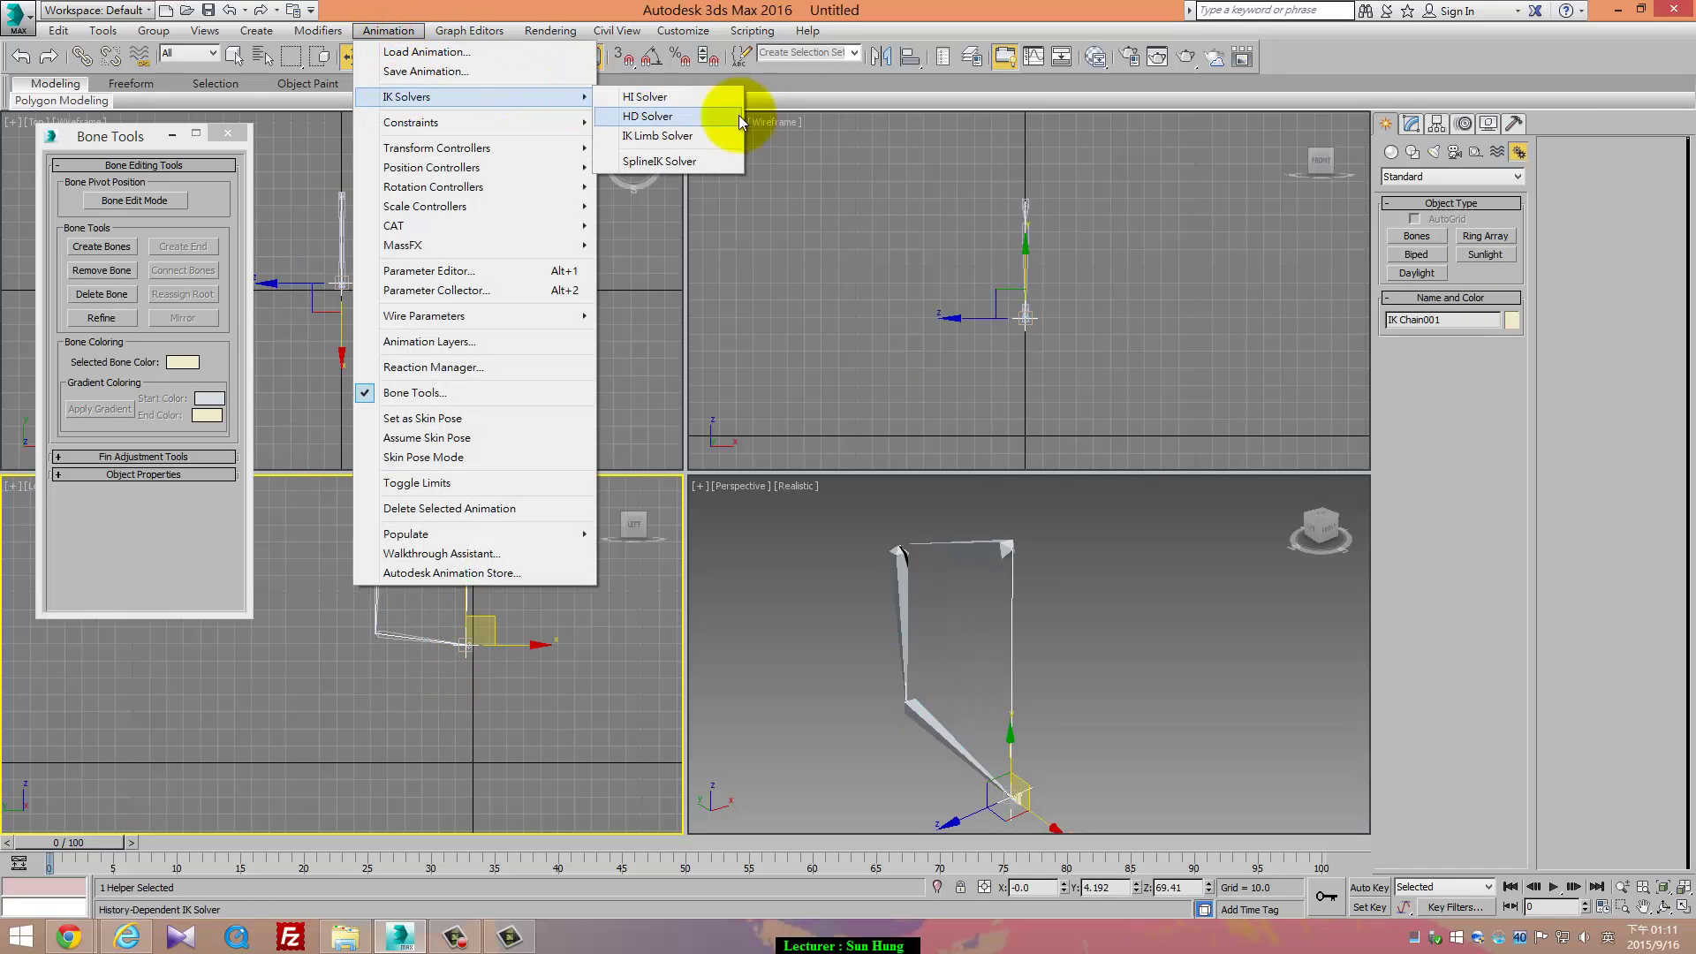
{"action": "left_click", "coordinate": [483, 671]}
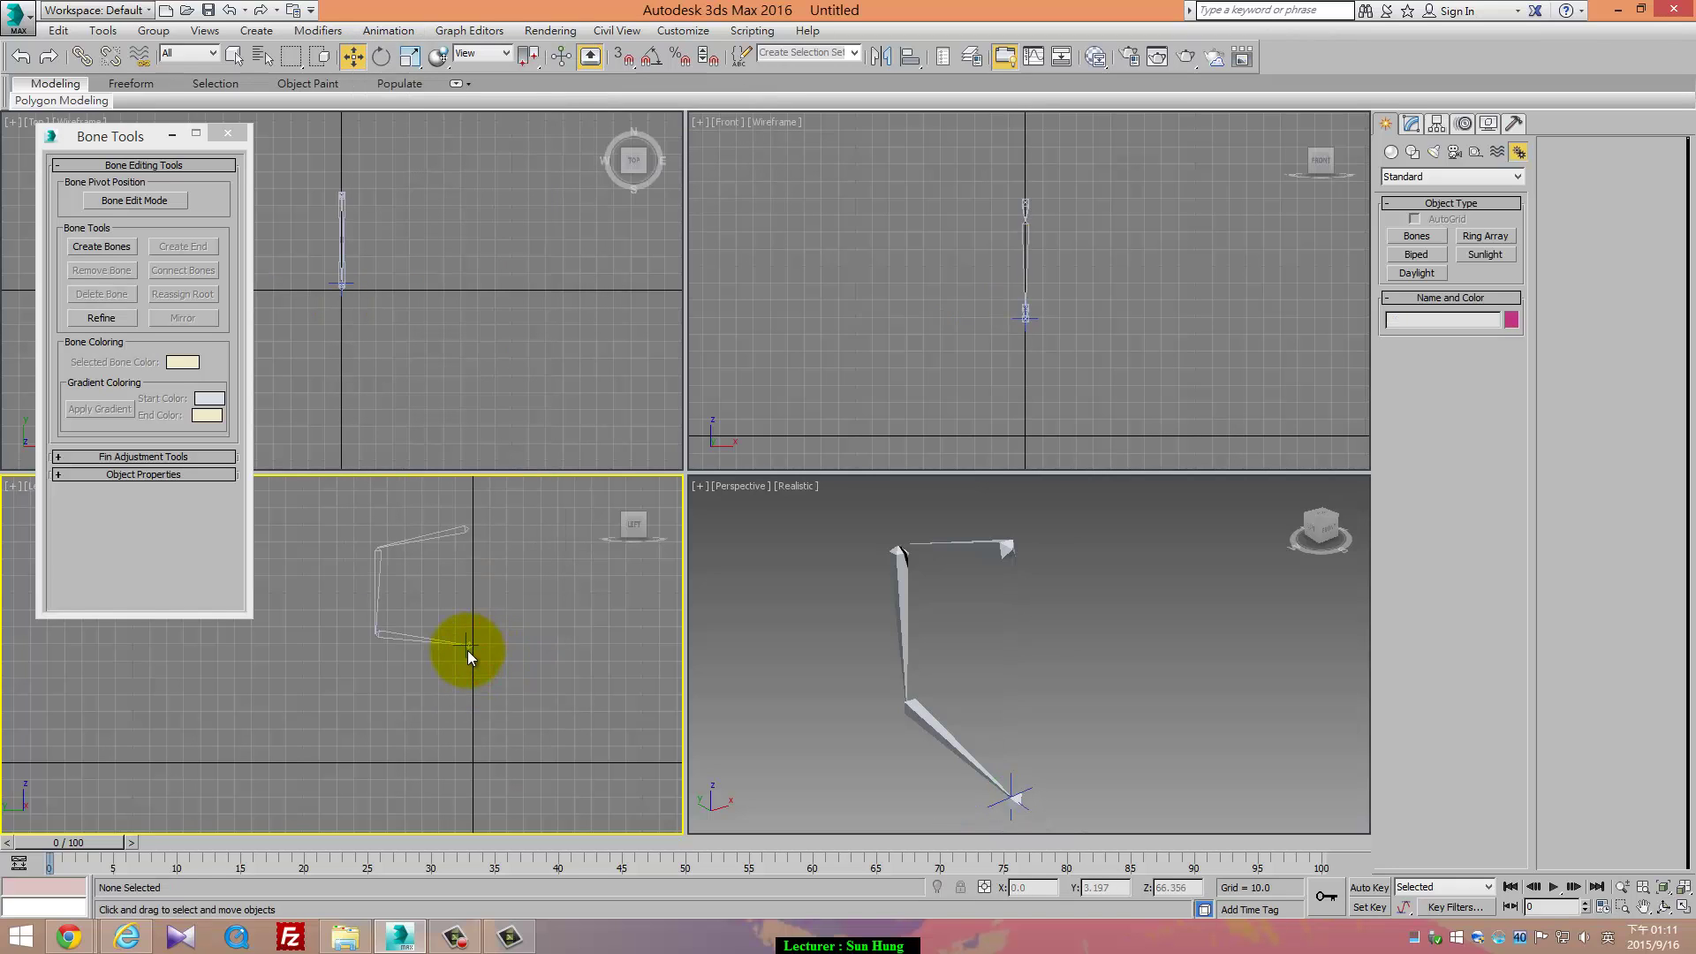
Delete the whole bone chain together with its IK goal from the scene
{"action": "left_click", "coordinate": [468, 650]}
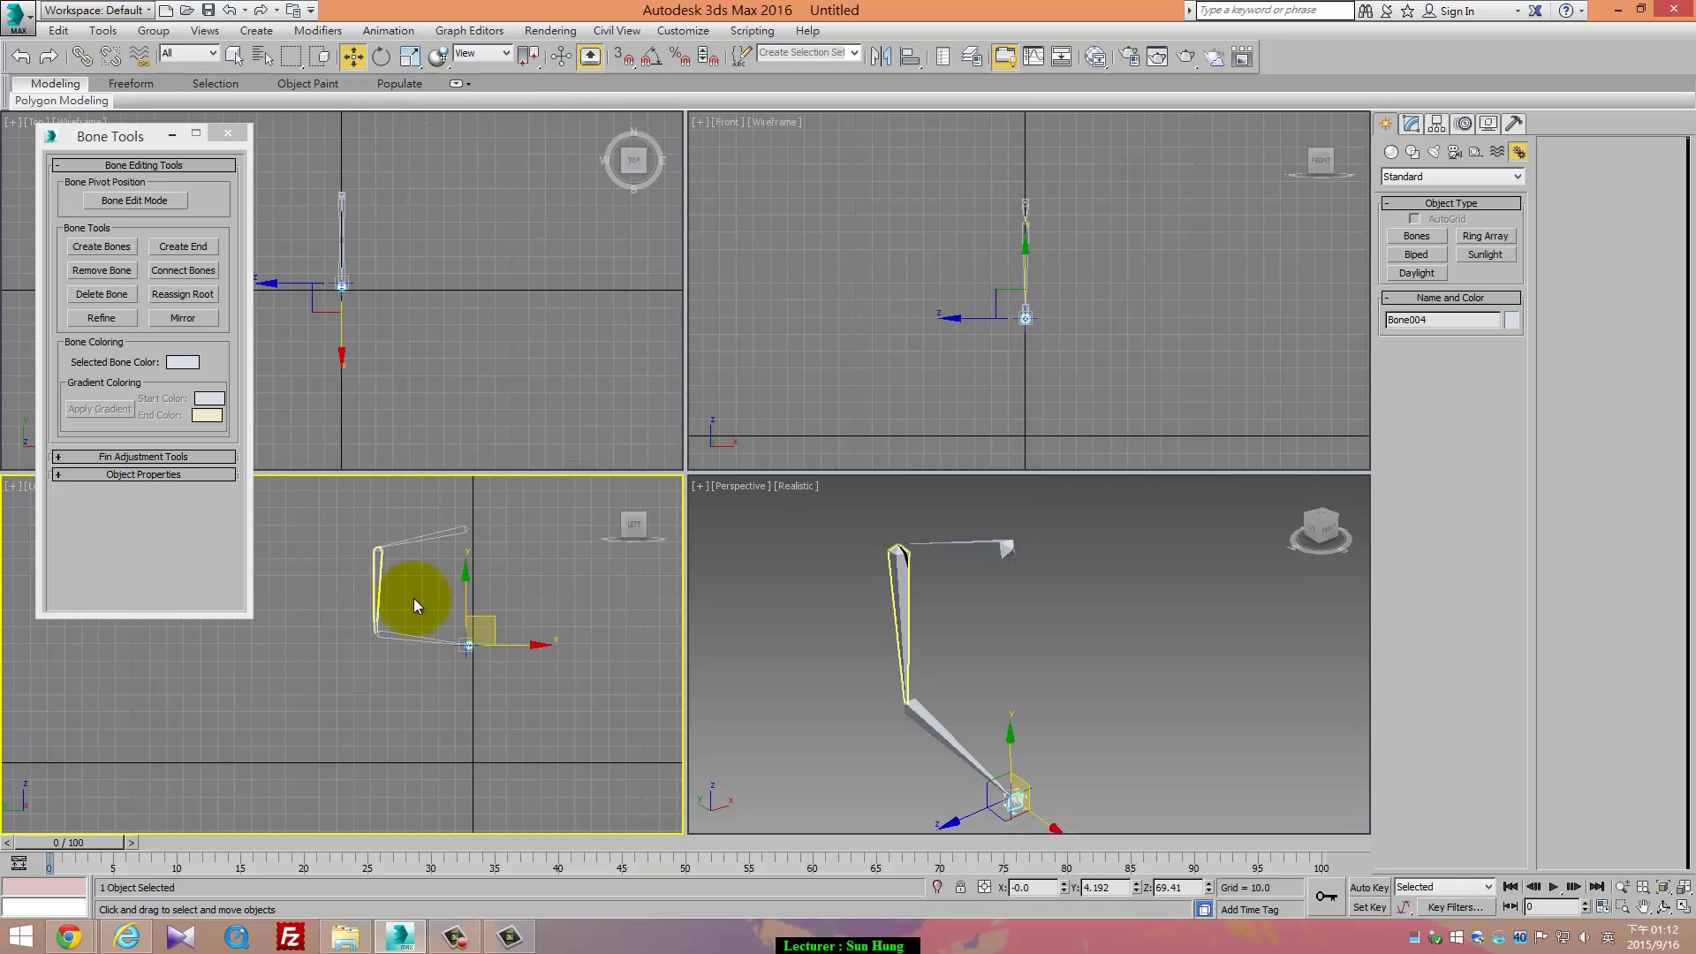
{"action": "left_click_drag", "start_coordinate": [528, 725], "coordinate": [523, 712]}
{"action": "key", "text": "Delete"}
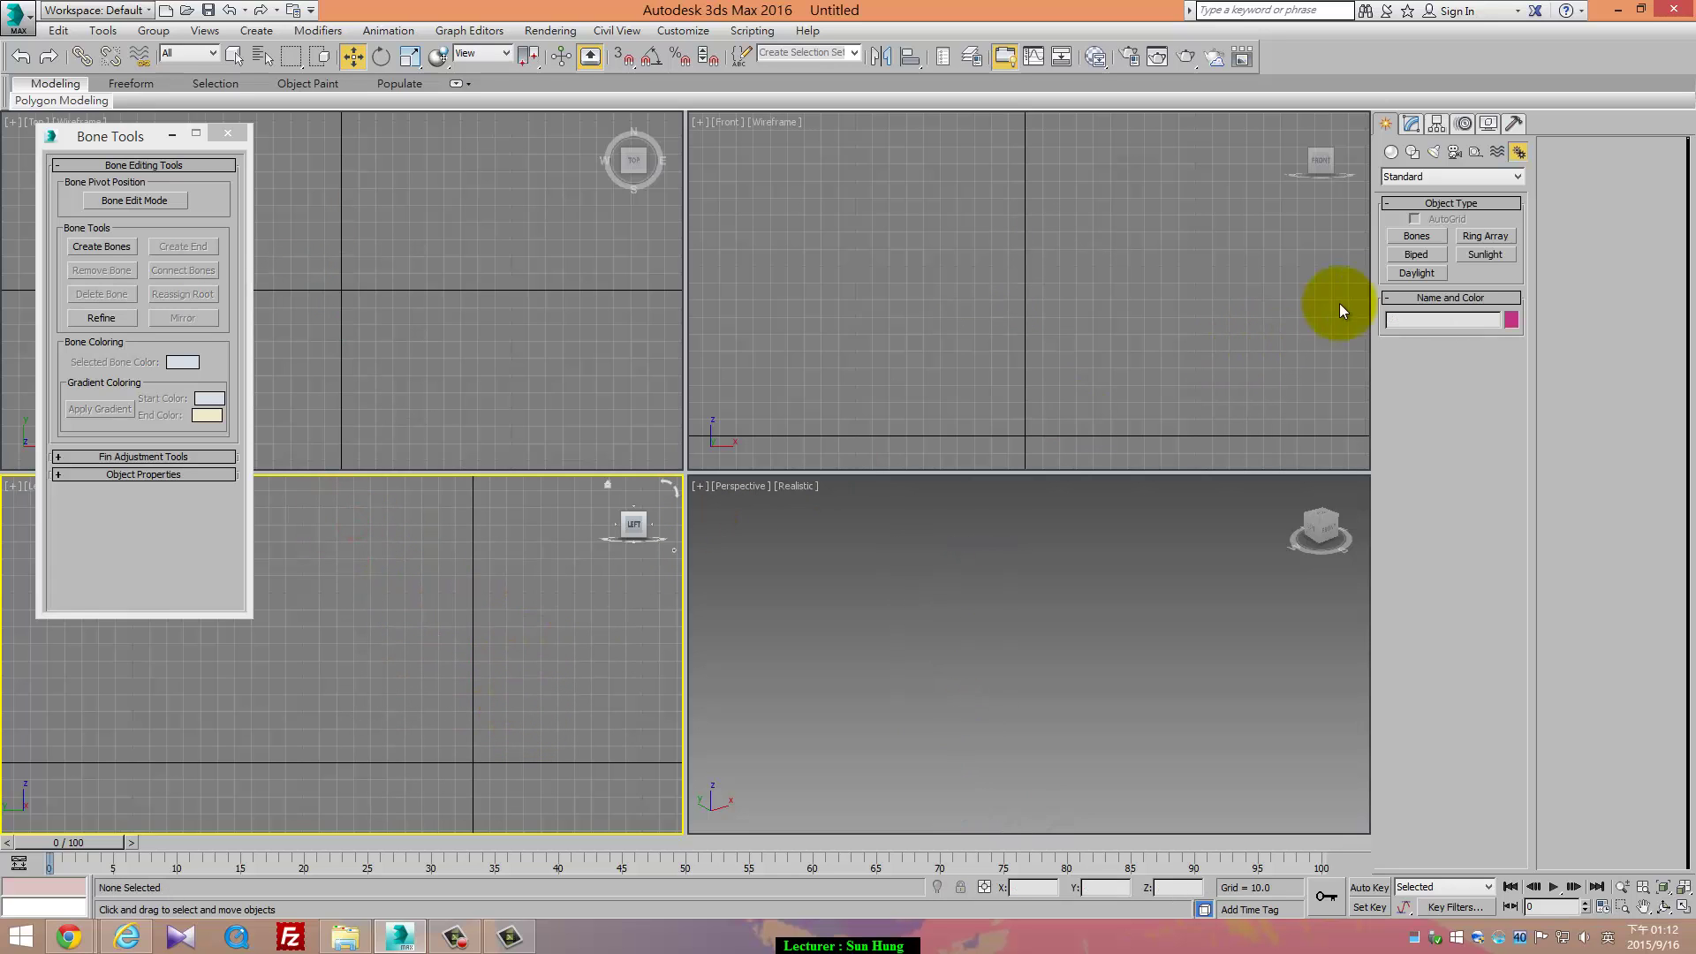
Draw a new C-shaped chain of three bones plus end bone in the Left viewport, with IKHISolver assigned to children and root
{"action": "left_click", "coordinate": [1415, 234]}
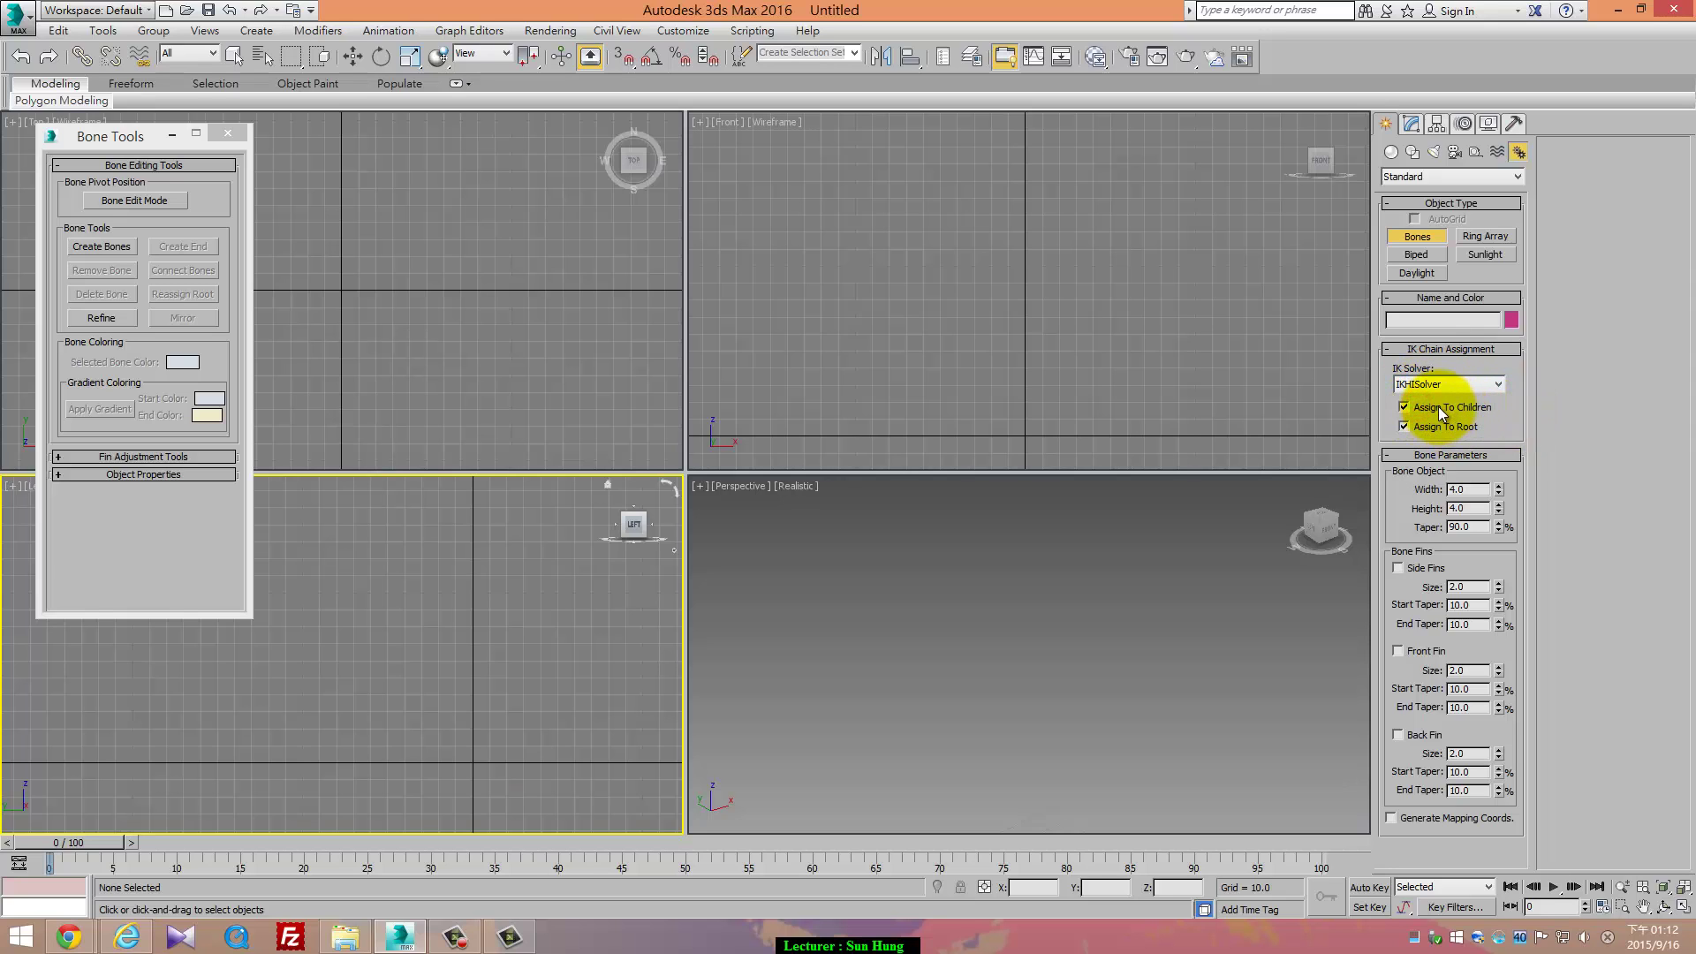
{"action": "left_click", "coordinate": [466, 532]}
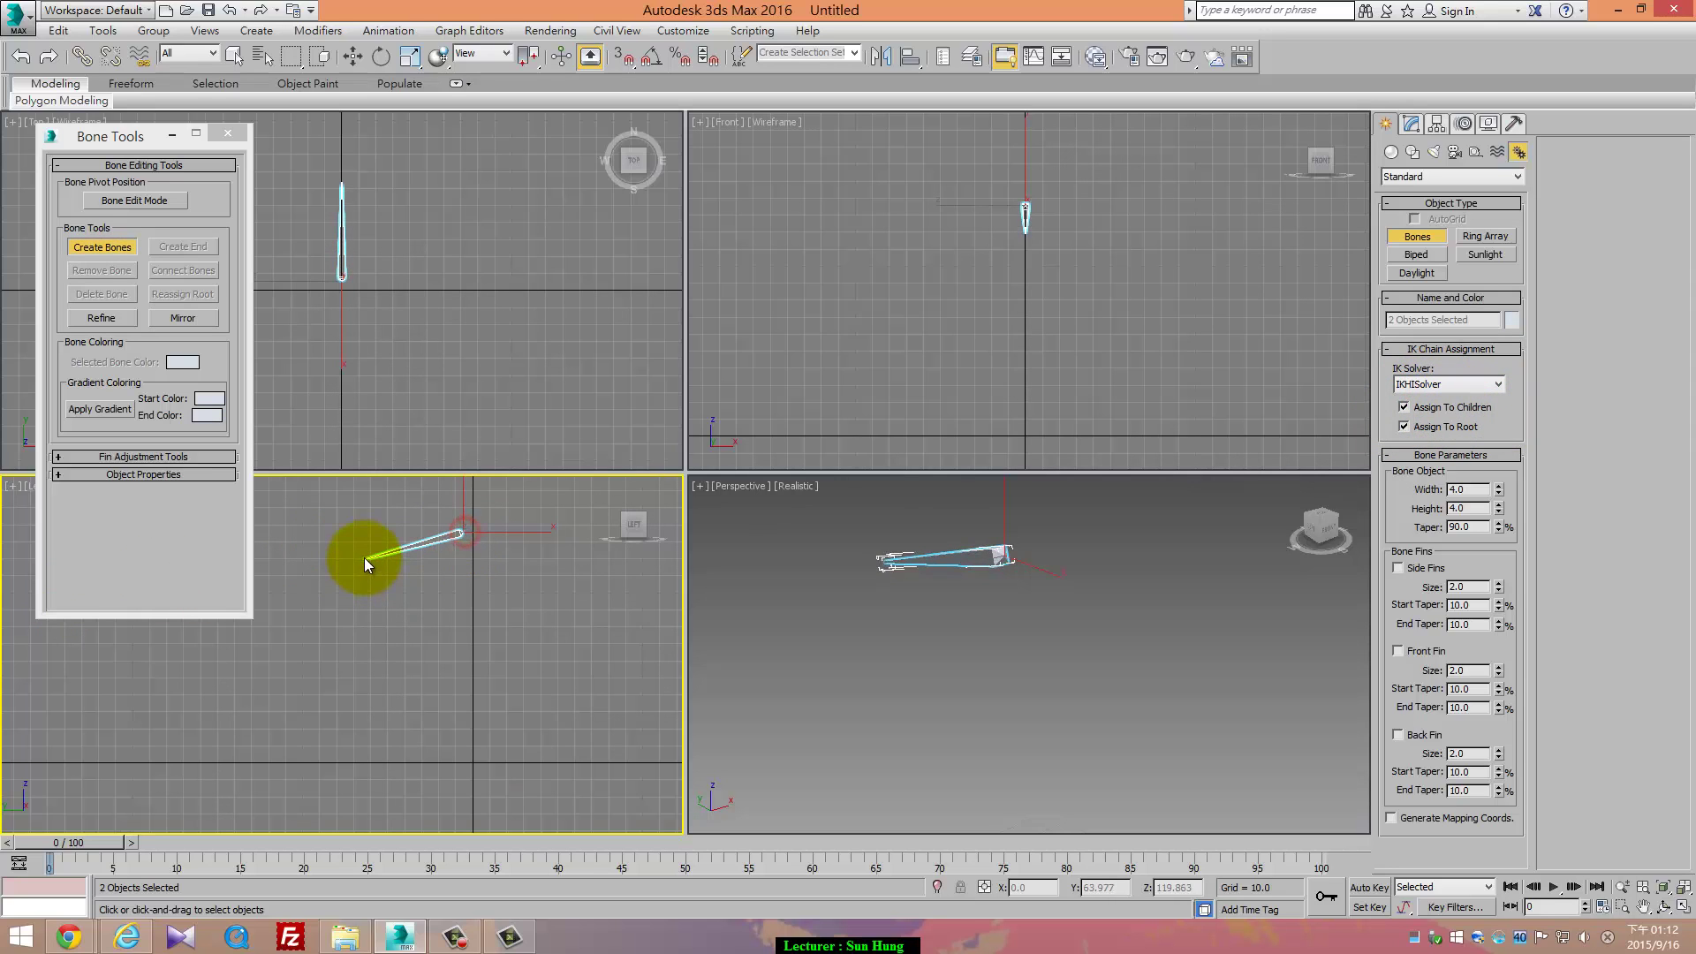
{"action": "left_click", "coordinate": [364, 558]}
{"action": "left_click", "coordinate": [363, 637]}
{"action": "right_click", "coordinate": [362, 638]}
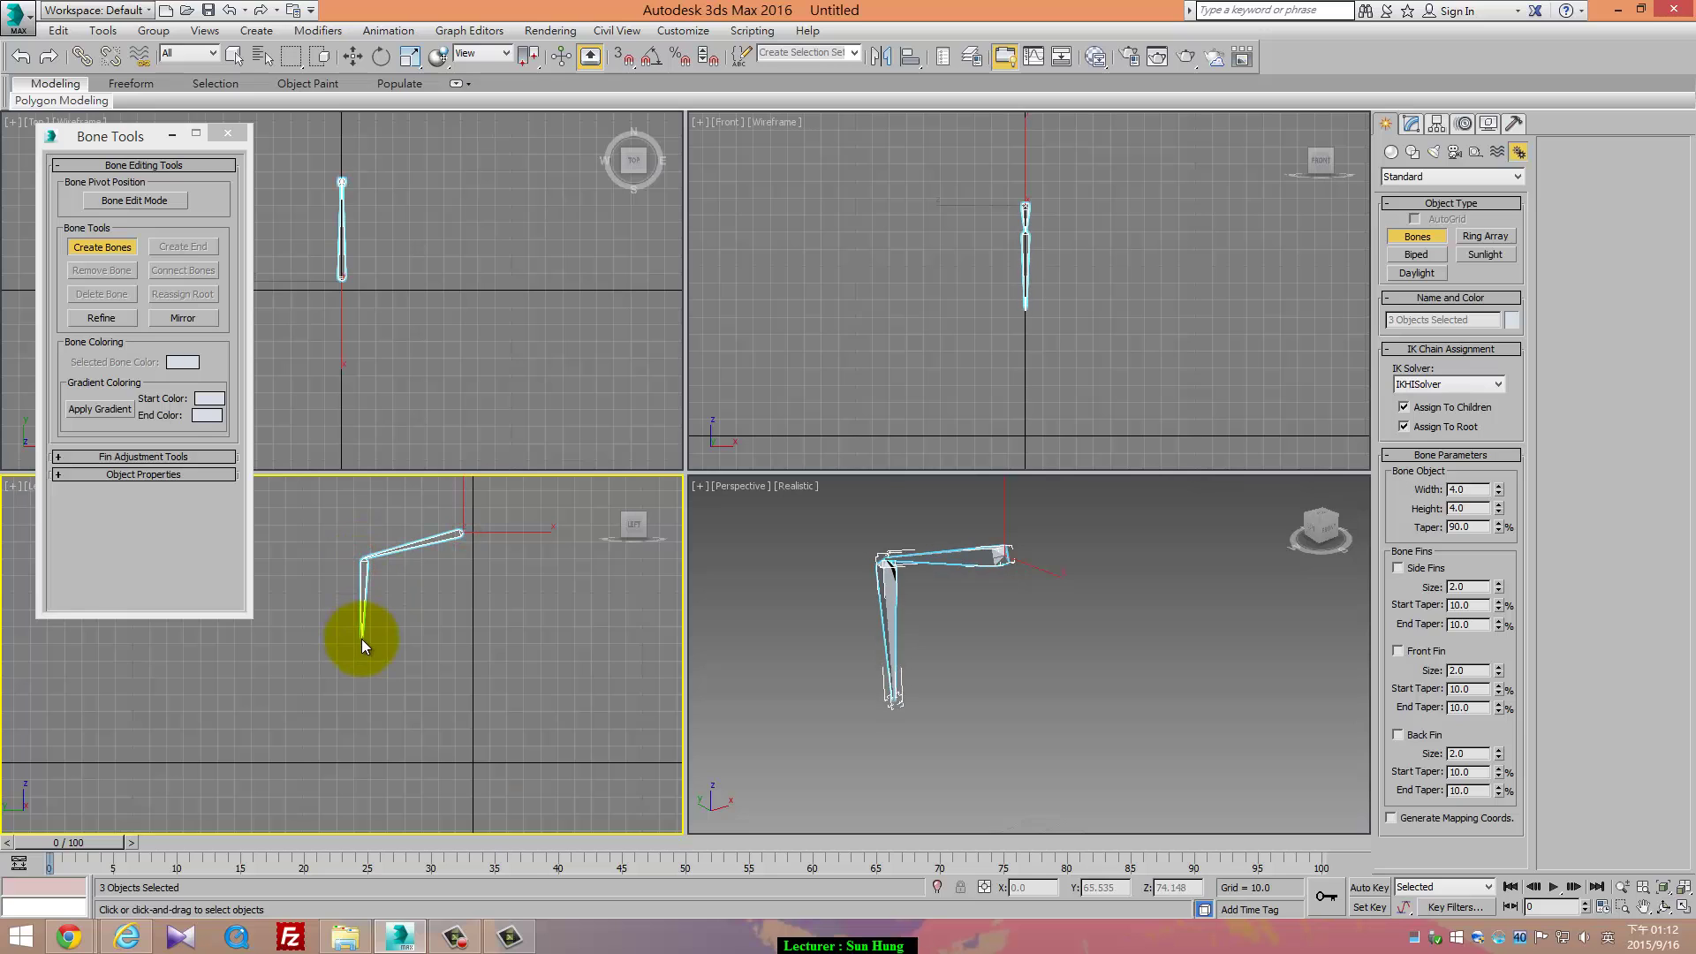
{"action": "left_click", "coordinate": [461, 658]}
{"action": "right_click", "coordinate": [459, 658]}
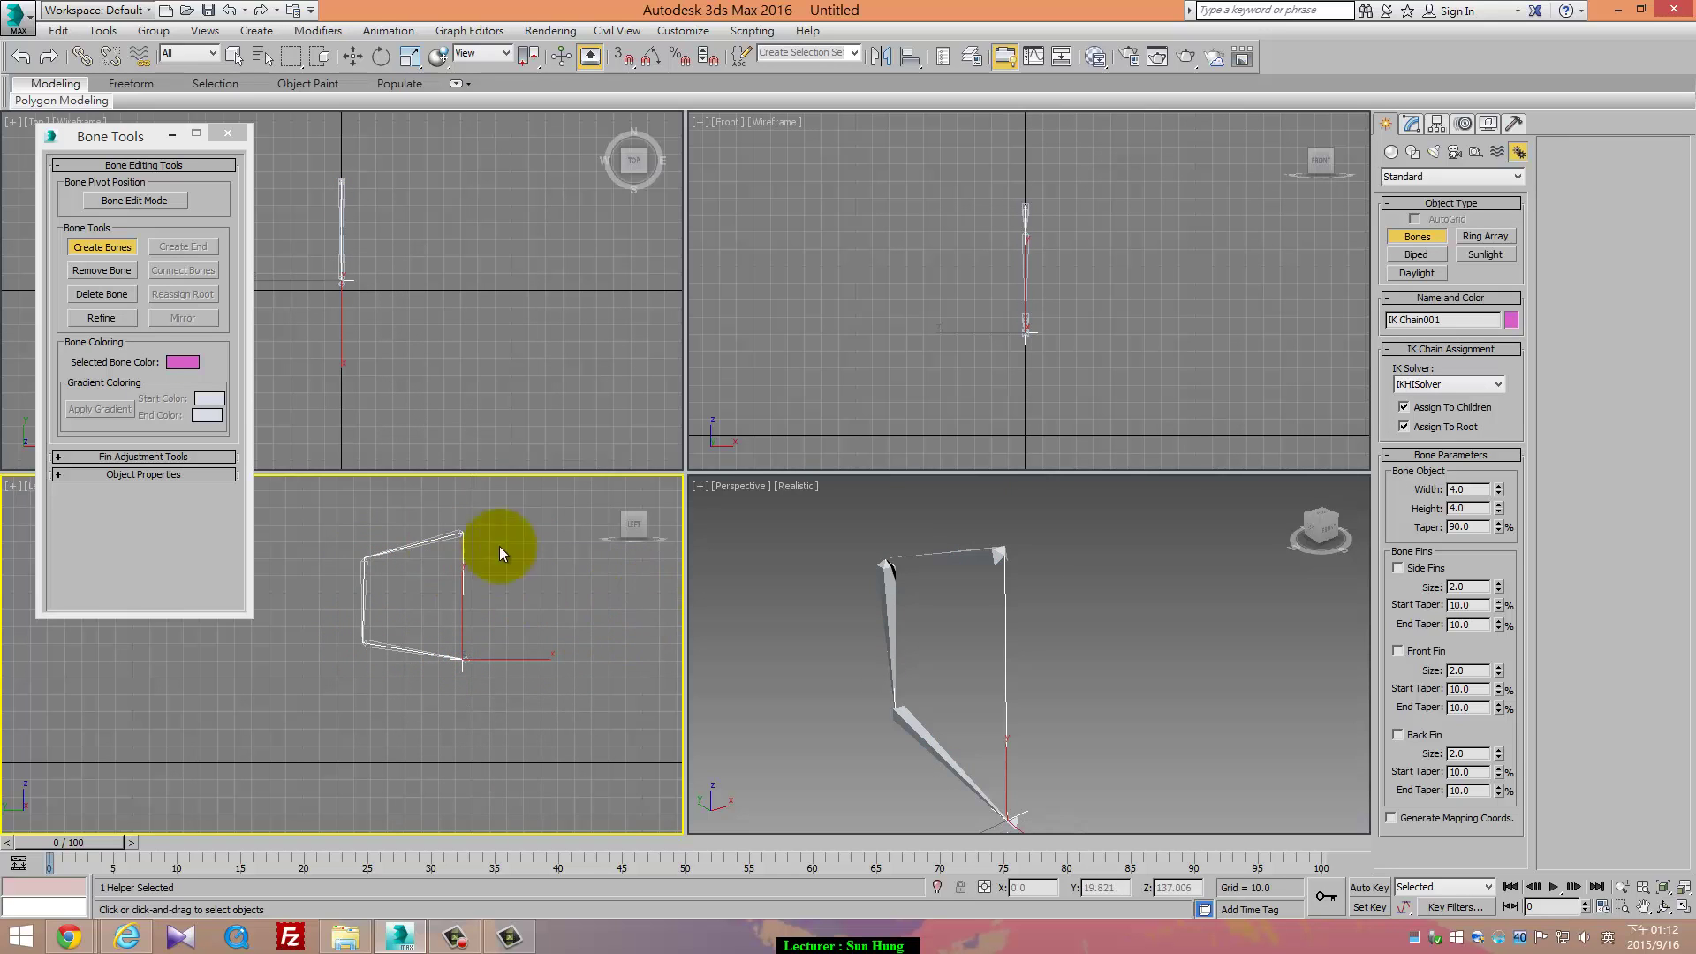
Try moving the new chain's IK goal in the Left viewport, undo the move and clear the selection
{"action": "key", "text": "w"}
{"action": "left_click_drag", "start_coordinate": [481, 643], "coordinate": [540, 632]}
{"action": "key", "text": "ctrl+z"}
{"action": "left_click", "coordinate": [561, 585]}
Select the three main bones and use the fin adjustment tools to set Width 16.1, Height 10.5 and Taper 17.6
{"action": "scroll", "coordinate": [477, 587], "scroll_direction": "up", "scroll_amount": 5}
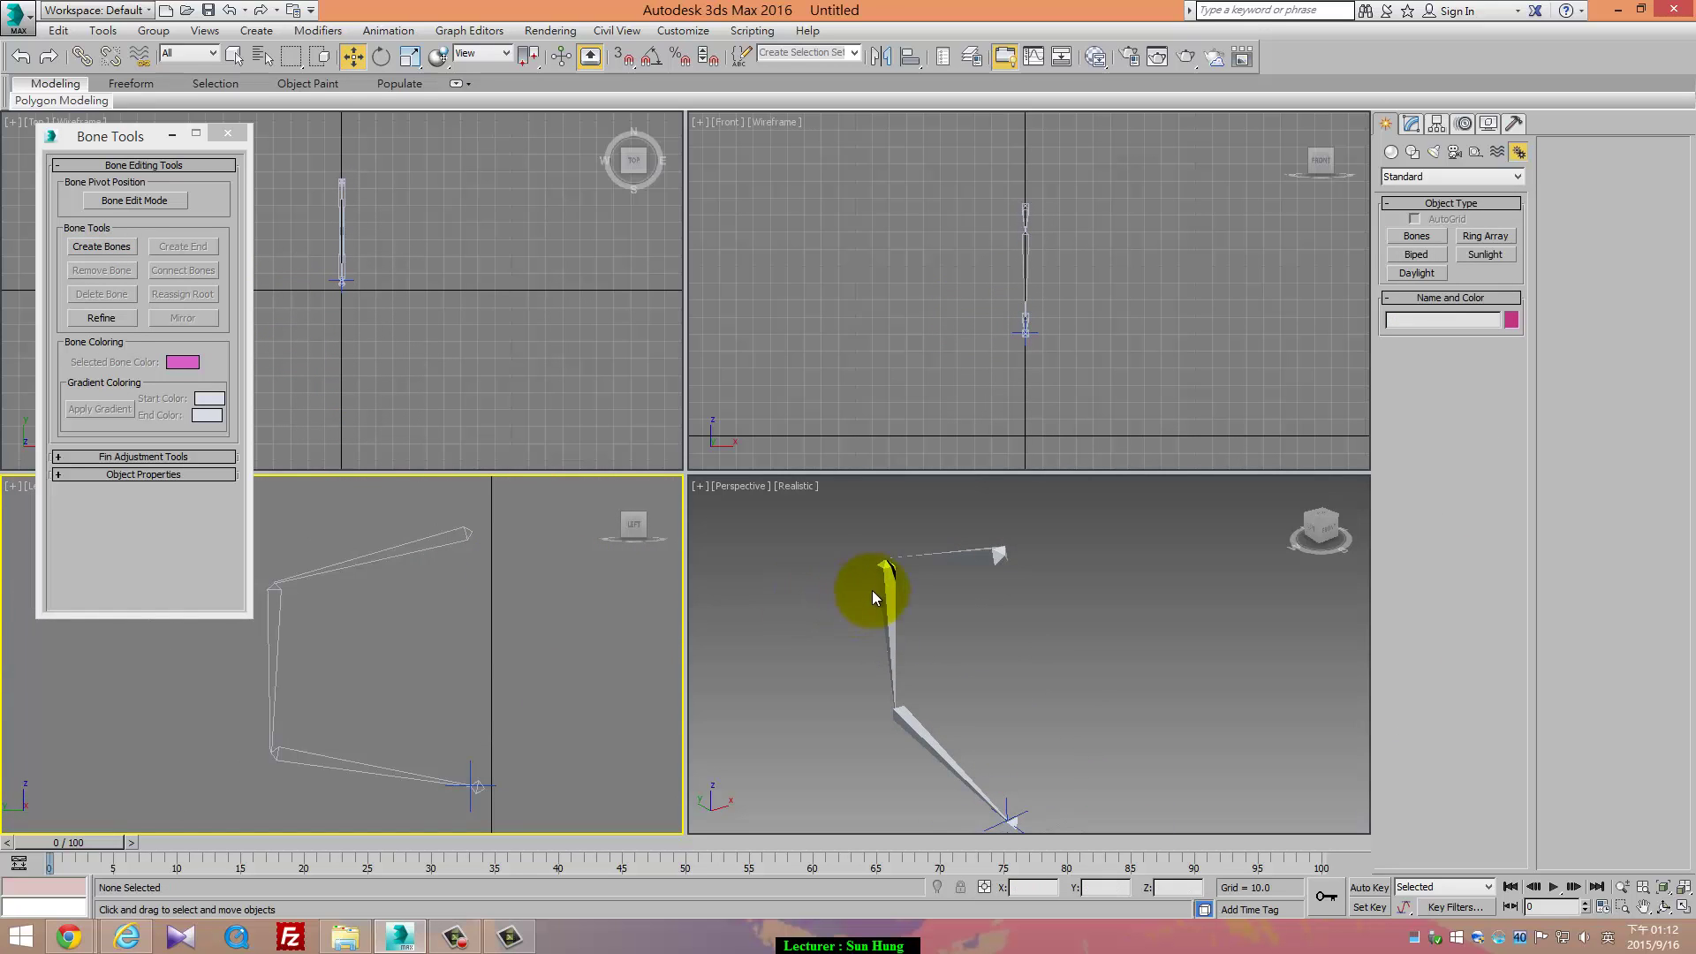
{"action": "scroll", "coordinate": [872, 590], "scroll_direction": "down", "scroll_amount": 3}
{"action": "middle_click_drag", "start_coordinate": [976, 600], "coordinate": [1020, 602], "text": "alt"}
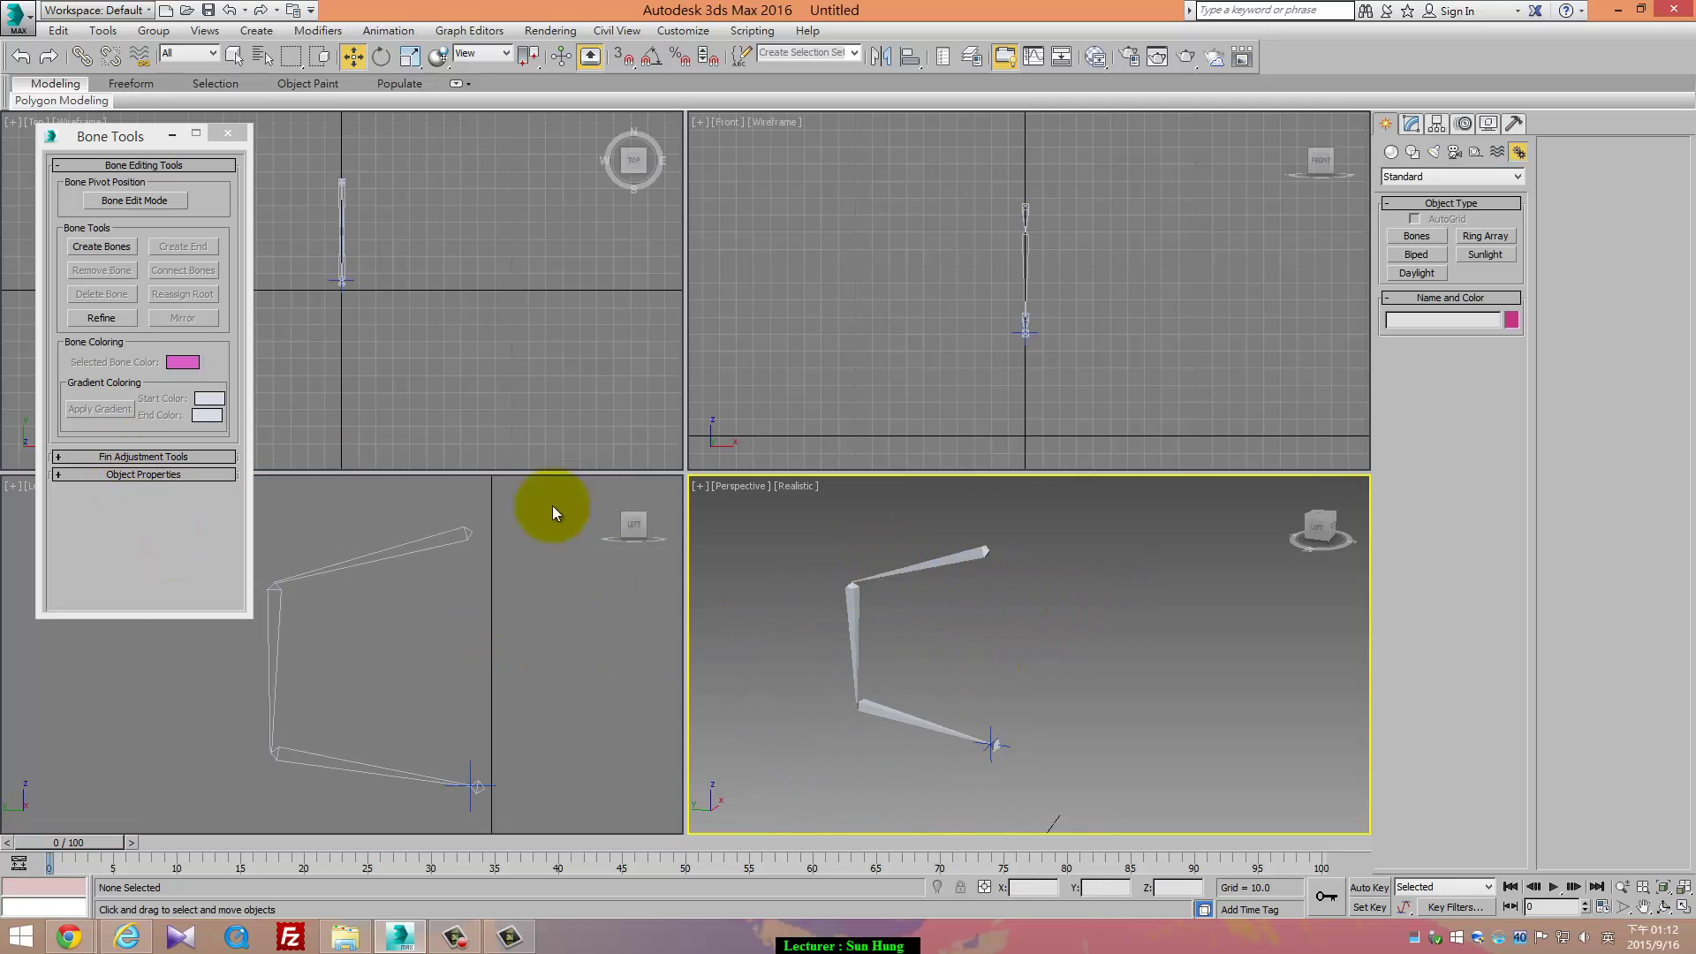
{"action": "double_click", "coordinate": [901, 560]}
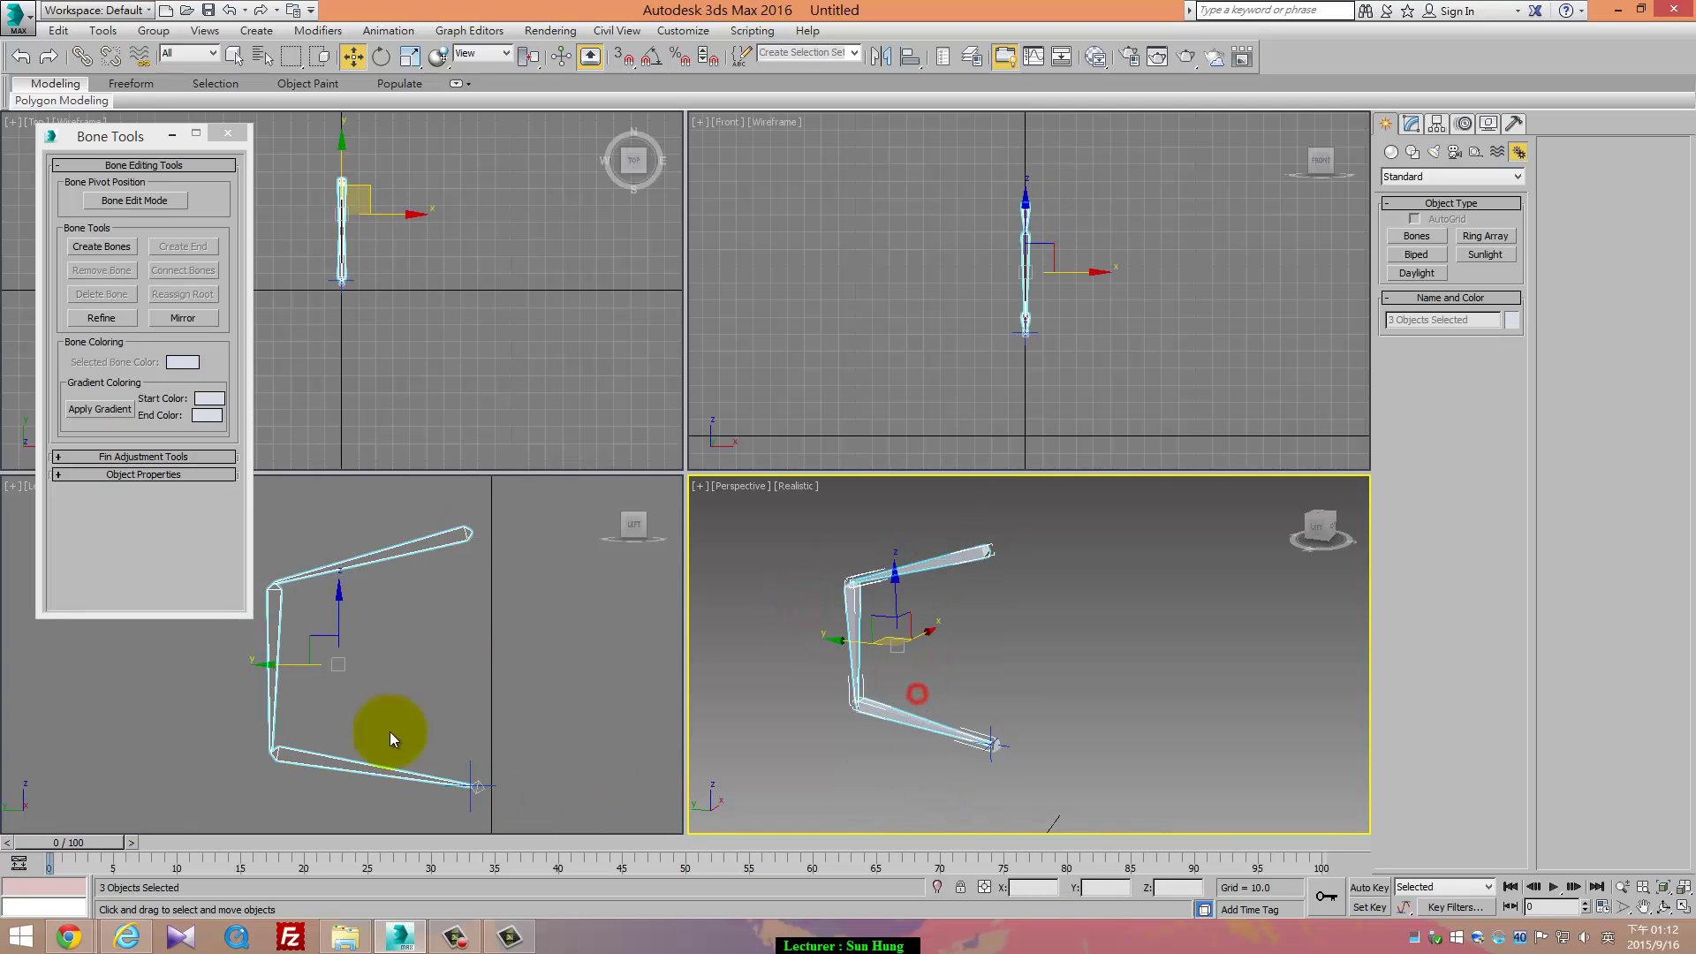
{"action": "left_click", "coordinate": [144, 457]}
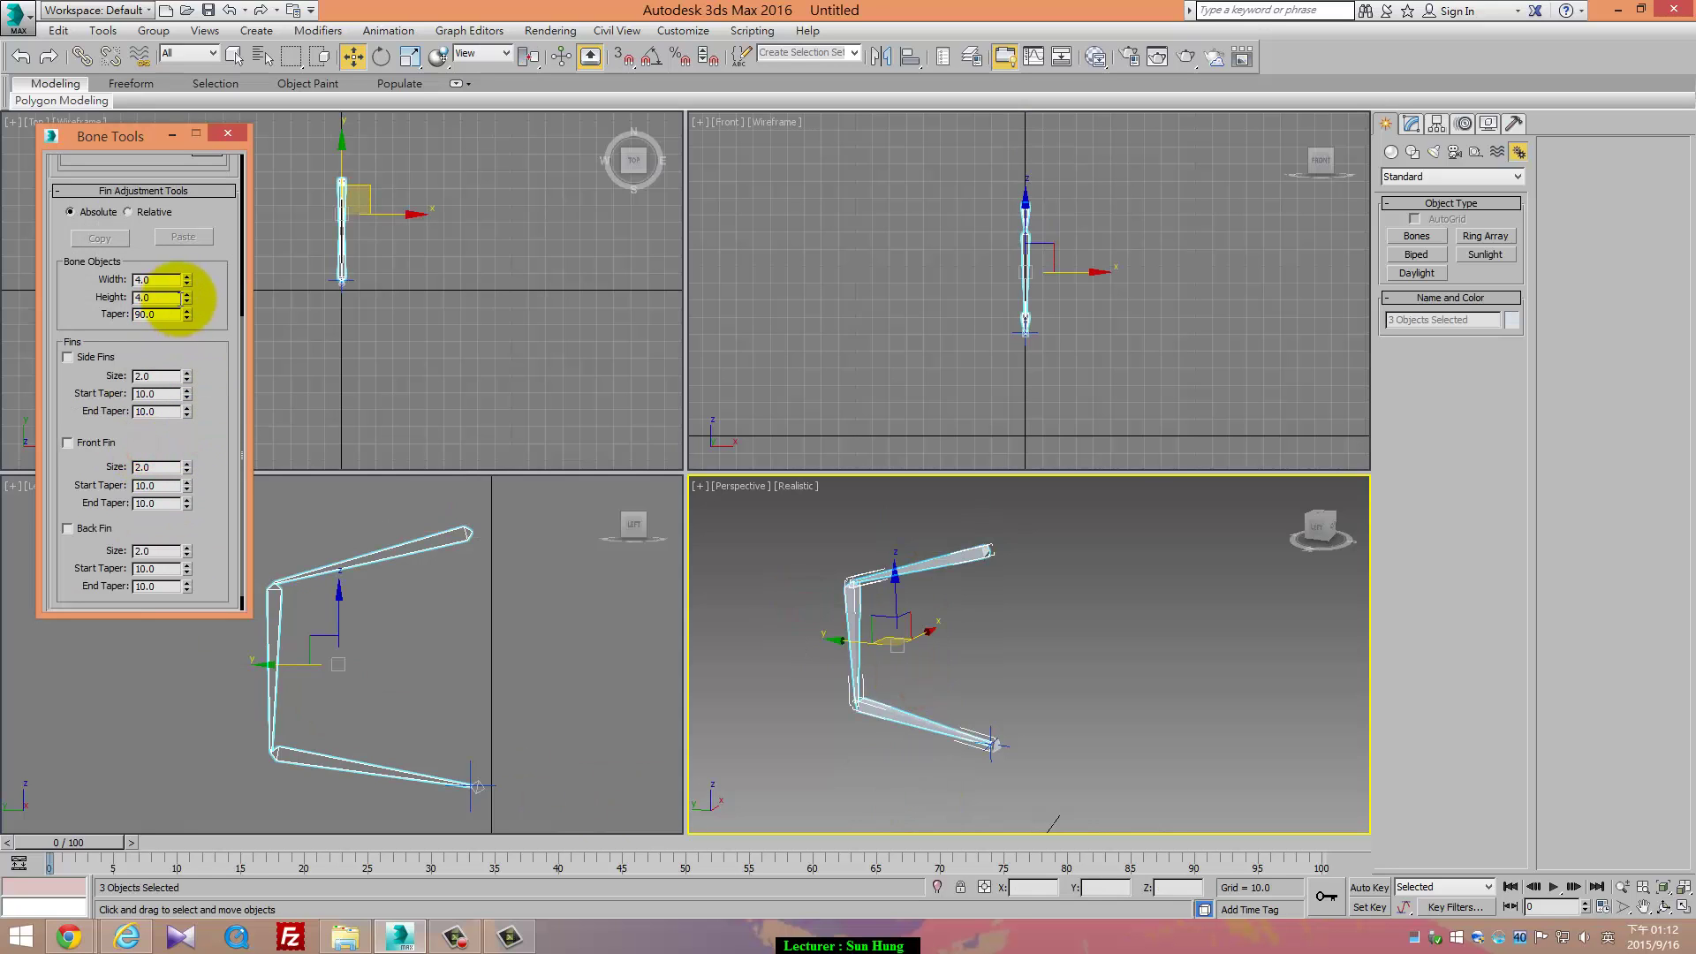
{"action": "left_click_drag", "start_coordinate": [187, 275], "coordinate": [180, 171]}
{"action": "left_click_drag", "start_coordinate": [187, 298], "coordinate": [195, 237]}
{"action": "left_click_drag", "start_coordinate": [186, 324], "coordinate": [1141, 4]}
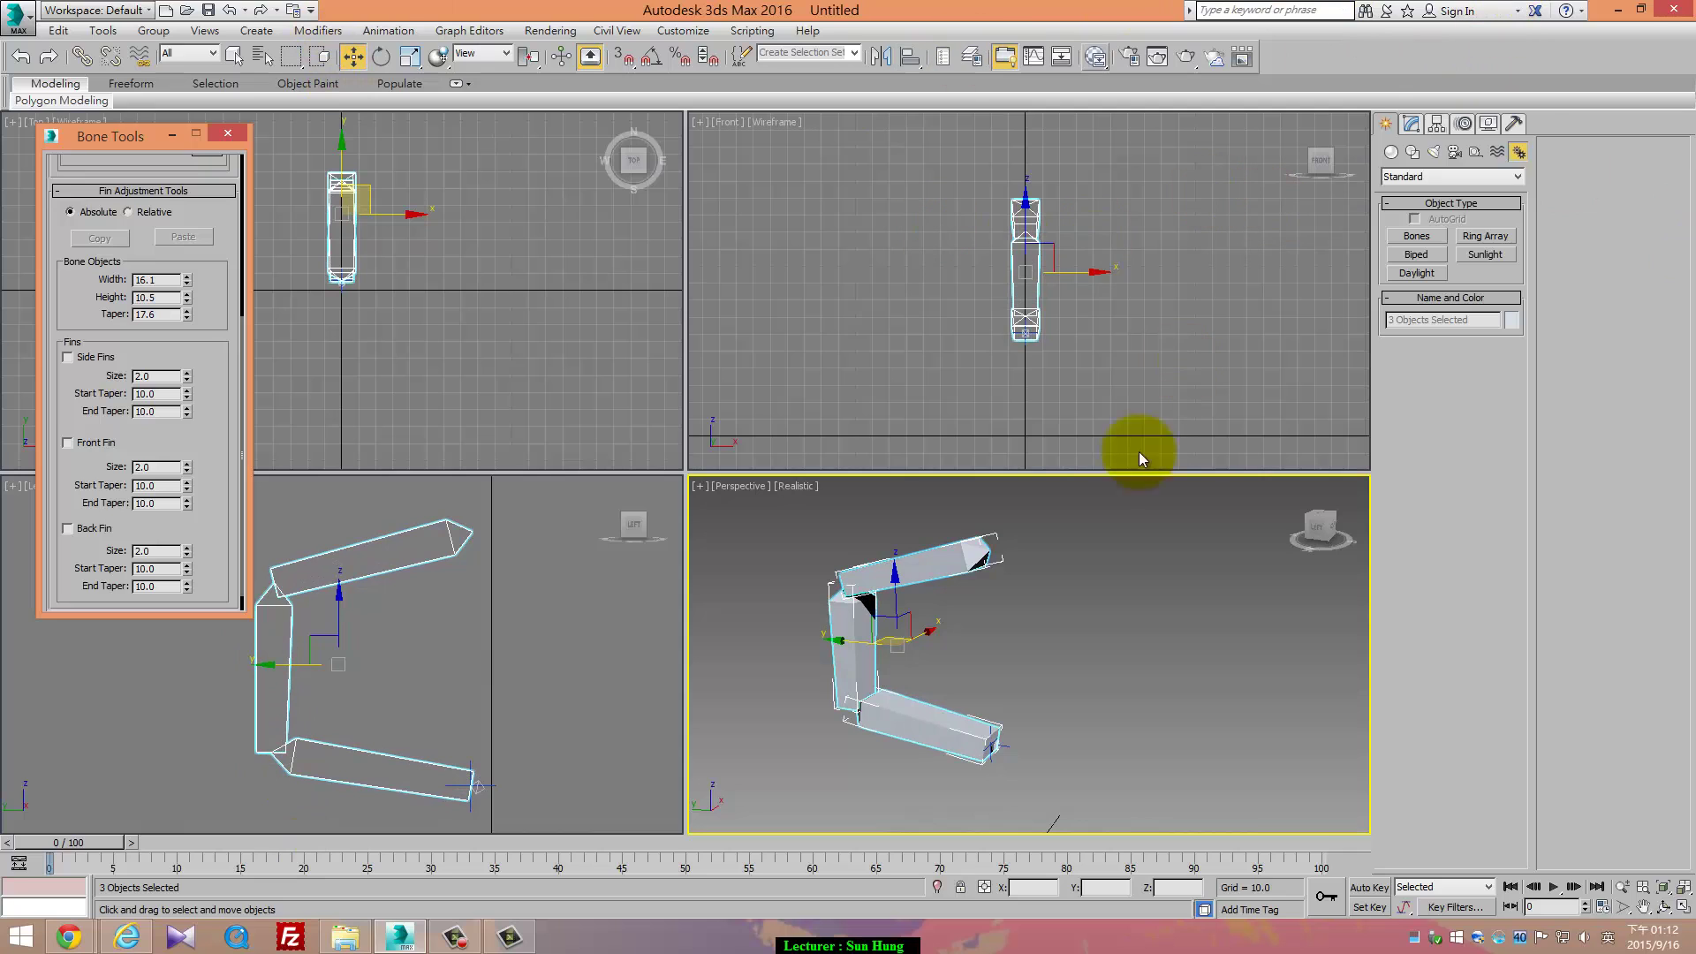
Change the three selected bones to Width 8.4 and Height 13.7
{"action": "middle_click_drag", "start_coordinate": [1137, 452], "coordinate": [1069, 627], "text": "alt"}
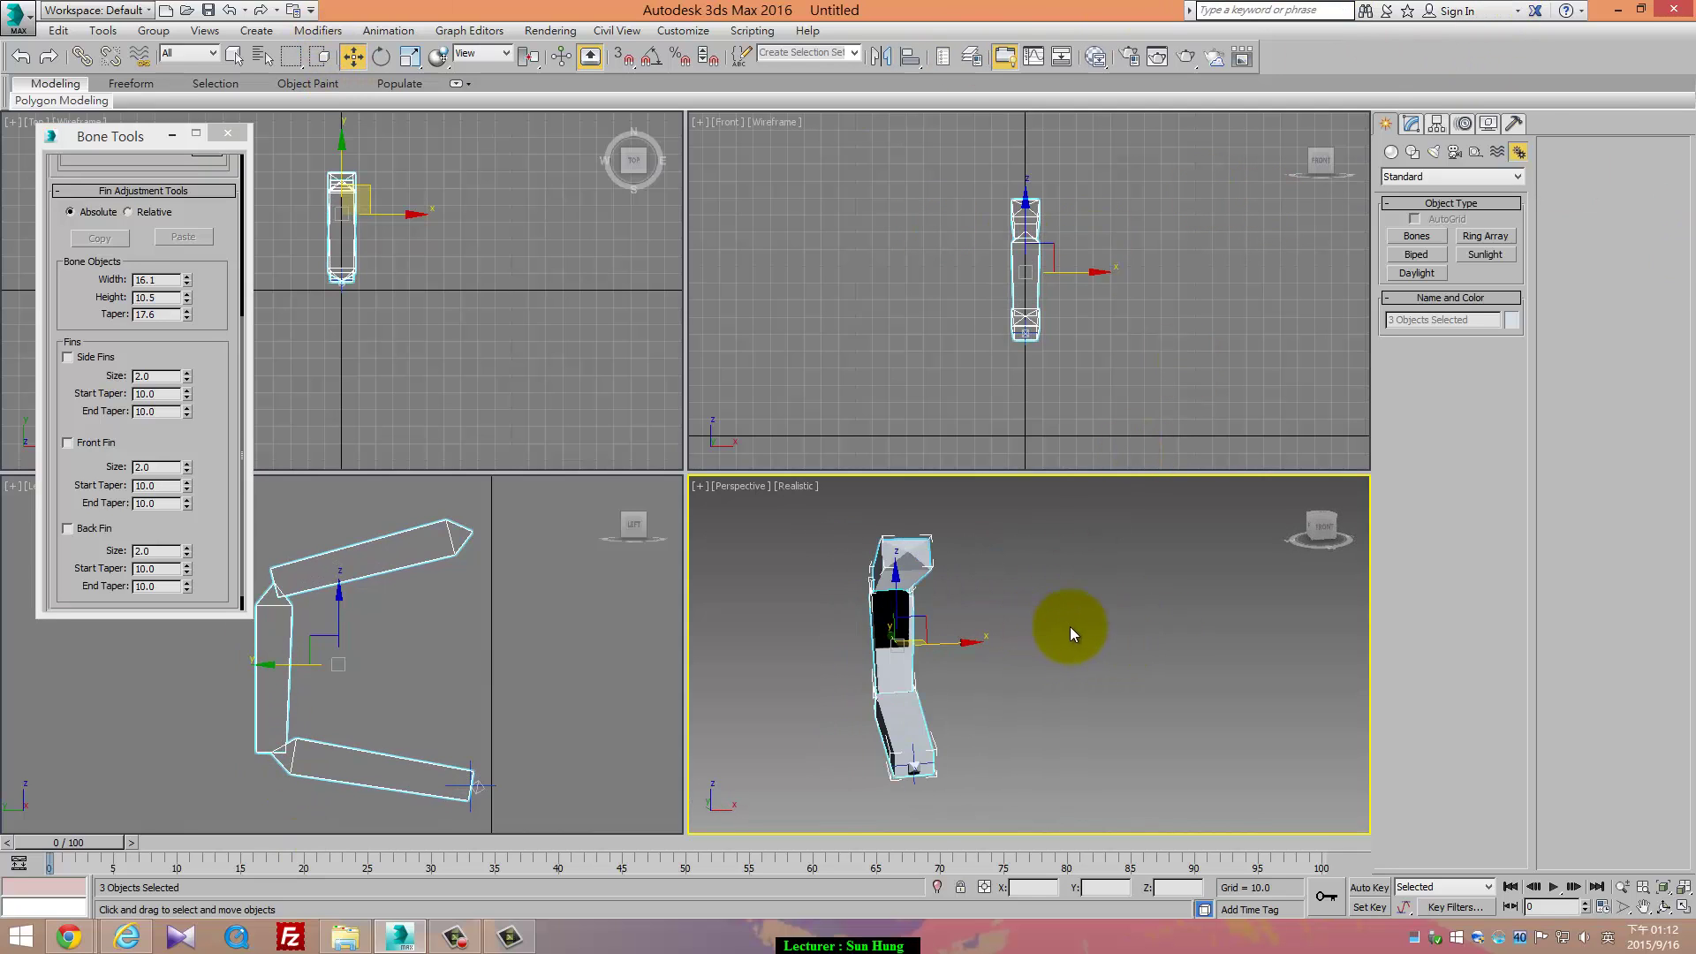
{"action": "left_click", "coordinate": [187, 275]}
{"action": "mouse_move", "coordinate": [186, 269]}
{"action": "left_mouse_down"}
{"action": "mouse_move", "coordinate": [199, 331]}
{"action": "mouse_move", "coordinate": [187, 277]}
{"action": "left_mouse_up"}
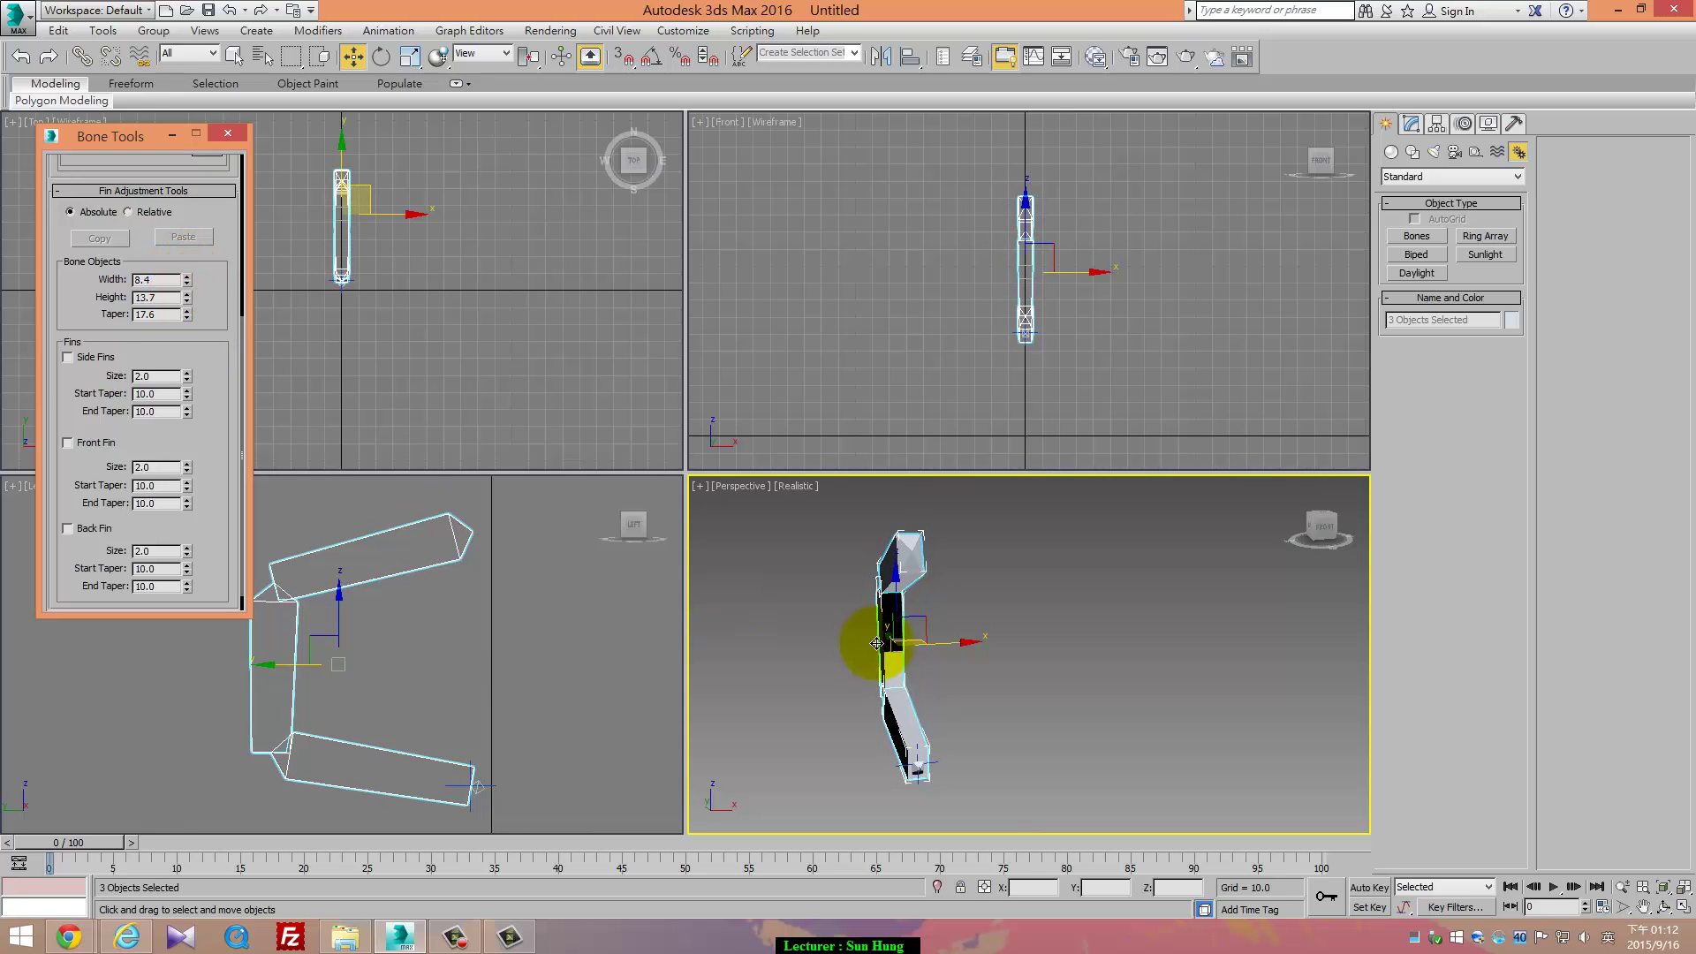
Enable side fins on the three selected bones and inspect them in the Perspective viewport
{"action": "middle_click_drag", "start_coordinate": [876, 644], "coordinate": [1097, 683], "text": "alt"}
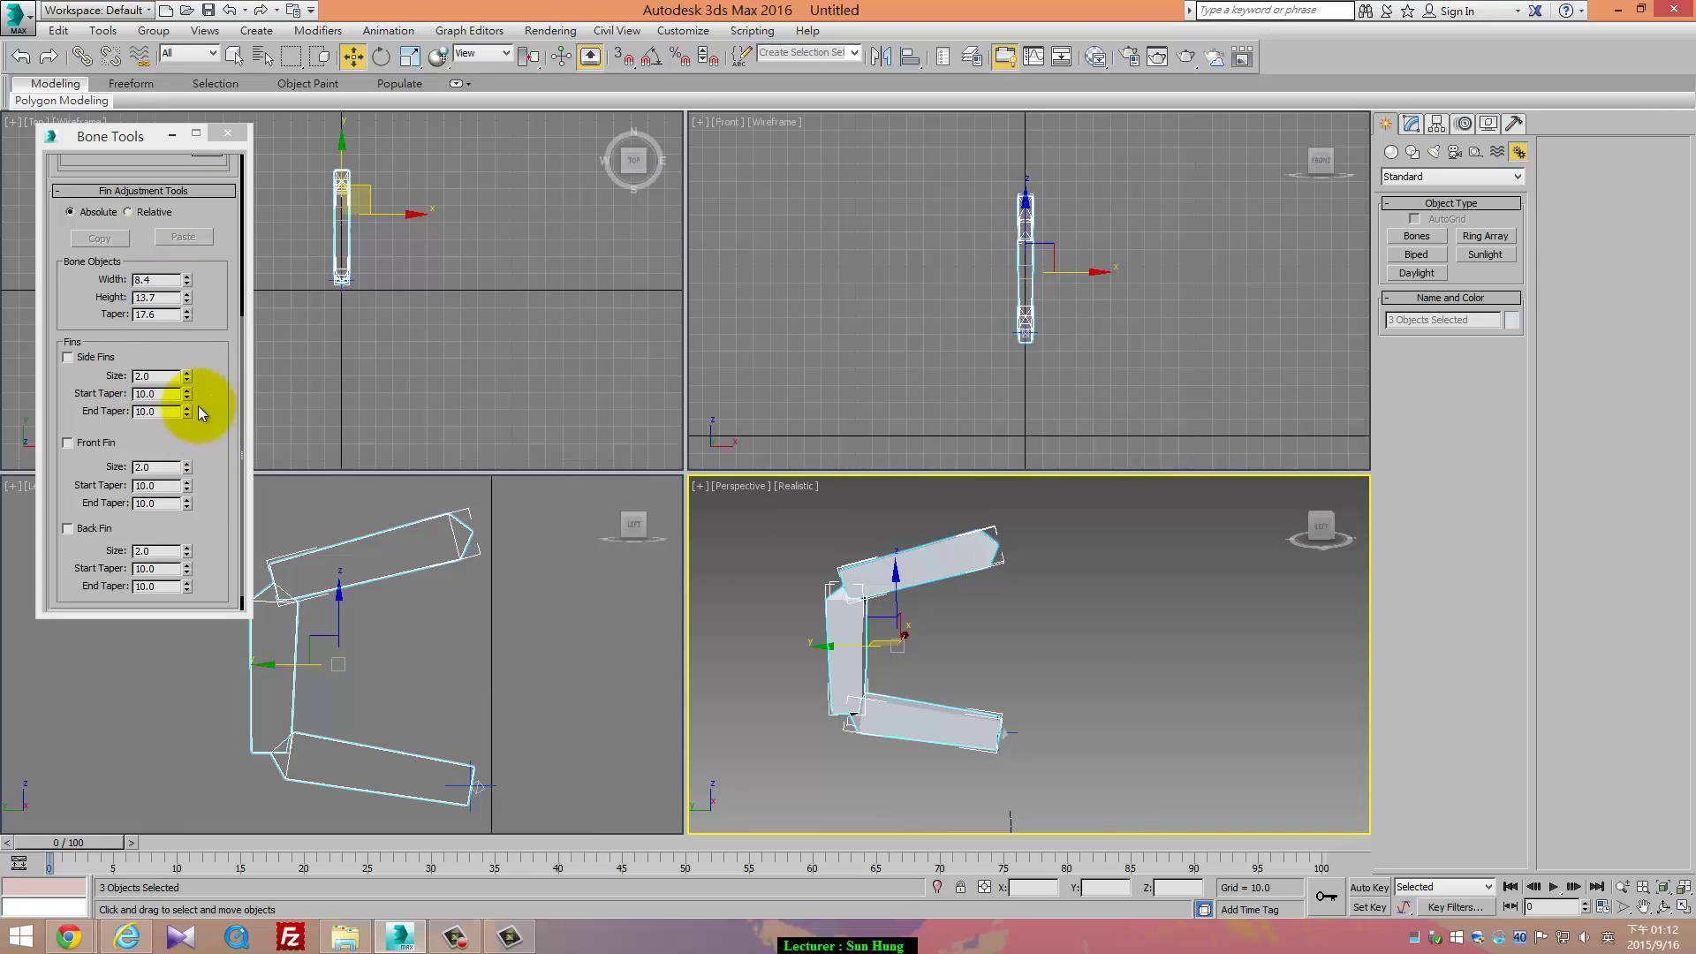
{"action": "left_click", "coordinate": [95, 361]}
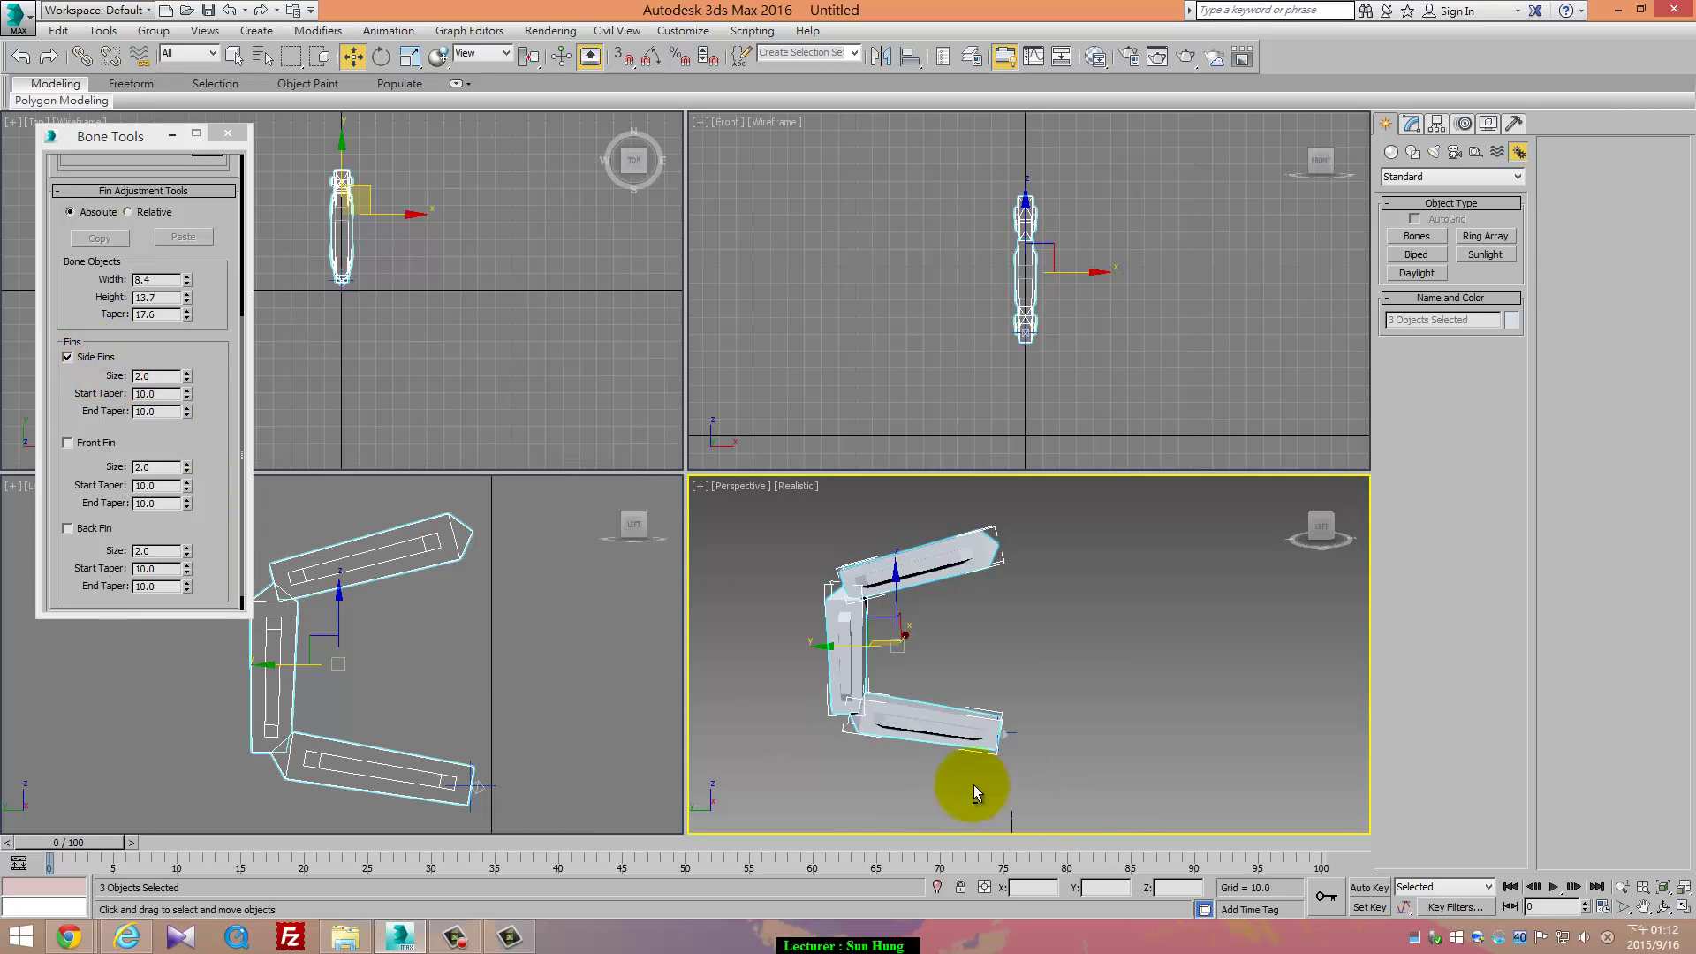
{"action": "middle_click_drag", "start_coordinate": [973, 784], "coordinate": [1046, 787], "text": "alt"}
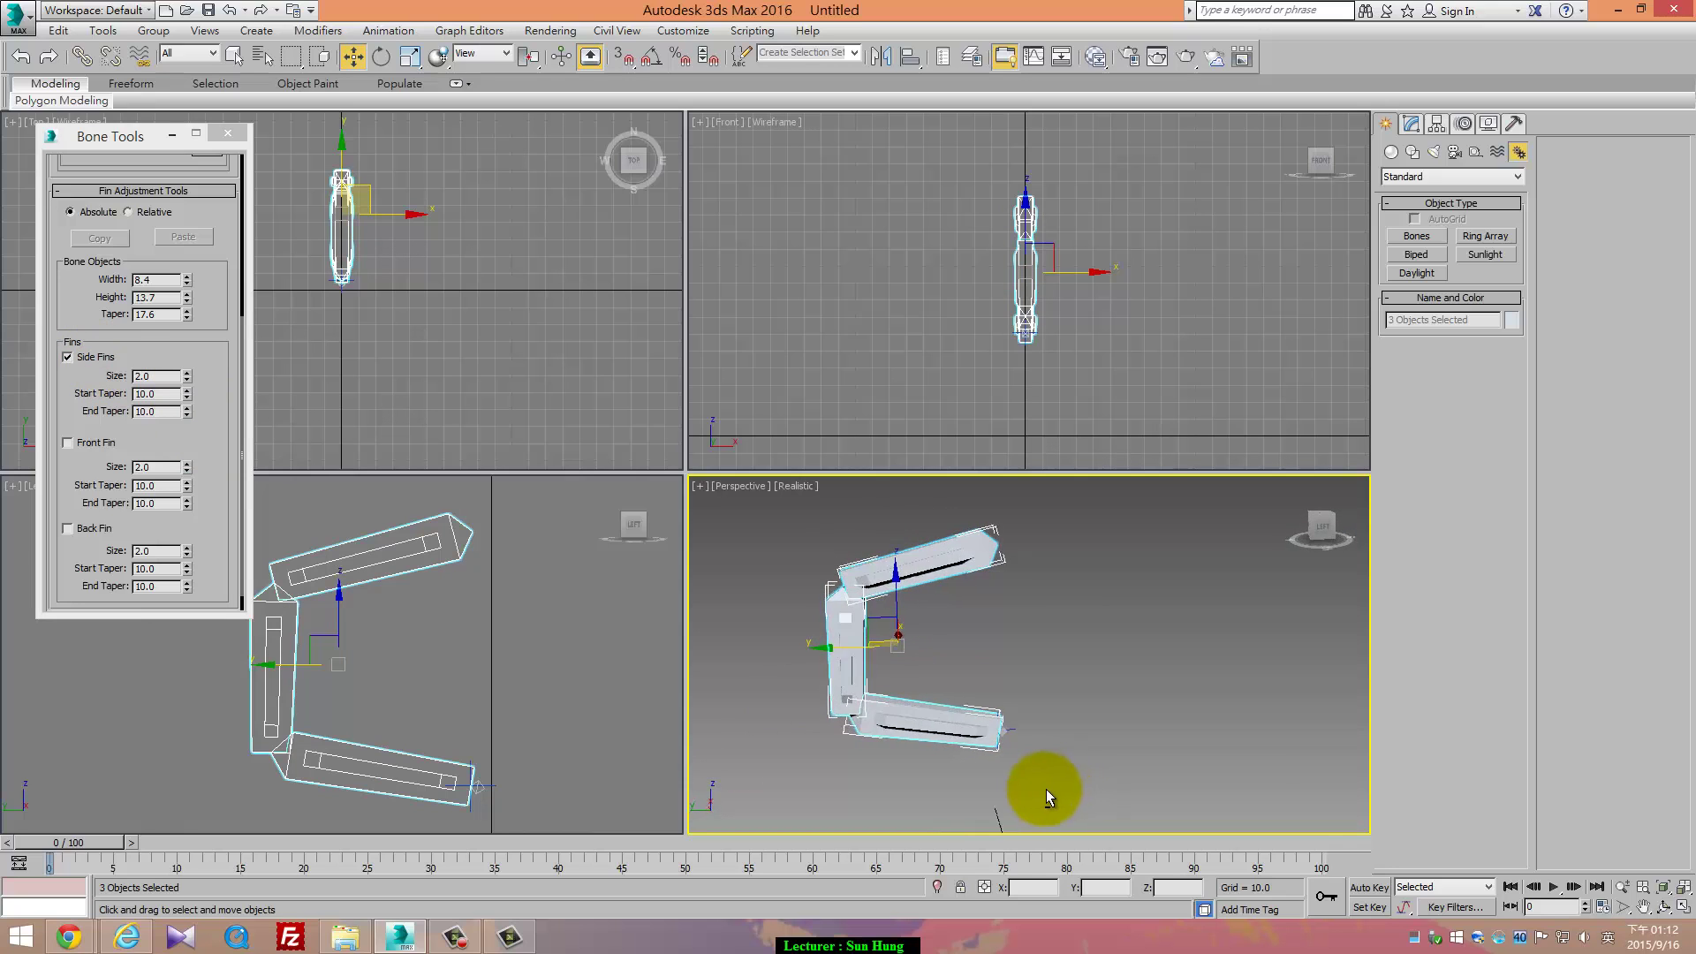
Select the uppermost bone, try its front fin and turn it off again, and enable its back fin instead
{"action": "left_click", "coordinate": [965, 568]}
{"action": "left_click", "coordinate": [86, 444]}
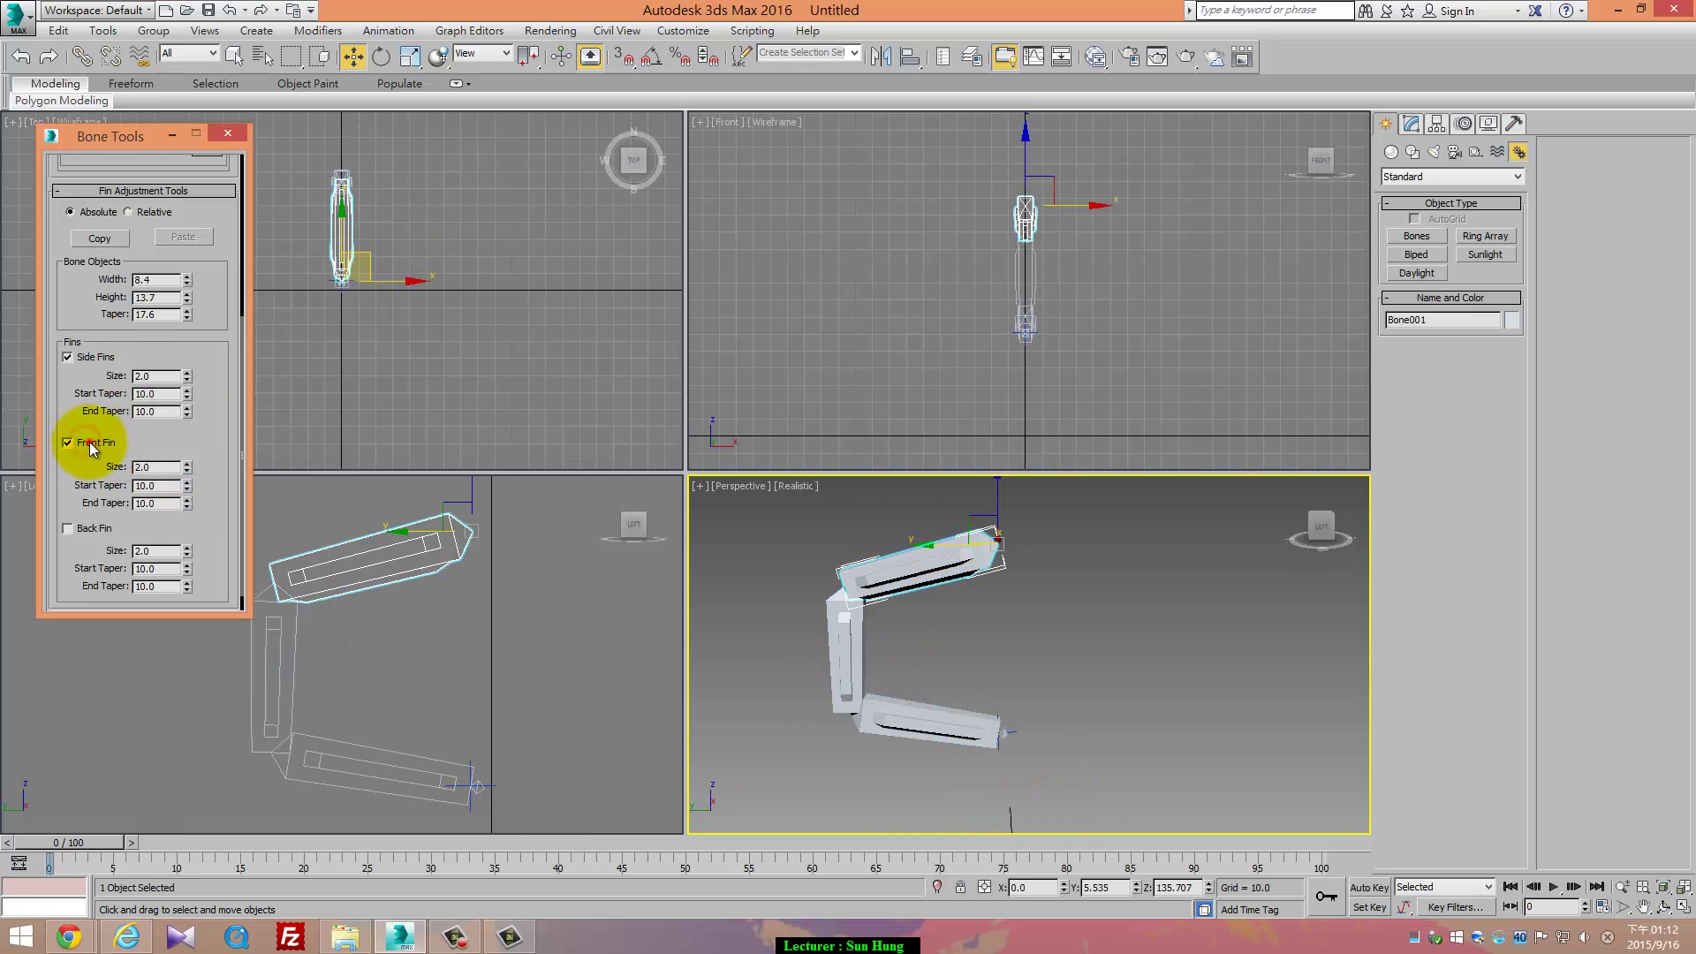
{"action": "left_click", "coordinate": [87, 444]}
{"action": "left_click", "coordinate": [84, 529]}
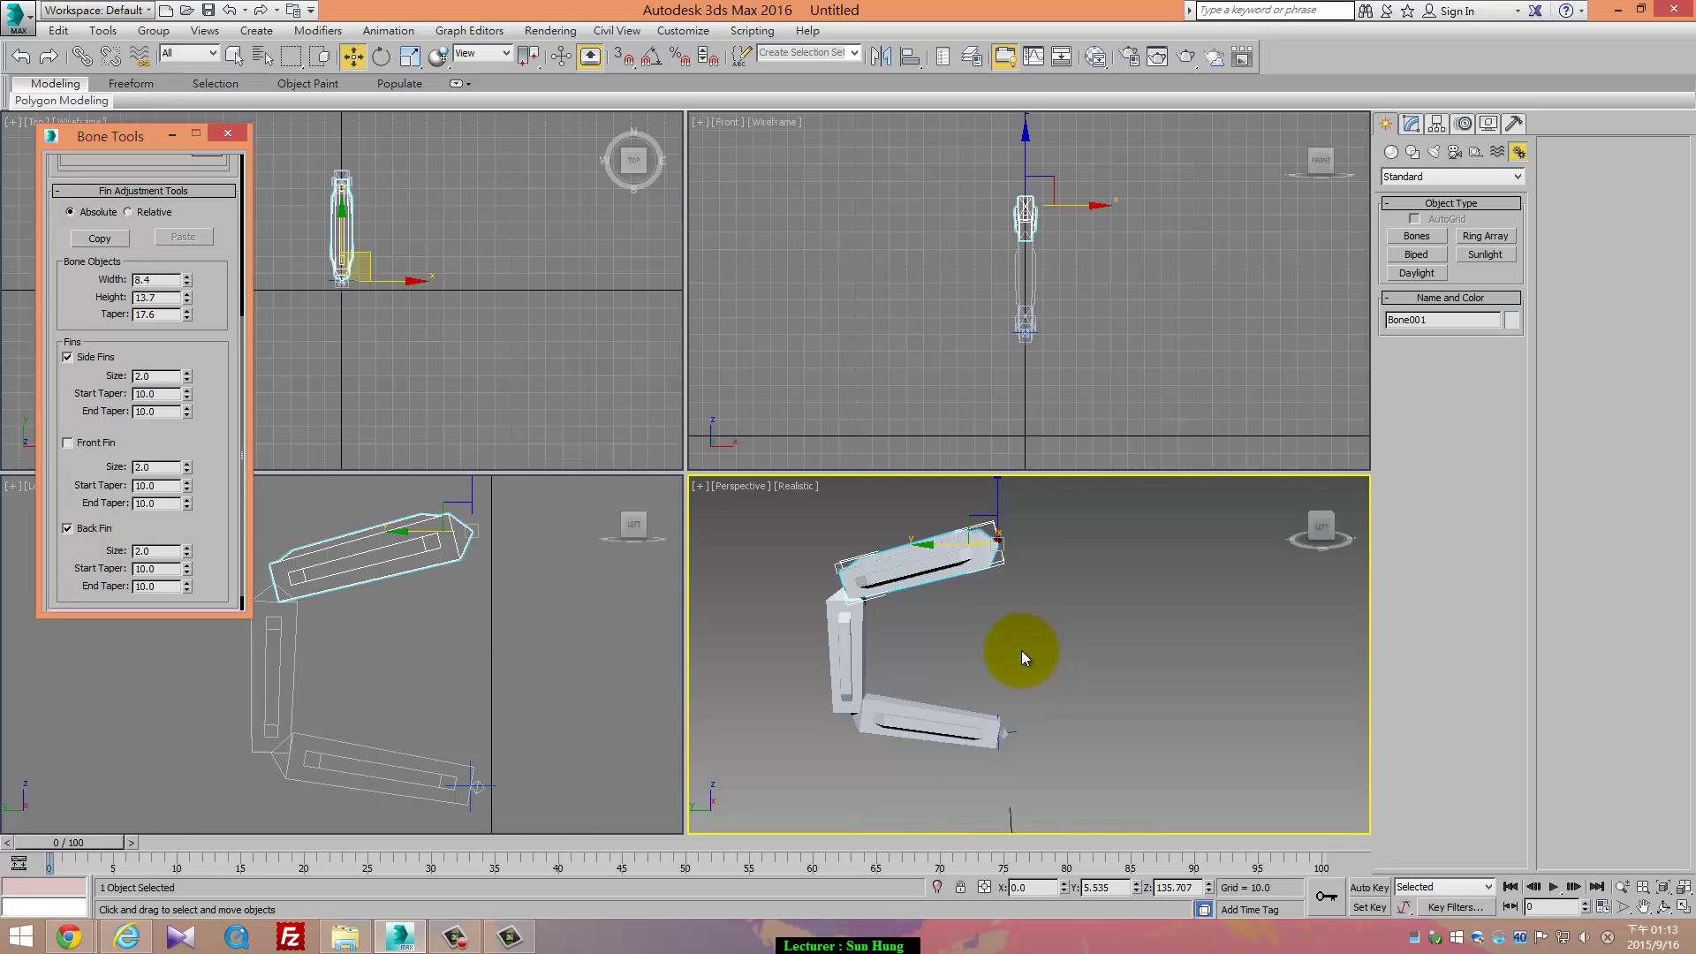
Select the middle bone and toggle its back fin
{"action": "middle_click_drag", "start_coordinate": [1021, 650], "coordinate": [840, 644], "text": "alt"}
{"action": "left_click", "coordinate": [839, 645]}
{"action": "left_click", "coordinate": [68, 528]}
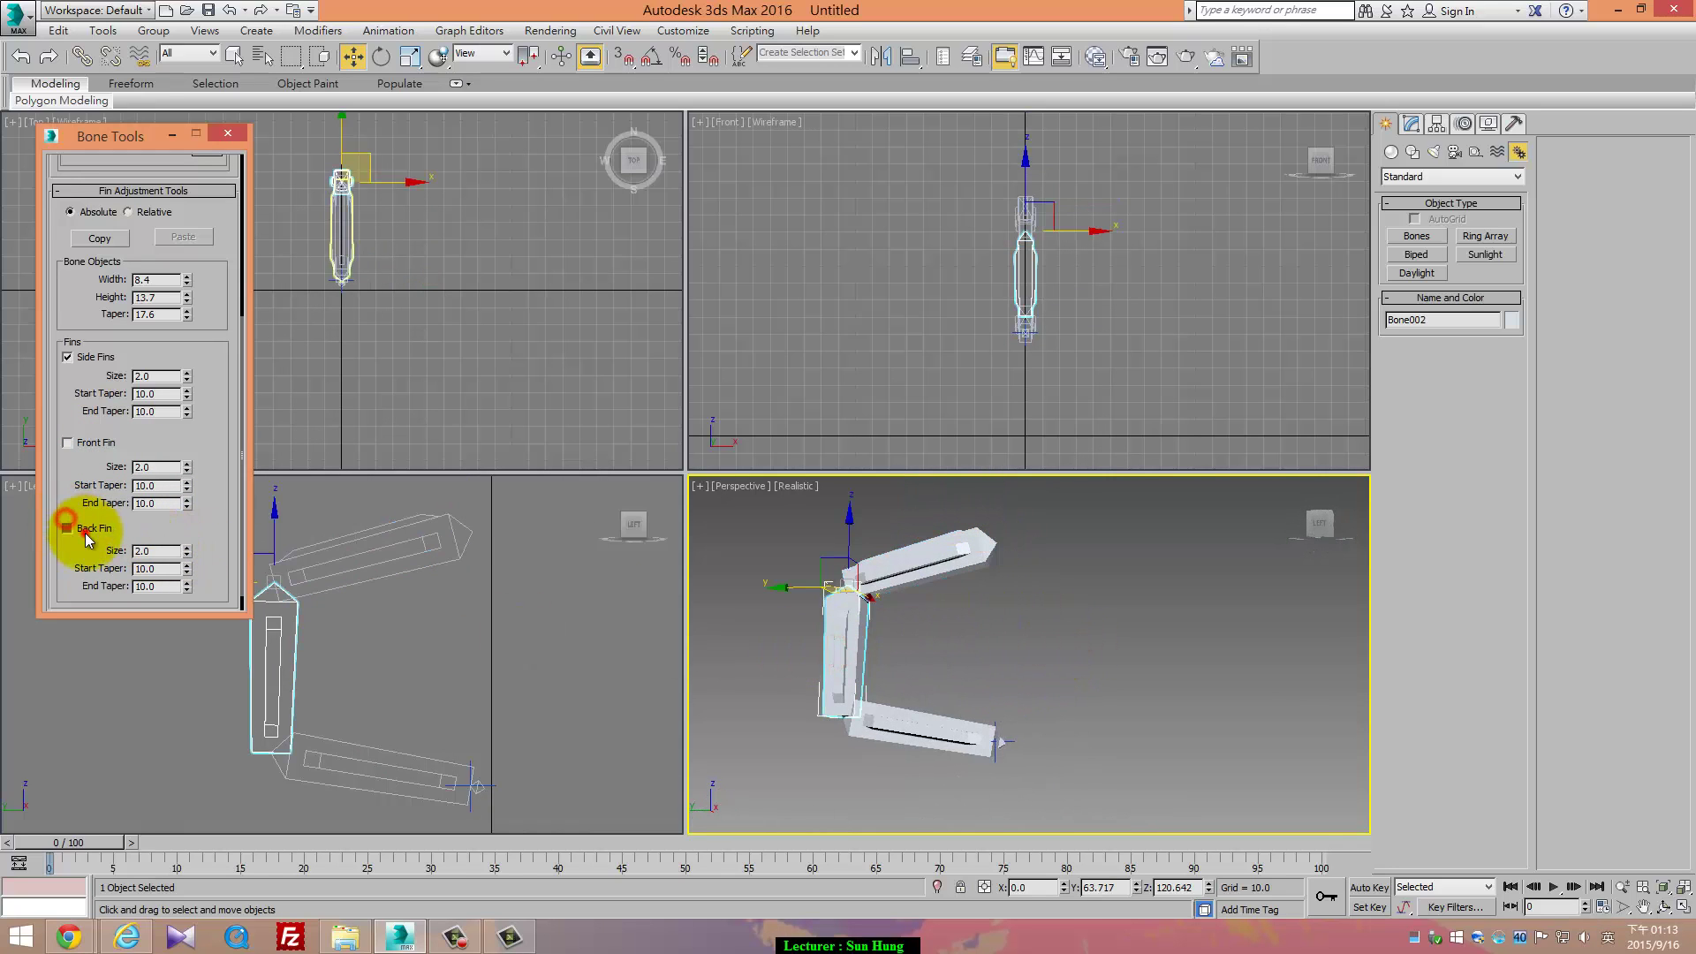
{"action": "left_click", "coordinate": [85, 532]}
Turn off the side fins on the lowest main bone and select the small end bone at the chain's tip
{"action": "middle_click_drag", "start_coordinate": [1007, 676], "coordinate": [972, 702], "text": "alt"}
{"action": "left_click", "coordinate": [944, 719]}
{"action": "middle_click_drag", "start_coordinate": [943, 766], "coordinate": [911, 754], "text": "alt"}
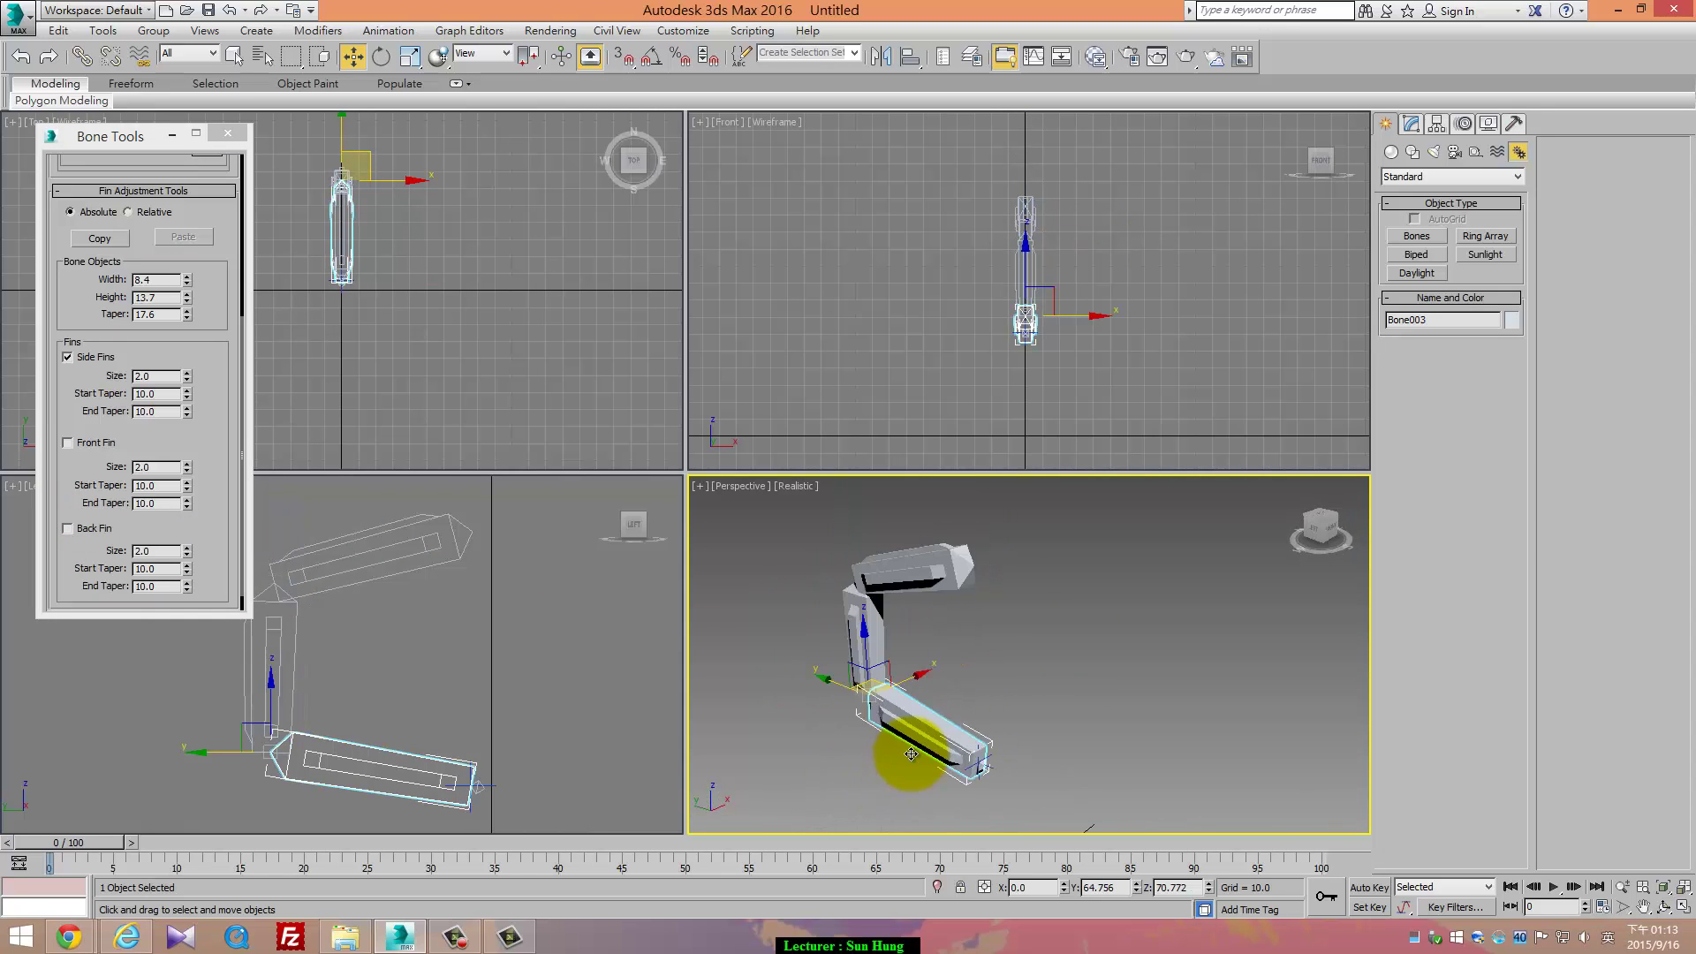
{"action": "left_click", "coordinate": [93, 362]}
{"action": "middle_click_drag", "start_coordinate": [901, 712], "coordinate": [1006, 710], "text": "alt"}
{"action": "left_click", "coordinate": [998, 748]}
{"action": "scroll", "coordinate": [1007, 710], "scroll_direction": "up", "scroll_amount": 5}
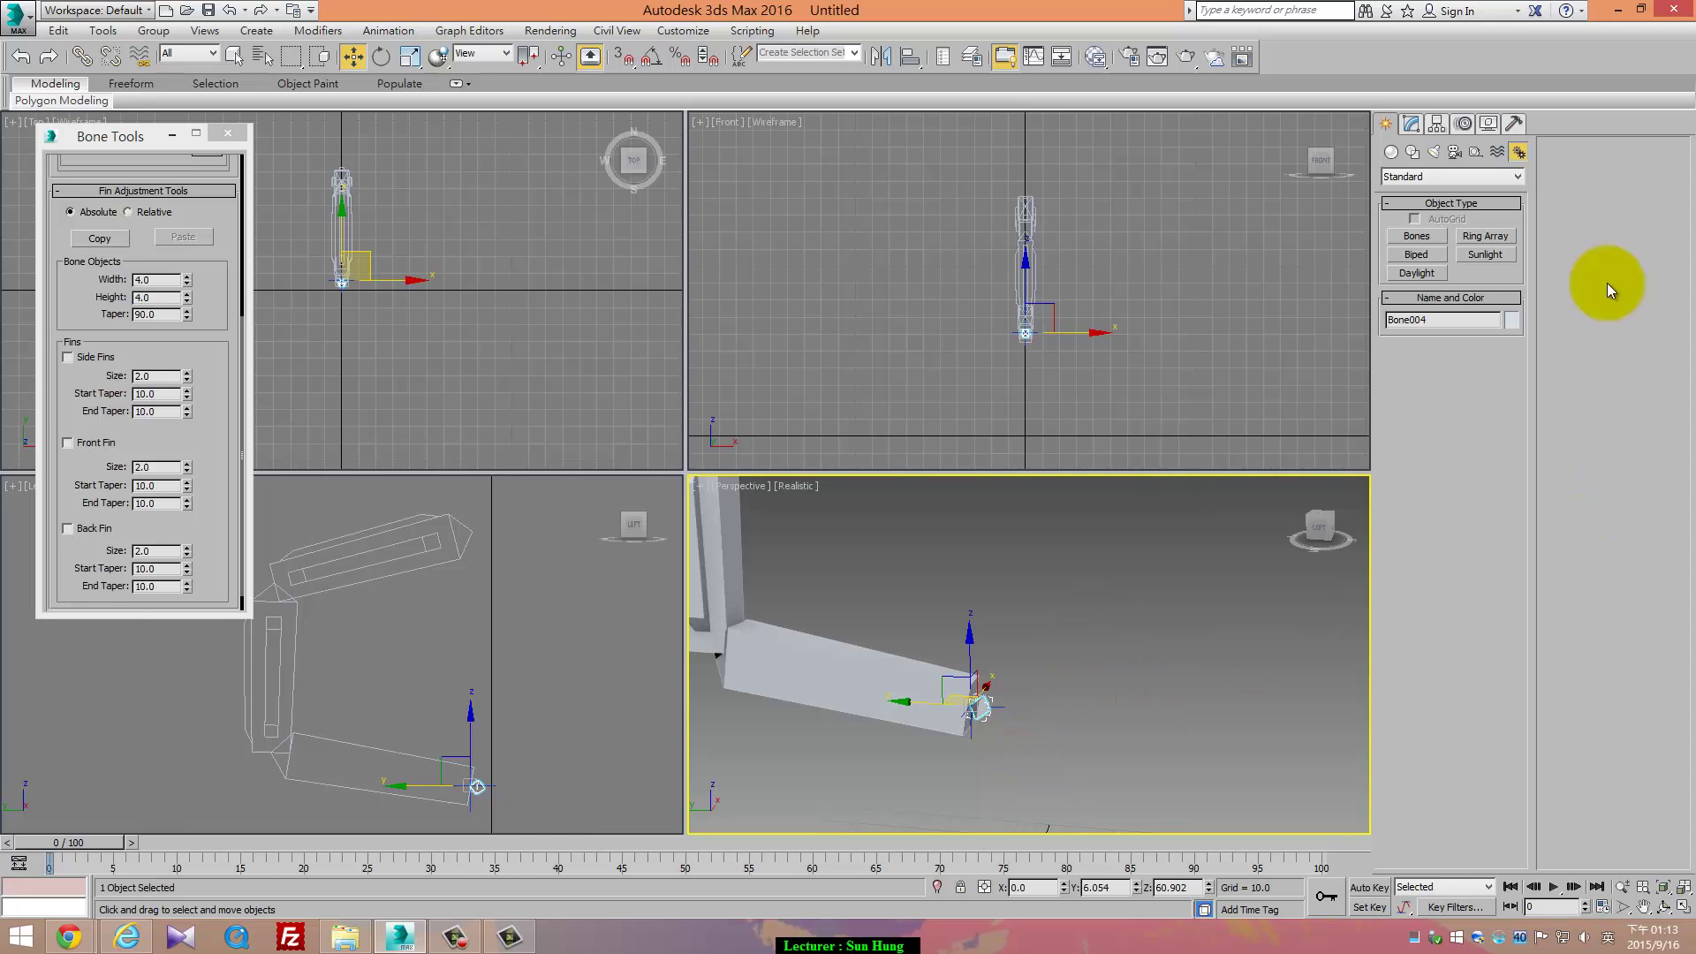
Create a torus just below the end bone in the Top viewport, with Radius 1 about 4.2 and Radius 2 about 0.8
{"action": "left_click", "coordinate": [1391, 153]}
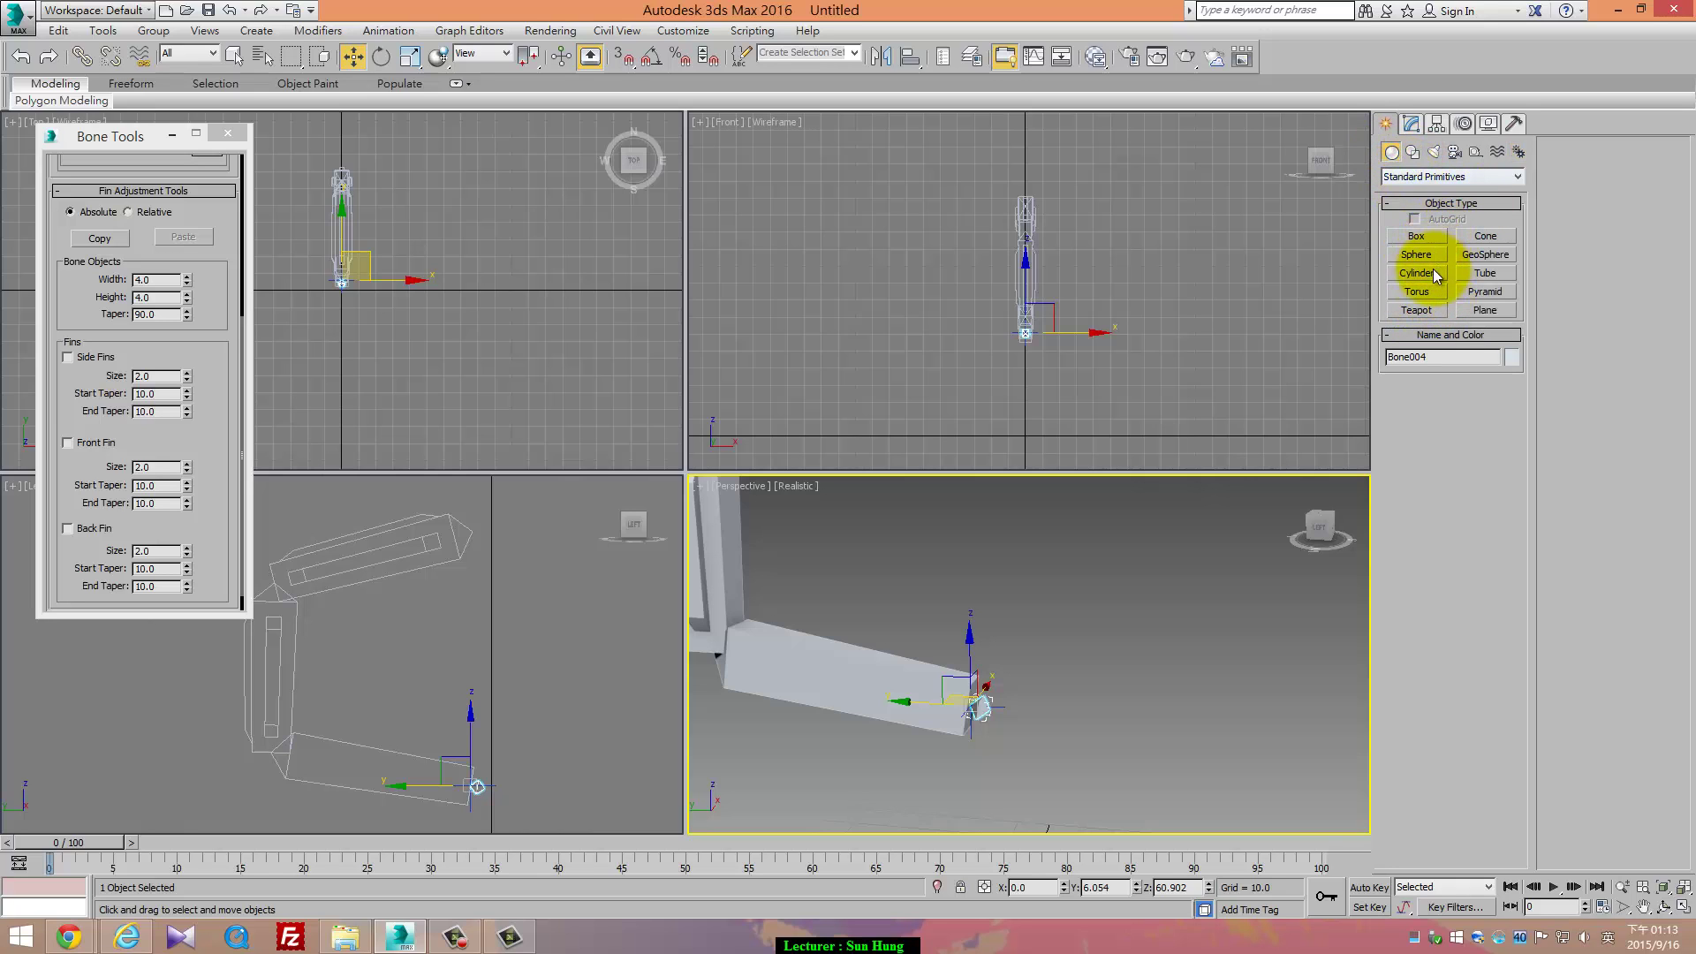
{"action": "left_click", "coordinate": [1431, 294]}
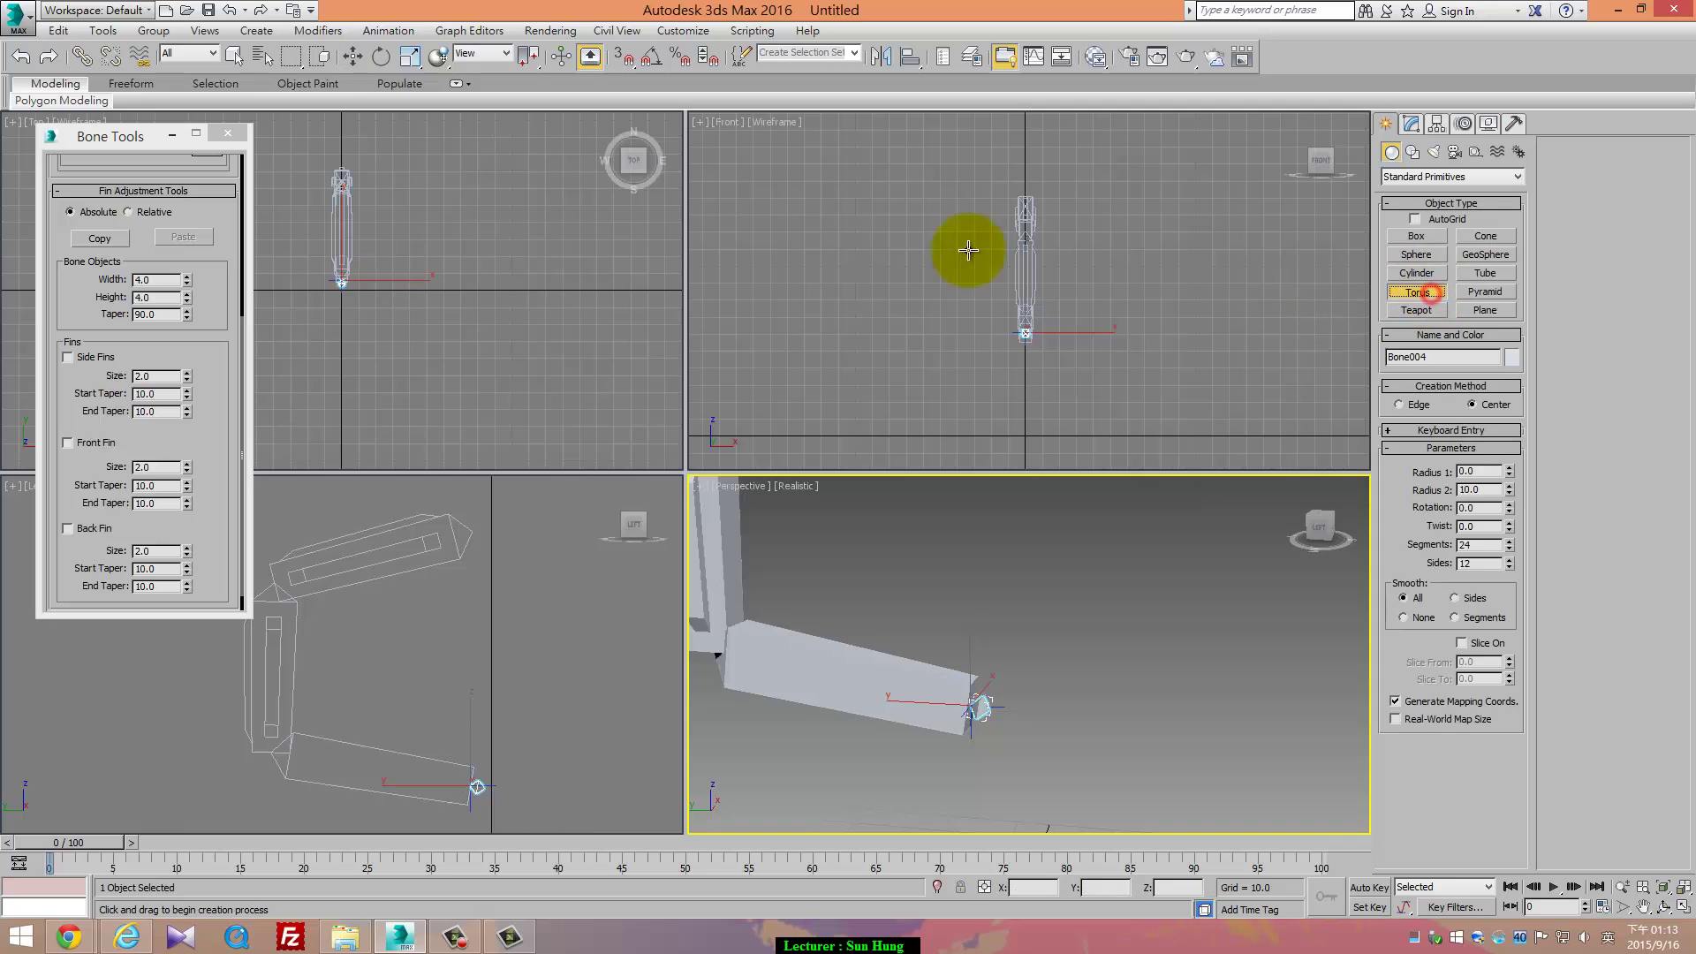
{"action": "middle_click", "coordinate": [473, 288]}
{"action": "scroll", "coordinate": [376, 284], "scroll_direction": "up", "scroll_amount": 8}
{"action": "middle_click_drag", "start_coordinate": [377, 288], "coordinate": [449, 299]}
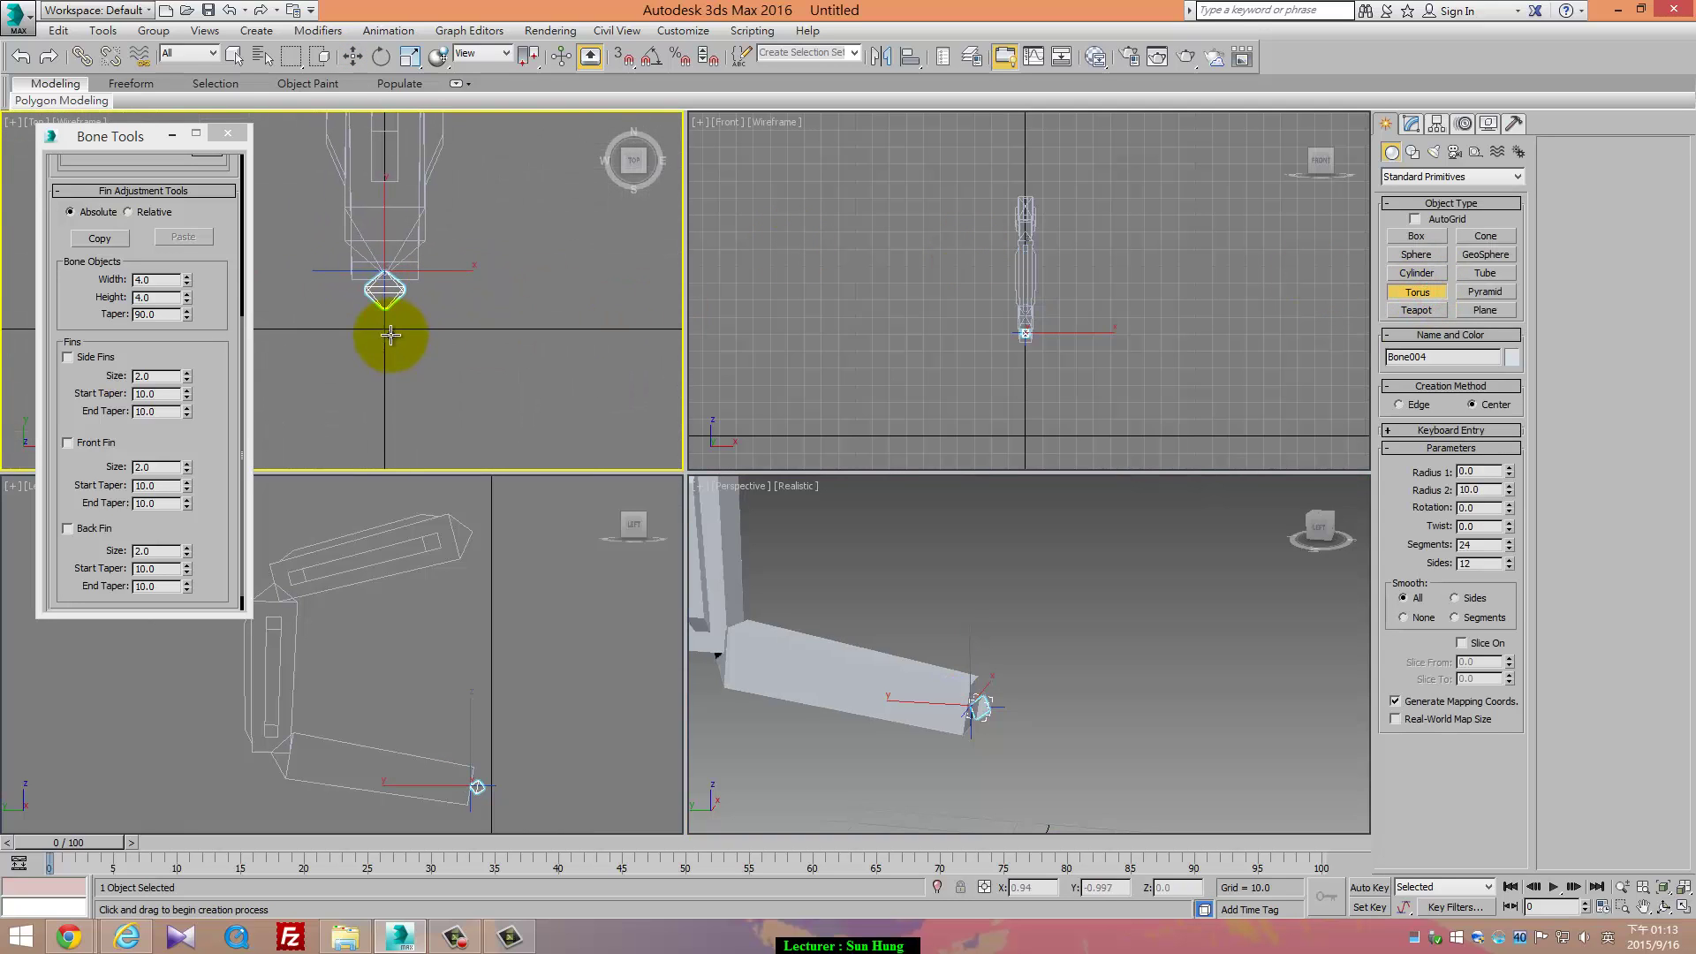
{"action": "left_click_drag", "start_coordinate": [386, 330], "coordinate": [429, 334]}
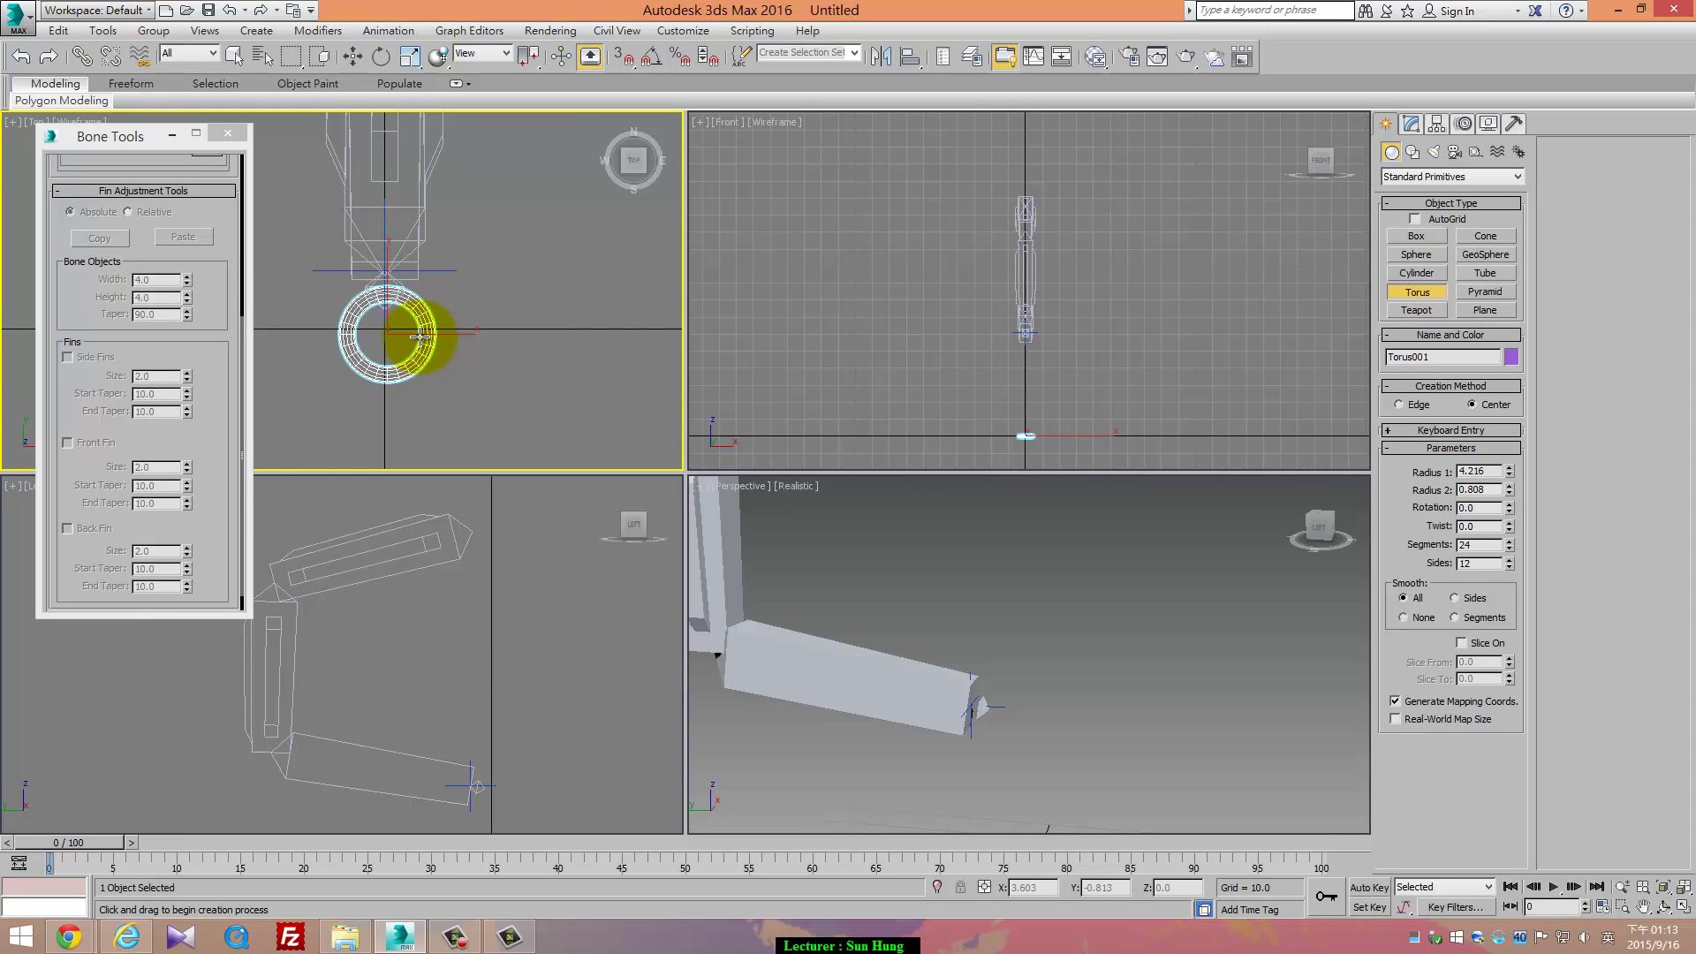
{"action": "left_click", "coordinate": [417, 336]}
Reduce the torus to 6 sides and 7 segments
{"action": "left_click", "coordinate": [1411, 124]}
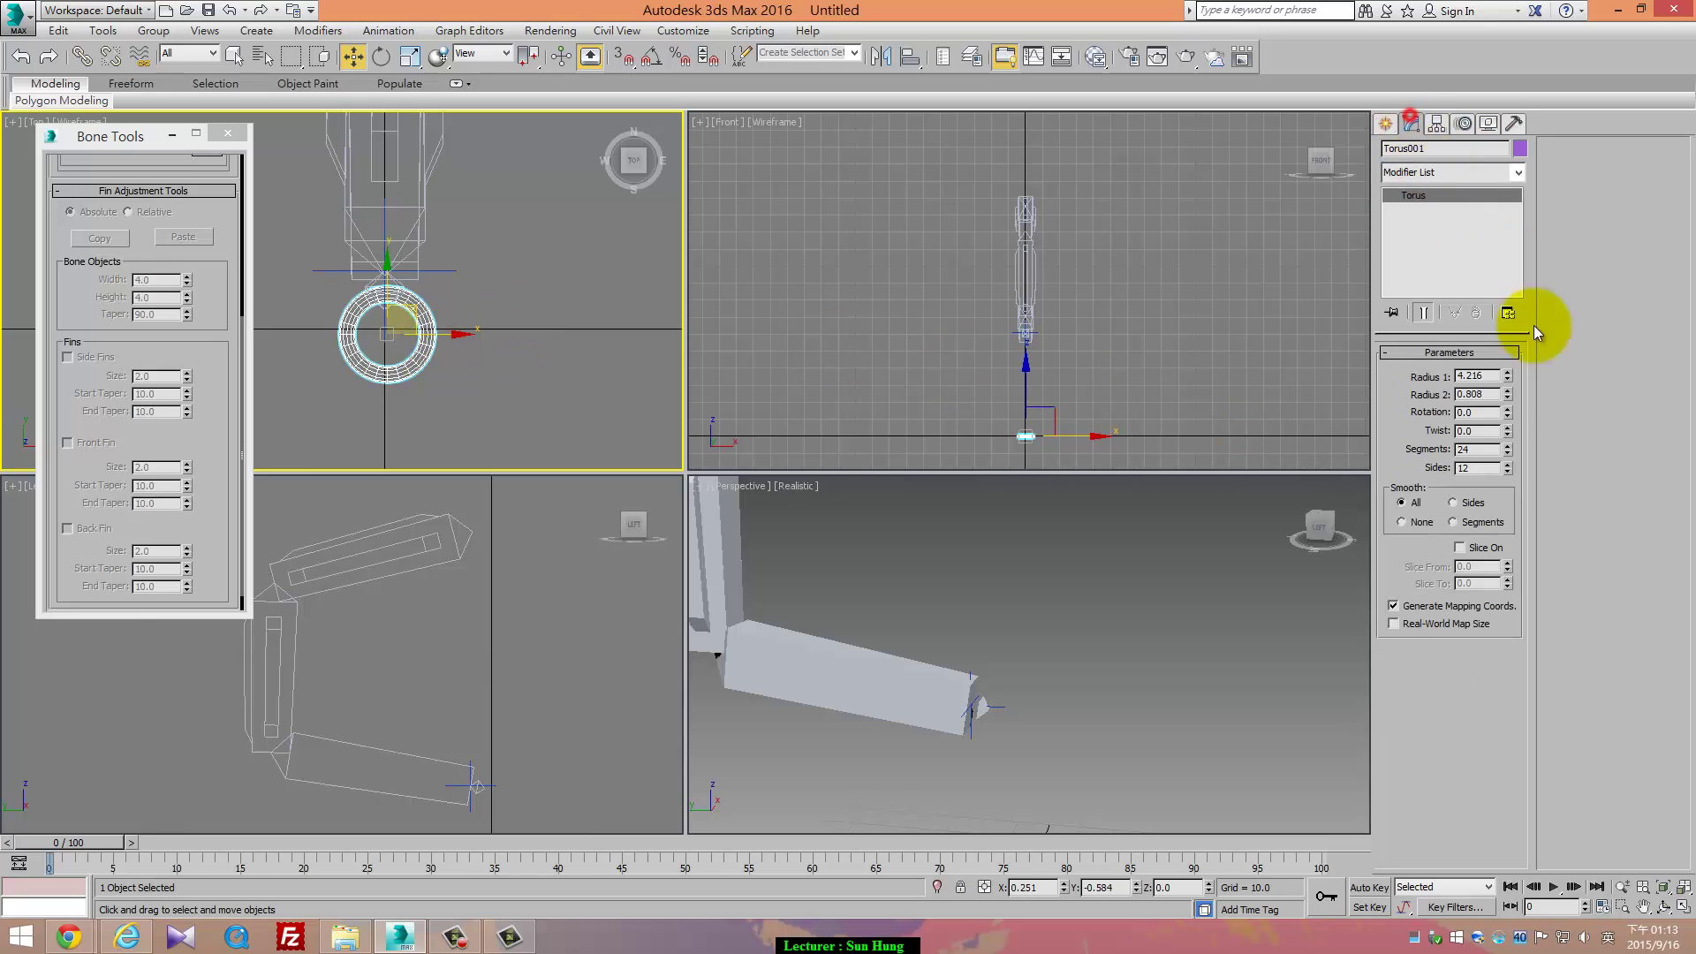
{"action": "left_click_drag", "start_coordinate": [1509, 472], "coordinate": [1519, 646]}
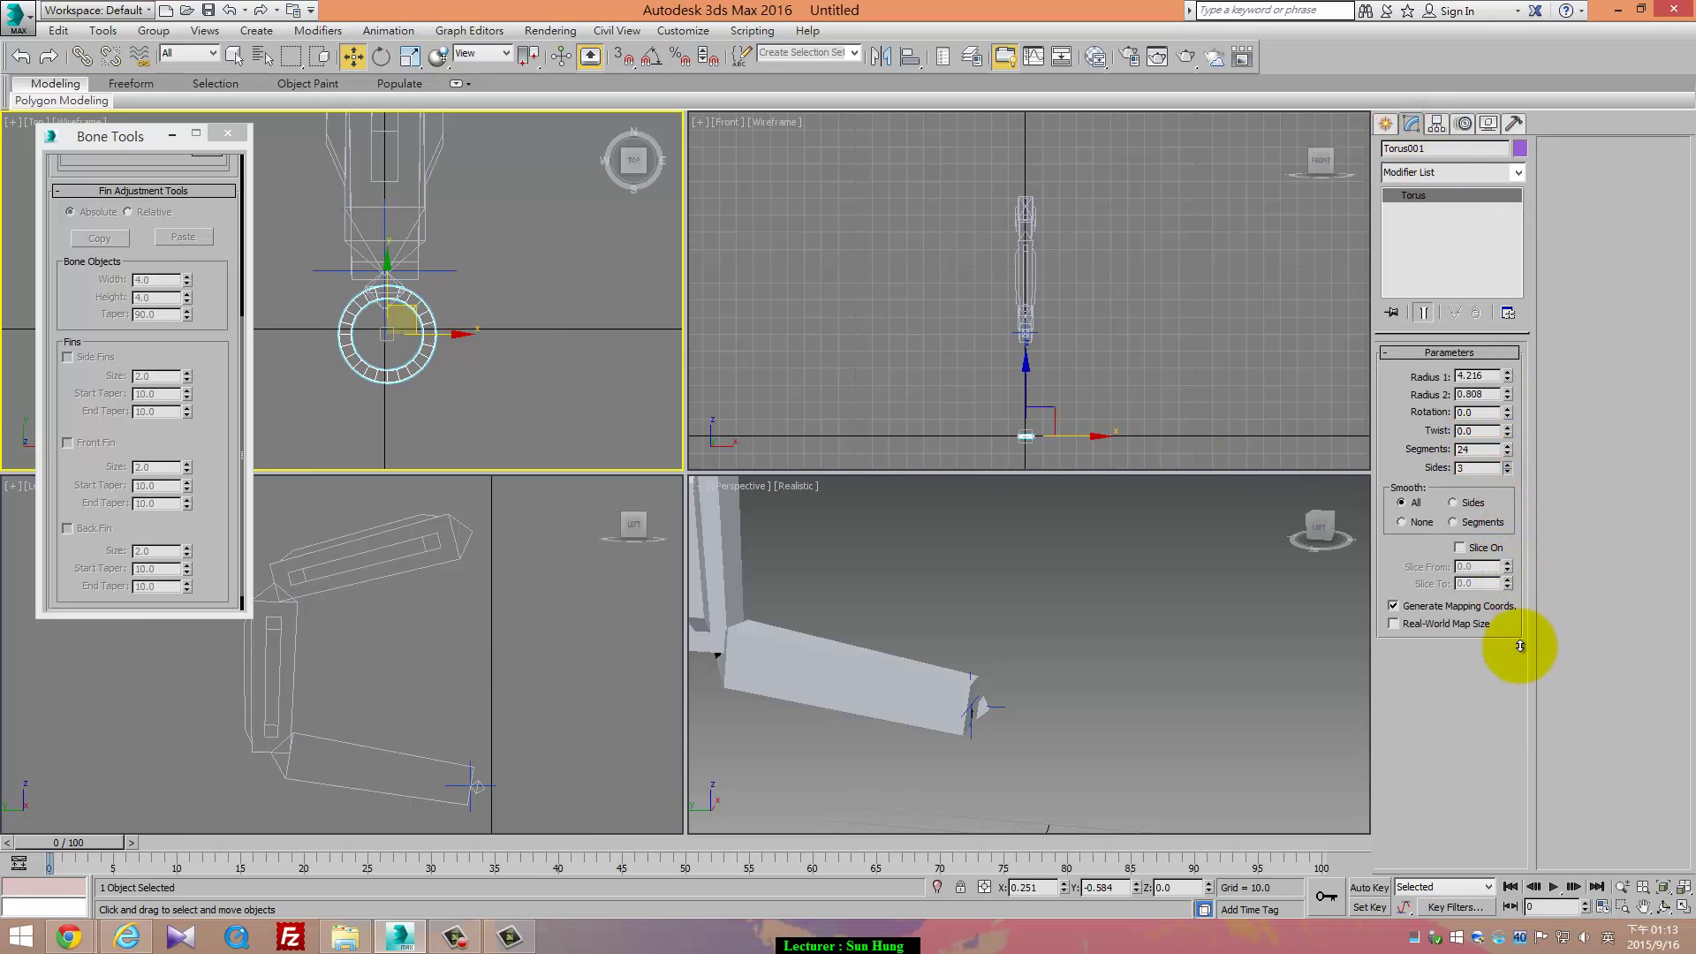
{"action": "left_click", "coordinate": [1506, 465]}
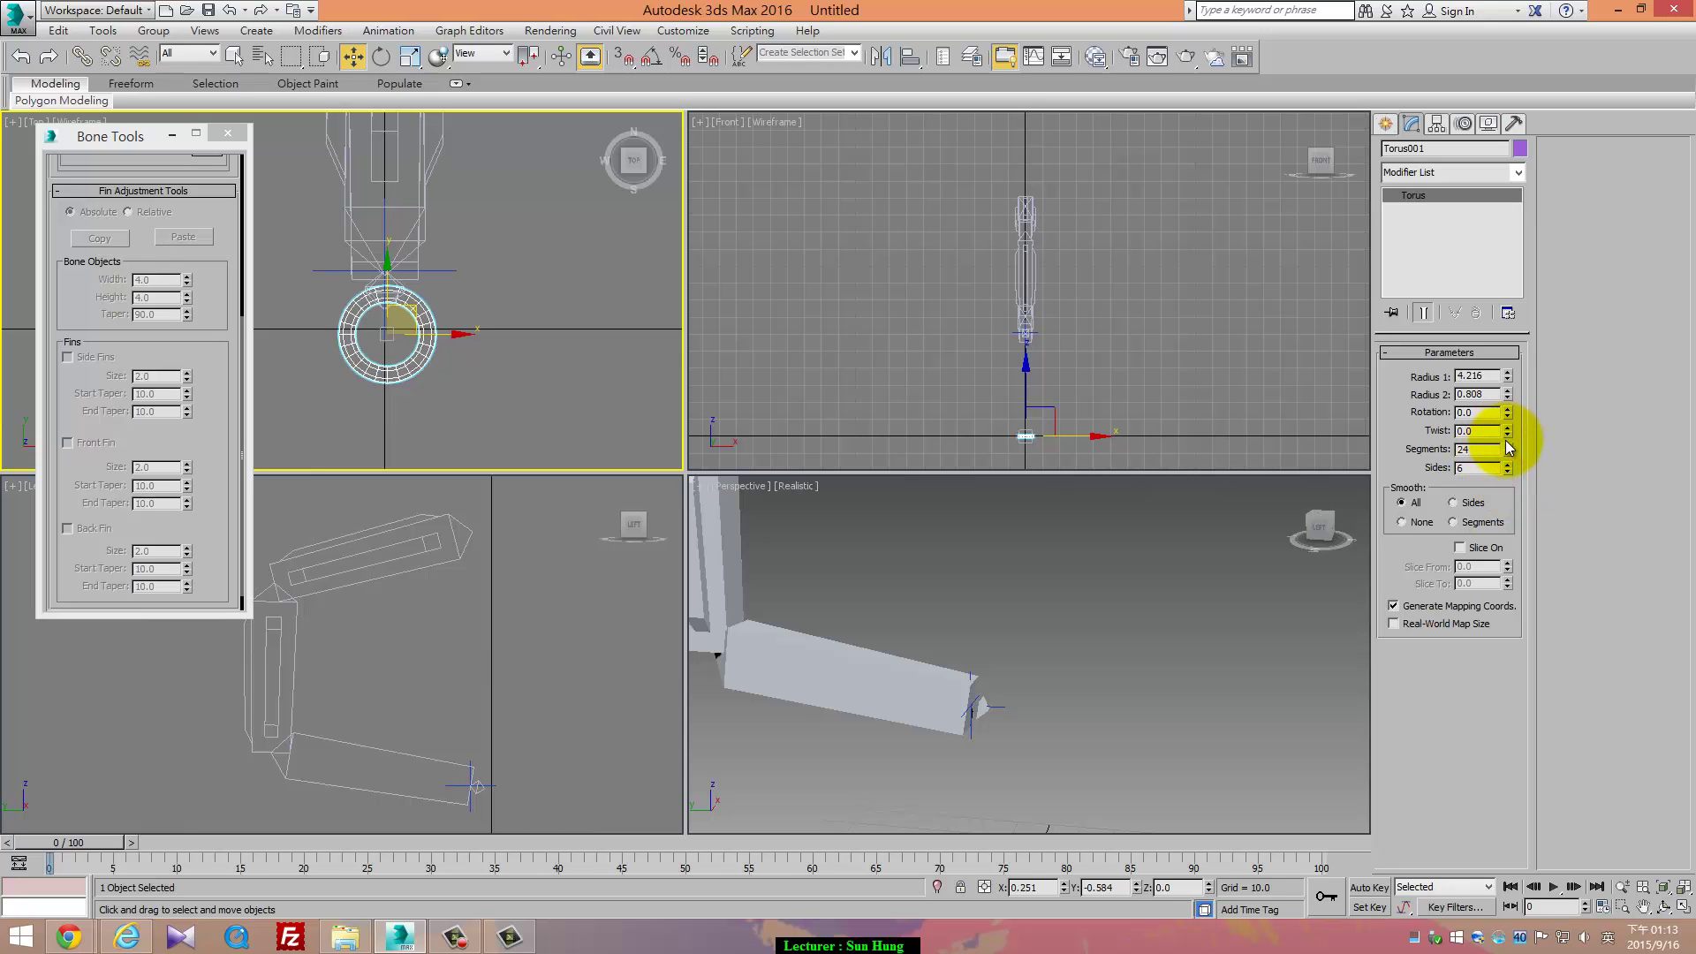
{"action": "mouse_move", "coordinate": [1508, 447]}
{"action": "left_mouse_down"}
{"action": "mouse_move", "coordinate": [1506, 485]}
{"action": "mouse_move", "coordinate": [1506, 438]}
{"action": "mouse_move", "coordinate": [1504, 461]}
{"action": "left_mouse_up"}
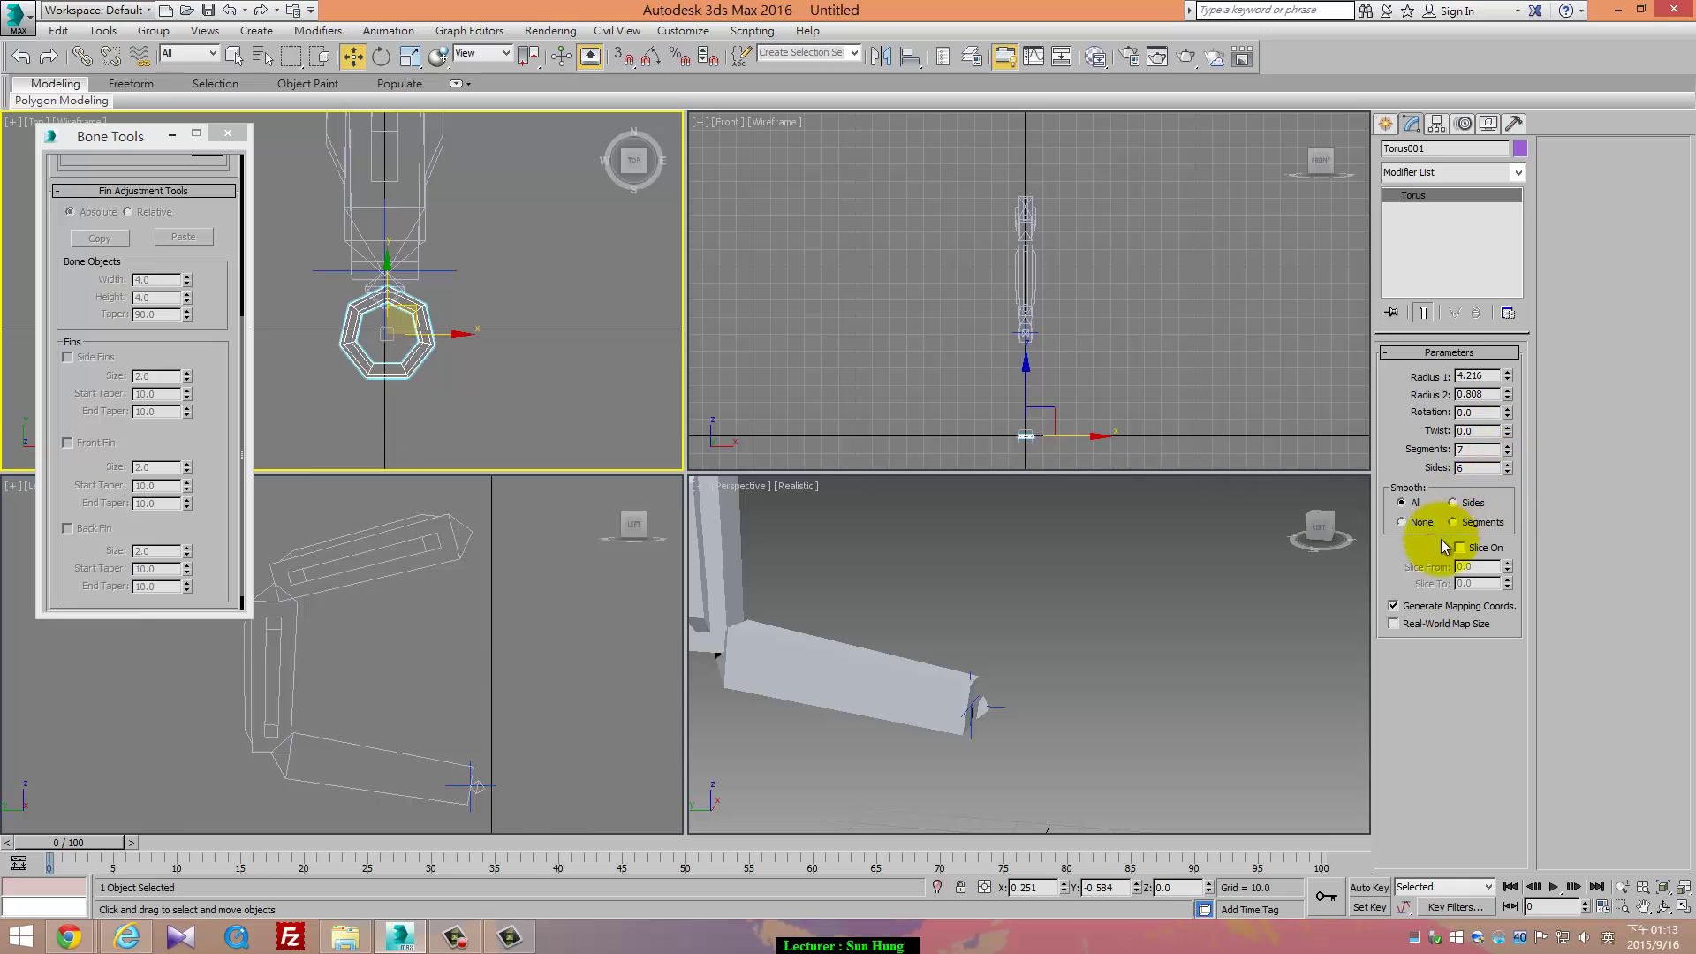
Turn on slicing for the torus, with Slice From 97.5 and Slice To -97.5, leaving a half ring
{"action": "left_click", "coordinate": [1463, 550]}
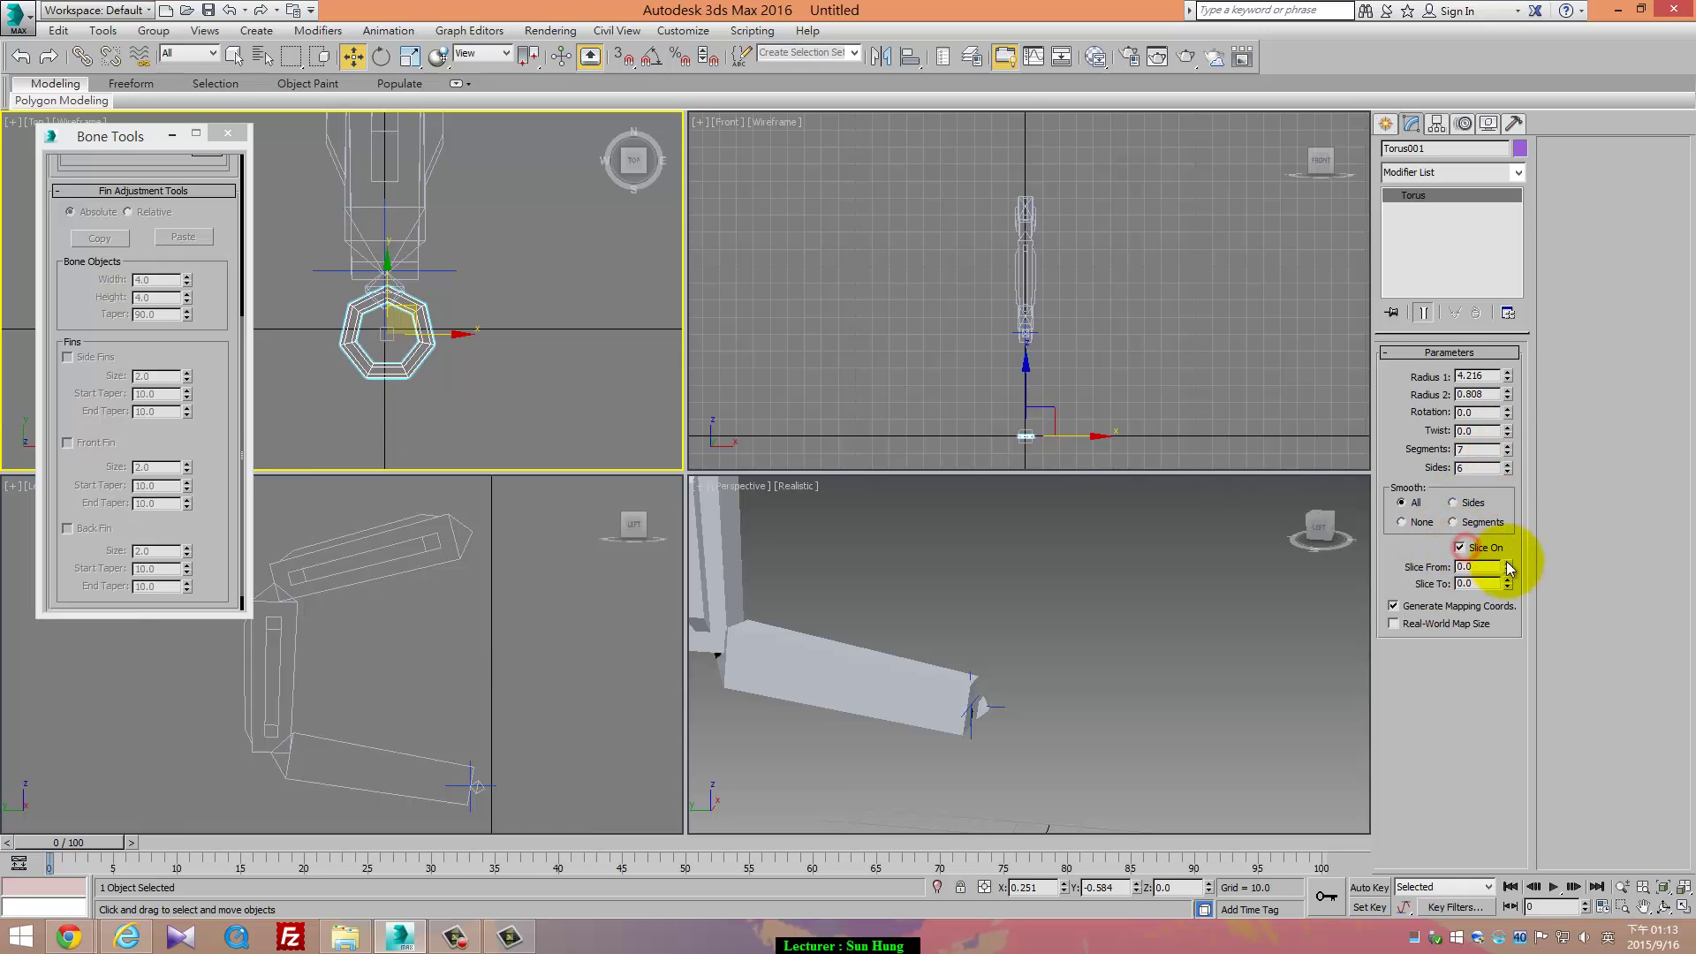
{"action": "left_click_drag", "start_coordinate": [1507, 568], "coordinate": [1527, 759]}
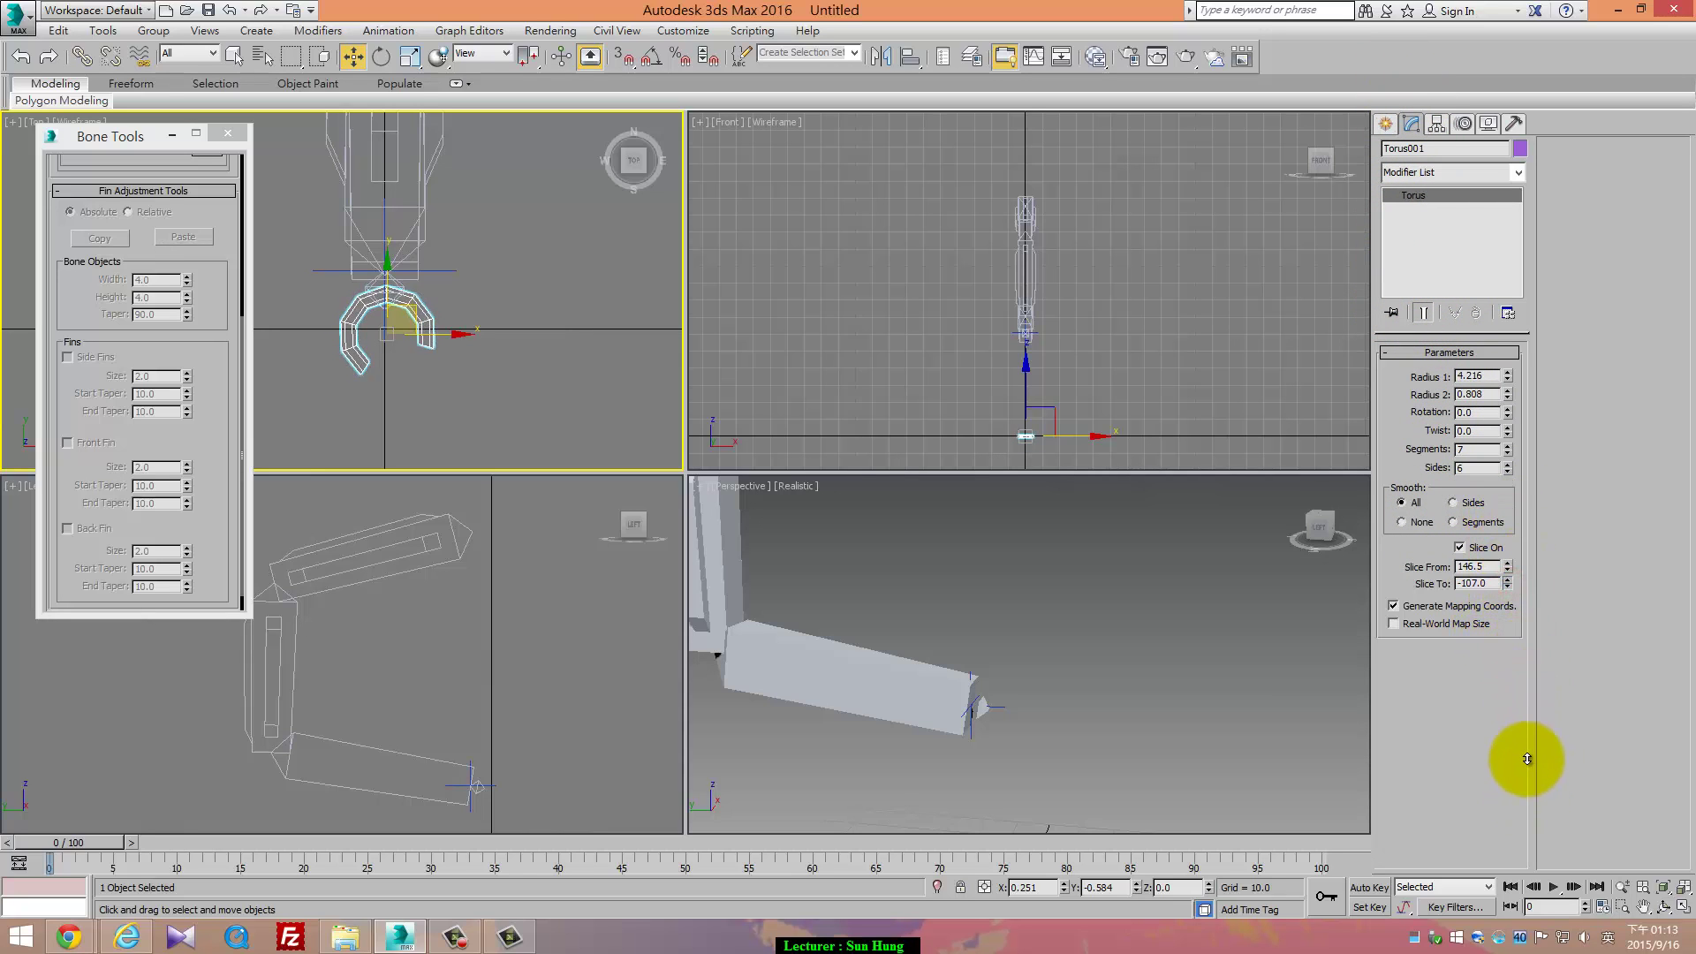
{"action": "left_click_drag", "start_coordinate": [1508, 567], "coordinate": [1515, 650]}
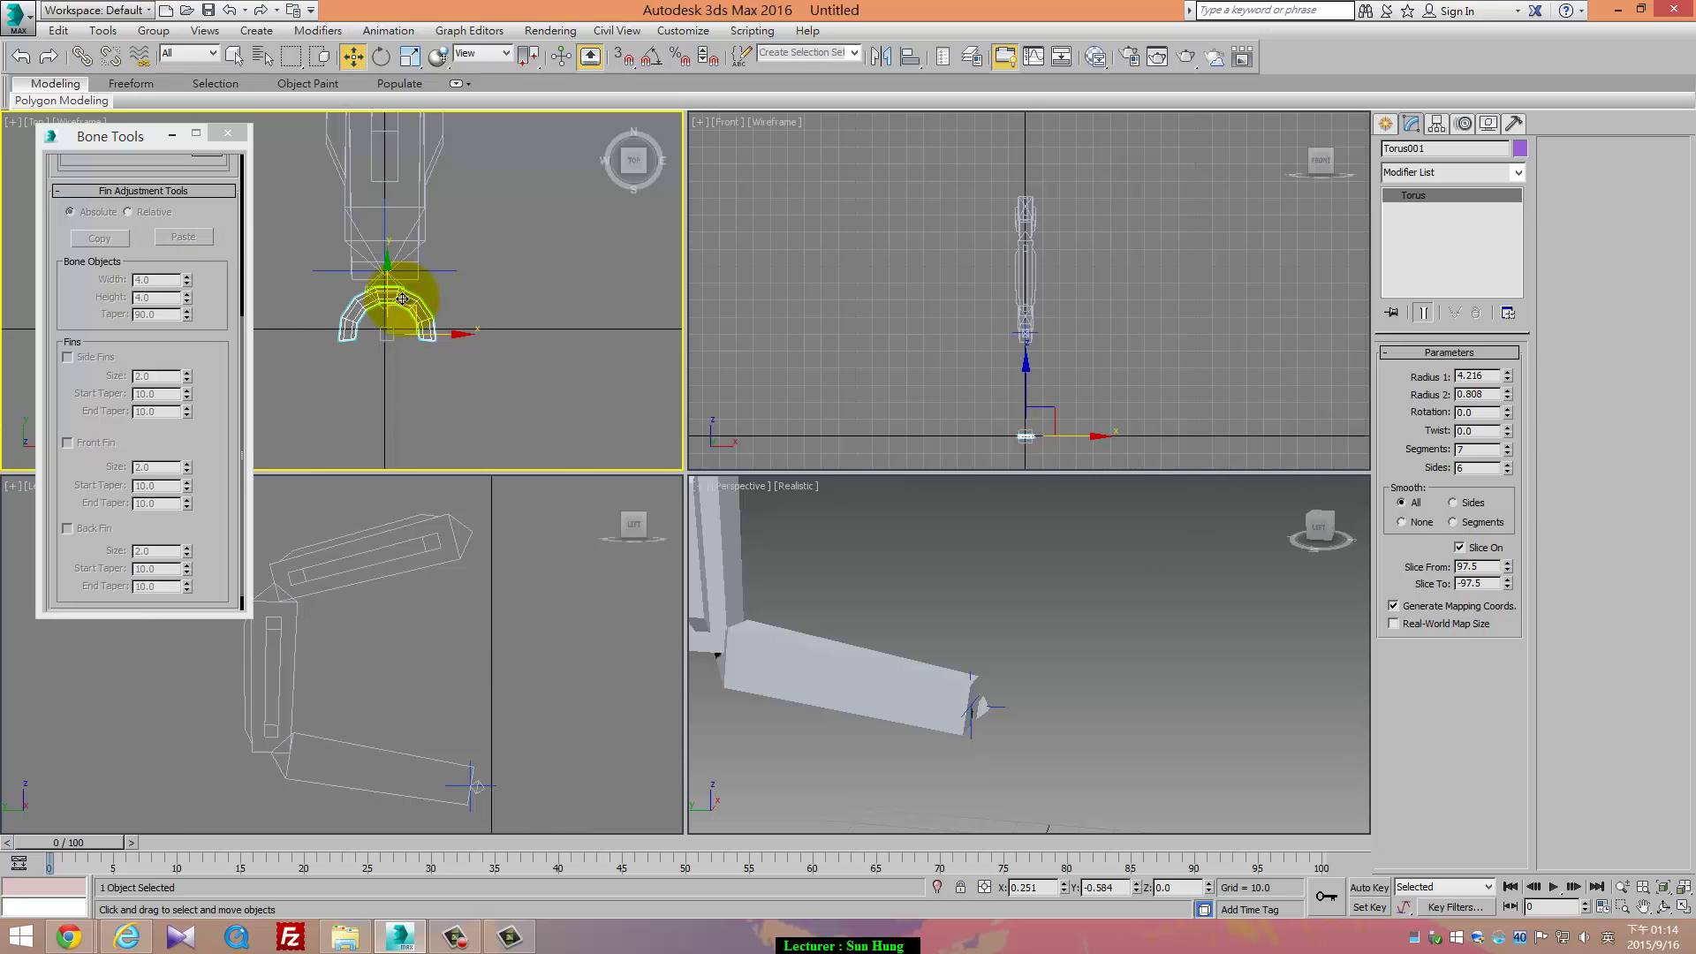
Align the torus to the small end bone by X, Y and Z position, center to center
{"action": "left_click", "coordinate": [996, 726]}
{"action": "key", "text": "alt+a"}
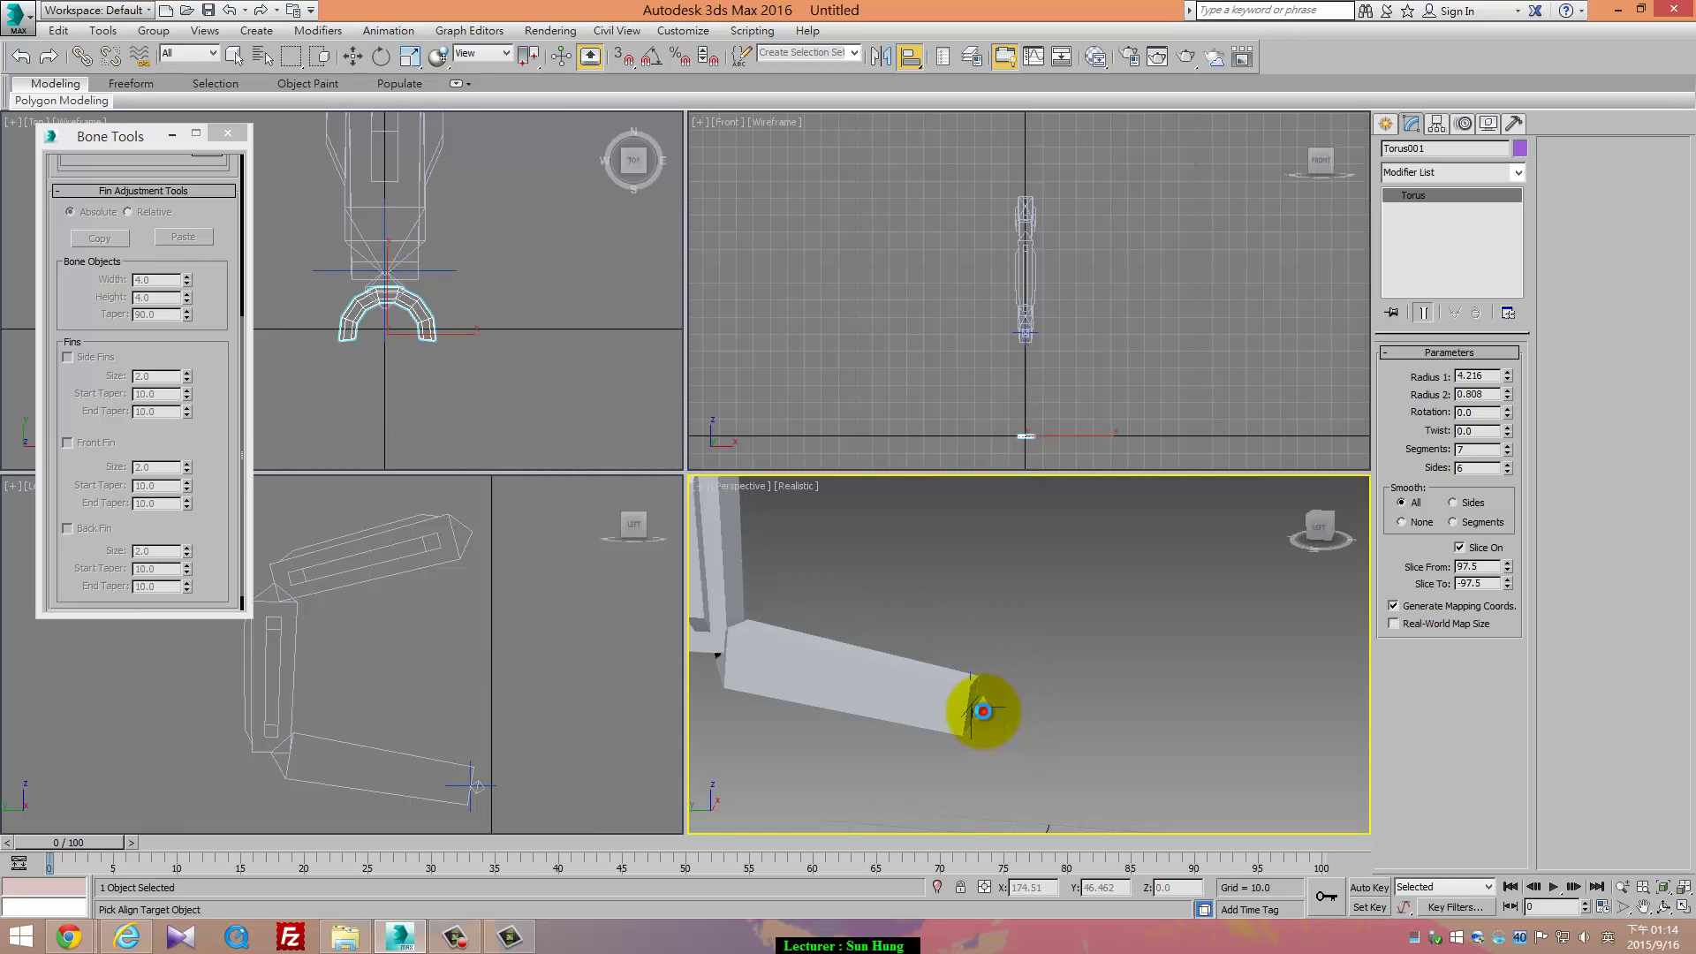
{"action": "left_click", "coordinate": [983, 711]}
{"action": "left_click", "coordinate": [766, 353]}
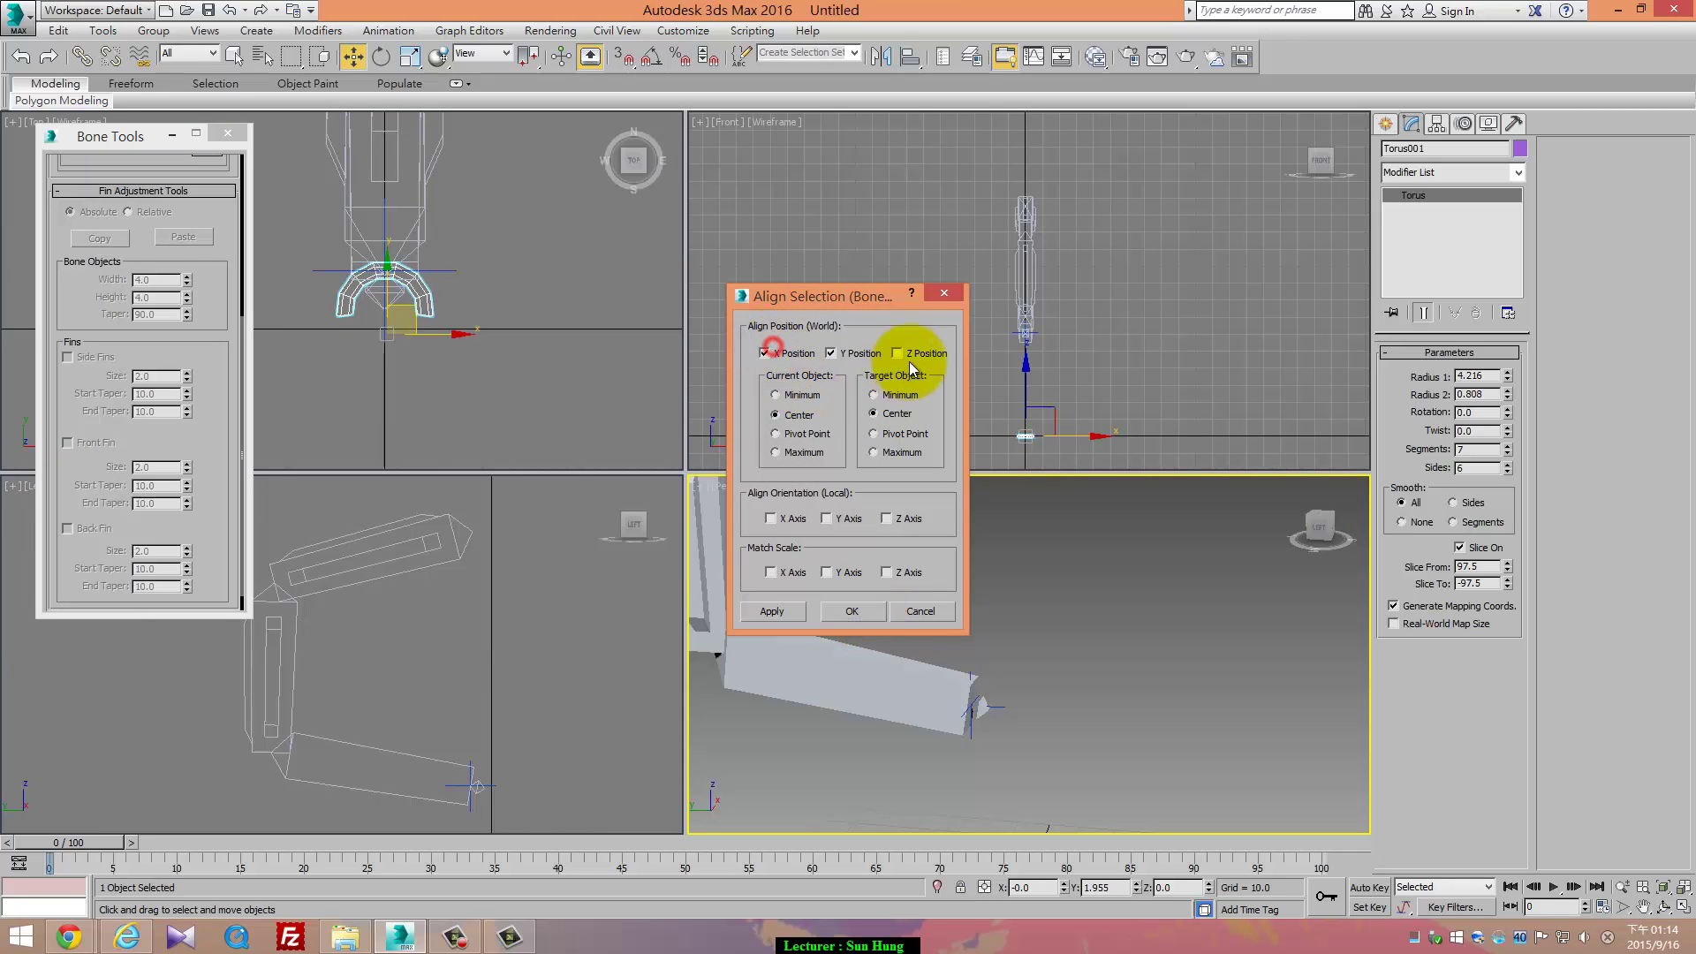
{"action": "left_click", "coordinate": [908, 356]}
{"action": "left_click", "coordinate": [853, 611]}
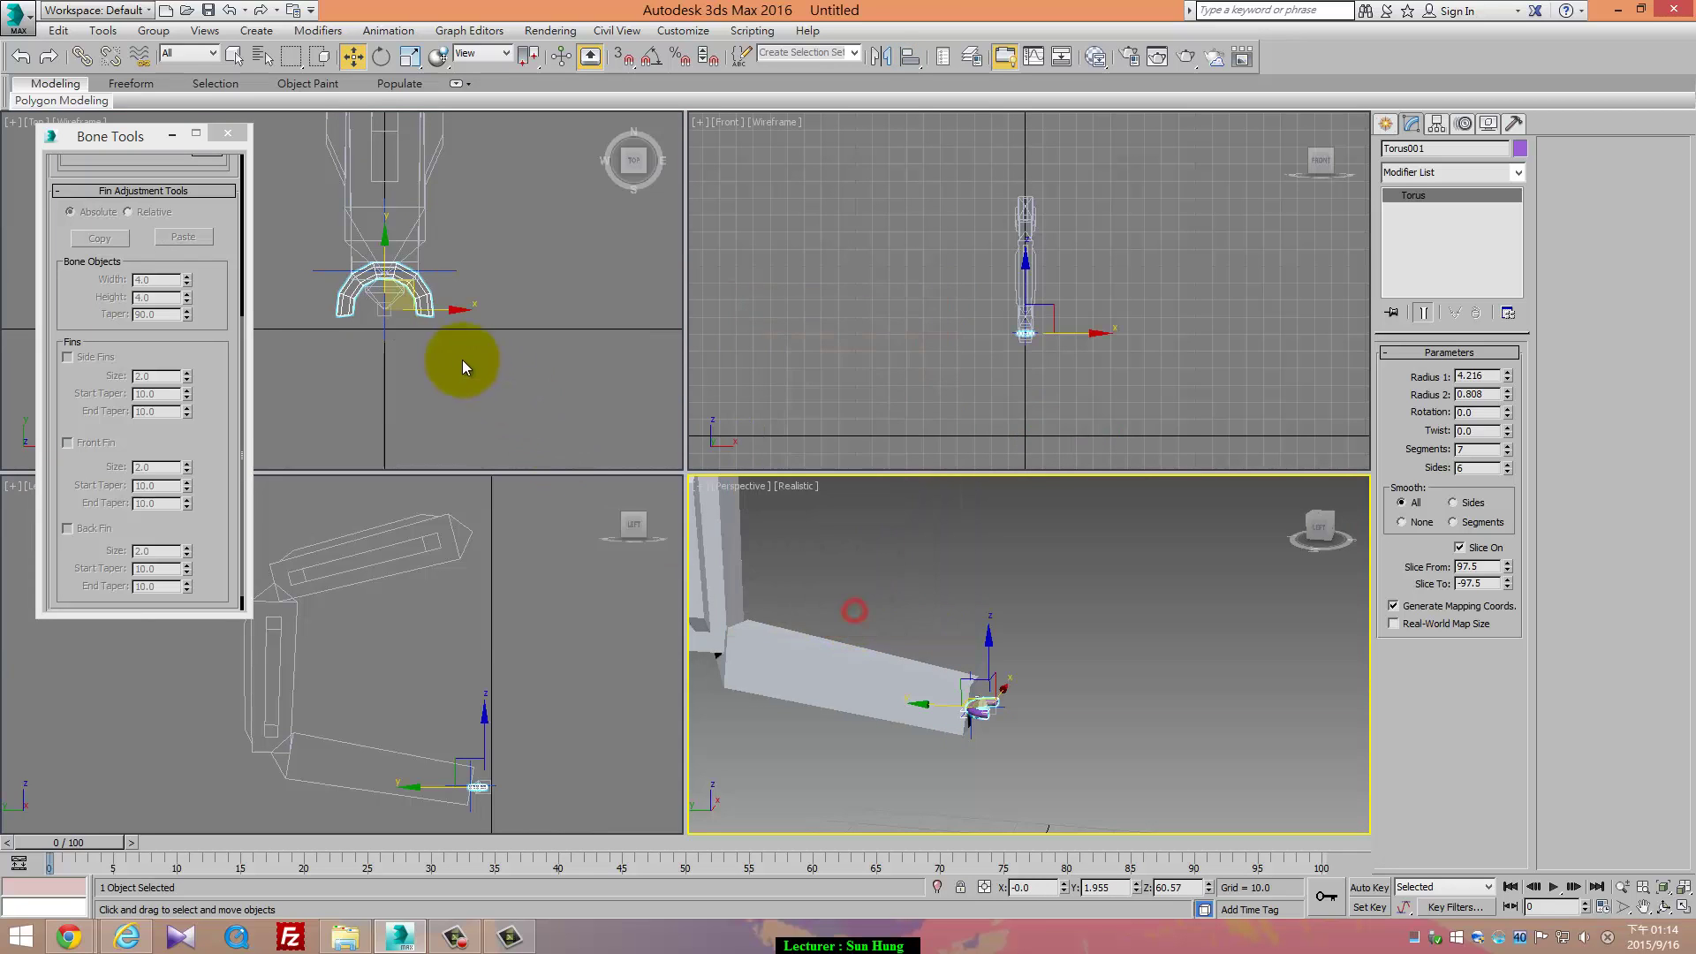
Move the half torus about 3 units along negative Y away from the end bone in the Top viewport
{"action": "left_click", "coordinate": [419, 318]}
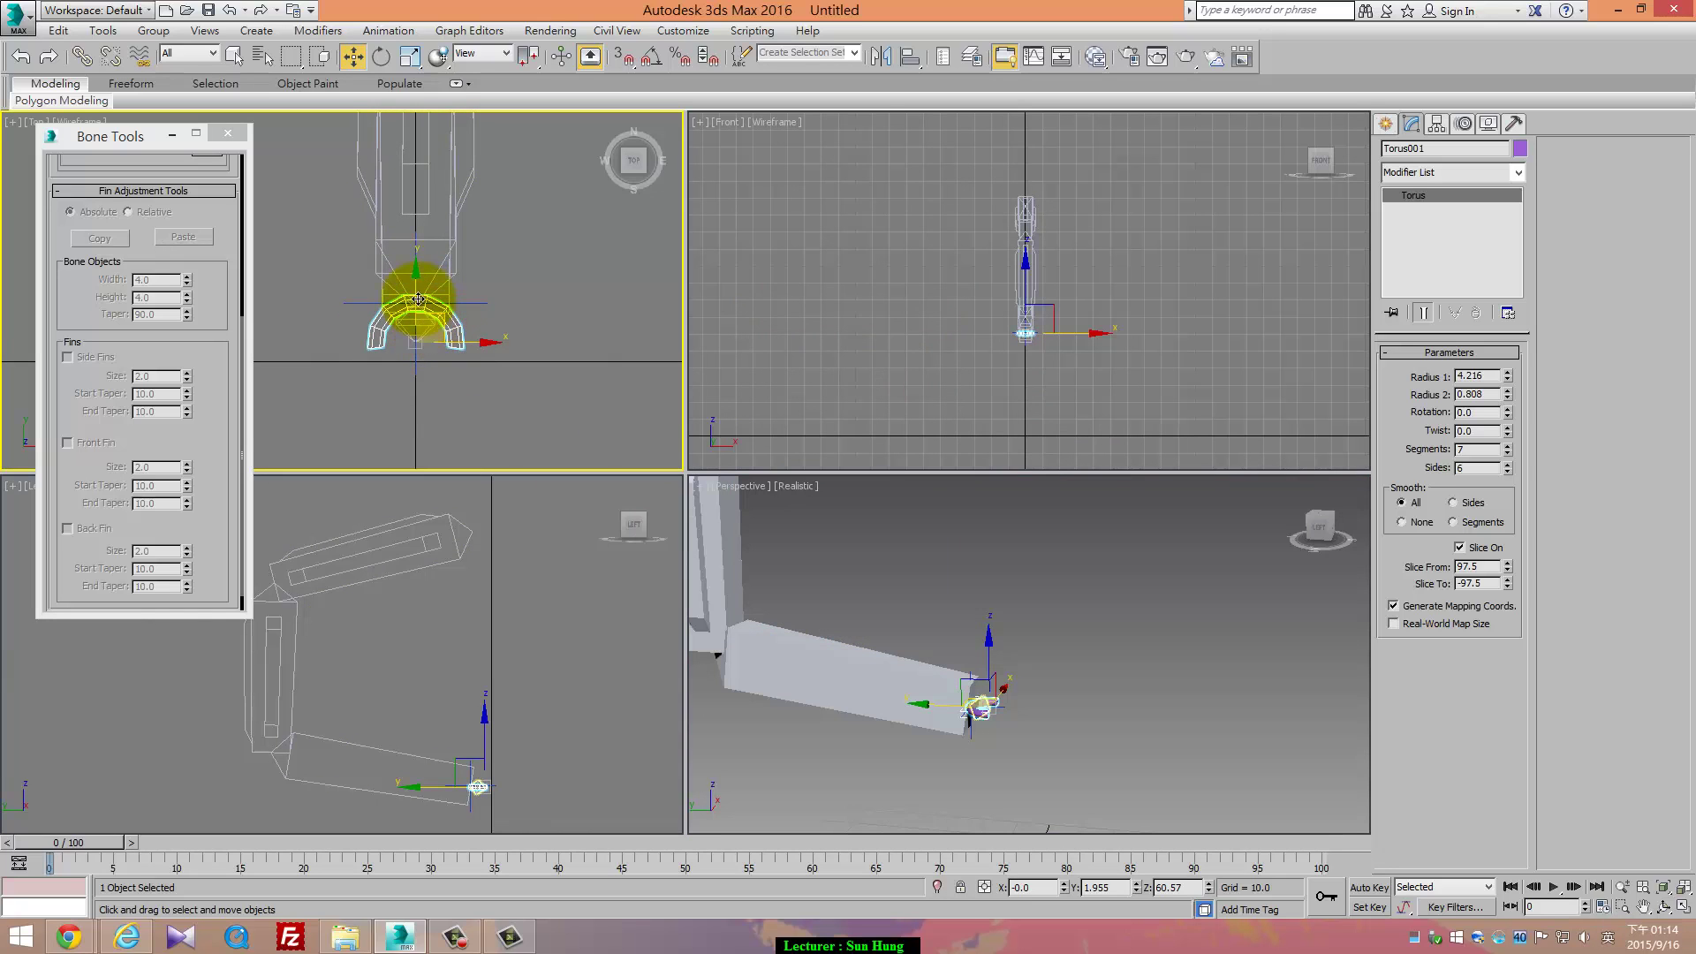
{"action": "left_click_drag", "start_coordinate": [417, 291], "coordinate": [418, 319]}
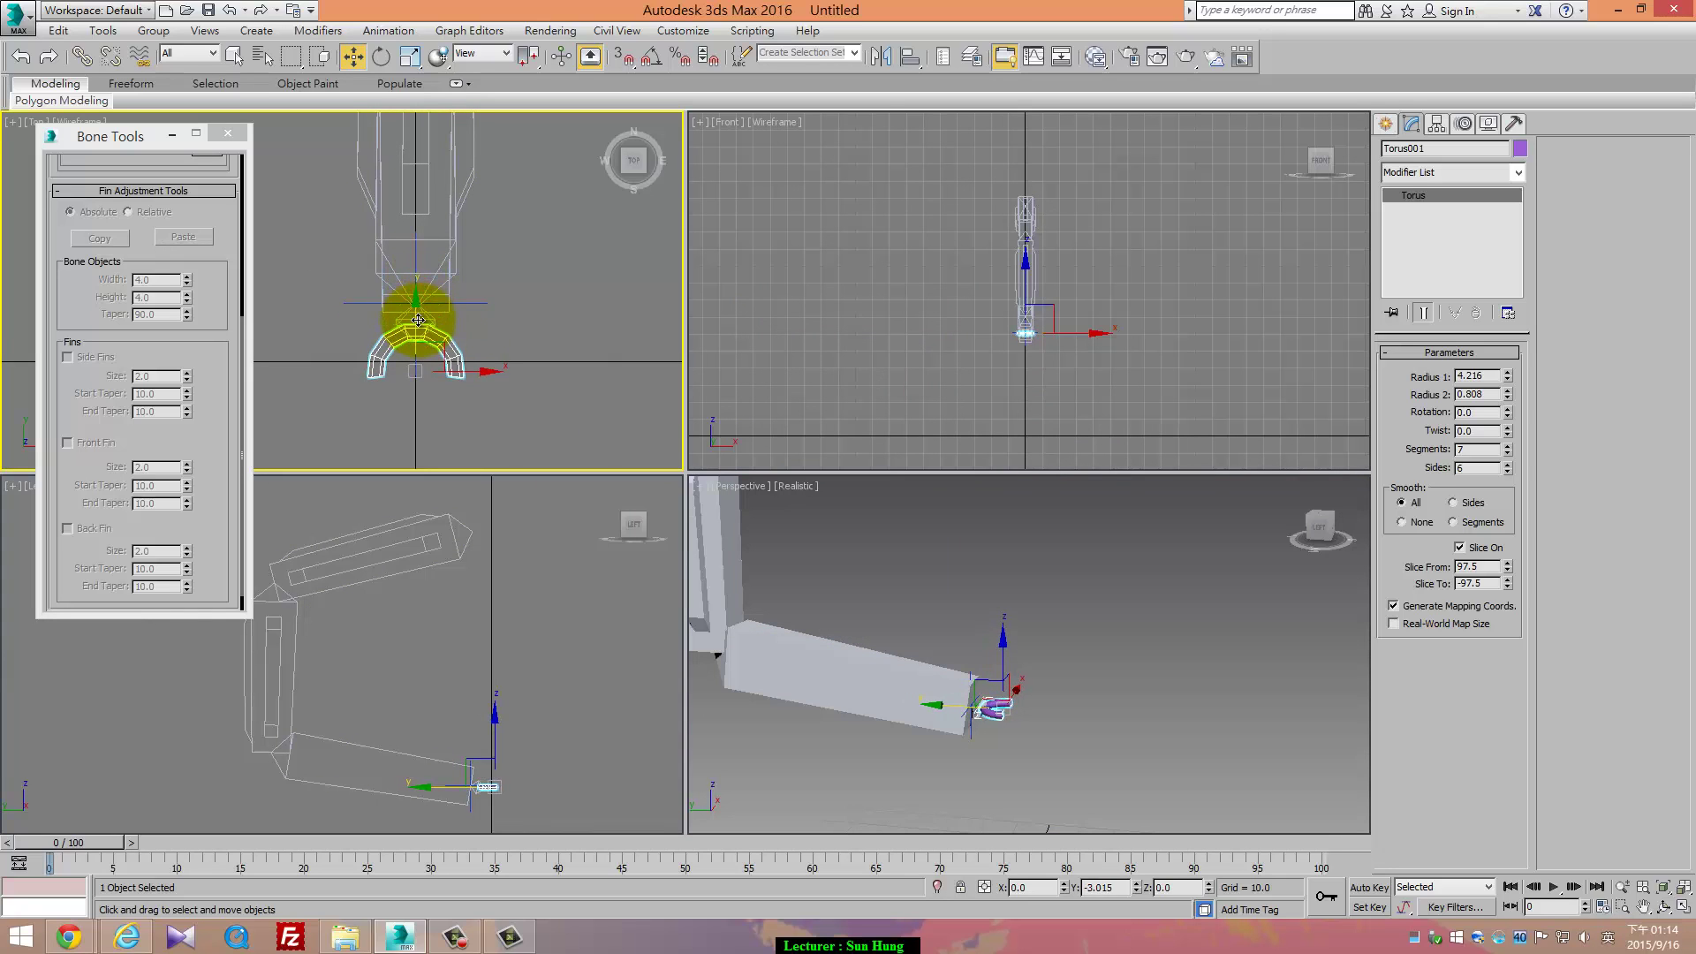
{"action": "middle_click_drag", "start_coordinate": [524, 687], "coordinate": [502, 604]}
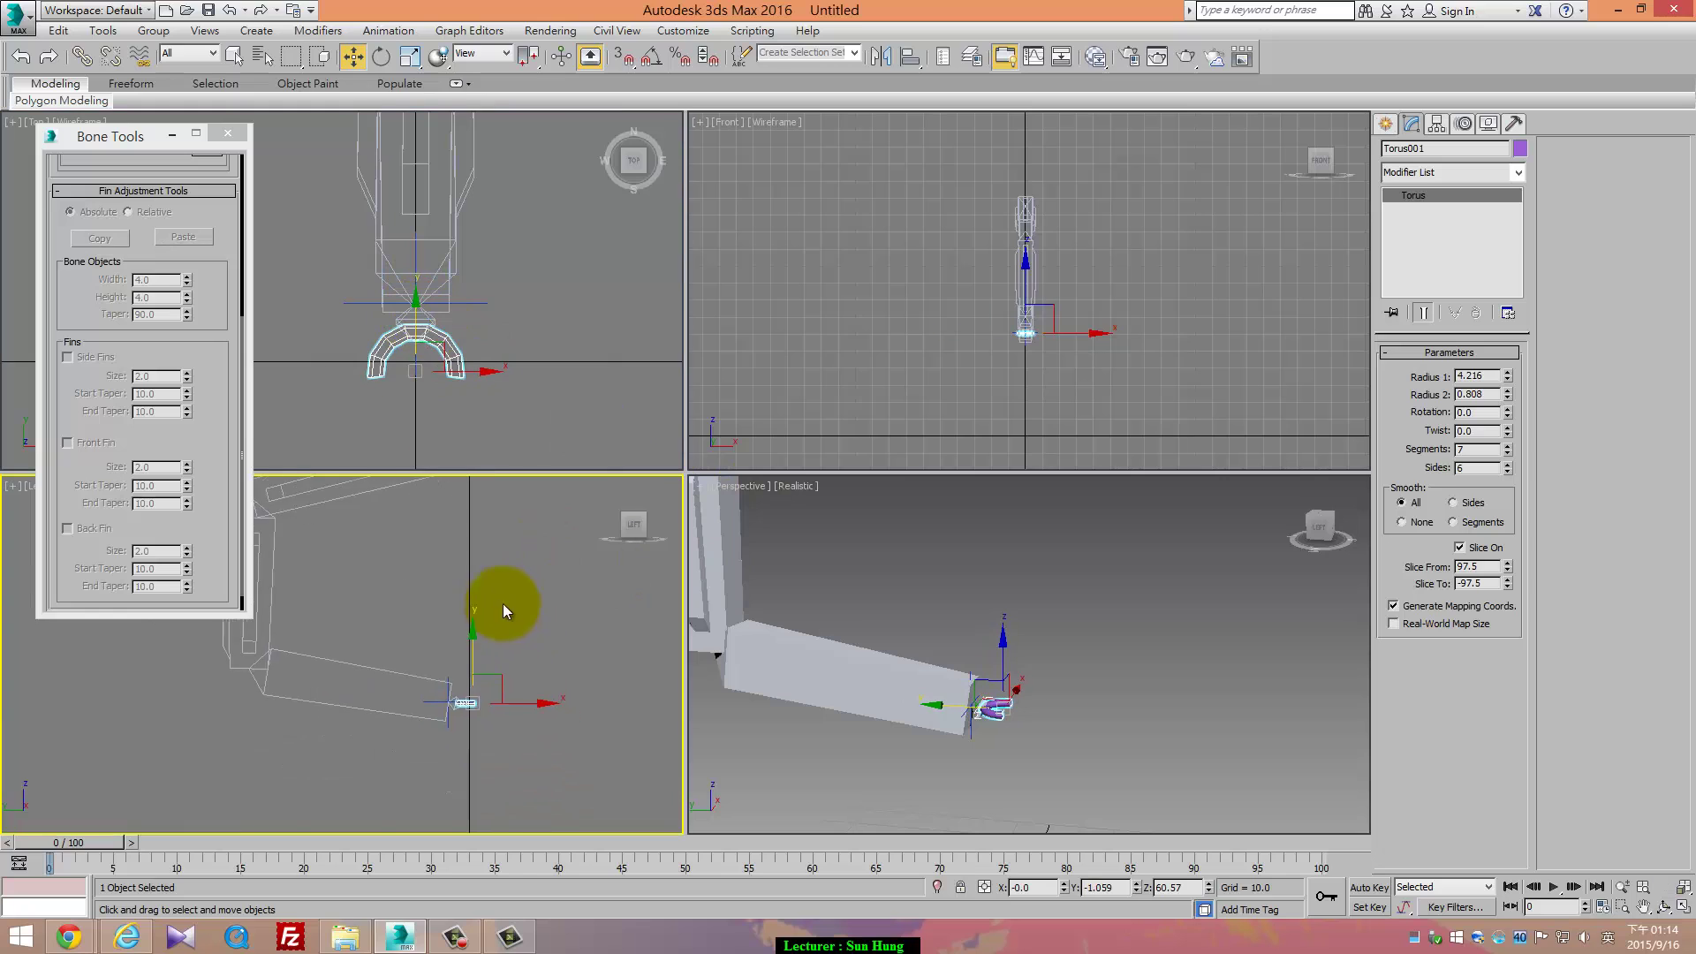
Enlarge the torus to Radius 1 6.03 and Radius 2 1.108, and shift it further from the end bone to Y about -2.87
{"action": "scroll", "coordinate": [521, 606], "scroll_direction": "up", "scroll_amount": 2}
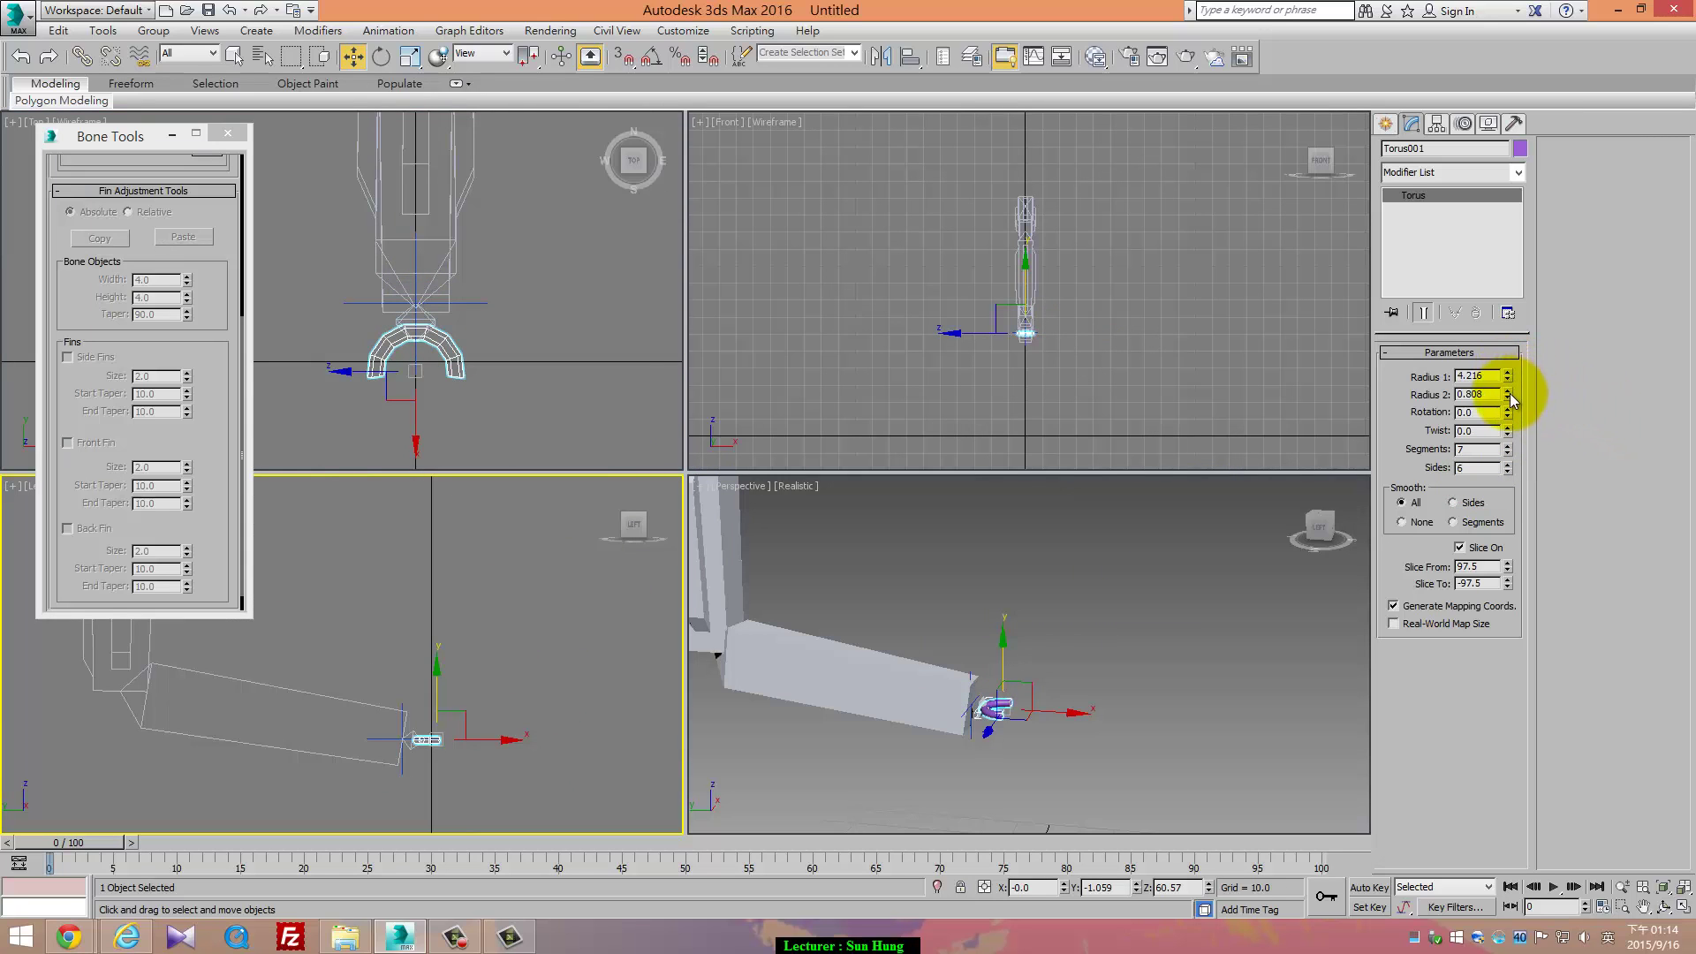
{"action": "mouse_move", "coordinate": [1506, 374]}
{"action": "left_mouse_down"}
{"action": "mouse_move", "coordinate": [1504, 305]}
{"action": "mouse_move", "coordinate": [1532, 397]}
{"action": "mouse_move", "coordinate": [1503, 303]}
{"action": "mouse_move", "coordinate": [1507, 379]}
{"action": "left_mouse_up"}
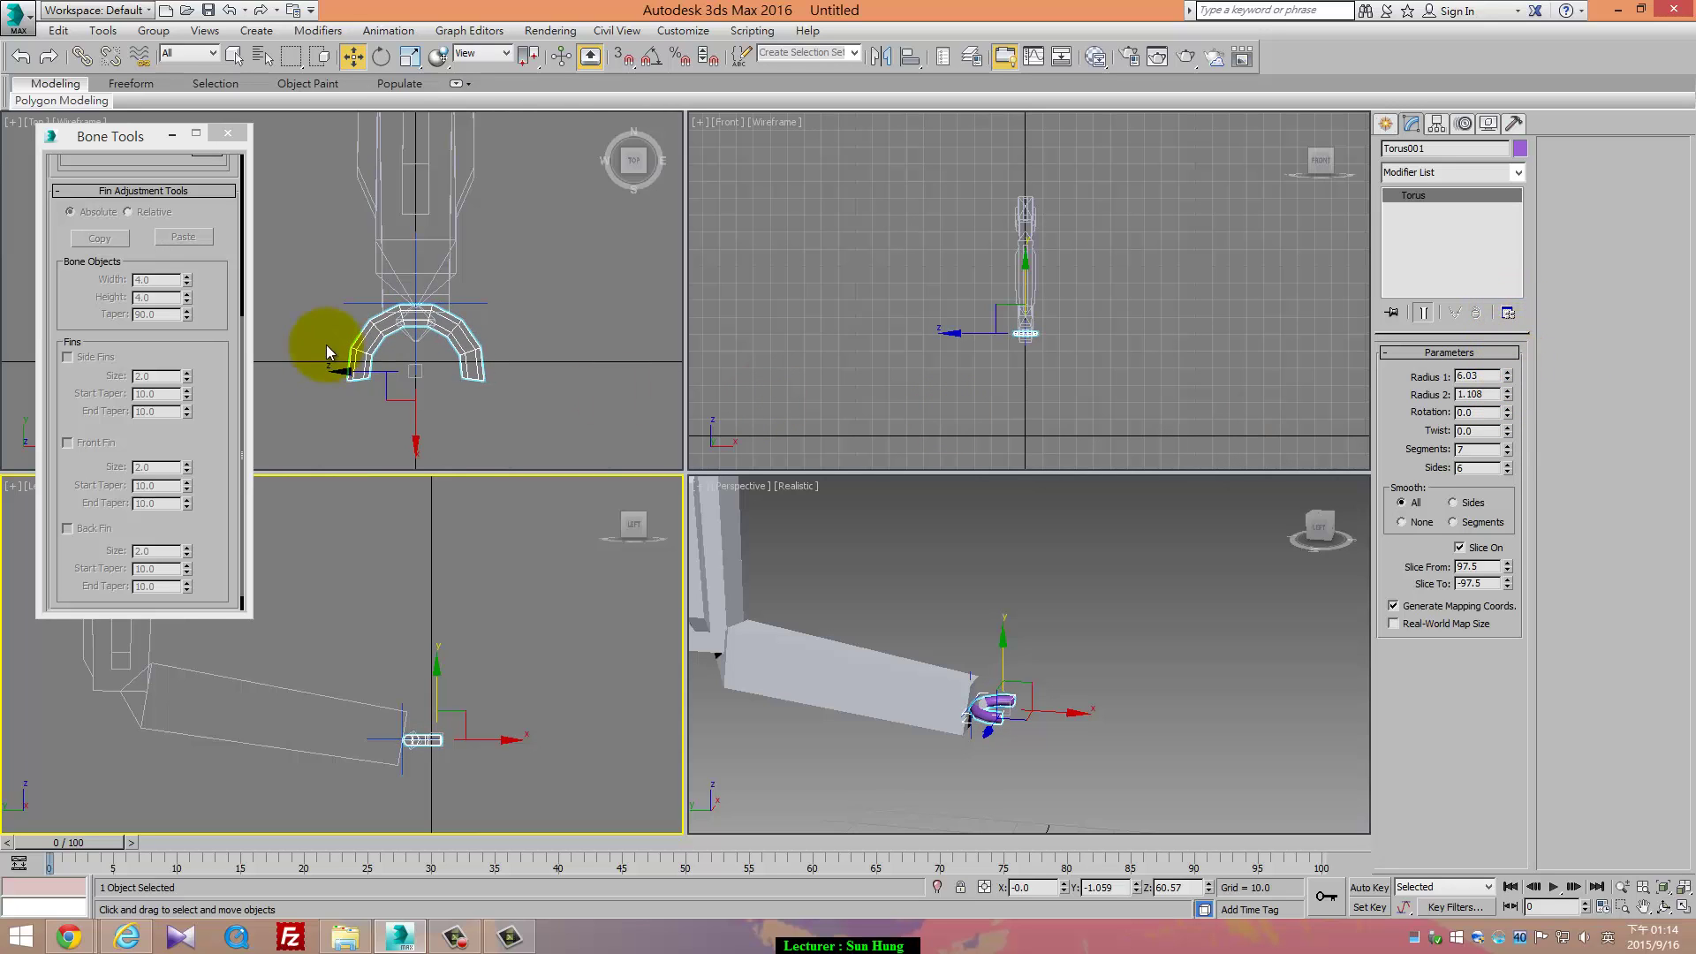
{"action": "left_click", "coordinate": [401, 408]}
{"action": "left_click", "coordinate": [426, 352]}
{"action": "left_click_drag", "start_coordinate": [415, 316], "coordinate": [415, 334]}
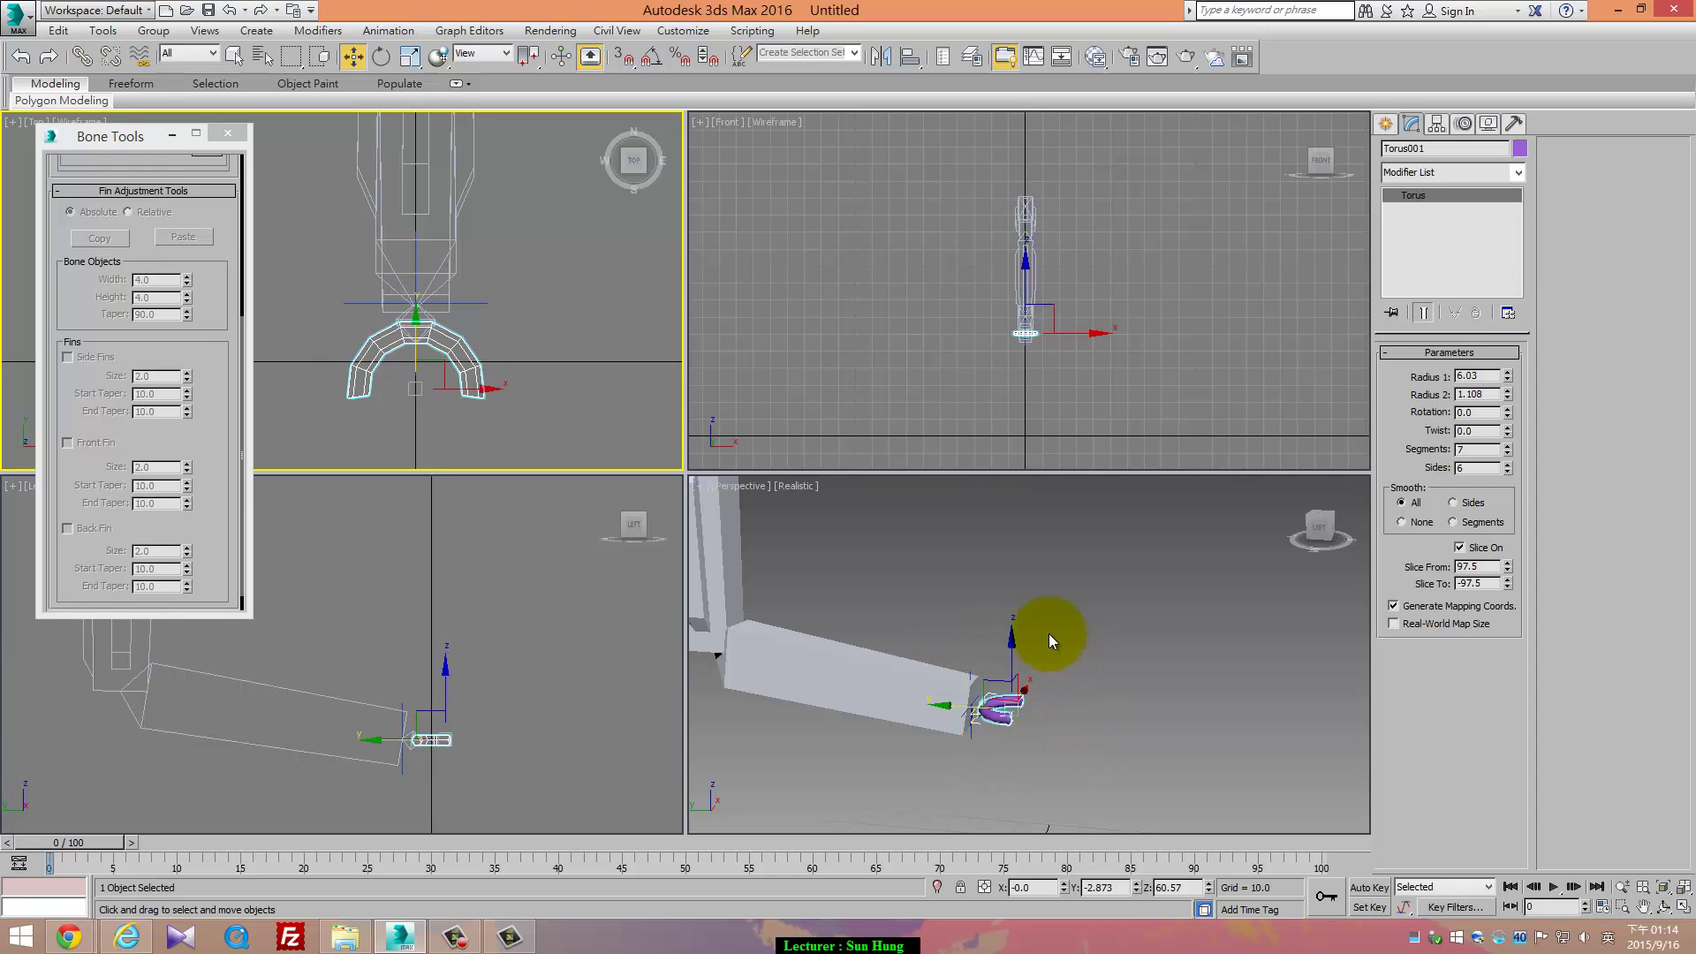
{"action": "middle_click_drag", "start_coordinate": [1047, 633], "coordinate": [1015, 673], "text": "alt"}
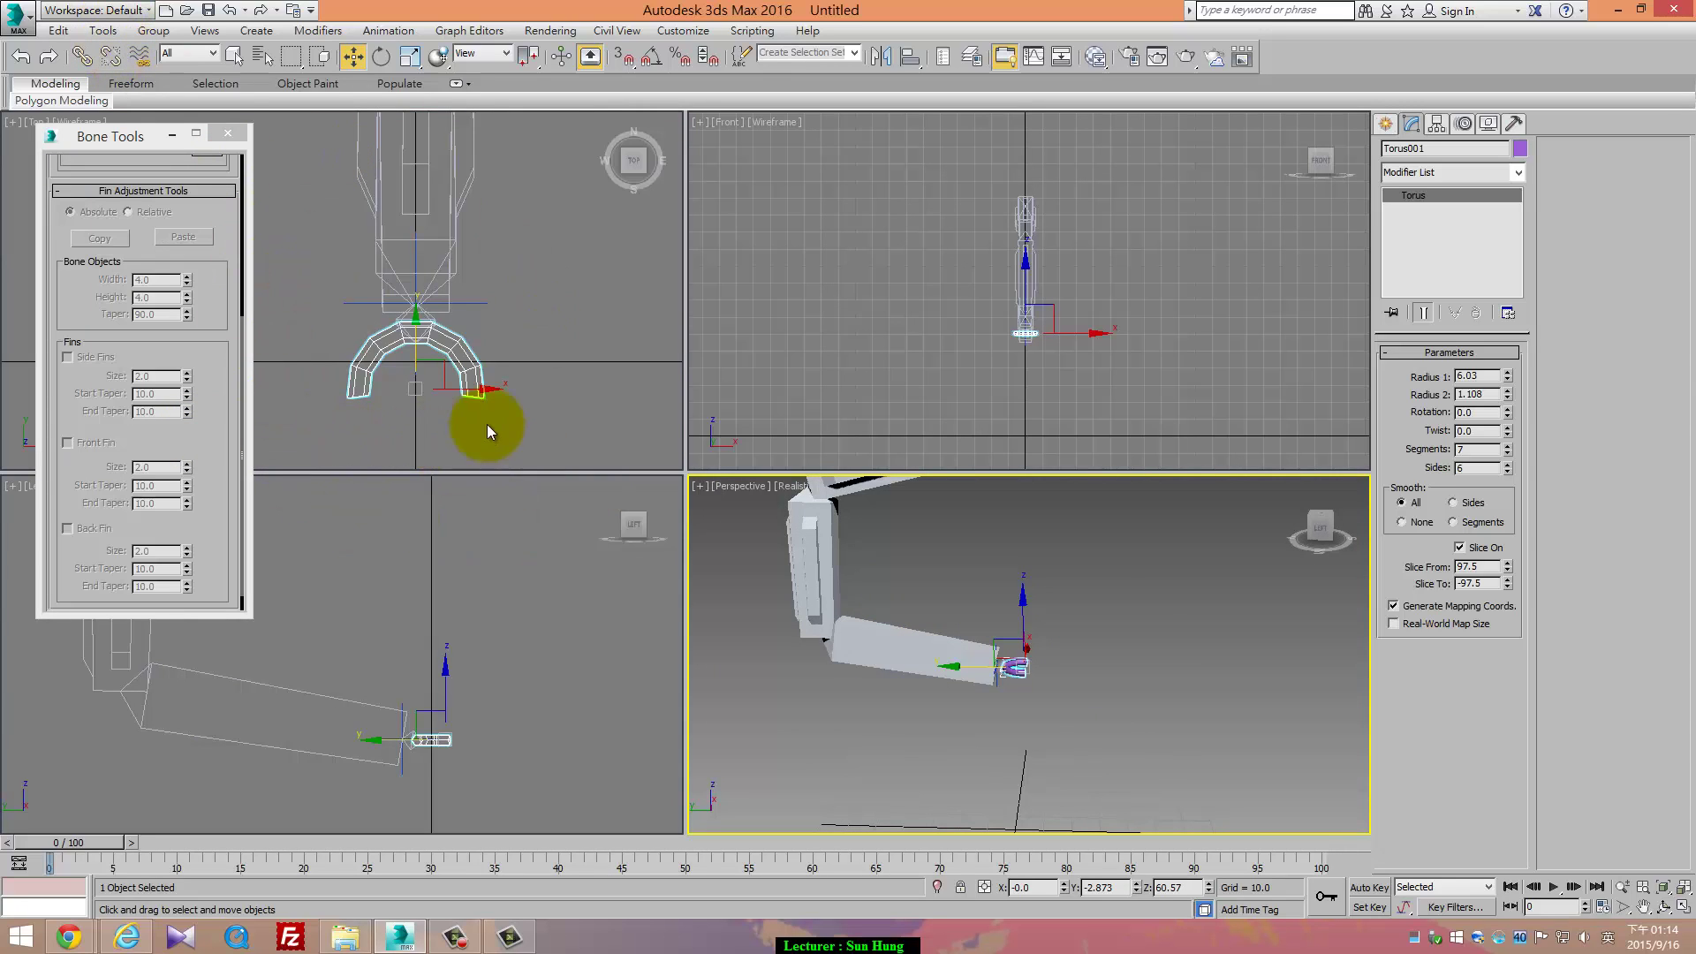
Align the torus to the end bone in the Left viewport by center in X, Y and Z position, matching only the local Y axis orientation
{"action": "right_click", "coordinate": [454, 586]}
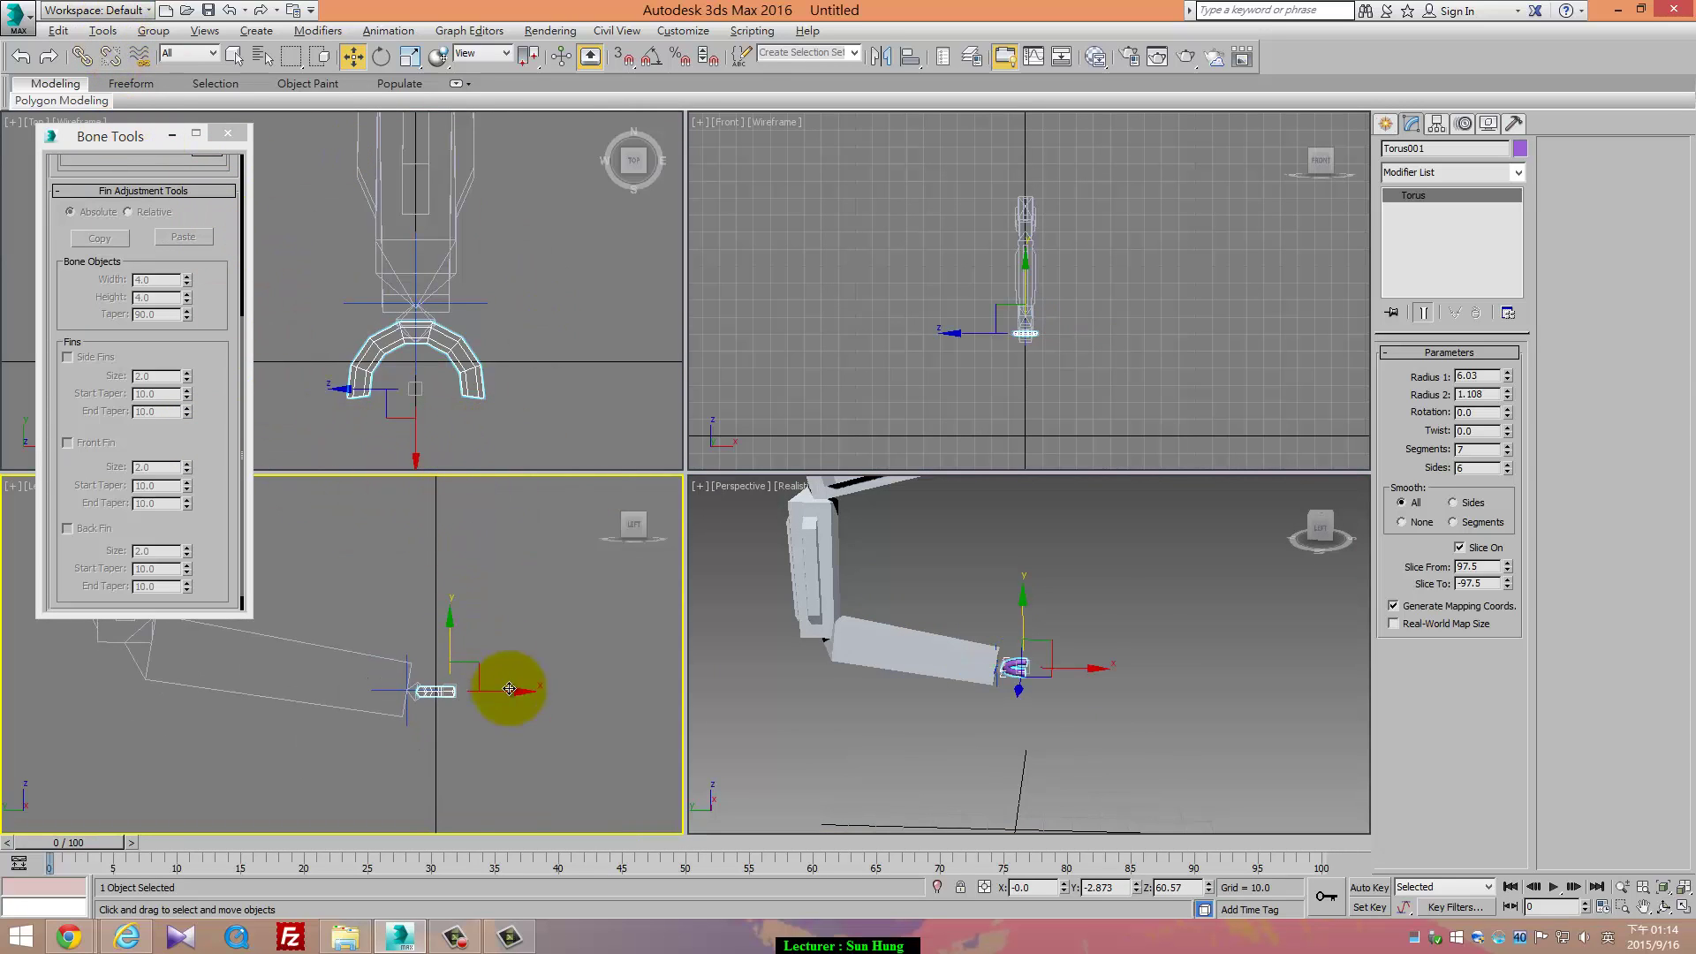
{"action": "key", "text": "alt+a"}
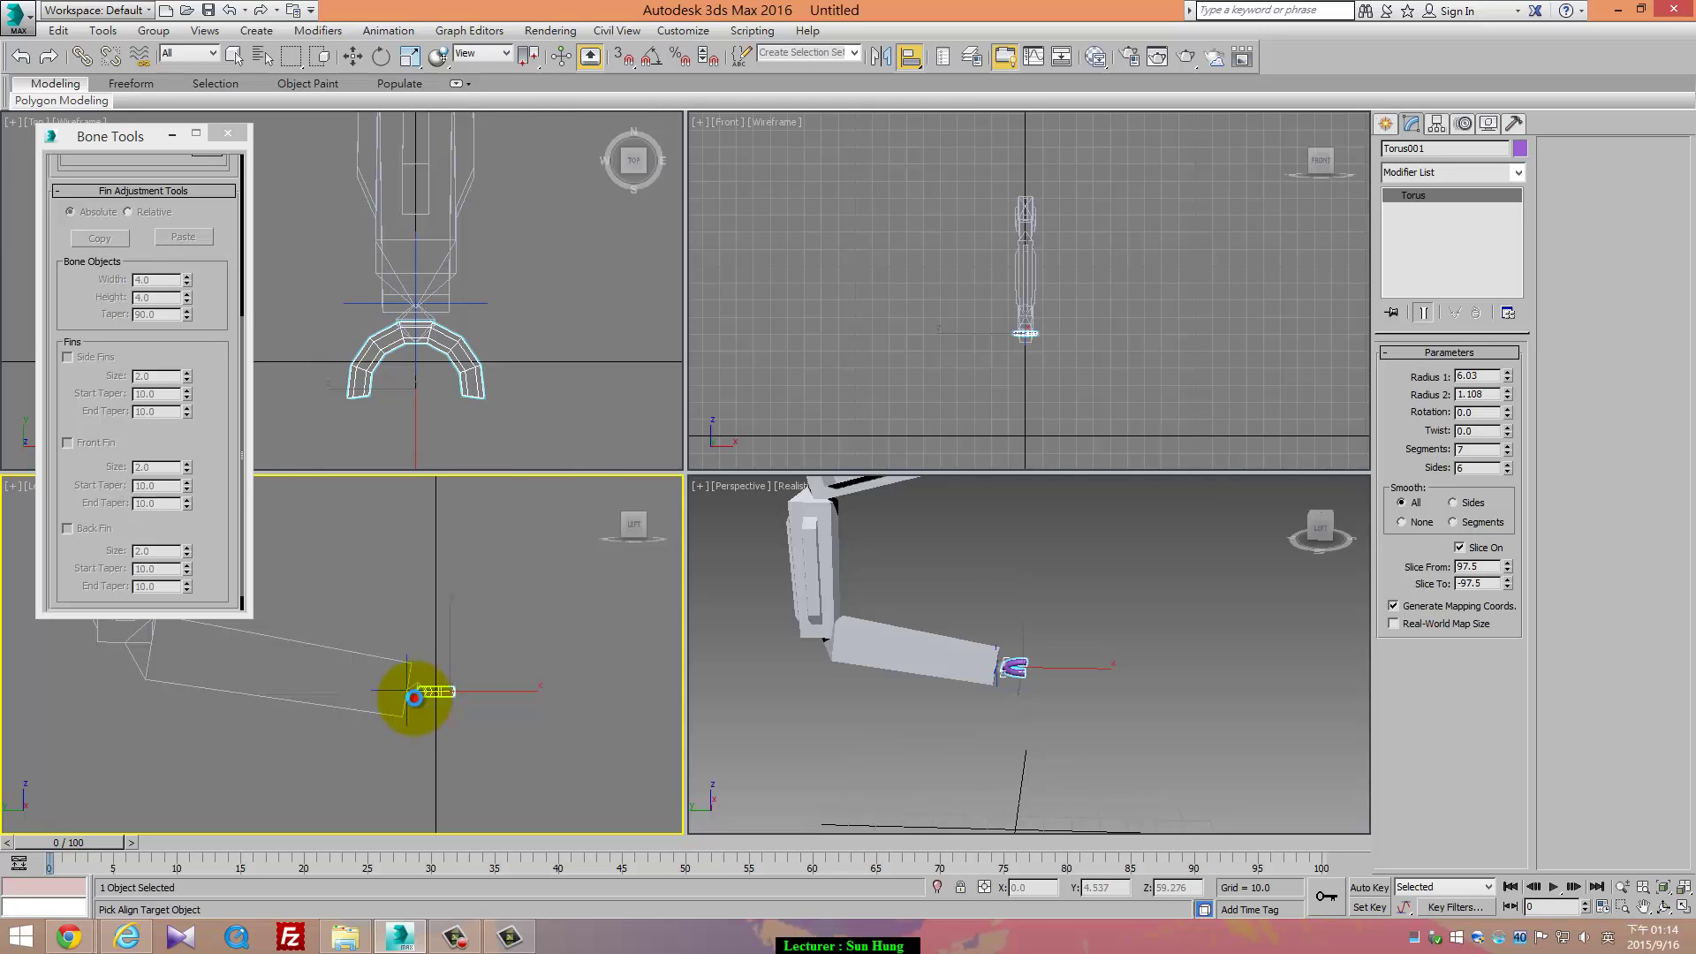
{"action": "left_click", "coordinate": [414, 697]}
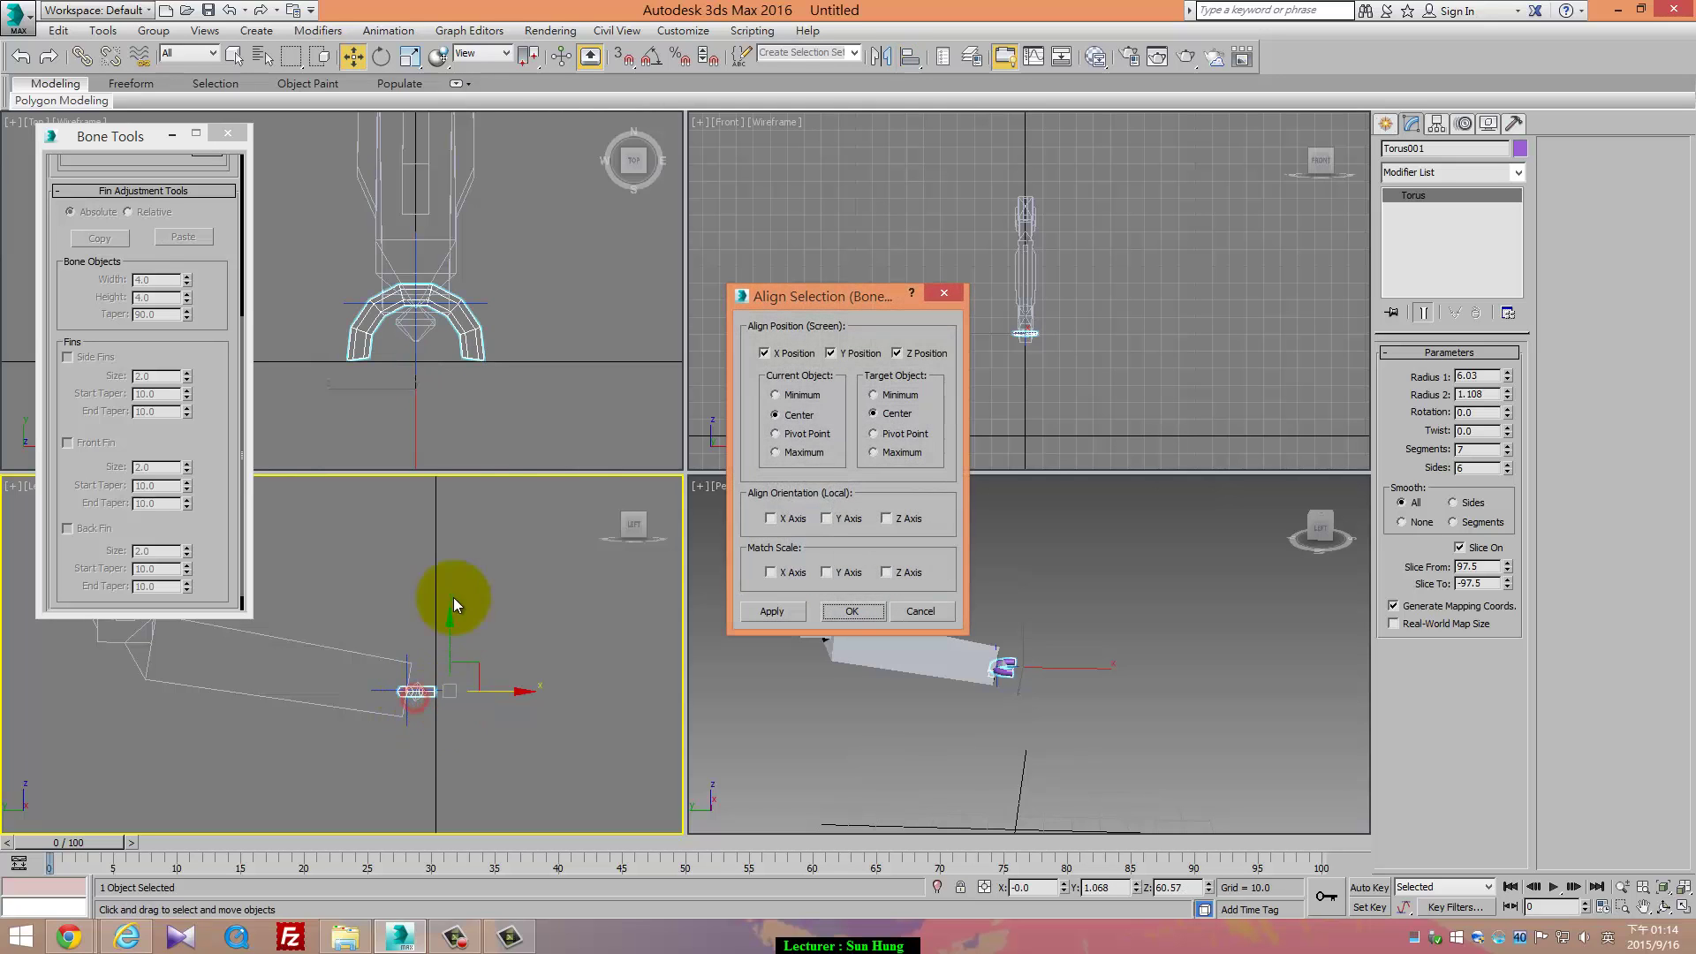
{"action": "left_click", "coordinate": [775, 570]}
{"action": "left_click", "coordinate": [776, 571]}
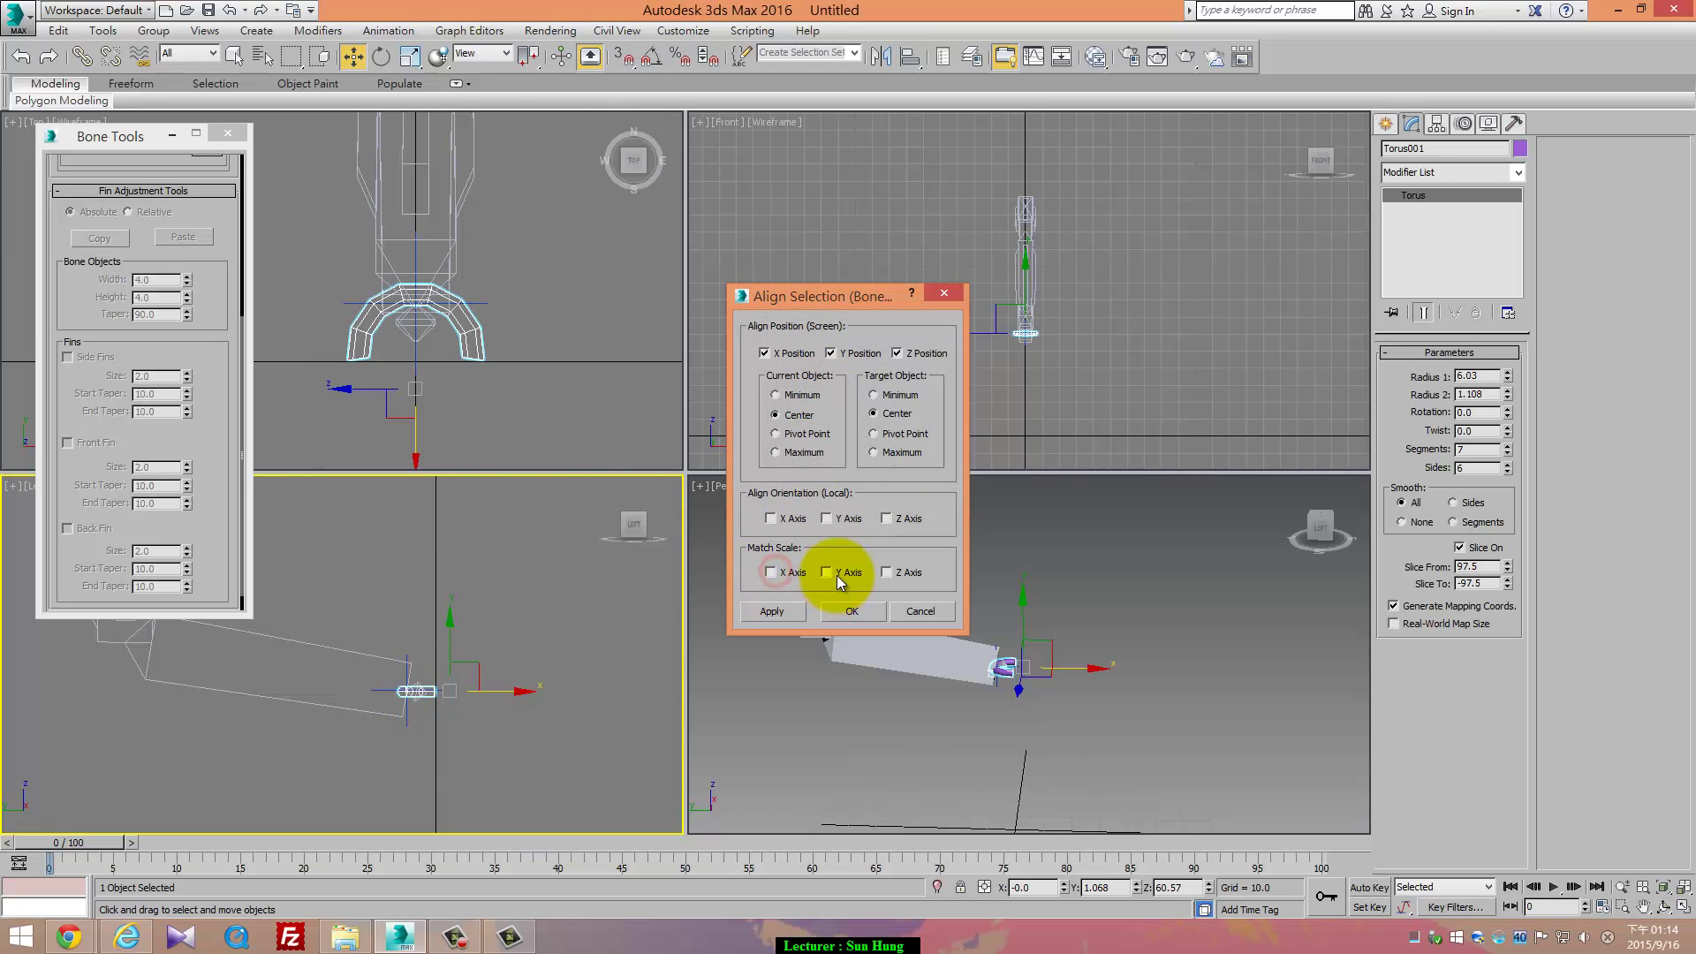
{"action": "left_click", "coordinate": [828, 518]}
{"action": "left_click", "coordinate": [830, 518]}
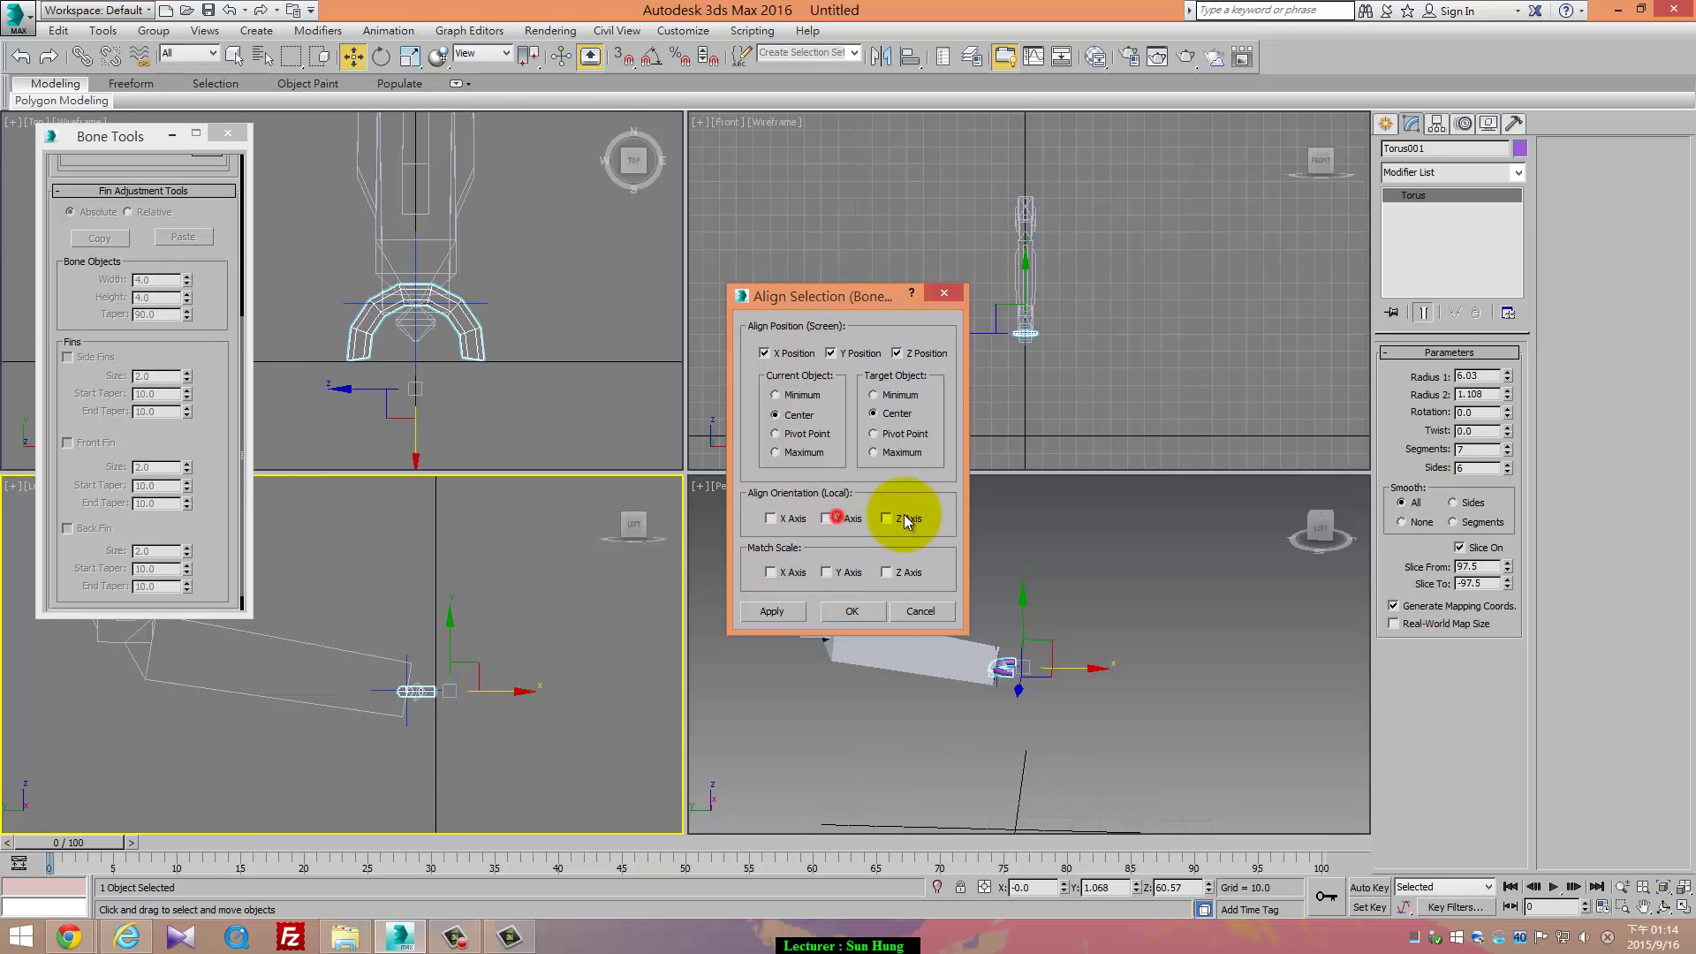
{"action": "left_click", "coordinate": [887, 518]}
{"action": "left_click", "coordinate": [908, 521]}
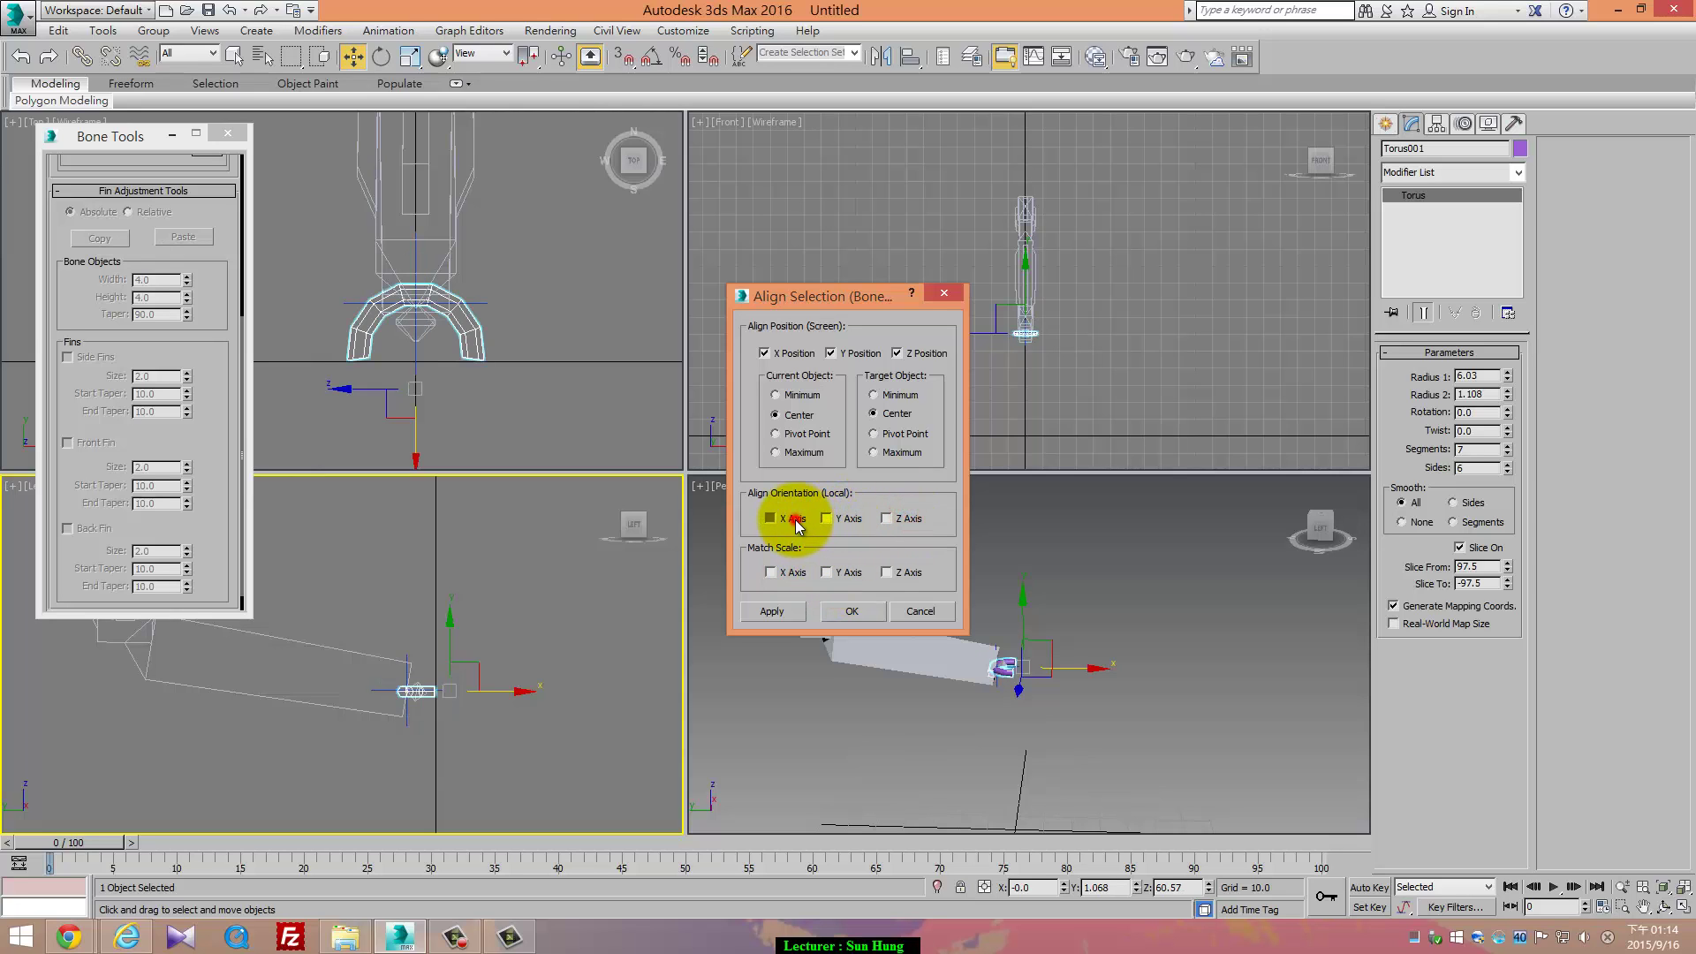
{"action": "left_click", "coordinate": [792, 518]}
{"action": "left_click", "coordinate": [793, 518]}
{"action": "left_click", "coordinate": [848, 527]}
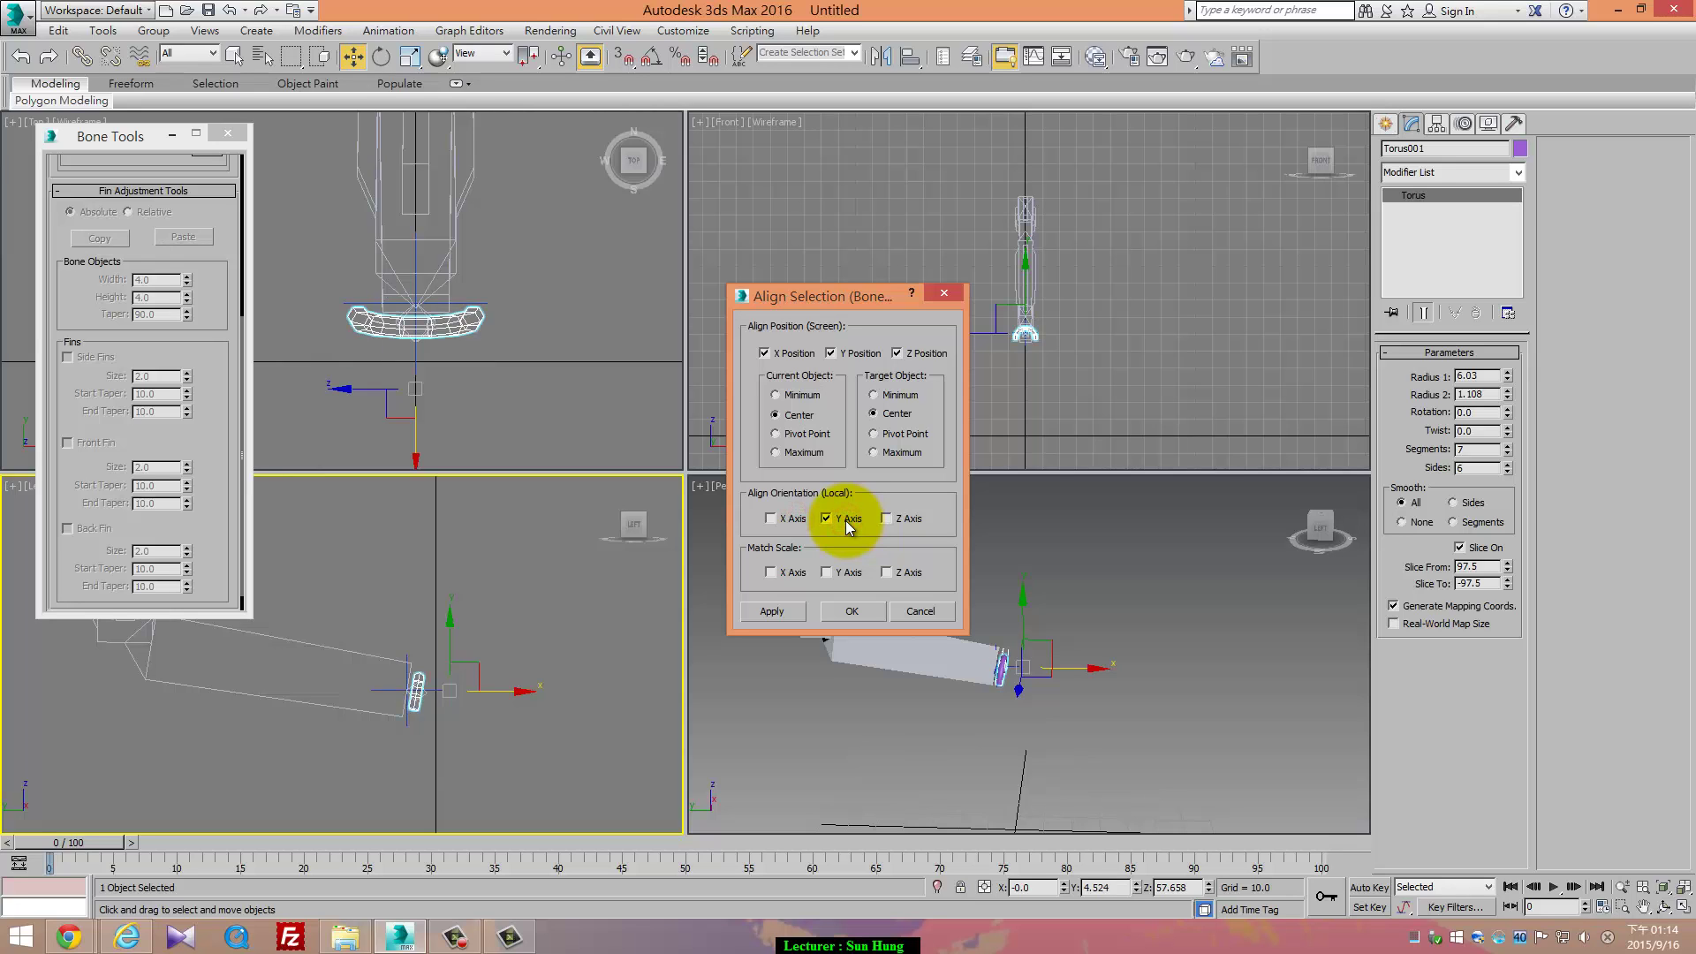
{"action": "left_click", "coordinate": [852, 611]}
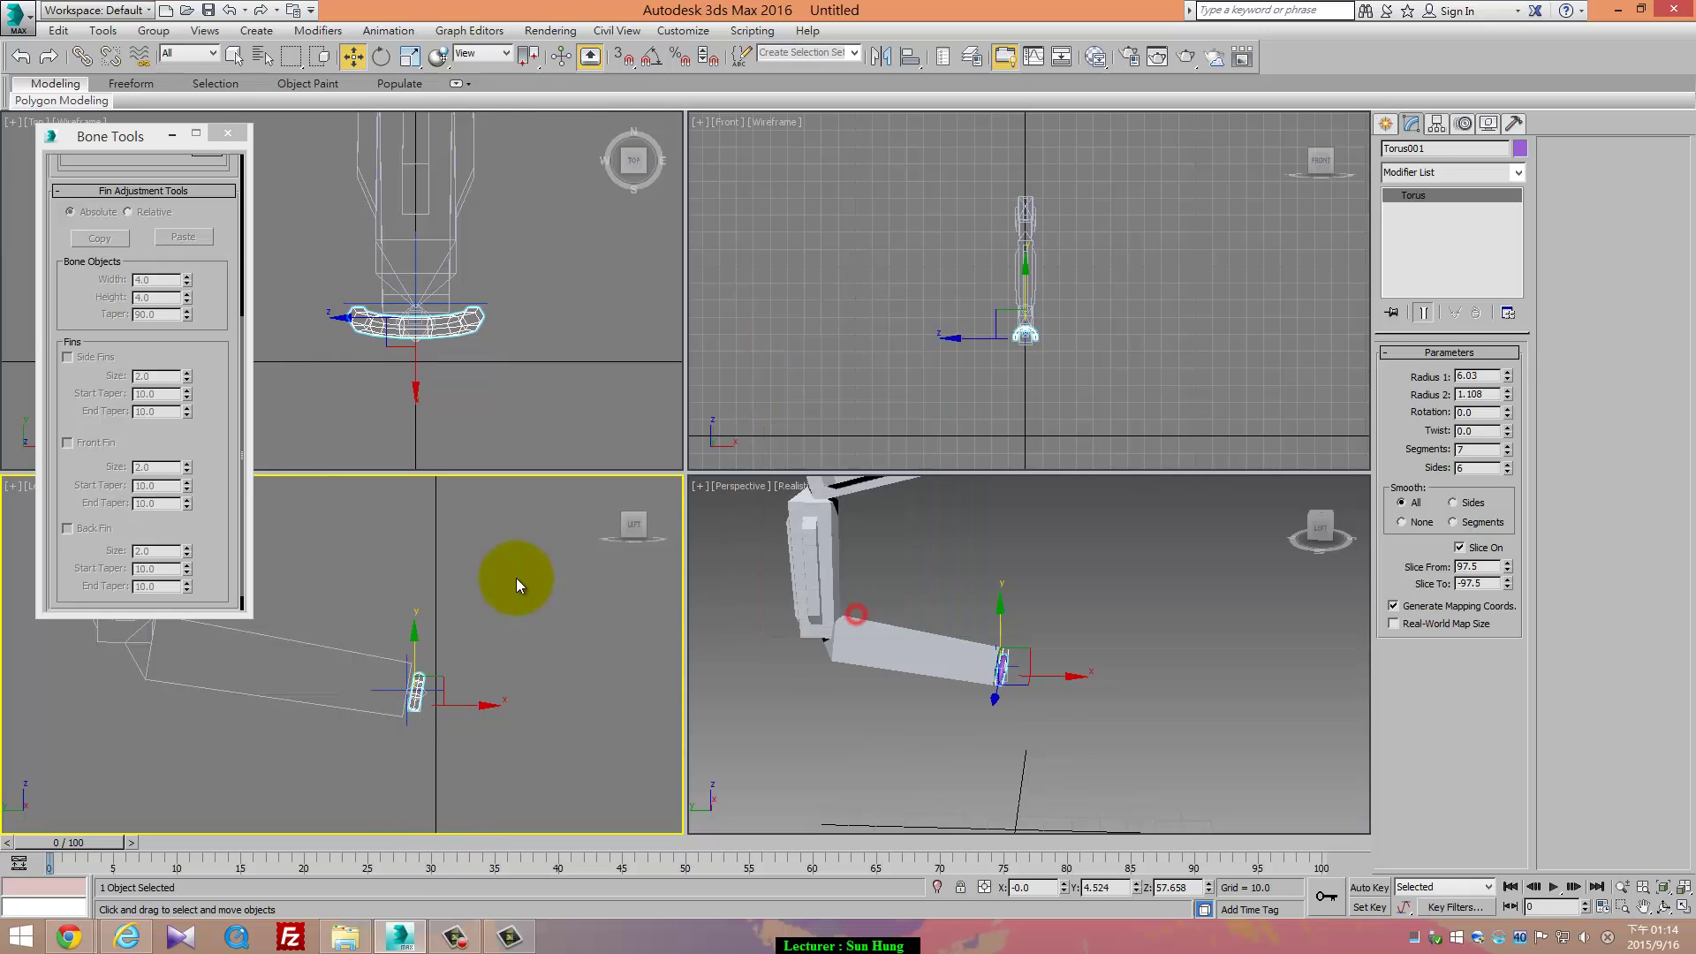
Turn on angle snap and rotate the torus 90 degrees in the Left viewport so its opening points away from the bone
{"action": "left_click", "coordinate": [381, 56]}
{"action": "key", "text": "a"}
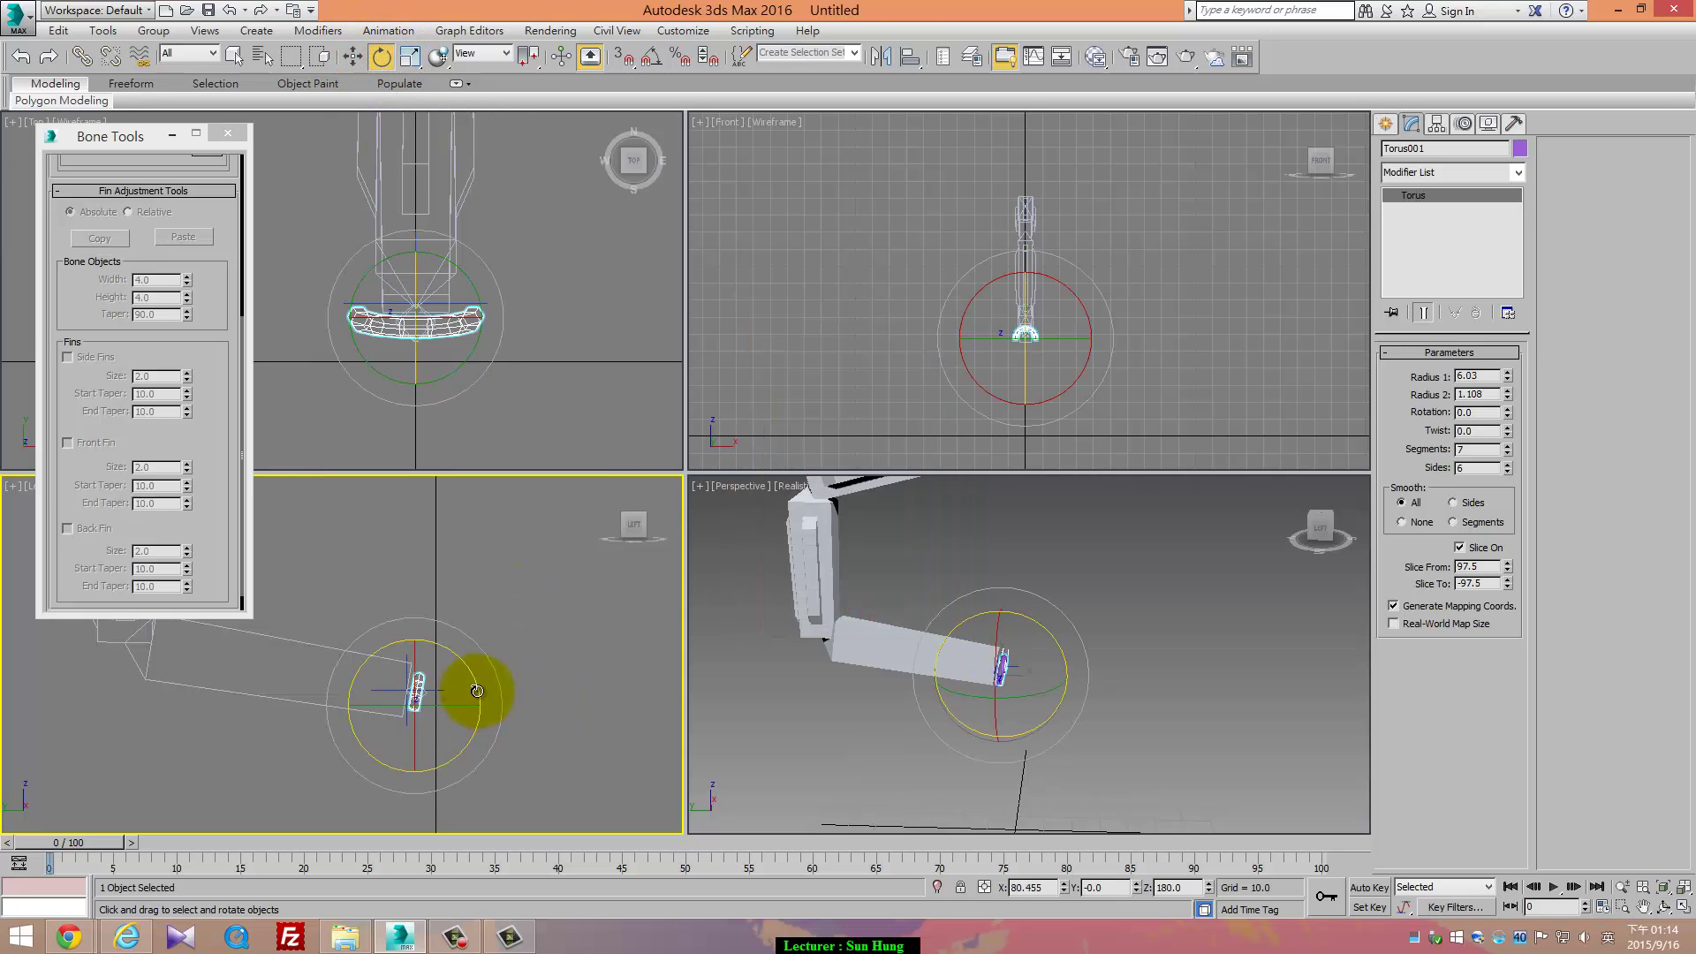
{"action": "left_click_drag", "start_coordinate": [473, 692], "coordinate": [439, 621]}
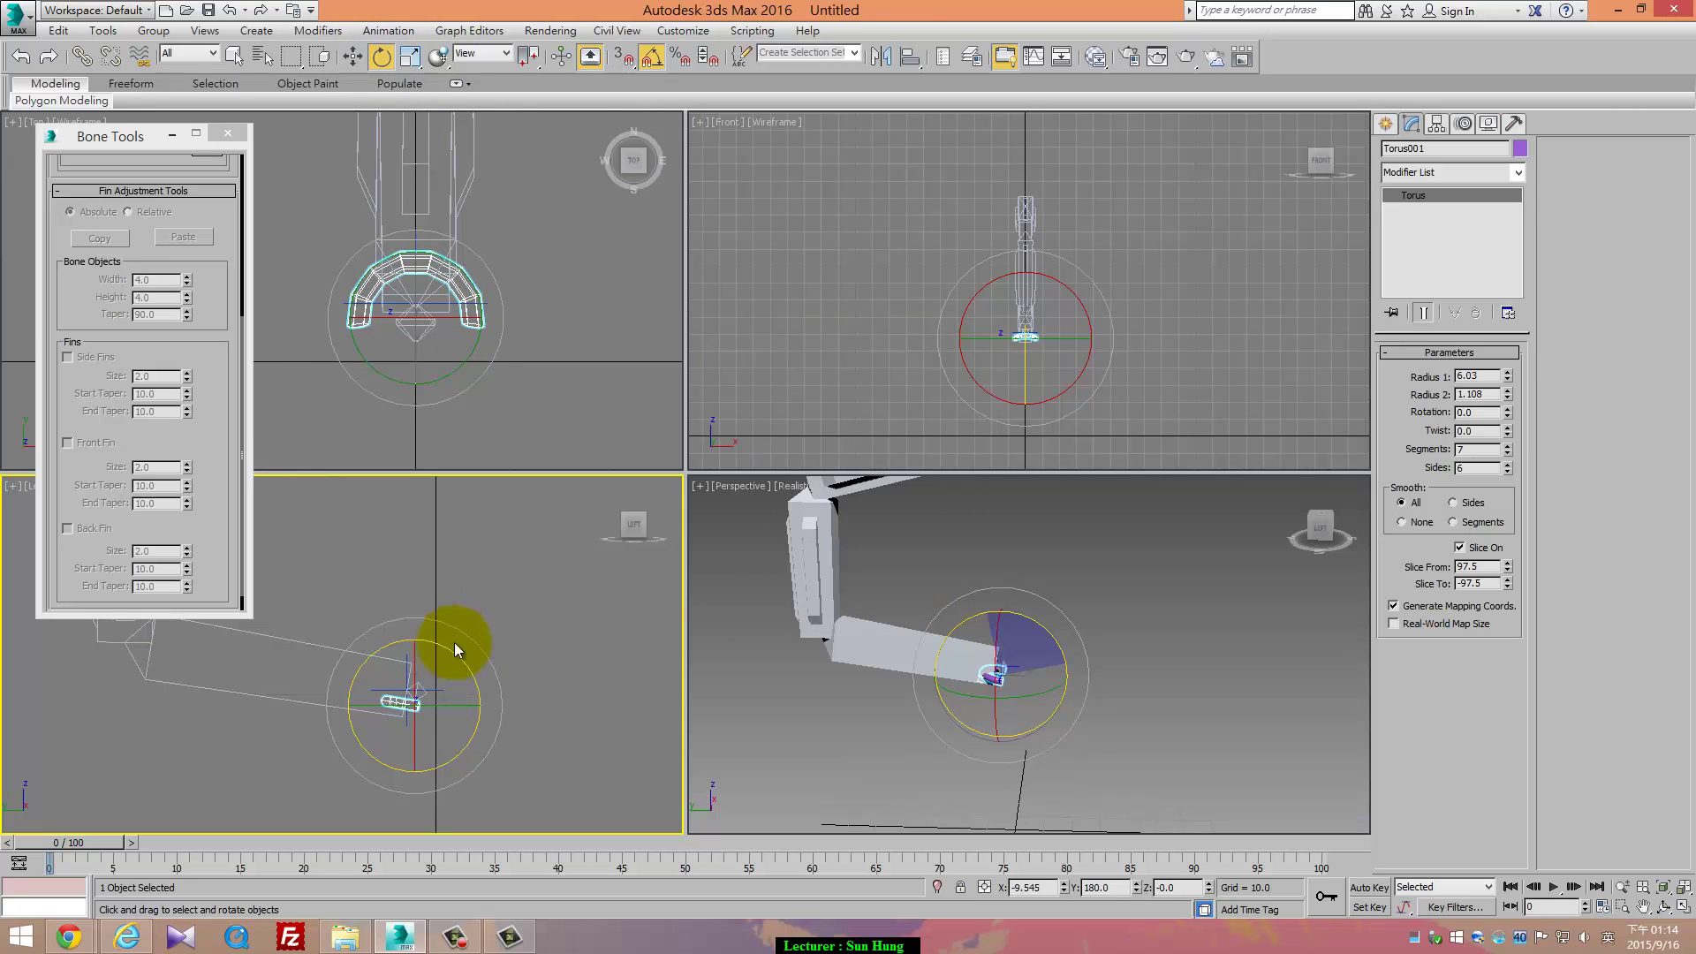
{"action": "right_click", "coordinate": [478, 701]}
{"action": "left_click", "coordinate": [439, 593]}
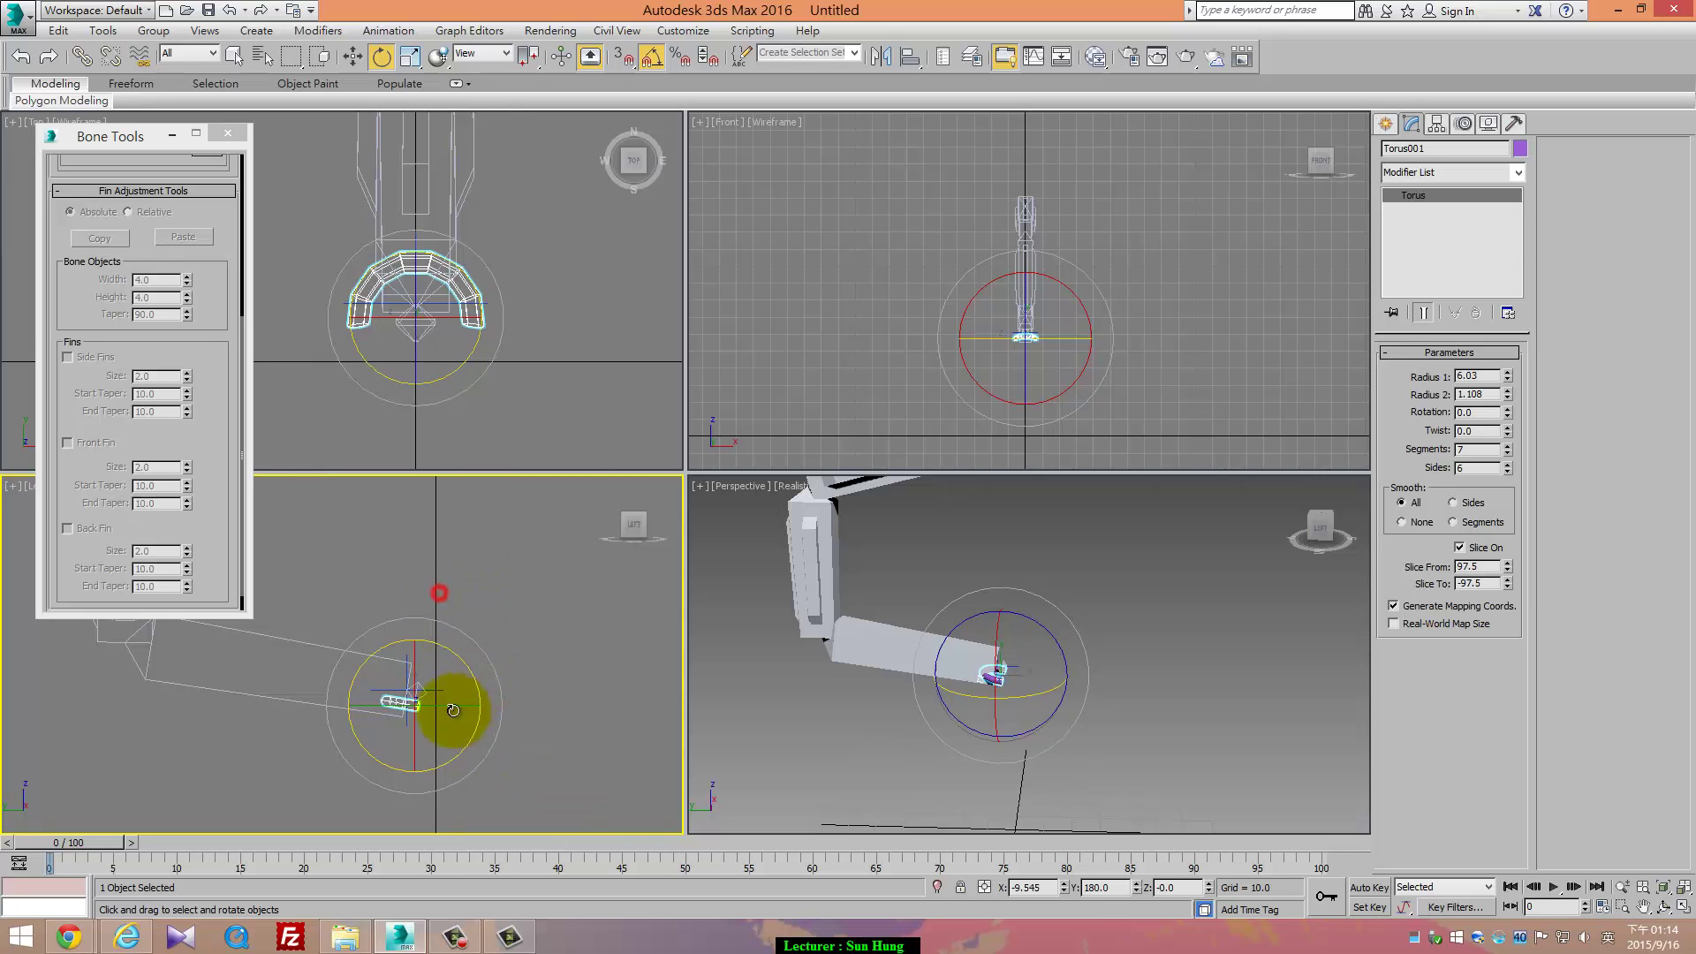
Align the torus to the end bone again by X, Y and Z position, center to center, with no orientation axis matched
{"action": "key", "text": "alt+a"}
{"action": "left_click", "coordinate": [421, 695]}
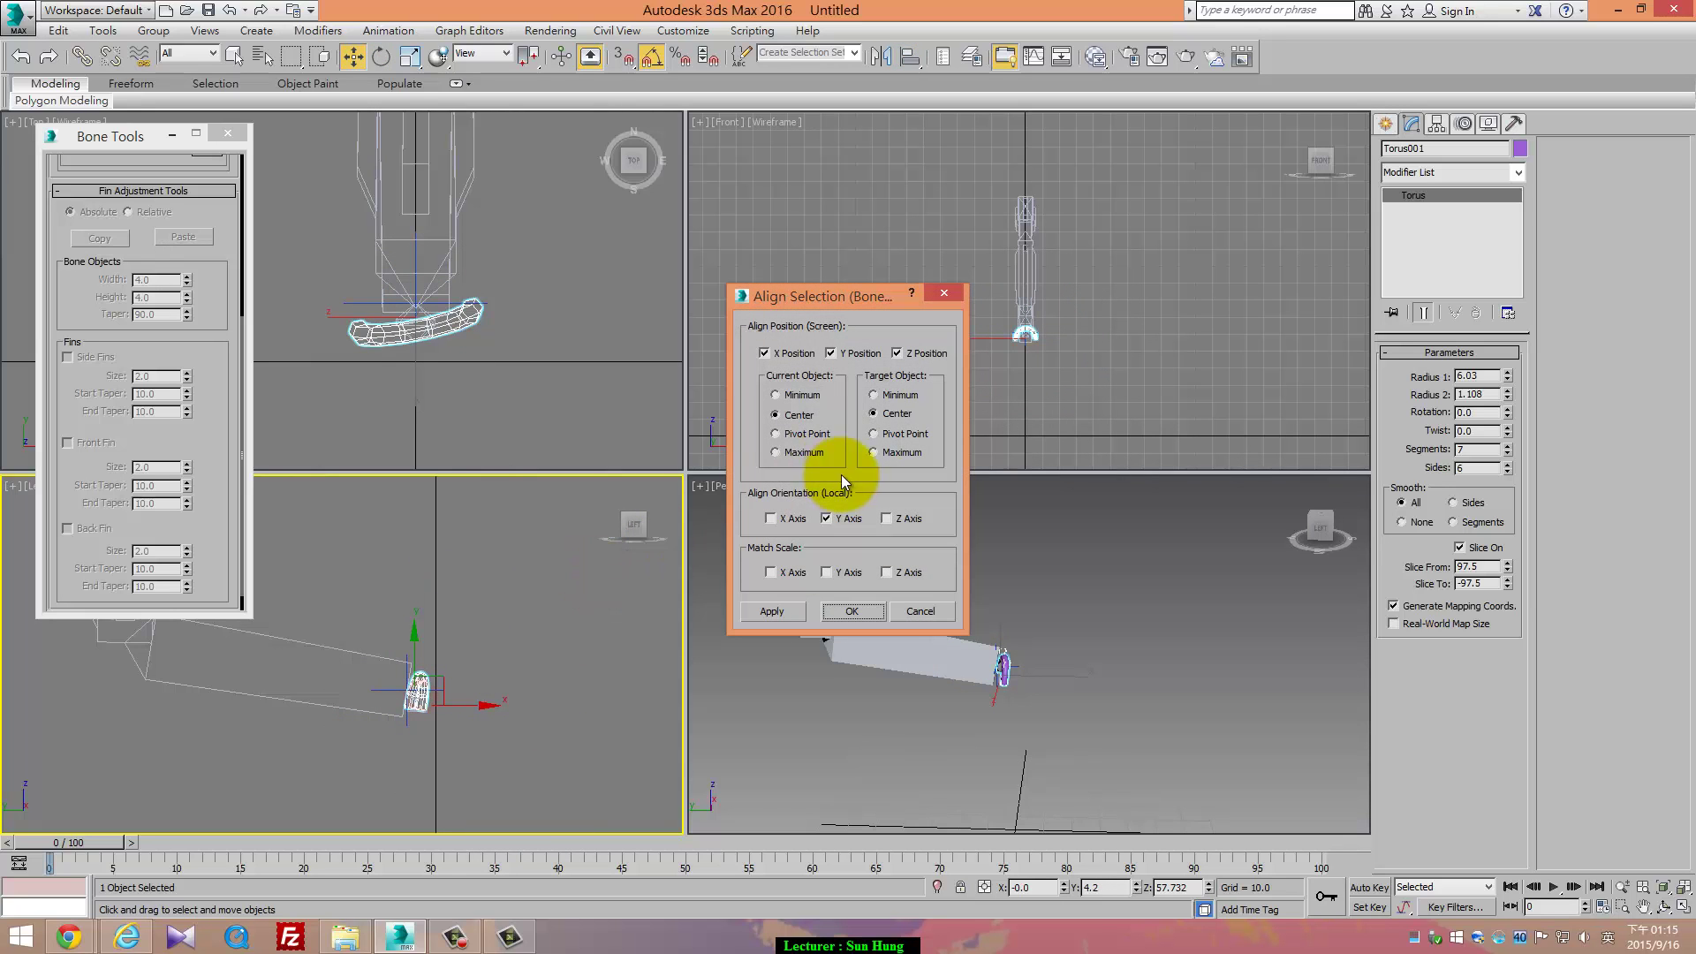
{"action": "left_click", "coordinate": [830, 518]}
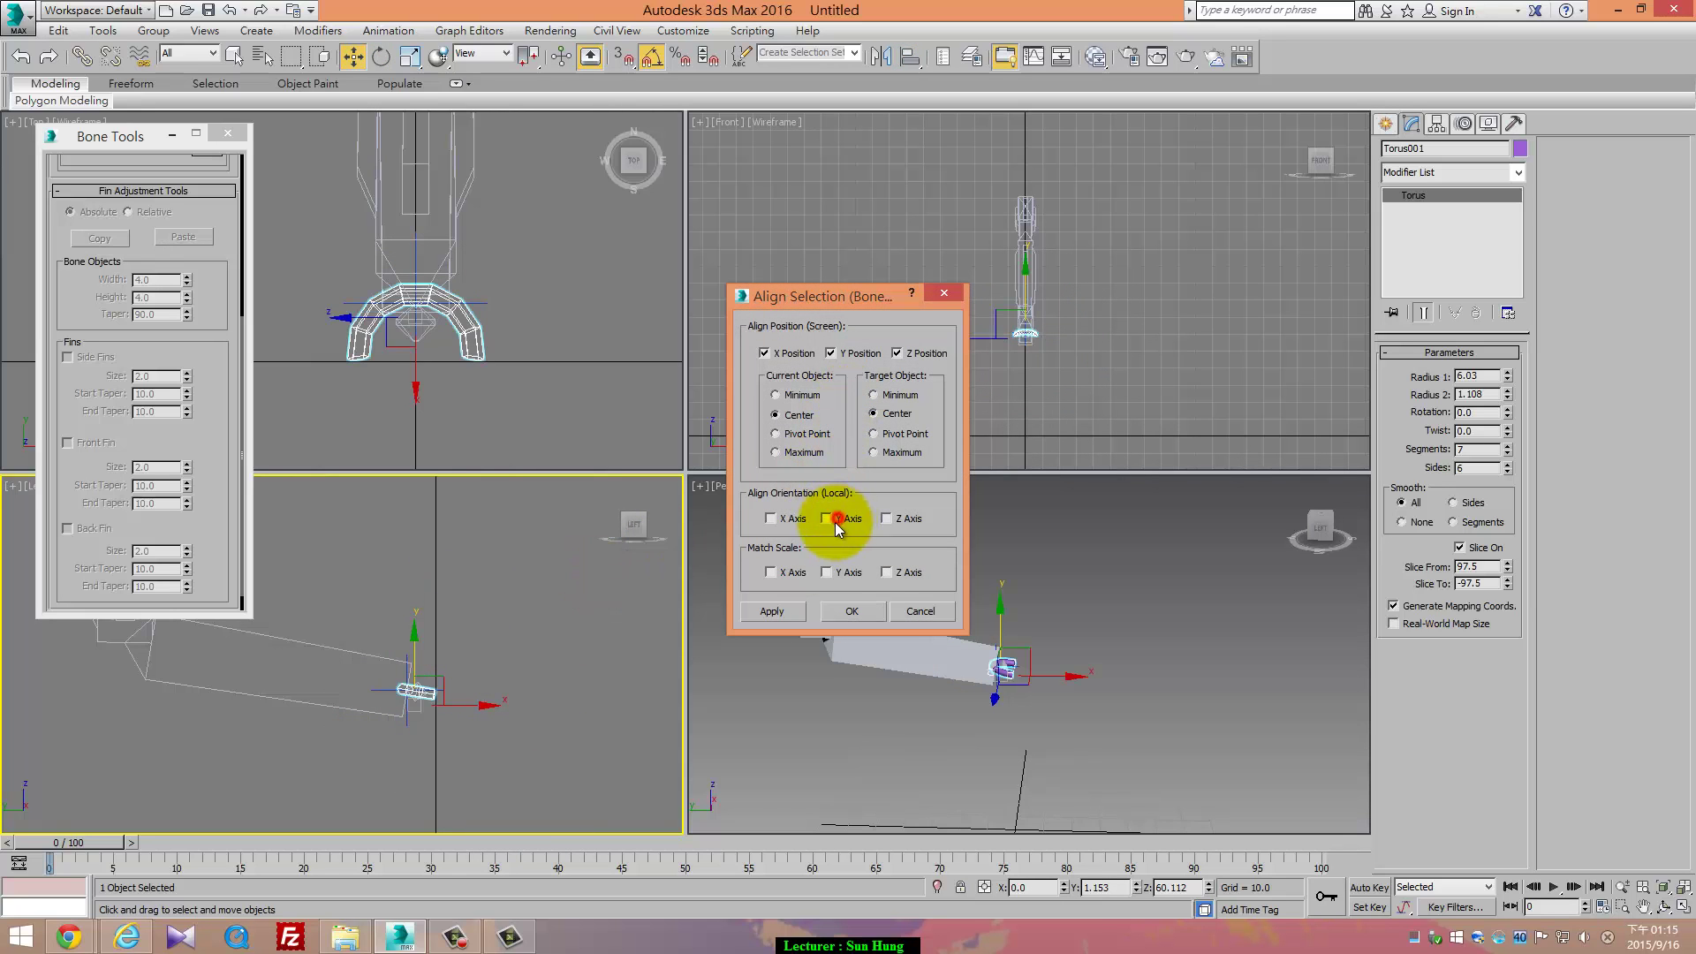
{"action": "left_click", "coordinate": [861, 618]}
Set the reference coordinate system to Local and move the torus outward along its own Y axis to the end bone's tip
{"action": "right_click", "coordinate": [459, 721]}
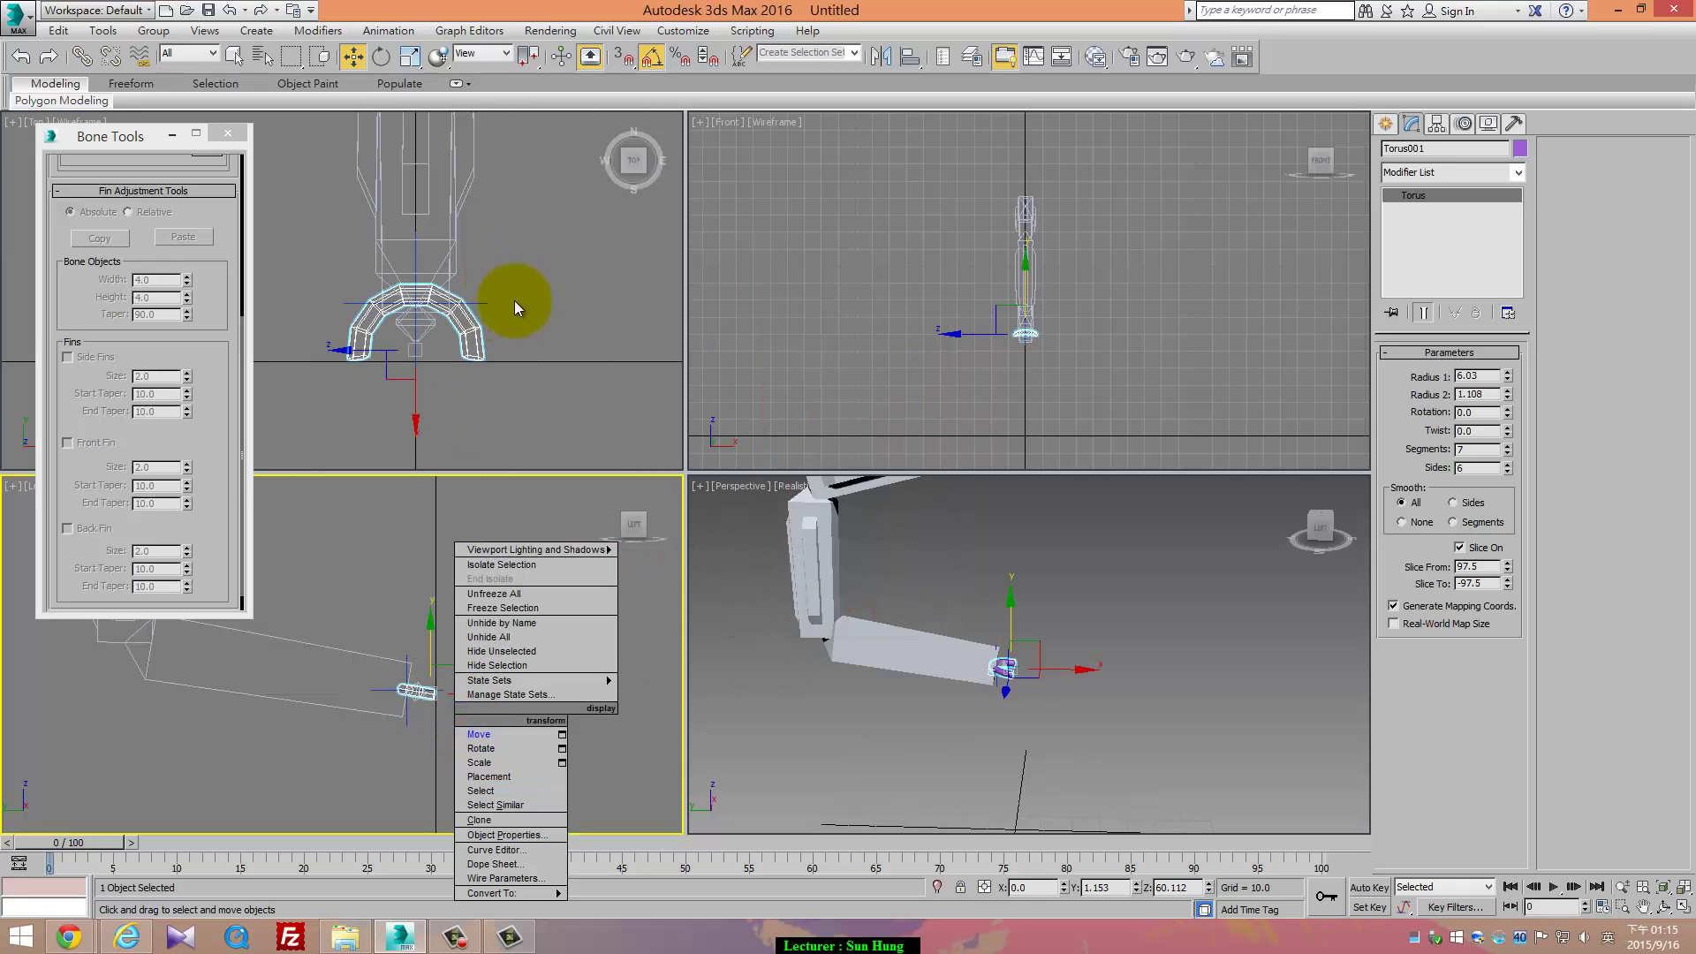
{"action": "left_click", "coordinate": [415, 62]}
{"action": "left_click", "coordinate": [490, 55]}
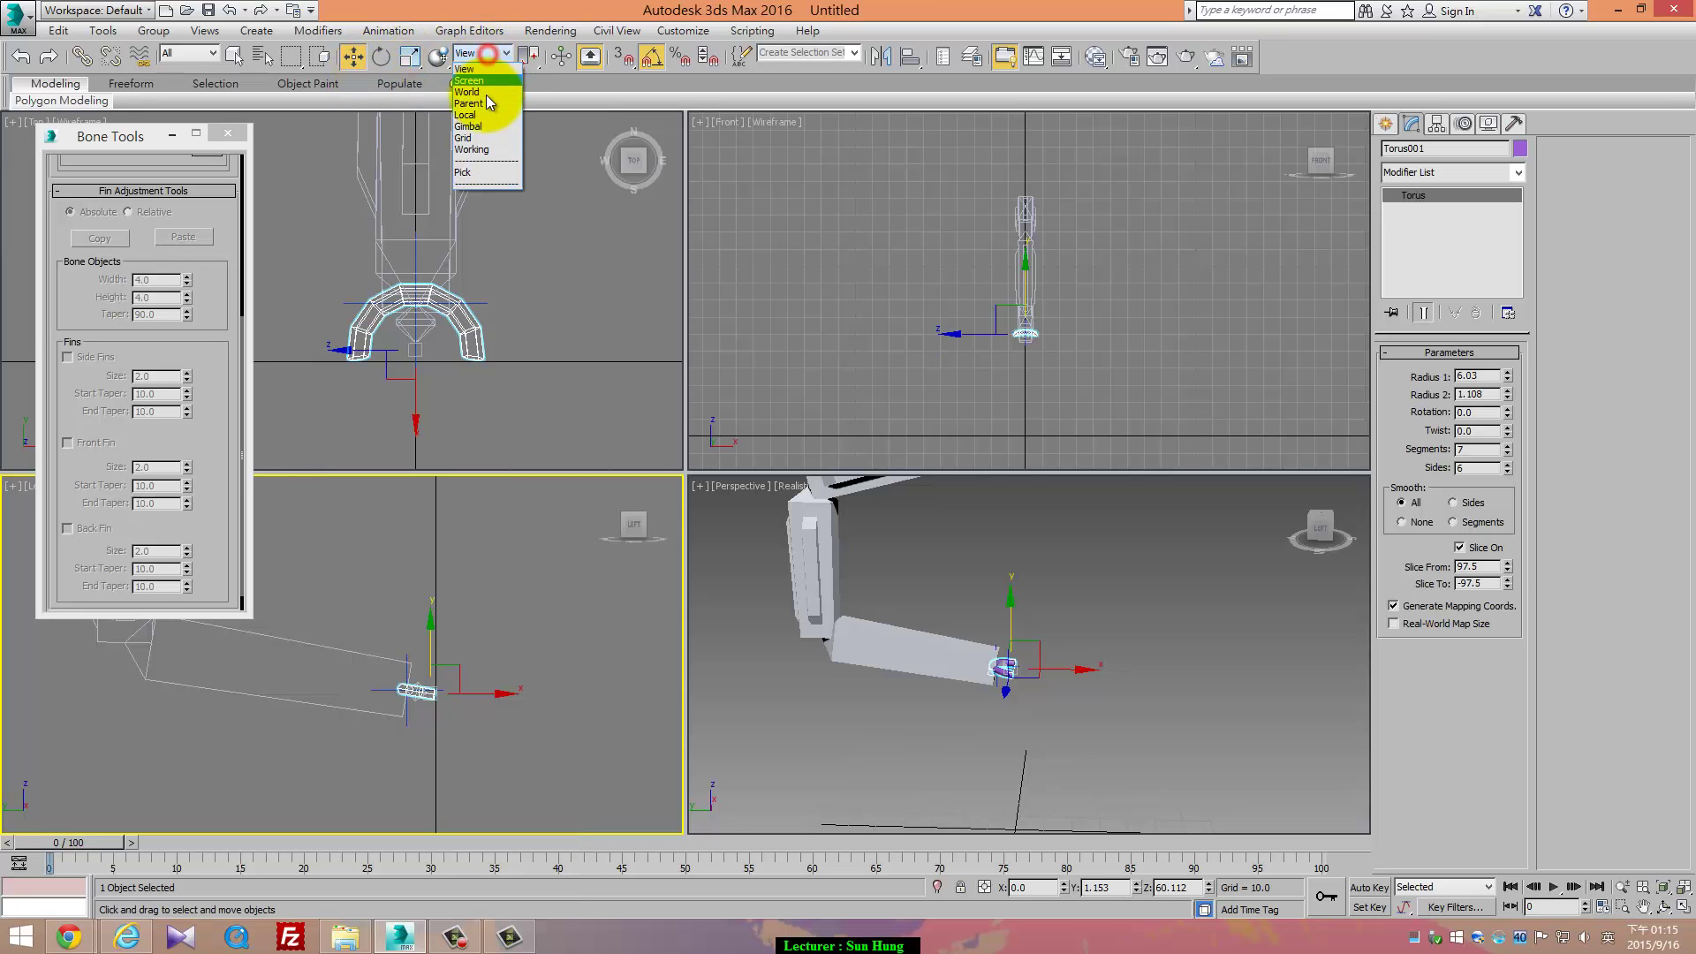
{"action": "left_click", "coordinate": [481, 118]}
{"action": "scroll", "coordinate": [456, 697], "scroll_direction": "up", "scroll_amount": 4}
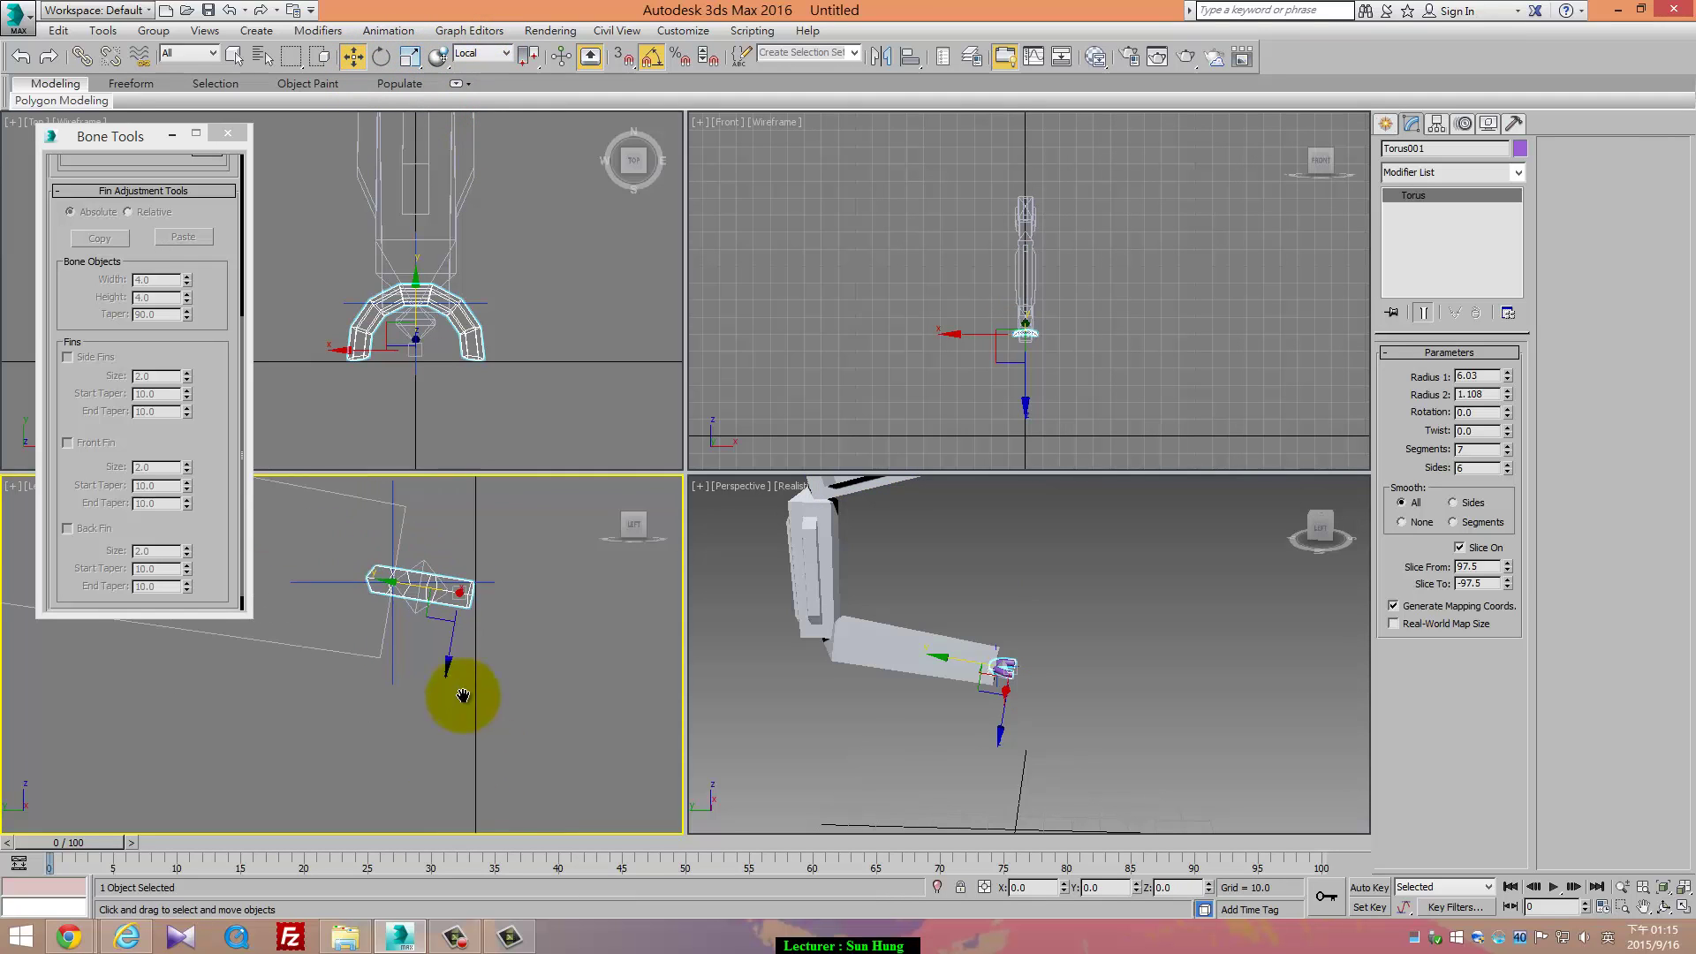
{"action": "left_click_drag", "start_coordinate": [452, 607], "coordinate": [452, 643]}
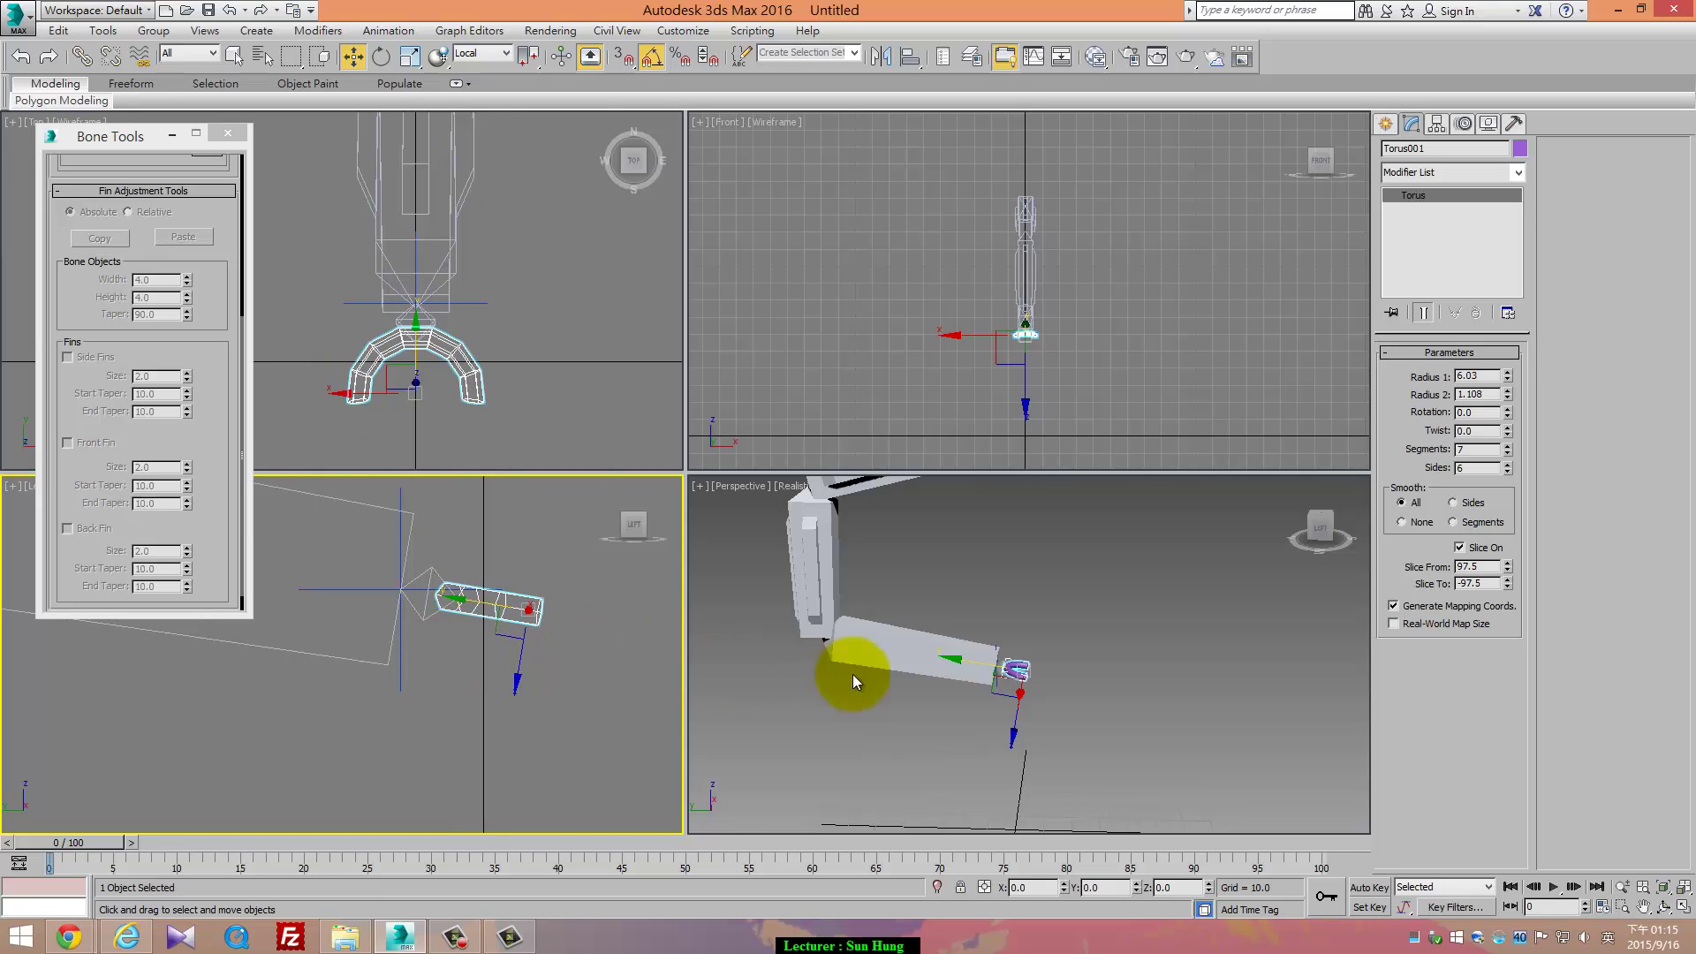
{"action": "middle_click_drag", "start_coordinate": [1046, 692], "coordinate": [1033, 724], "text": "alt"}
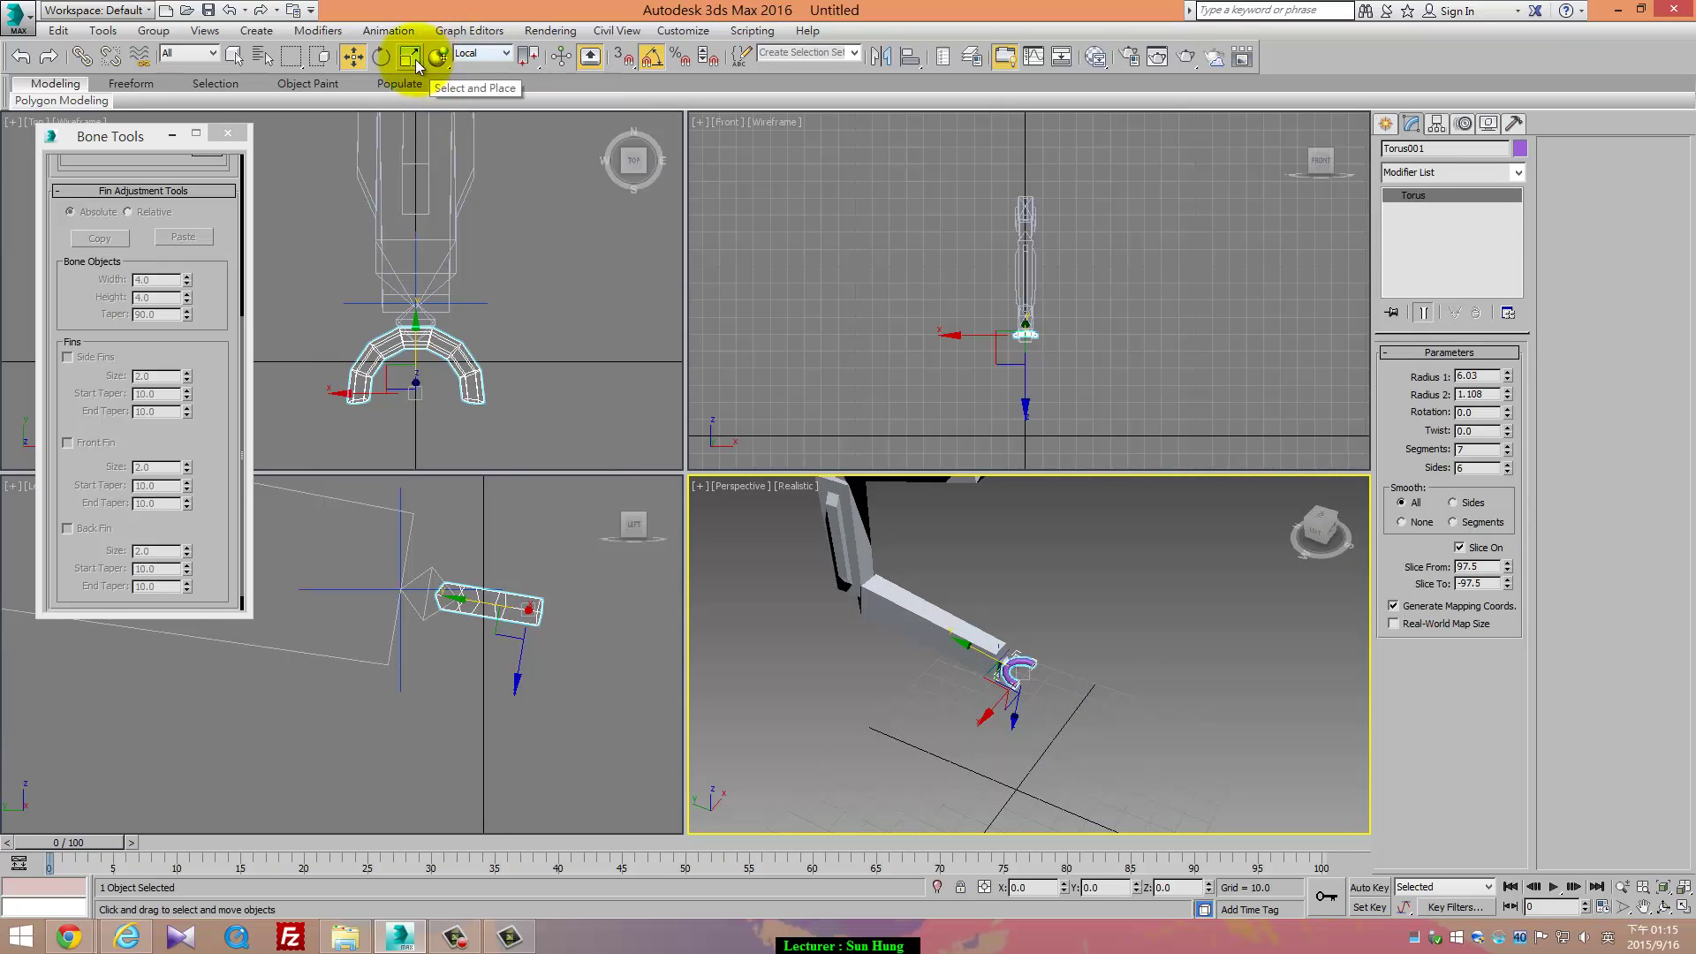
Return the reference coordinate system to View and link the torus to the small end bone as its parent
{"action": "left_click", "coordinate": [481, 54]}
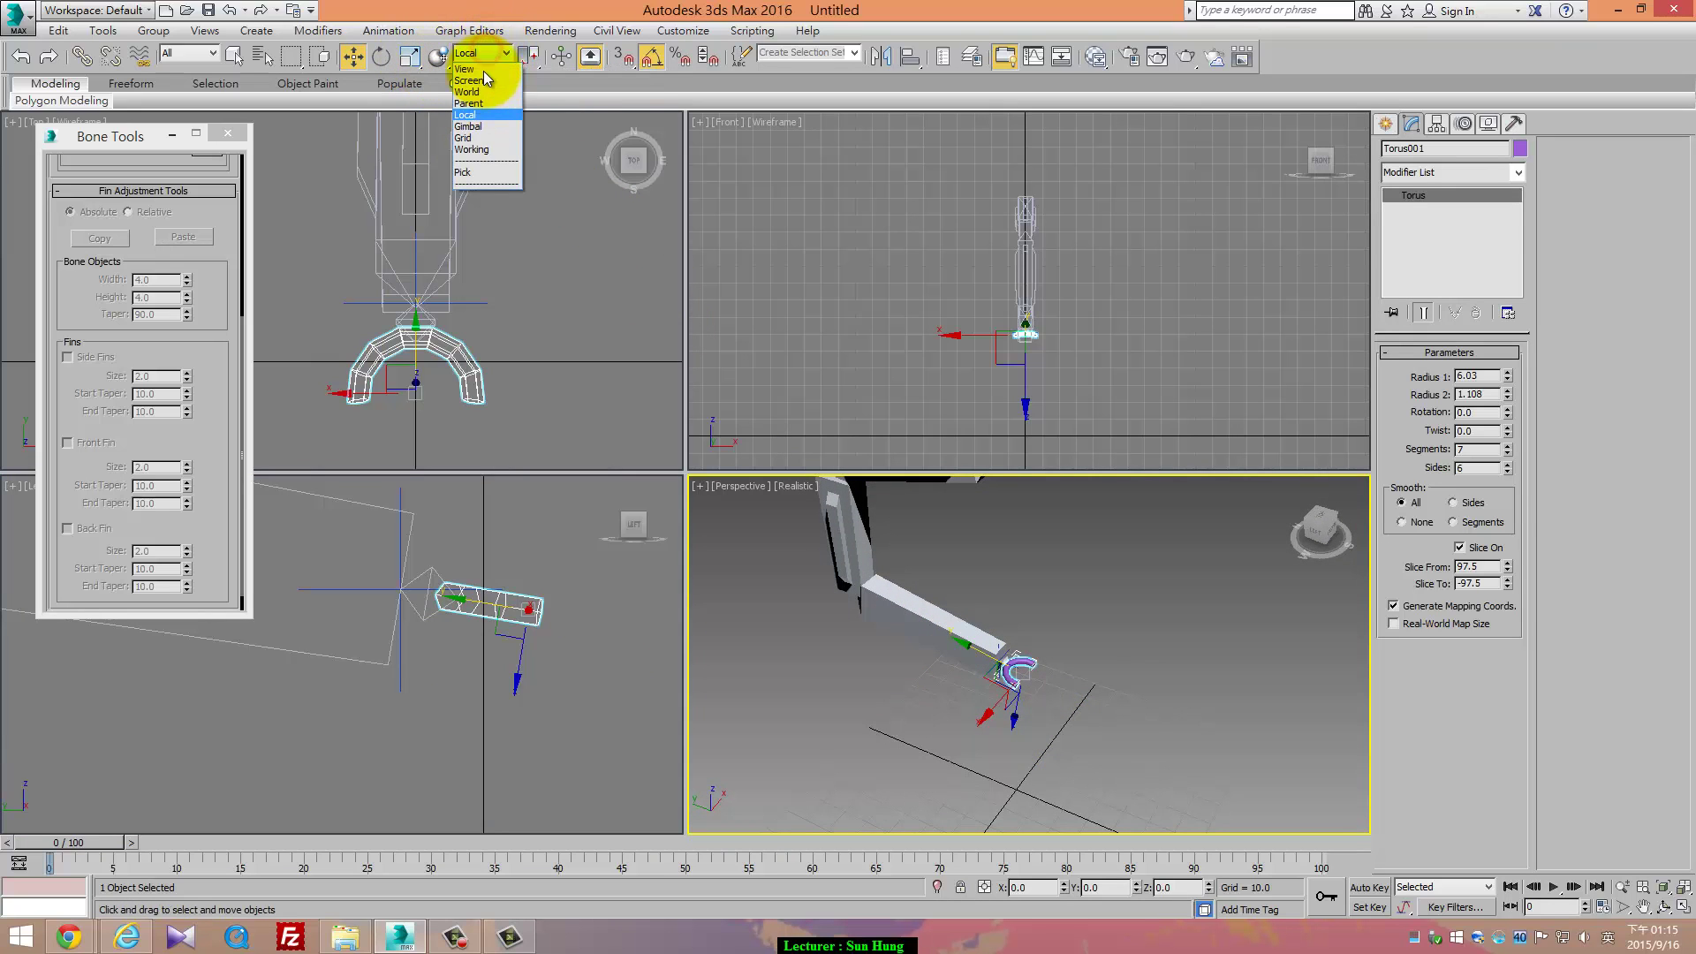
{"action": "left_click", "coordinate": [484, 70]}
{"action": "scroll", "coordinate": [1057, 721], "scroll_direction": "down", "scroll_amount": 4}
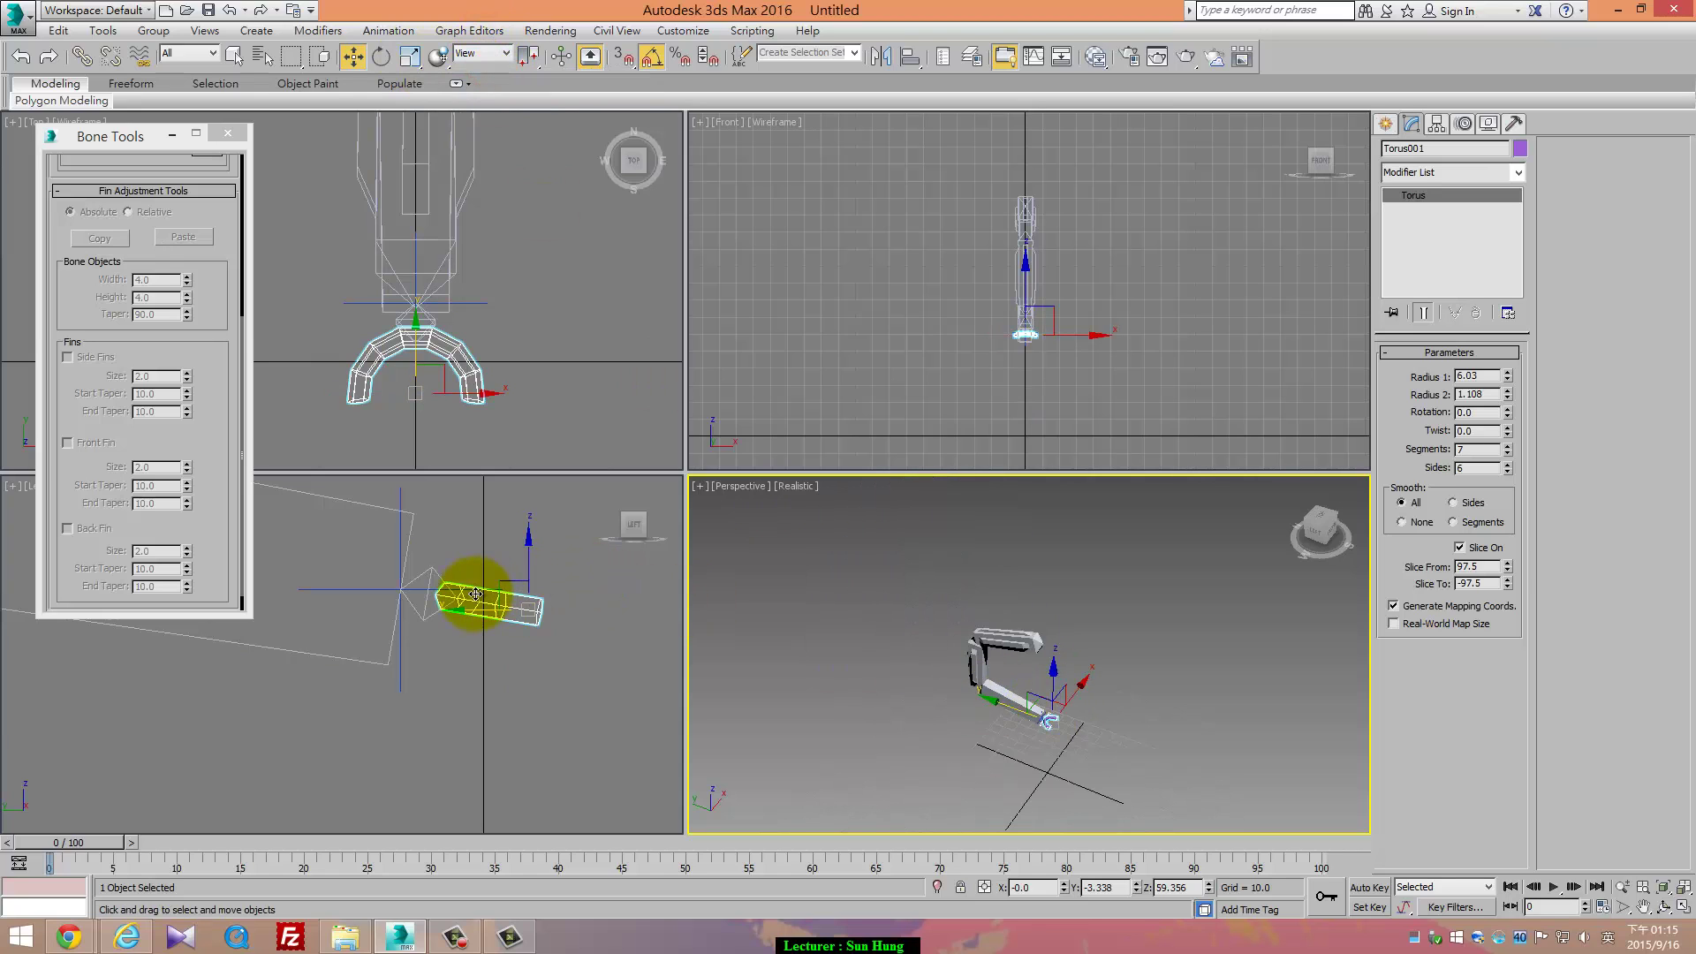
{"action": "left_click", "coordinate": [81, 56]}
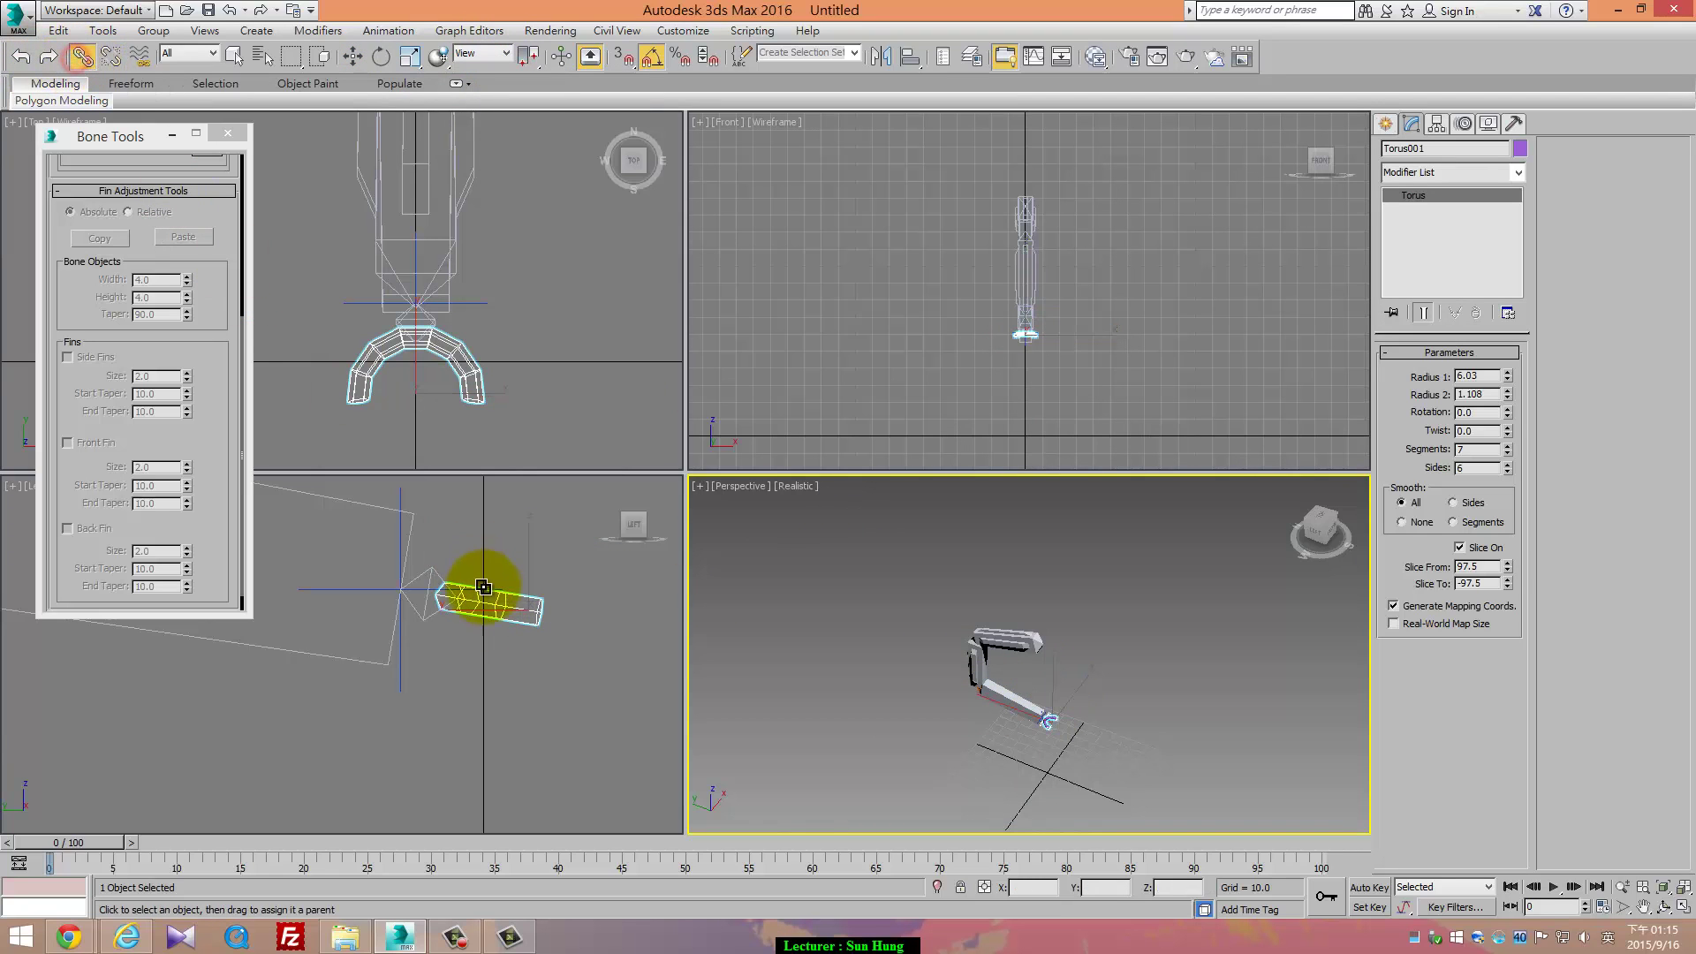
{"action": "left_click_drag", "start_coordinate": [484, 586], "coordinate": [423, 617]}
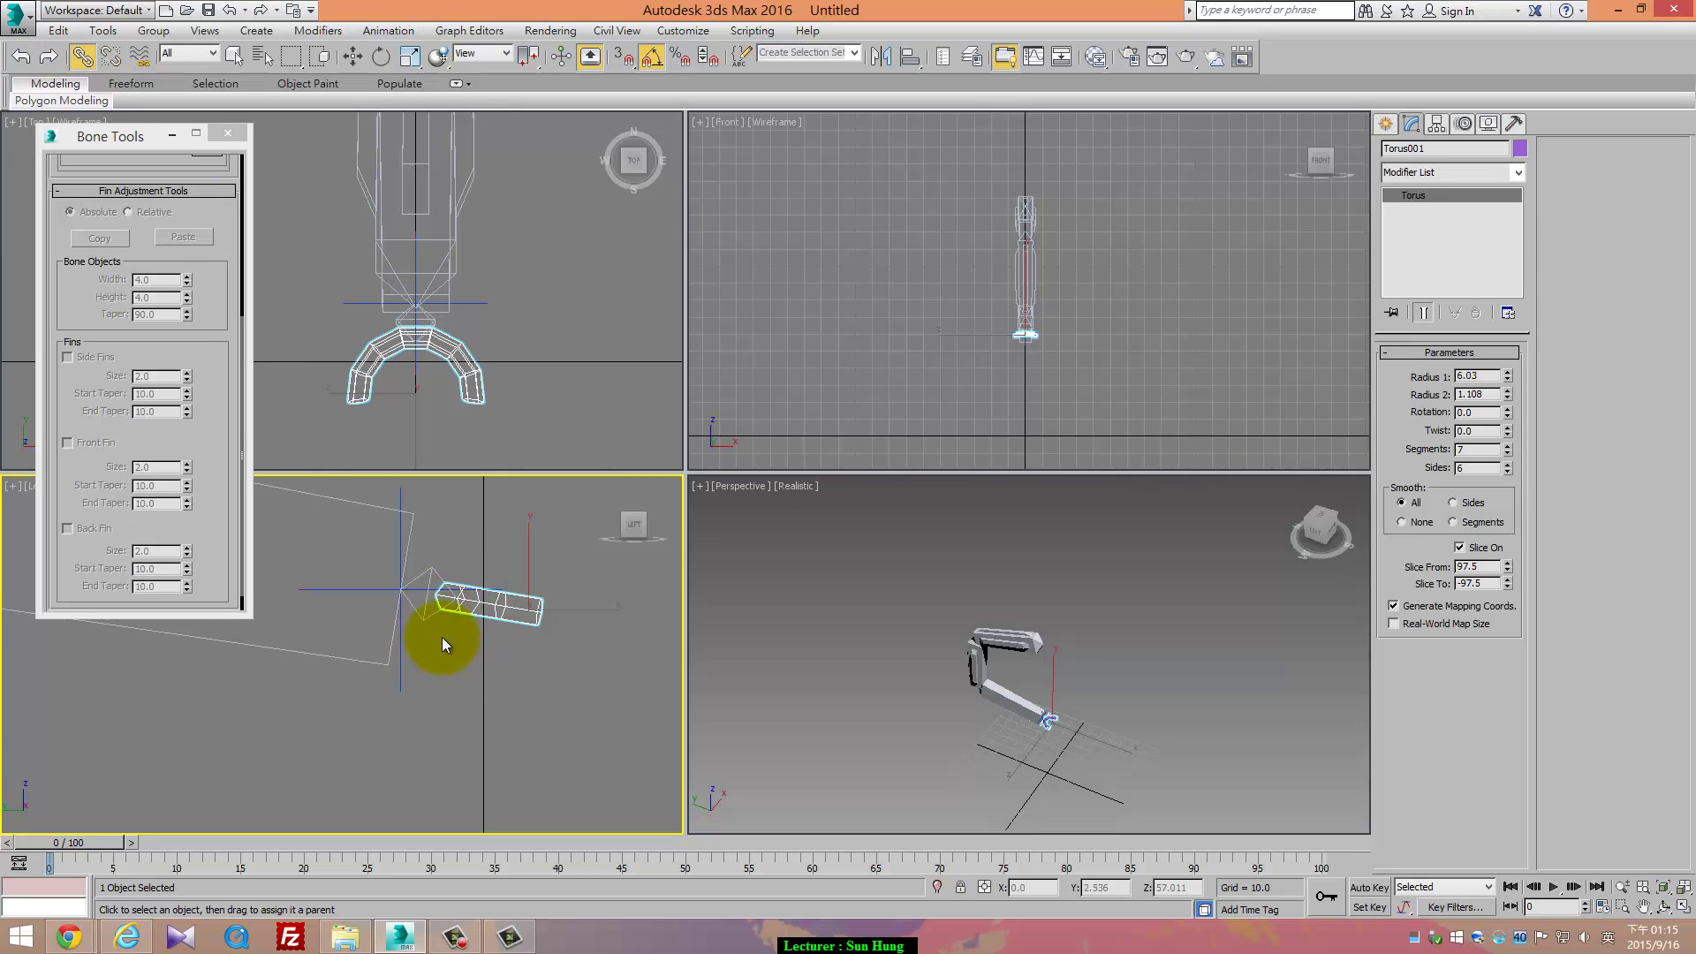
Leave linking mode, clear the selection, and select the IK chain's goal at the end bone with the Move tool
{"action": "left_click", "coordinate": [442, 640]}
{"action": "right_click", "coordinate": [430, 642]}
{"action": "left_click", "coordinate": [400, 658]}
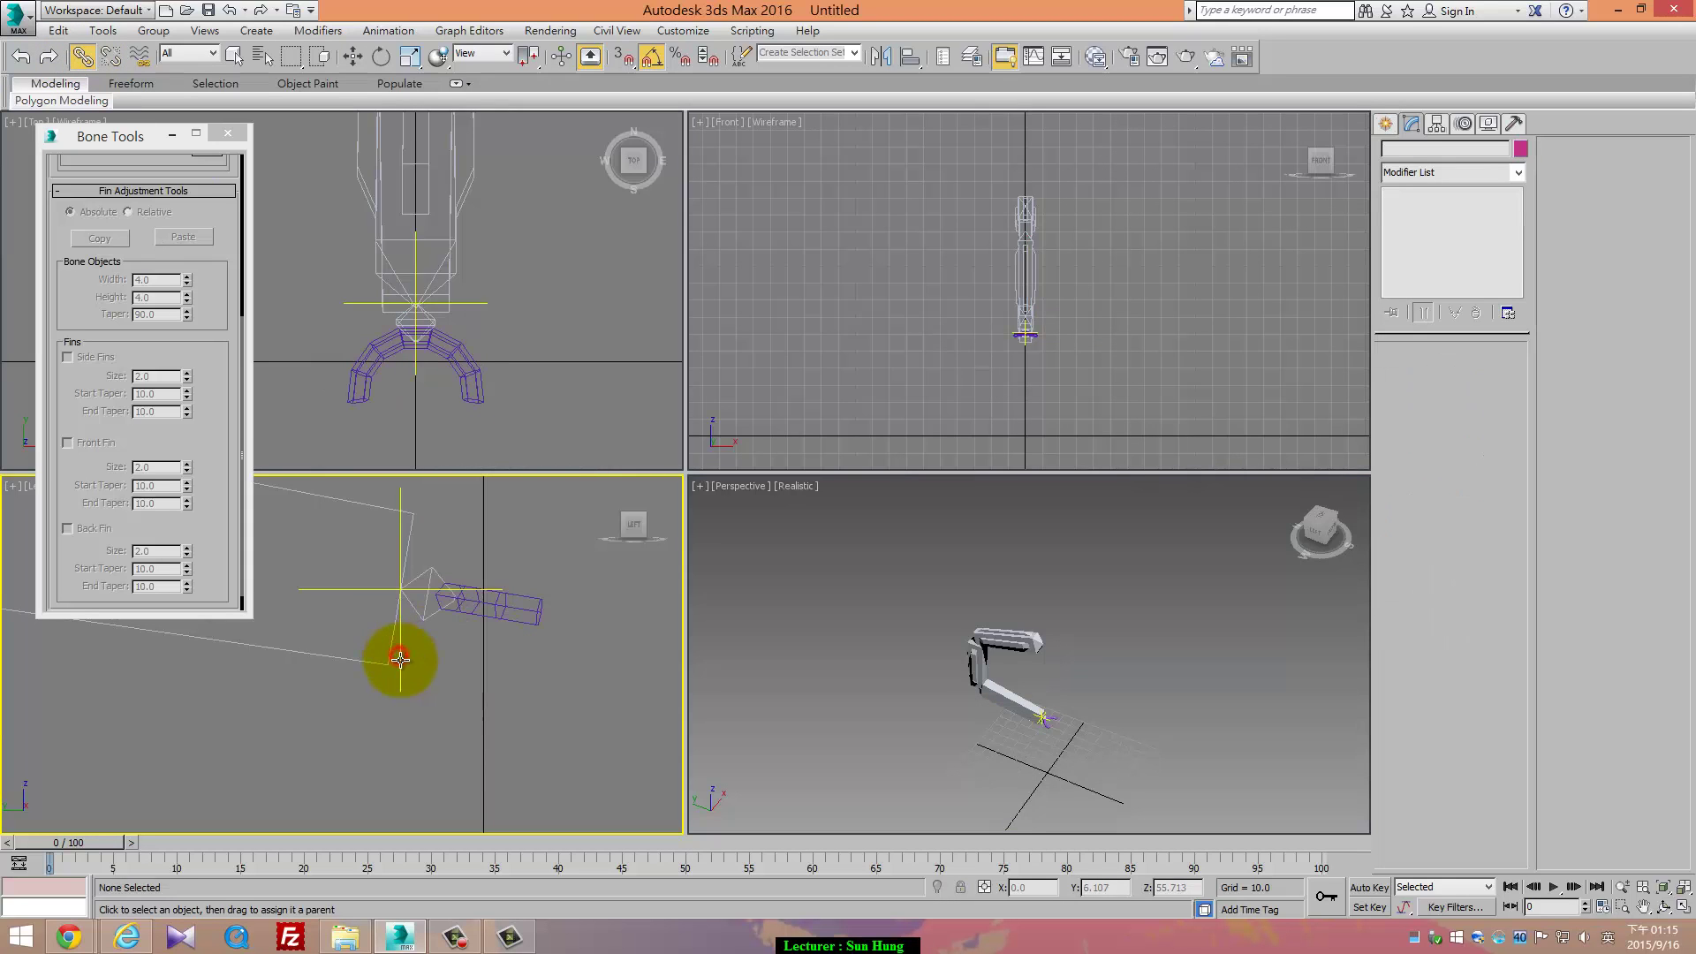
{"action": "right_click", "coordinate": [421, 656]}
{"action": "left_click", "coordinate": [440, 671]}
{"action": "scroll", "coordinate": [416, 676], "scroll_direction": "down", "scroll_amount": 3}
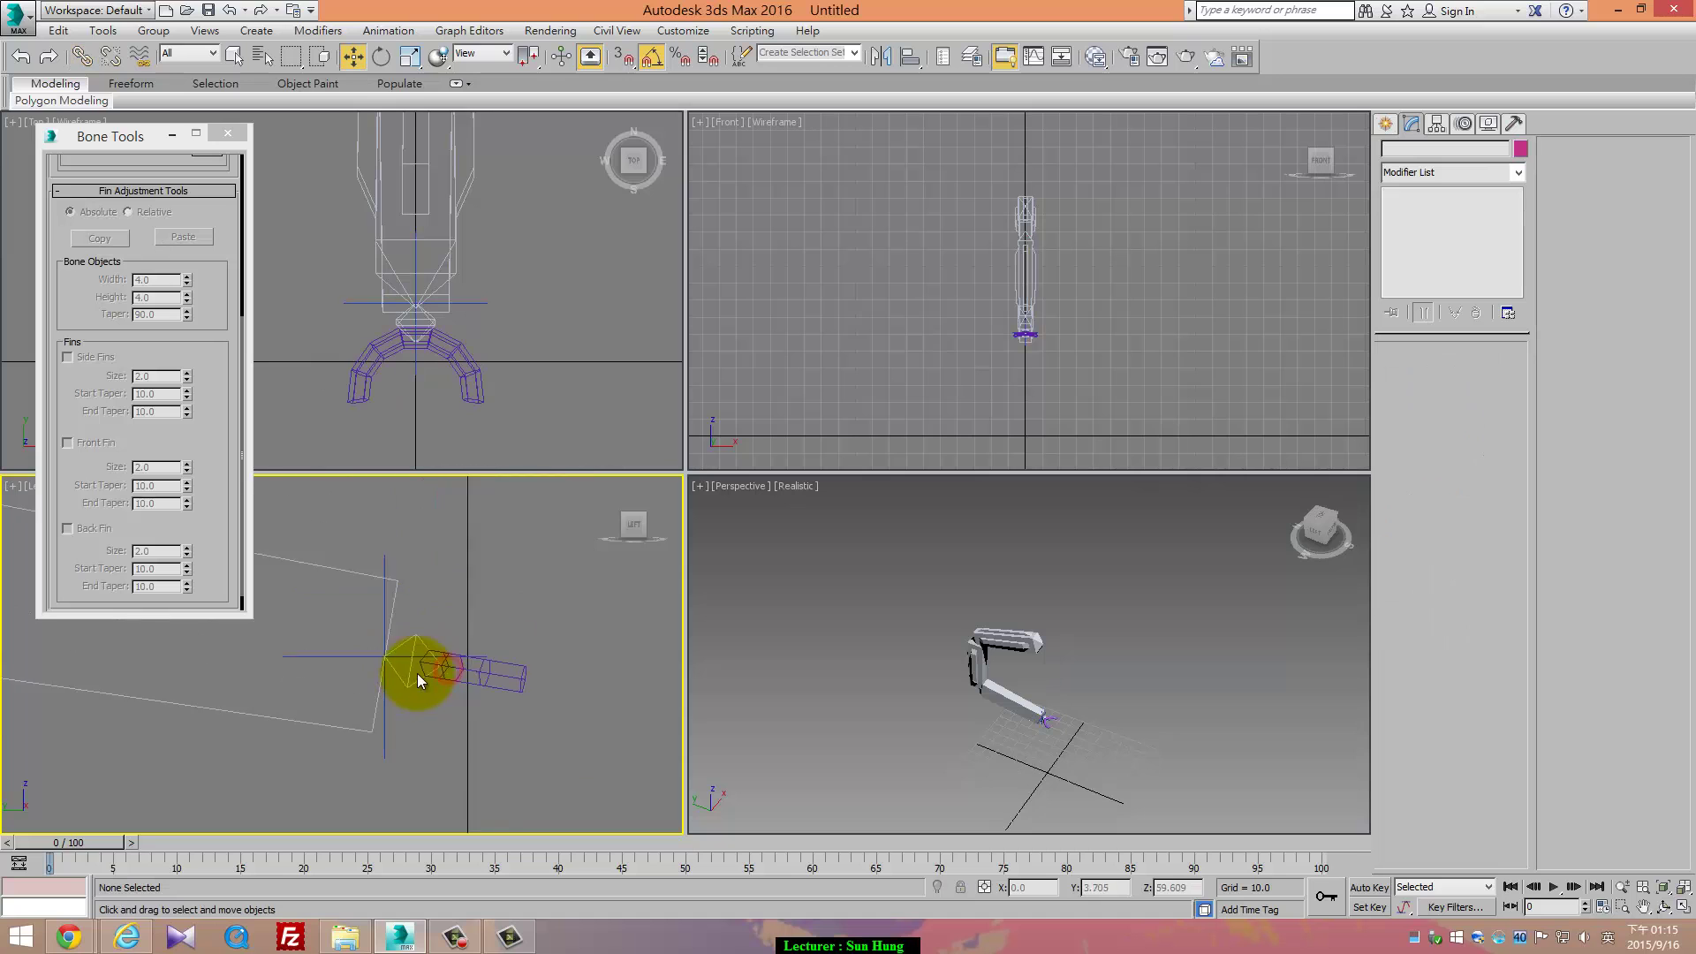
{"action": "left_click", "coordinate": [397, 663]}
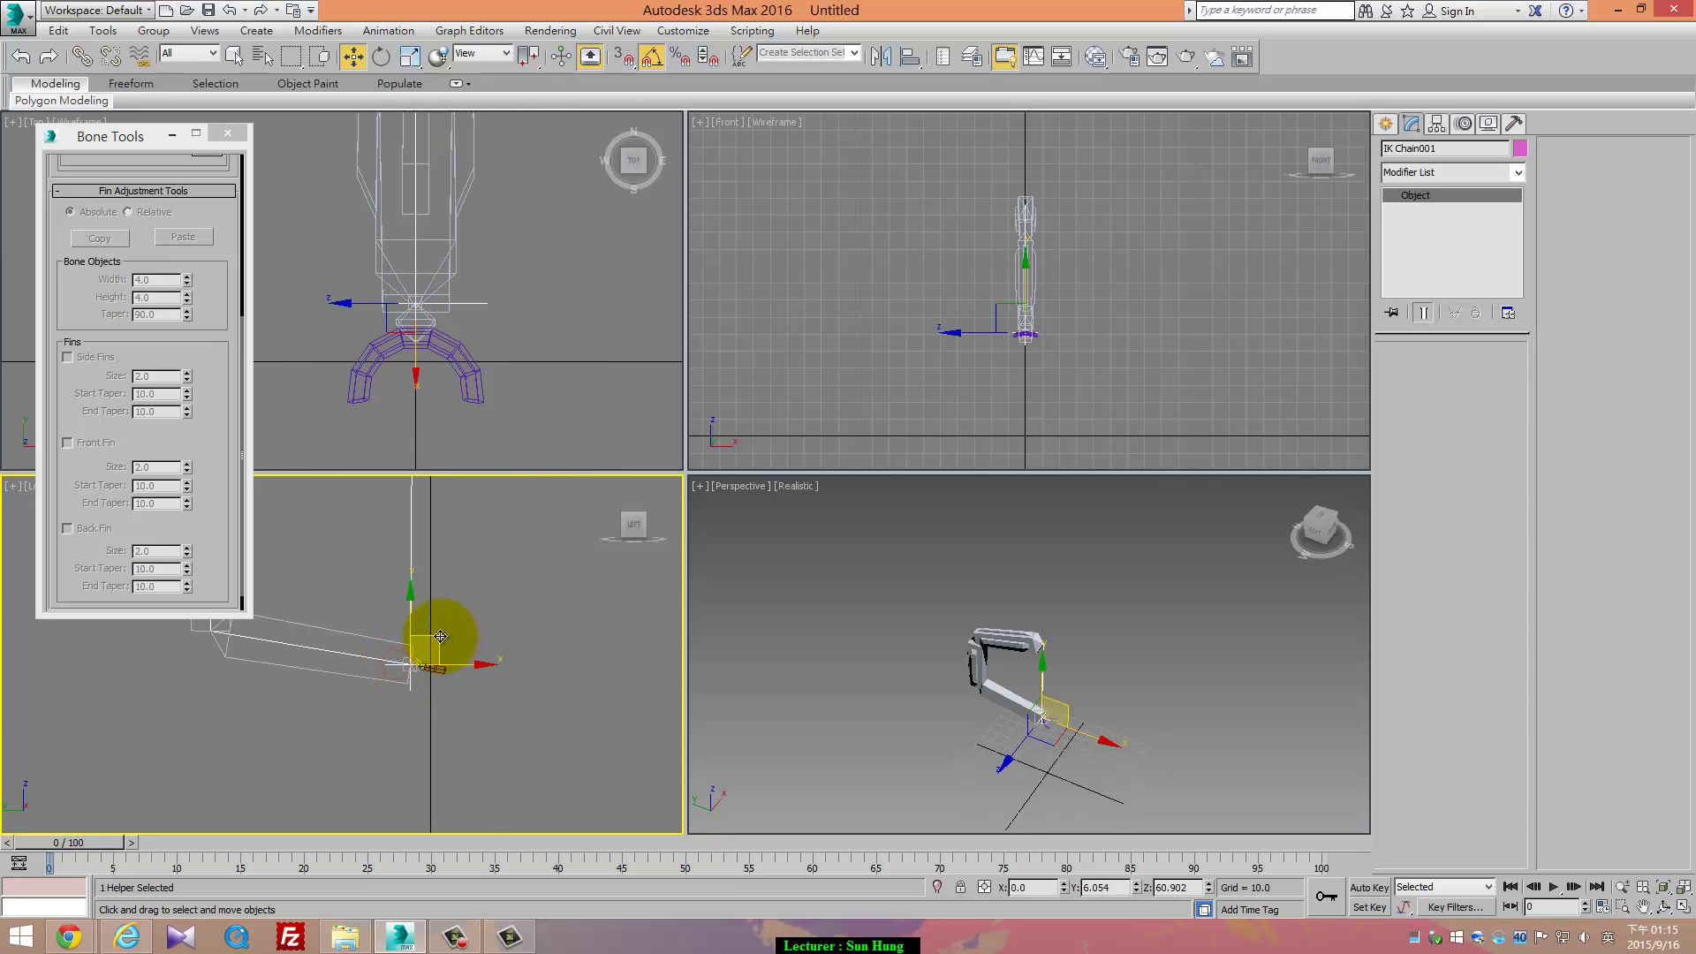
Close the Bone Tools window
{"action": "left_click_drag", "start_coordinate": [440, 636], "coordinate": [513, 710]}
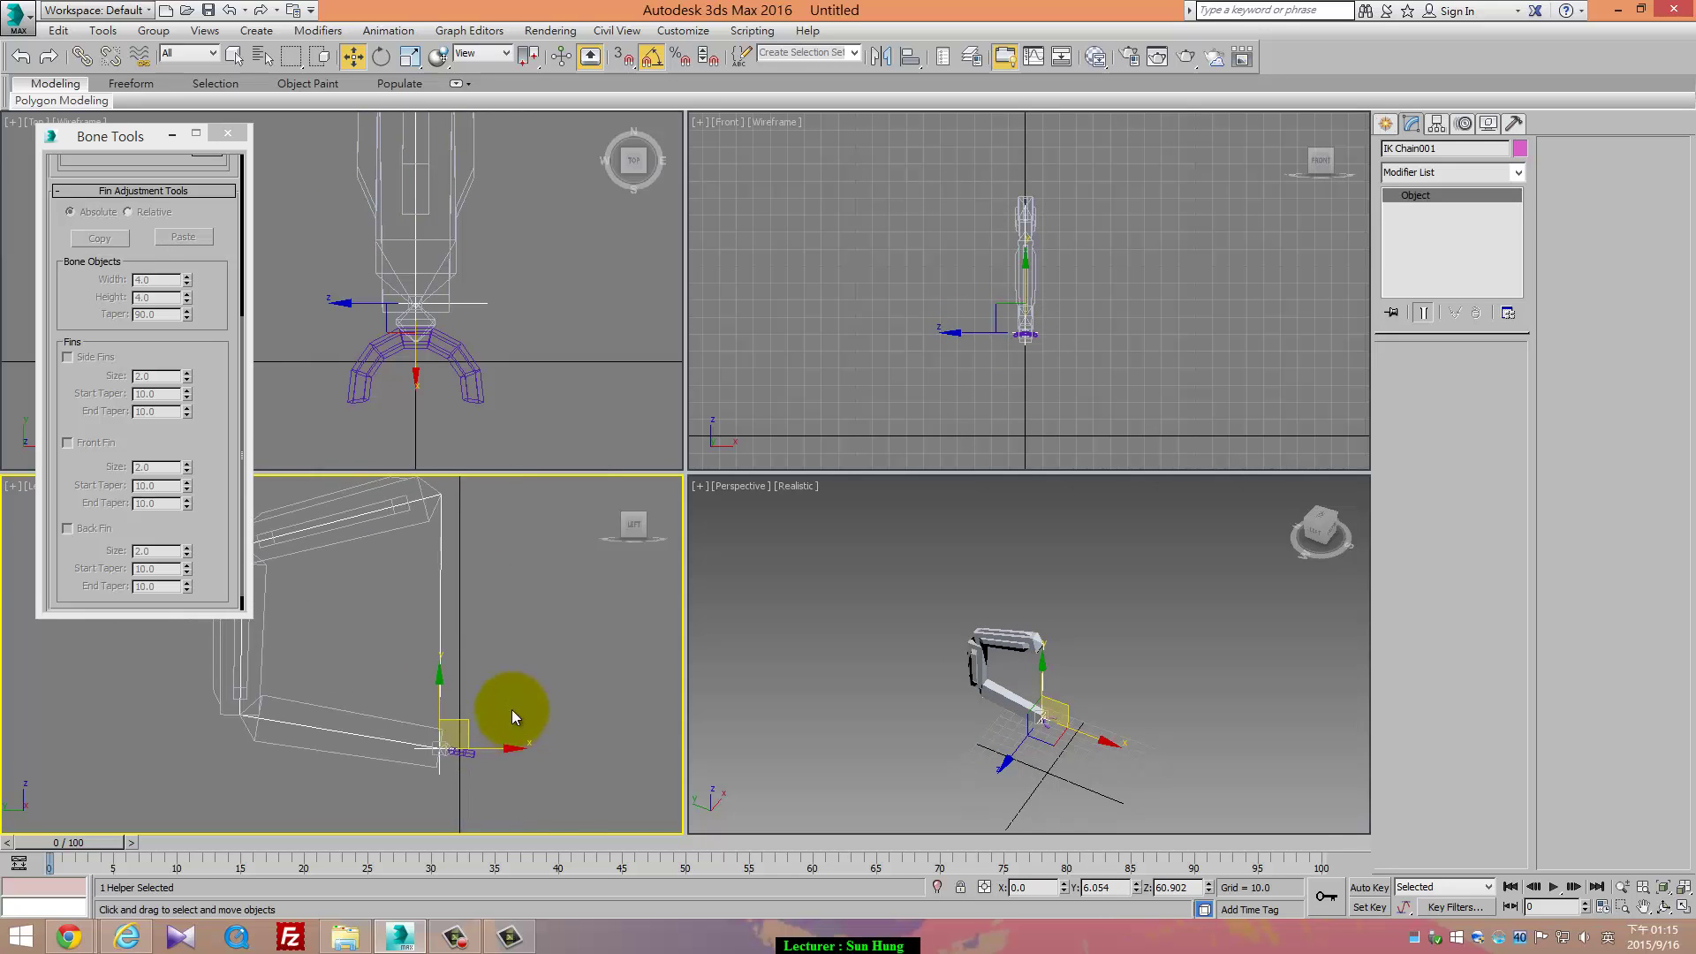
{"action": "scroll", "coordinate": [513, 710], "scroll_direction": "down", "scroll_amount": 2}
{"action": "middle_click_drag", "start_coordinate": [518, 649], "coordinate": [499, 681]}
{"action": "scroll", "coordinate": [499, 681], "scroll_direction": "up", "scroll_amount": 2}
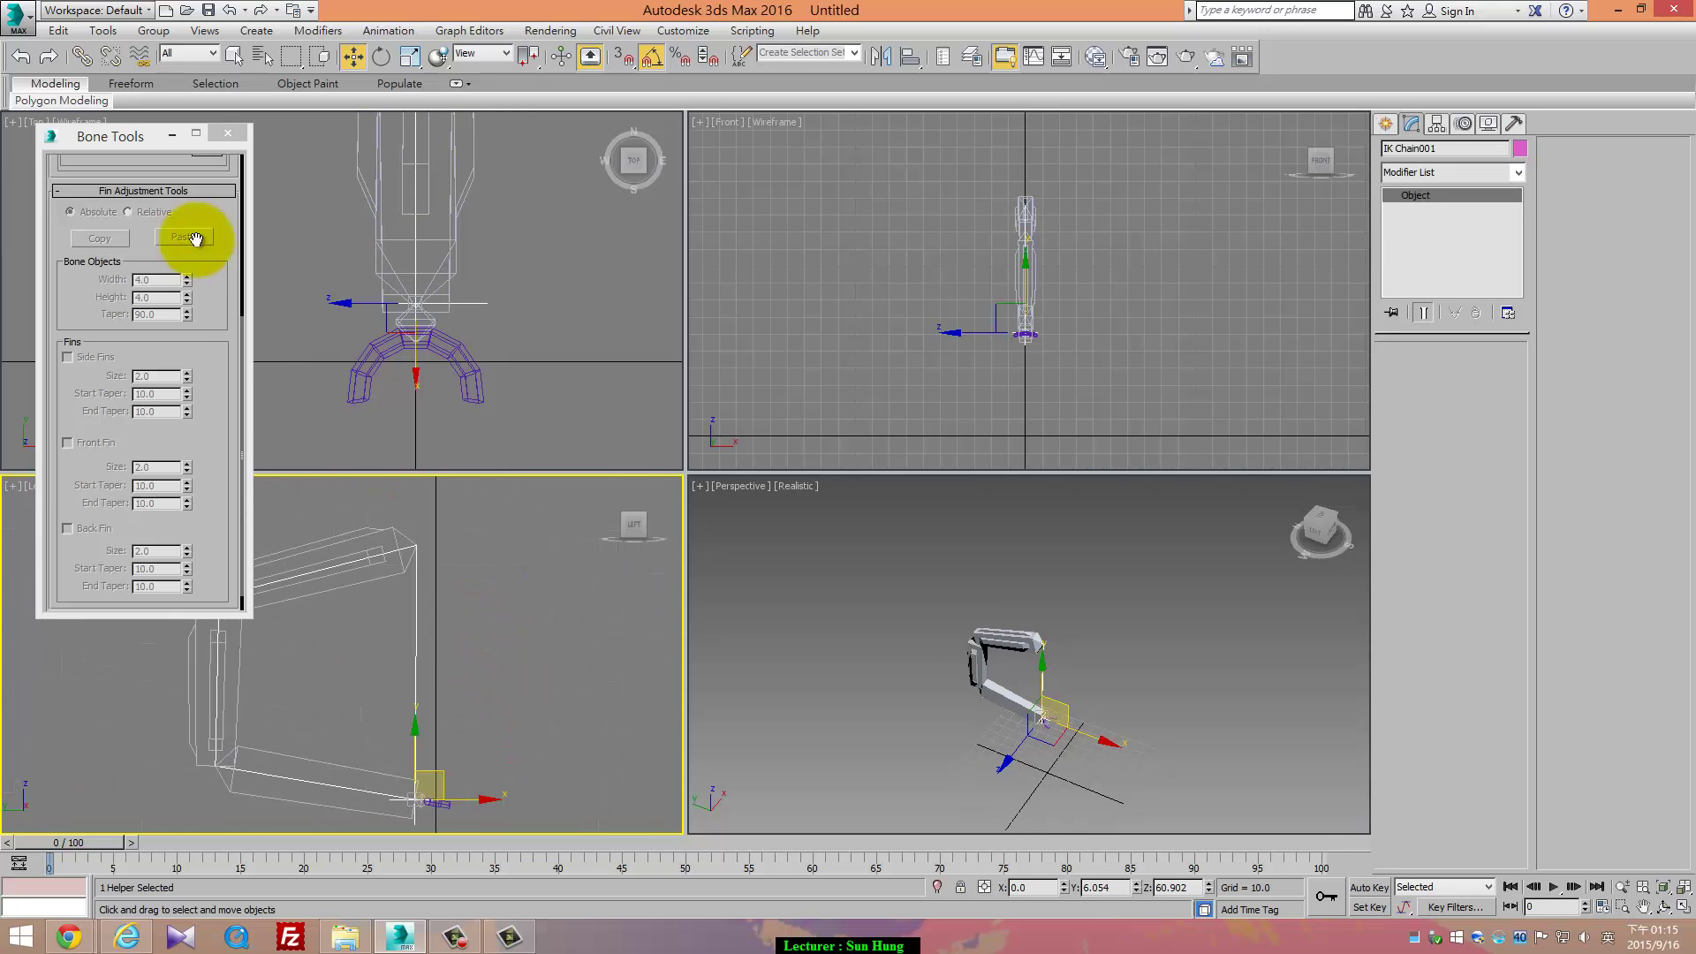
{"action": "left_click", "coordinate": [228, 134]}
{"action": "mouse_move", "coordinate": [1045, 662]}
{"action": "middle_mouse_down"}
{"action": "mouse_move", "coordinate": [1028, 627]}
{"action": "mouse_move", "coordinate": [1063, 666]}
{"action": "mouse_move", "coordinate": [1154, 691]}
{"action": "mouse_move", "coordinate": [1078, 671]}
{"action": "middle_mouse_up"}
{"action": "scroll", "coordinate": [1031, 637], "scroll_direction": "up", "scroll_amount": 4}
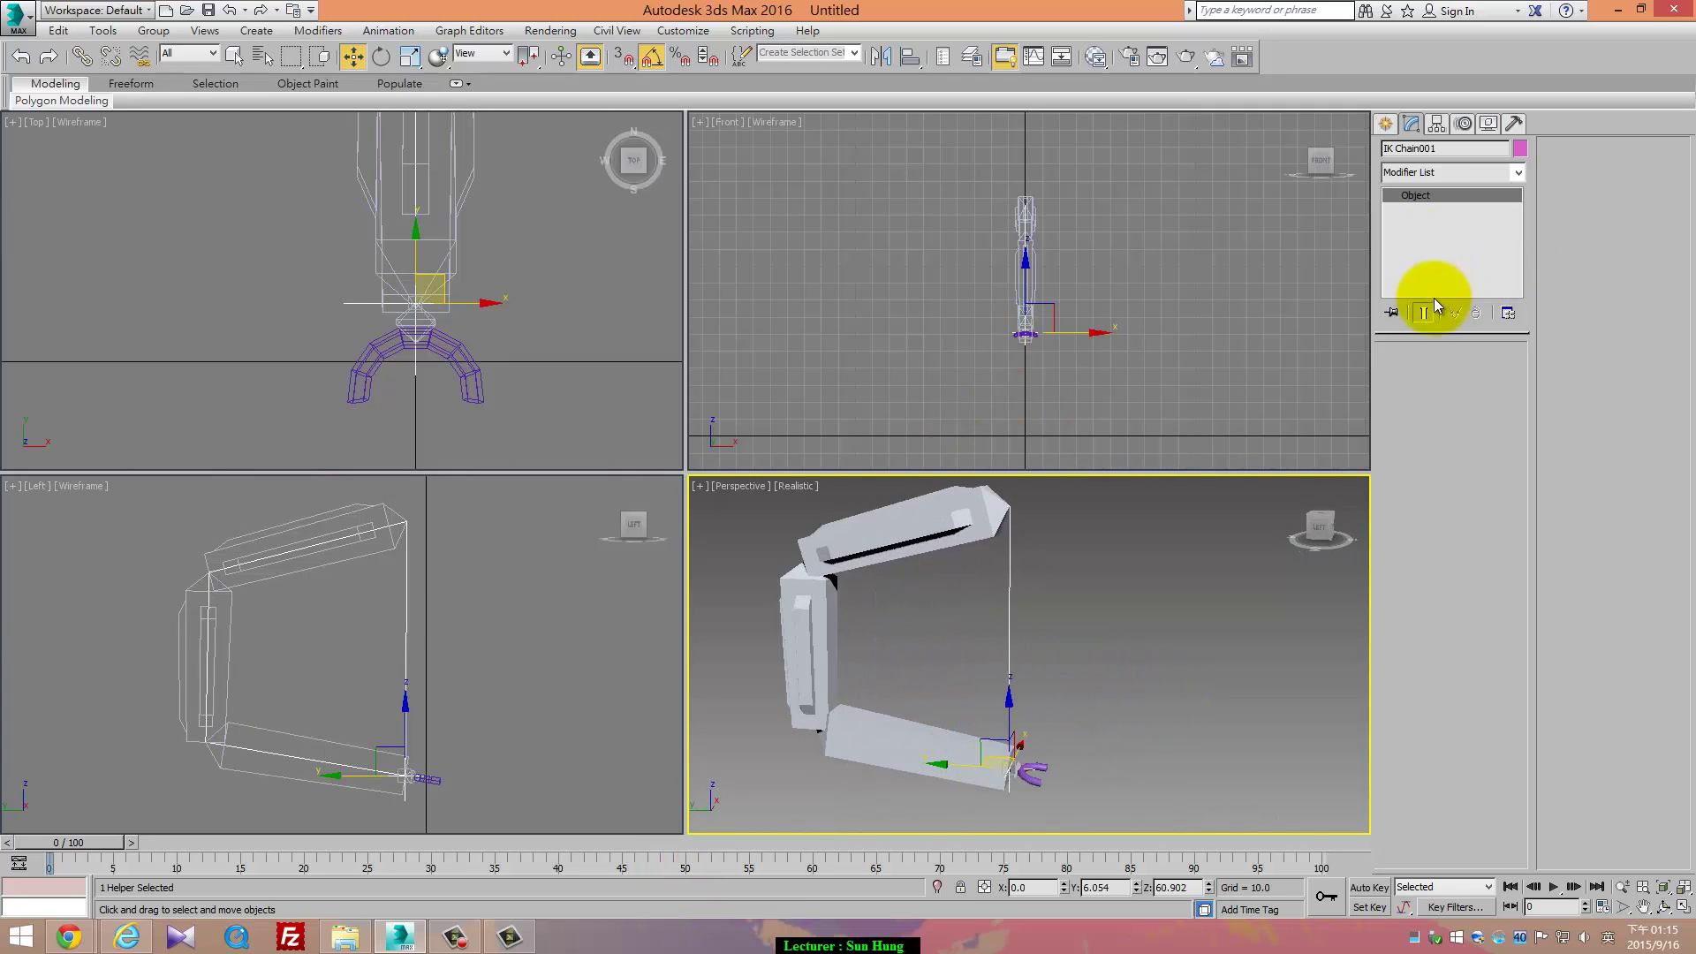
Create a ChamferCyl extended primitive beside the upper joint in the Left viewport, about 6.6 radius, 11.2 height and 1.3 fillet
{"action": "left_click", "coordinate": [1385, 124]}
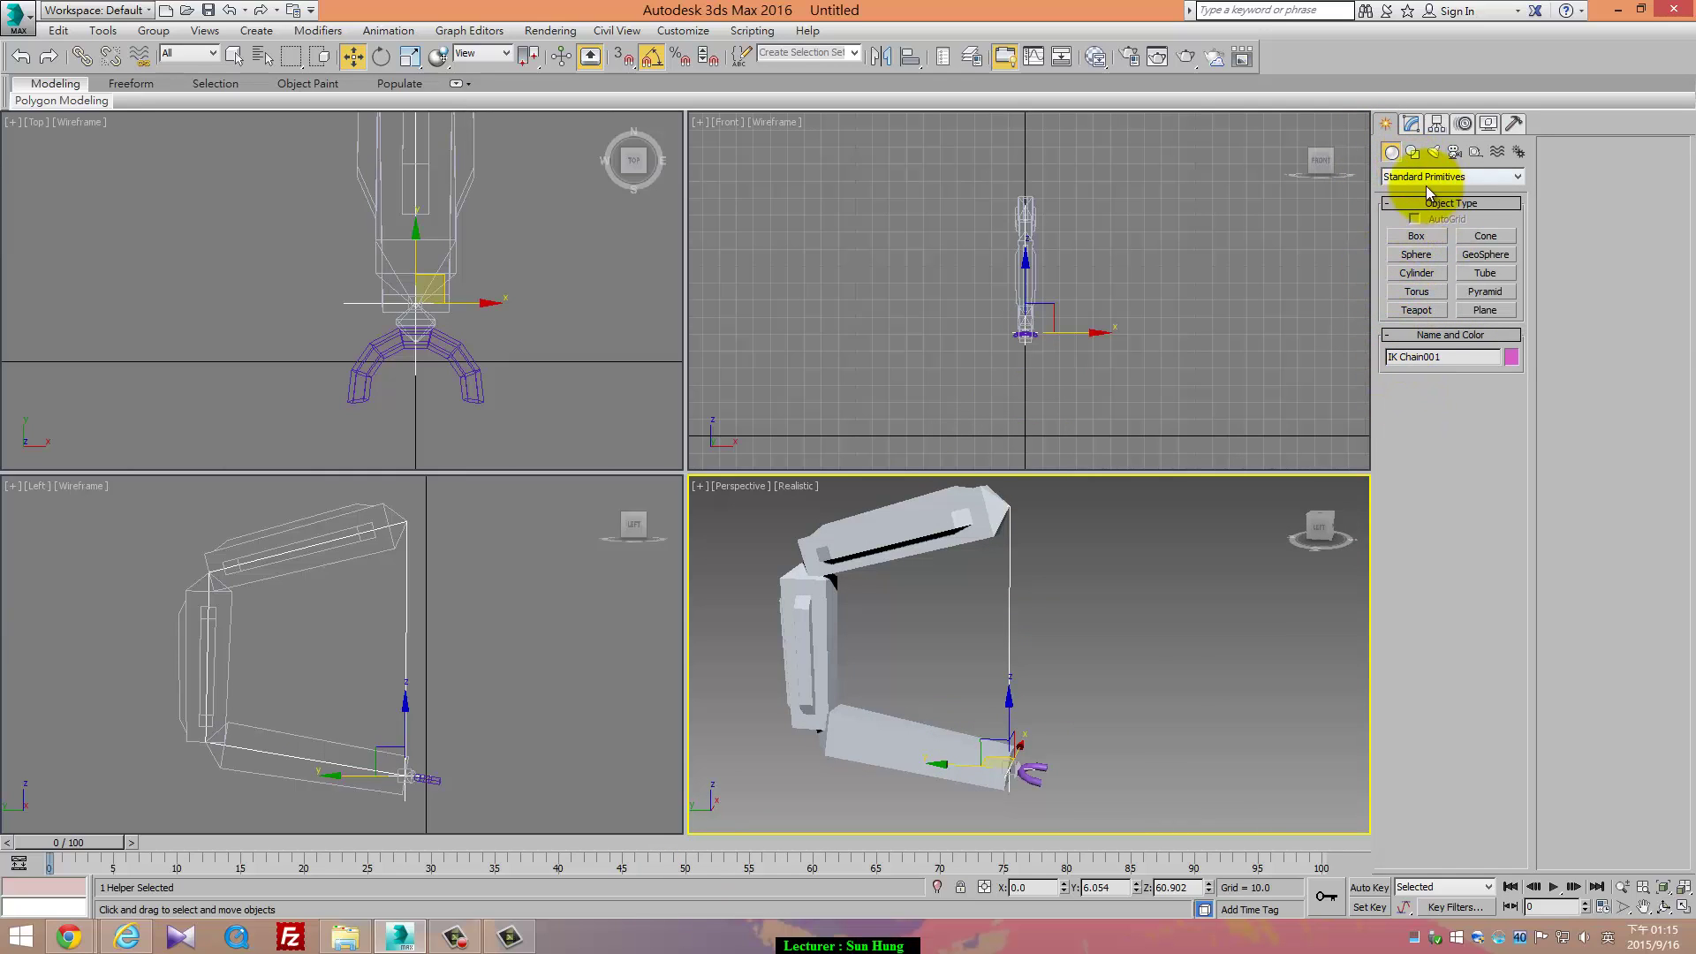
{"action": "left_click", "coordinate": [1430, 273]}
{"action": "left_click", "coordinate": [1470, 177]}
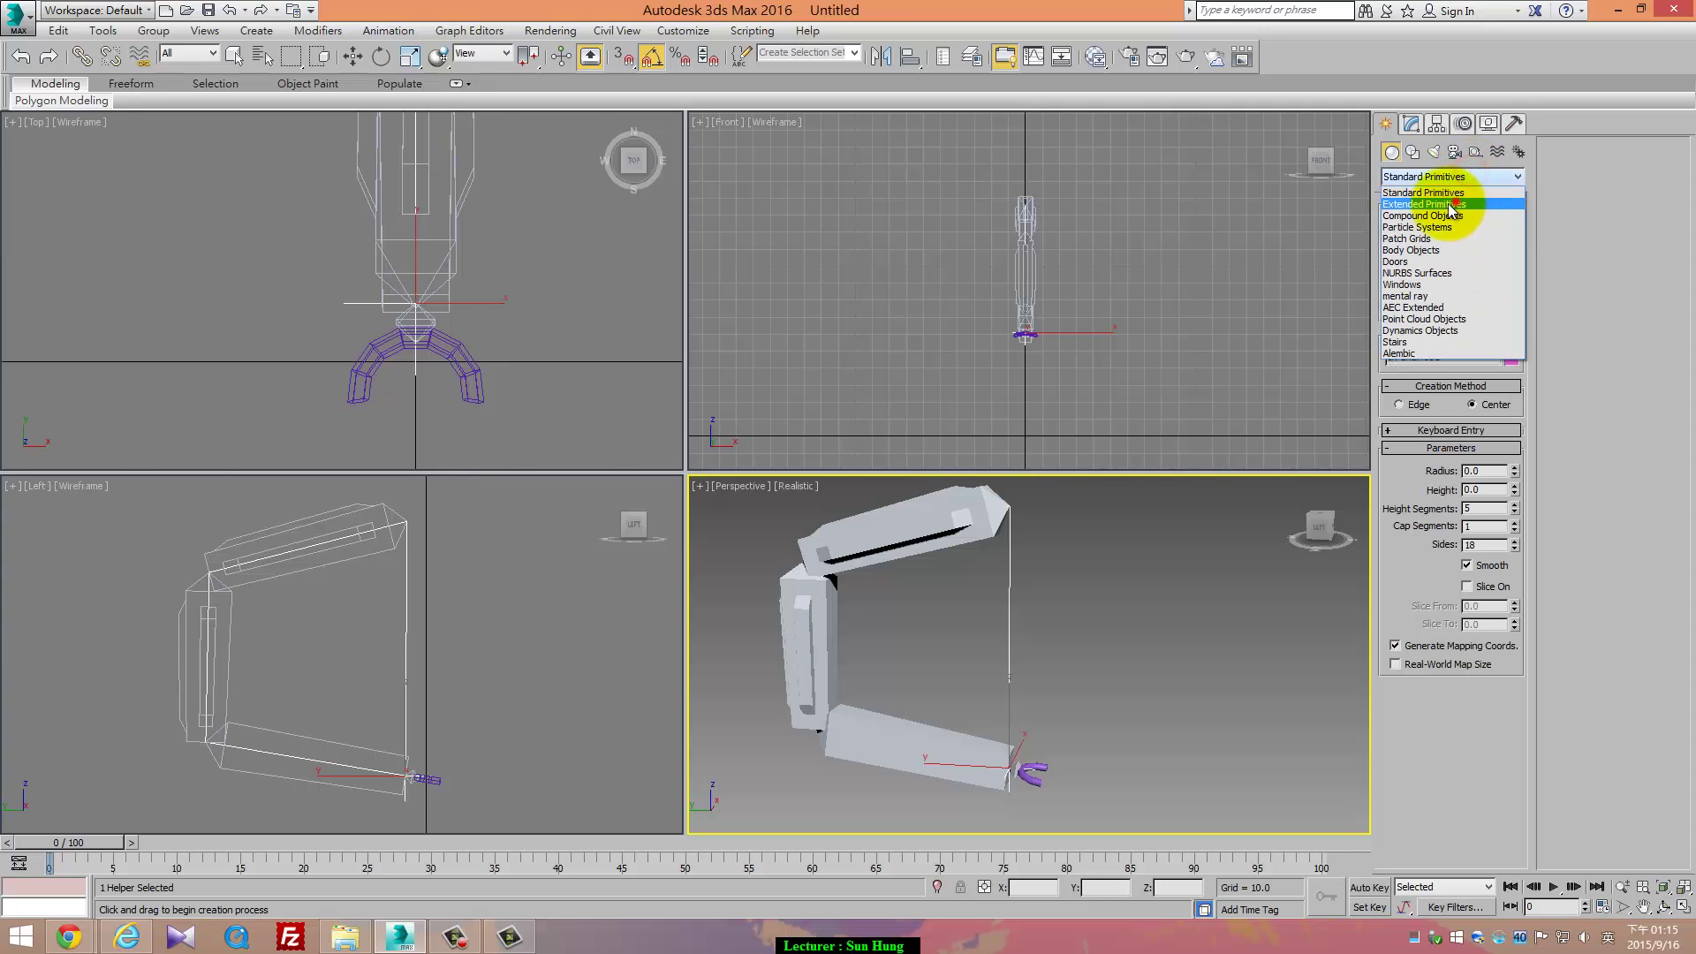
{"action": "left_click", "coordinate": [1449, 204]}
{"action": "left_click", "coordinate": [1499, 254]}
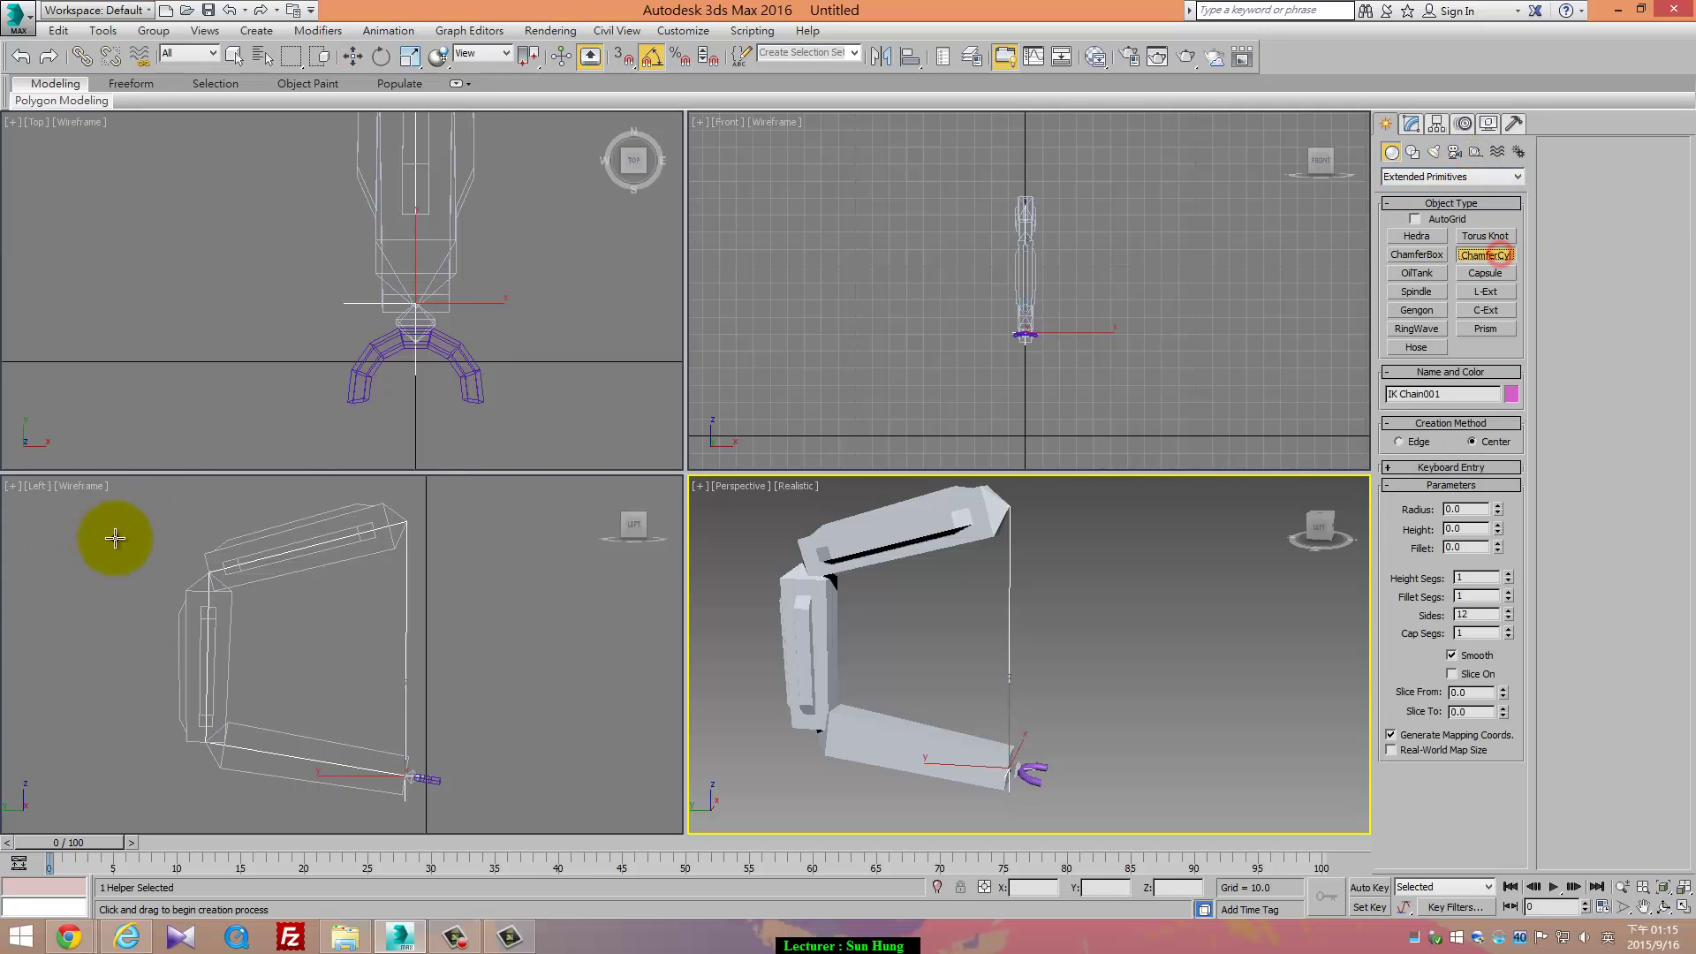
{"action": "left_click_drag", "start_coordinate": [169, 546], "coordinate": [183, 552]}
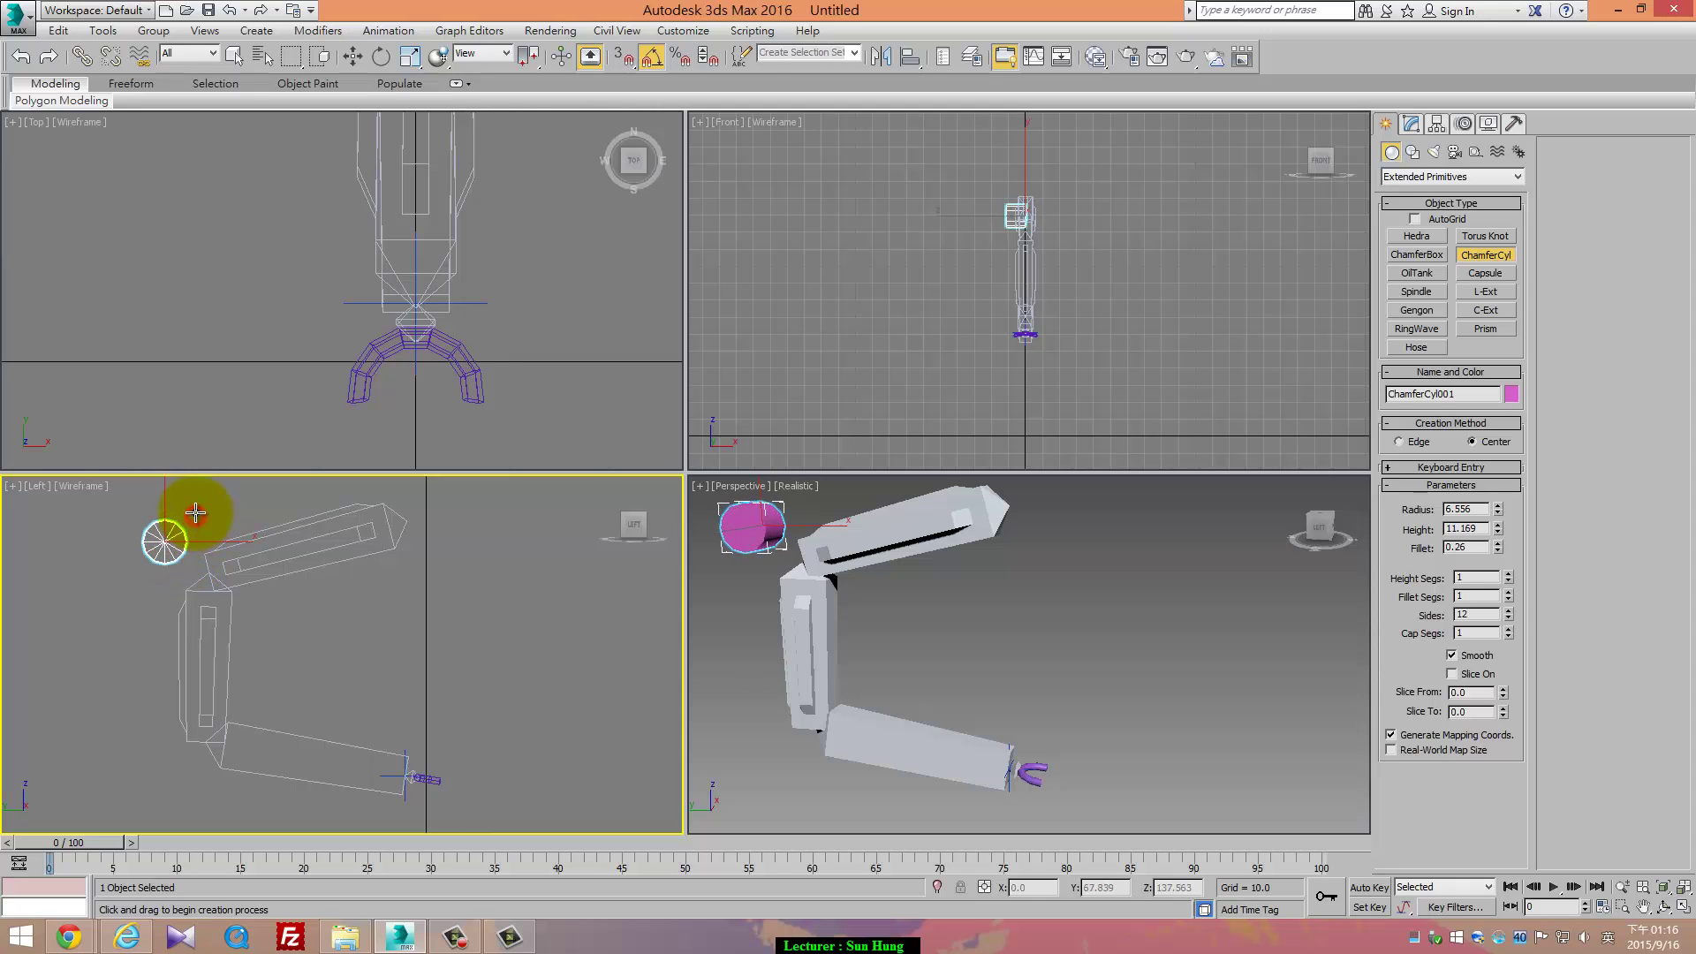
{"action": "left_click", "coordinate": [198, 511]}
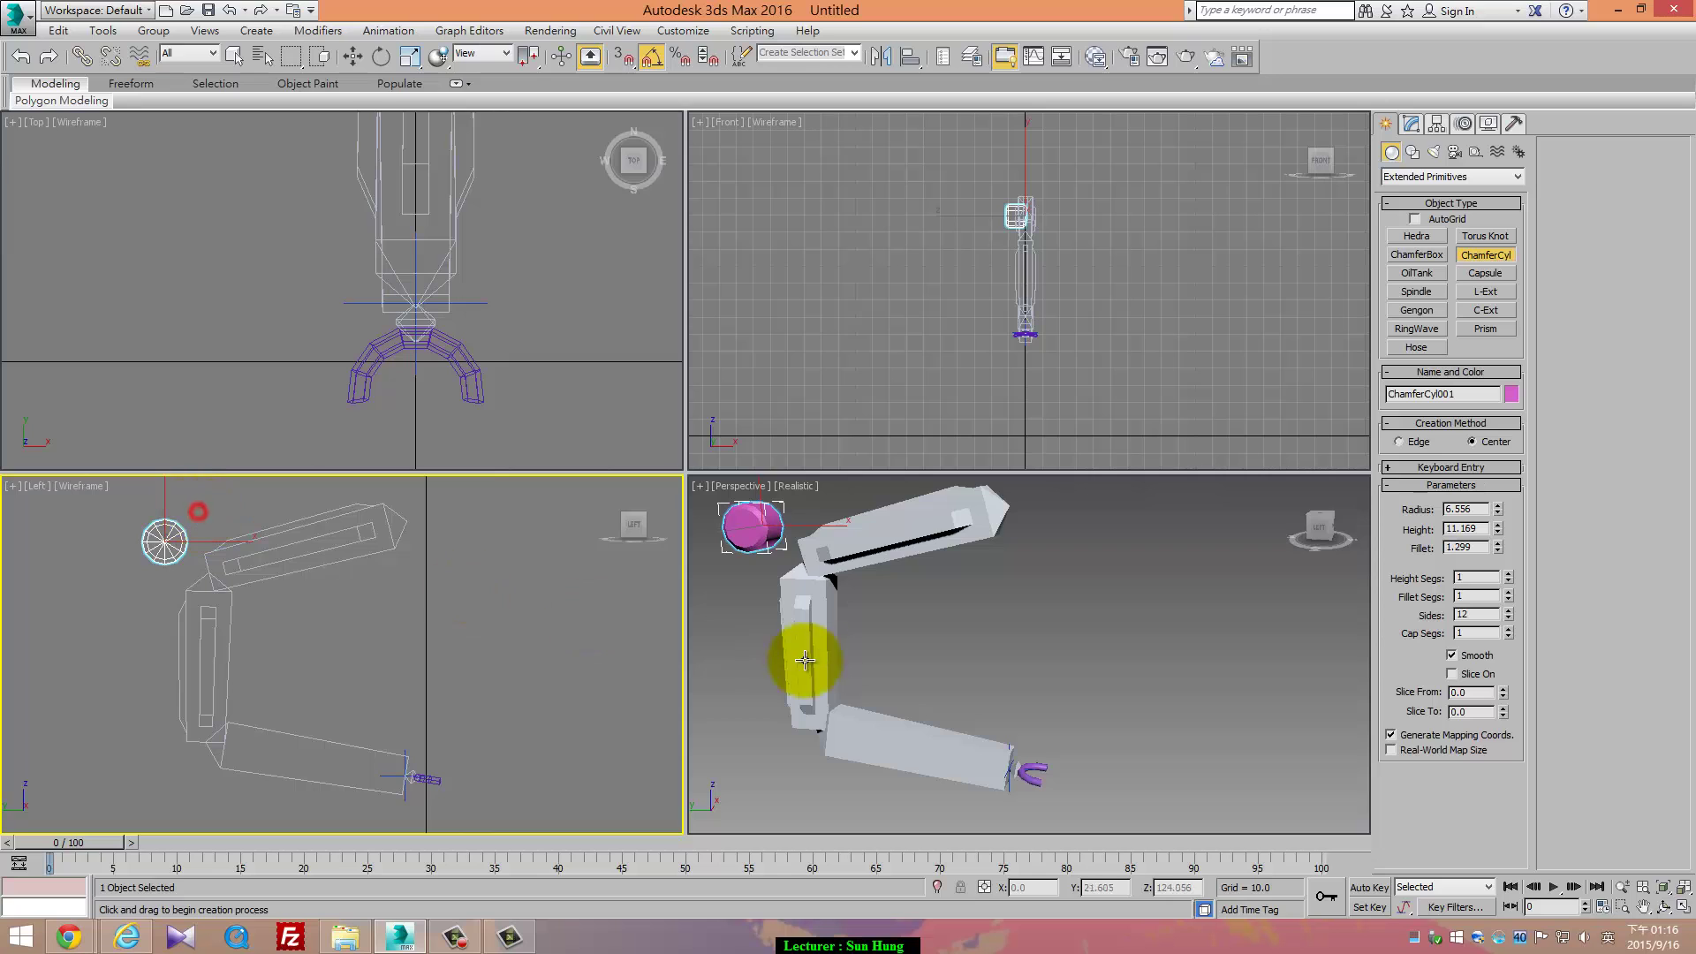
Finish the creation command and convert the chamfer cylinder to an Editable Poly
{"action": "middle_click_drag", "start_coordinate": [976, 604], "coordinate": [1113, 689]}
{"action": "scroll", "coordinate": [840, 583], "scroll_direction": "up", "scroll_amount": 5}
{"action": "right_click", "coordinate": [814, 555]}
{"action": "middle_click_drag", "start_coordinate": [804, 551], "coordinate": [826, 590]}
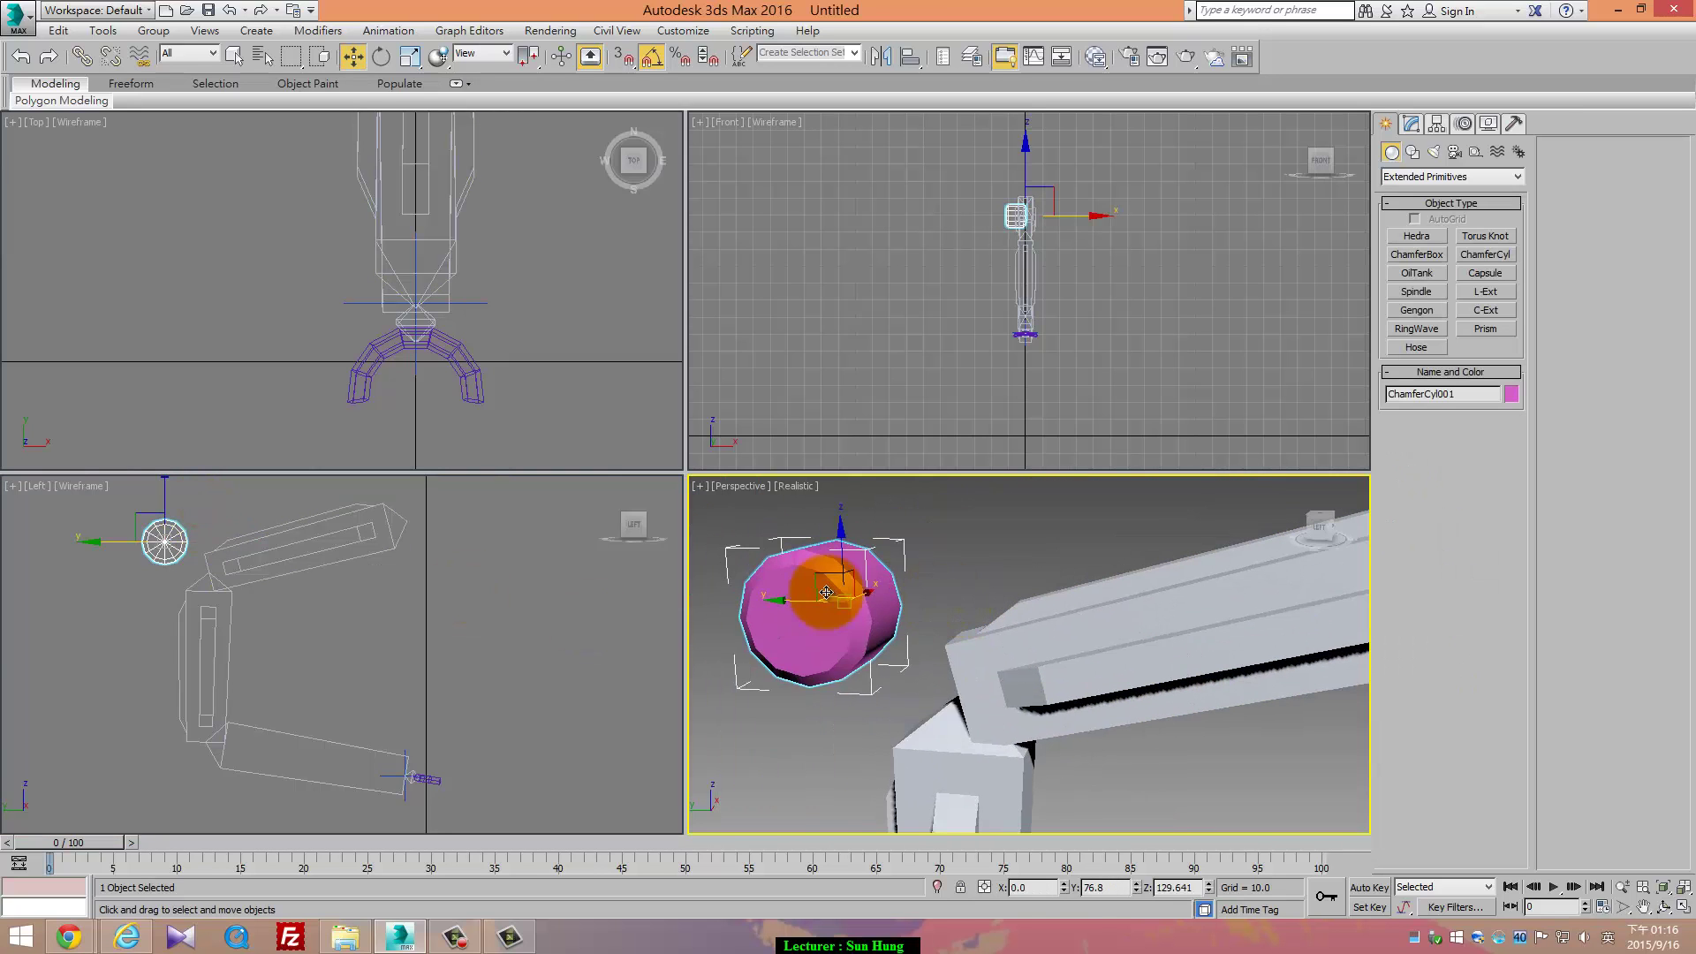
{"action": "right_click", "coordinate": [826, 590]}
{"action": "mouse_move", "coordinate": [860, 765]}
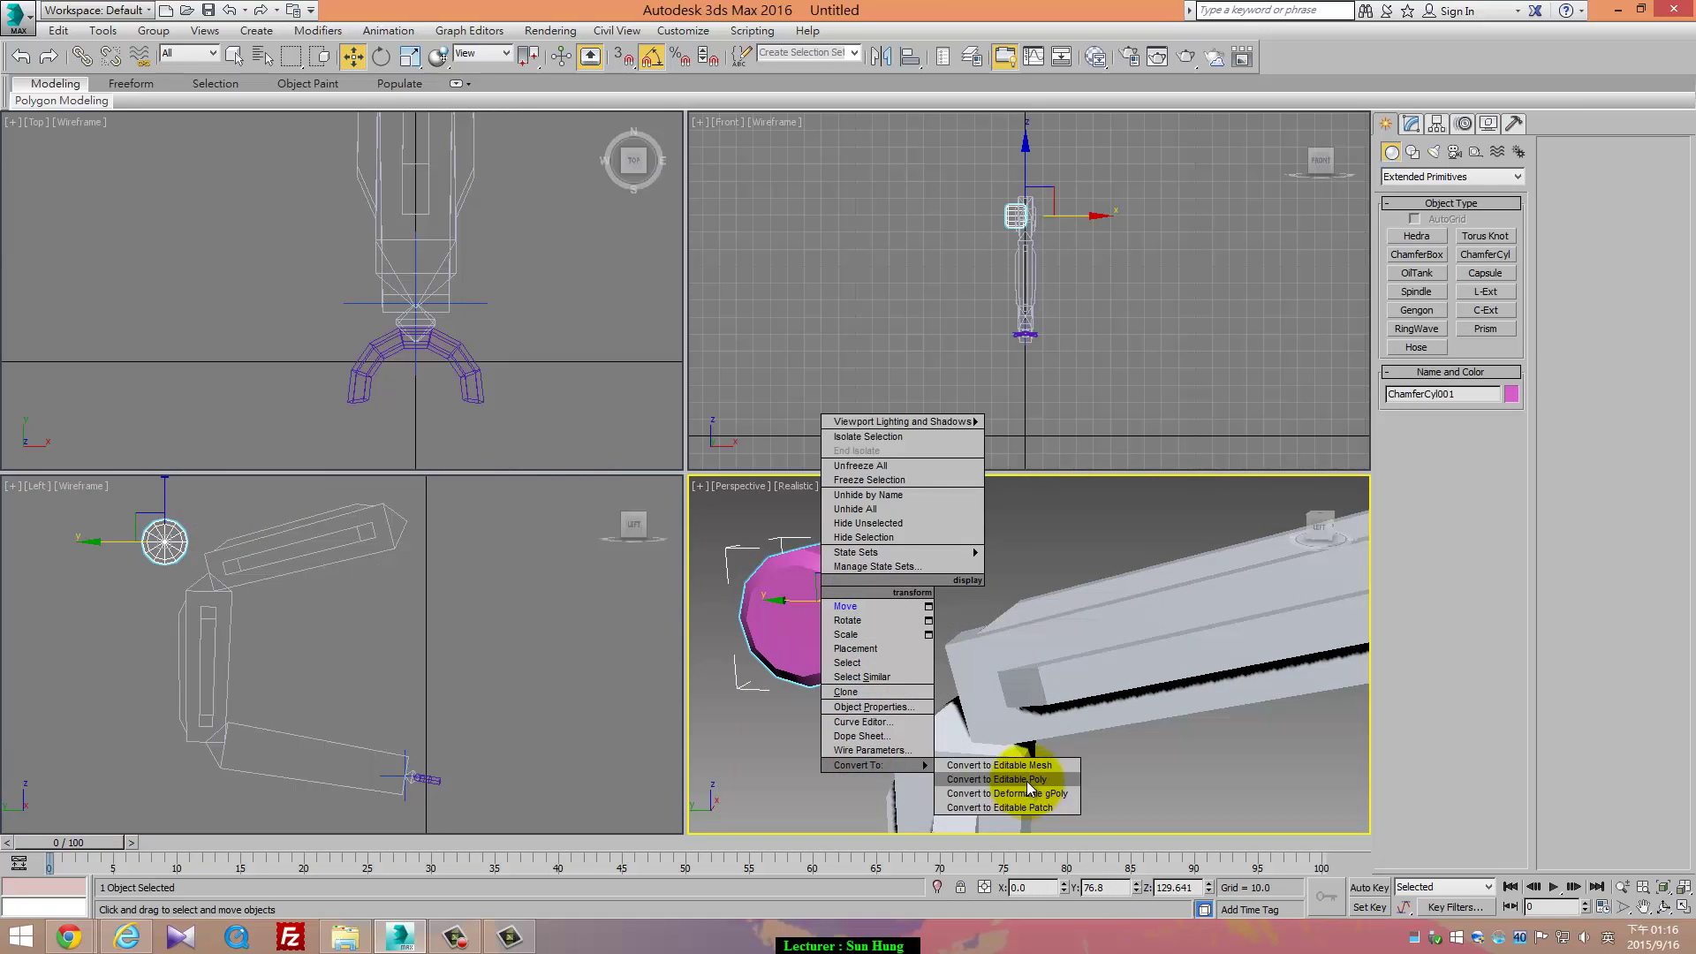
{"action": "left_click", "coordinate": [1027, 781]}
Select one upper wedge polygon on the cylinder's cap at Polygon level and show edged faces in the Perspective viewport
{"action": "left_click", "coordinate": [1471, 377]}
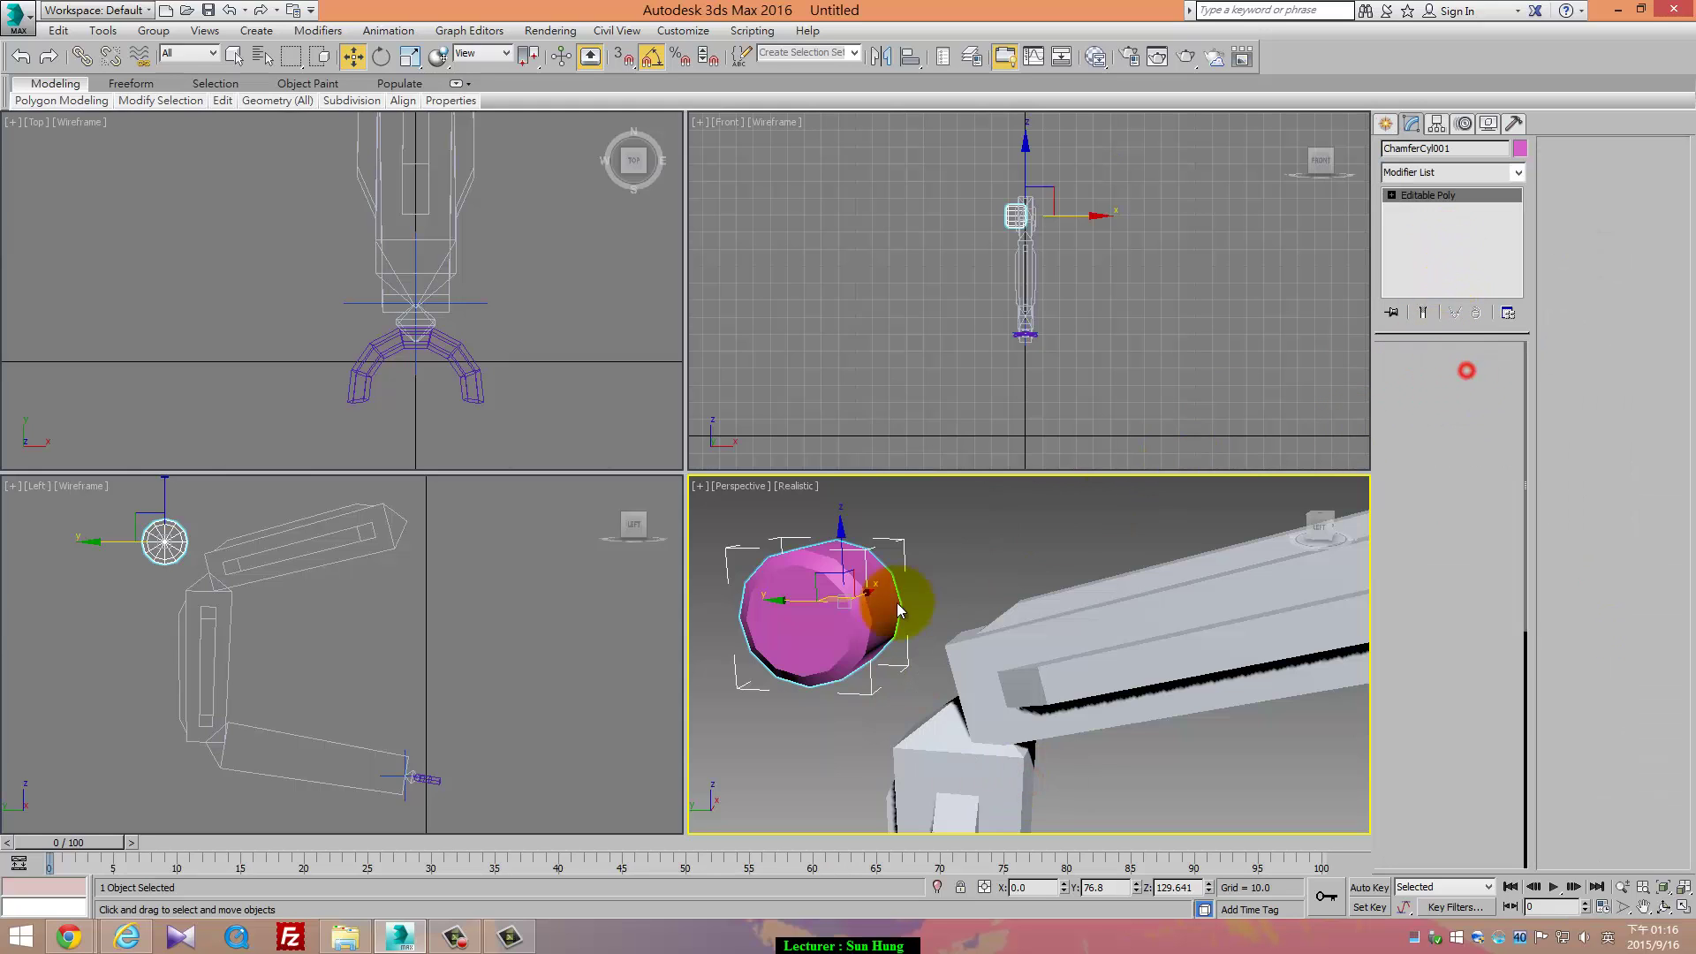
{"action": "scroll", "coordinate": [825, 634], "scroll_direction": "up", "scroll_amount": 3}
{"action": "left_click", "coordinate": [812, 570]}
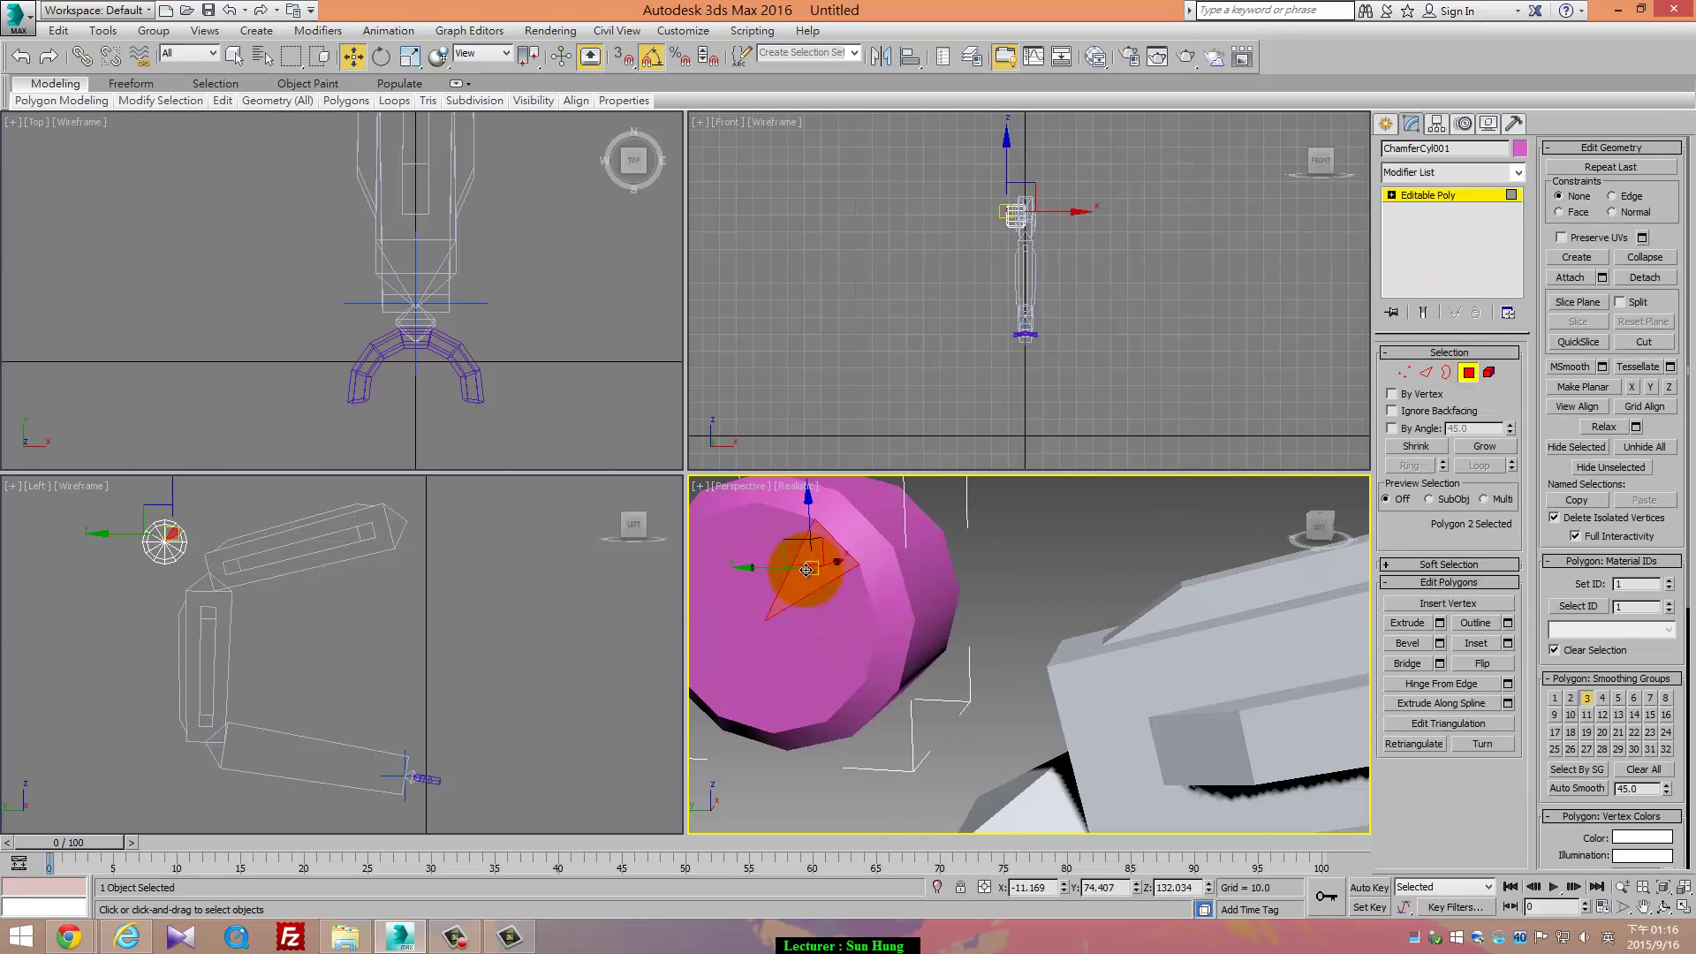
{"action": "middle_click_drag", "start_coordinate": [835, 576], "coordinate": [946, 570]}
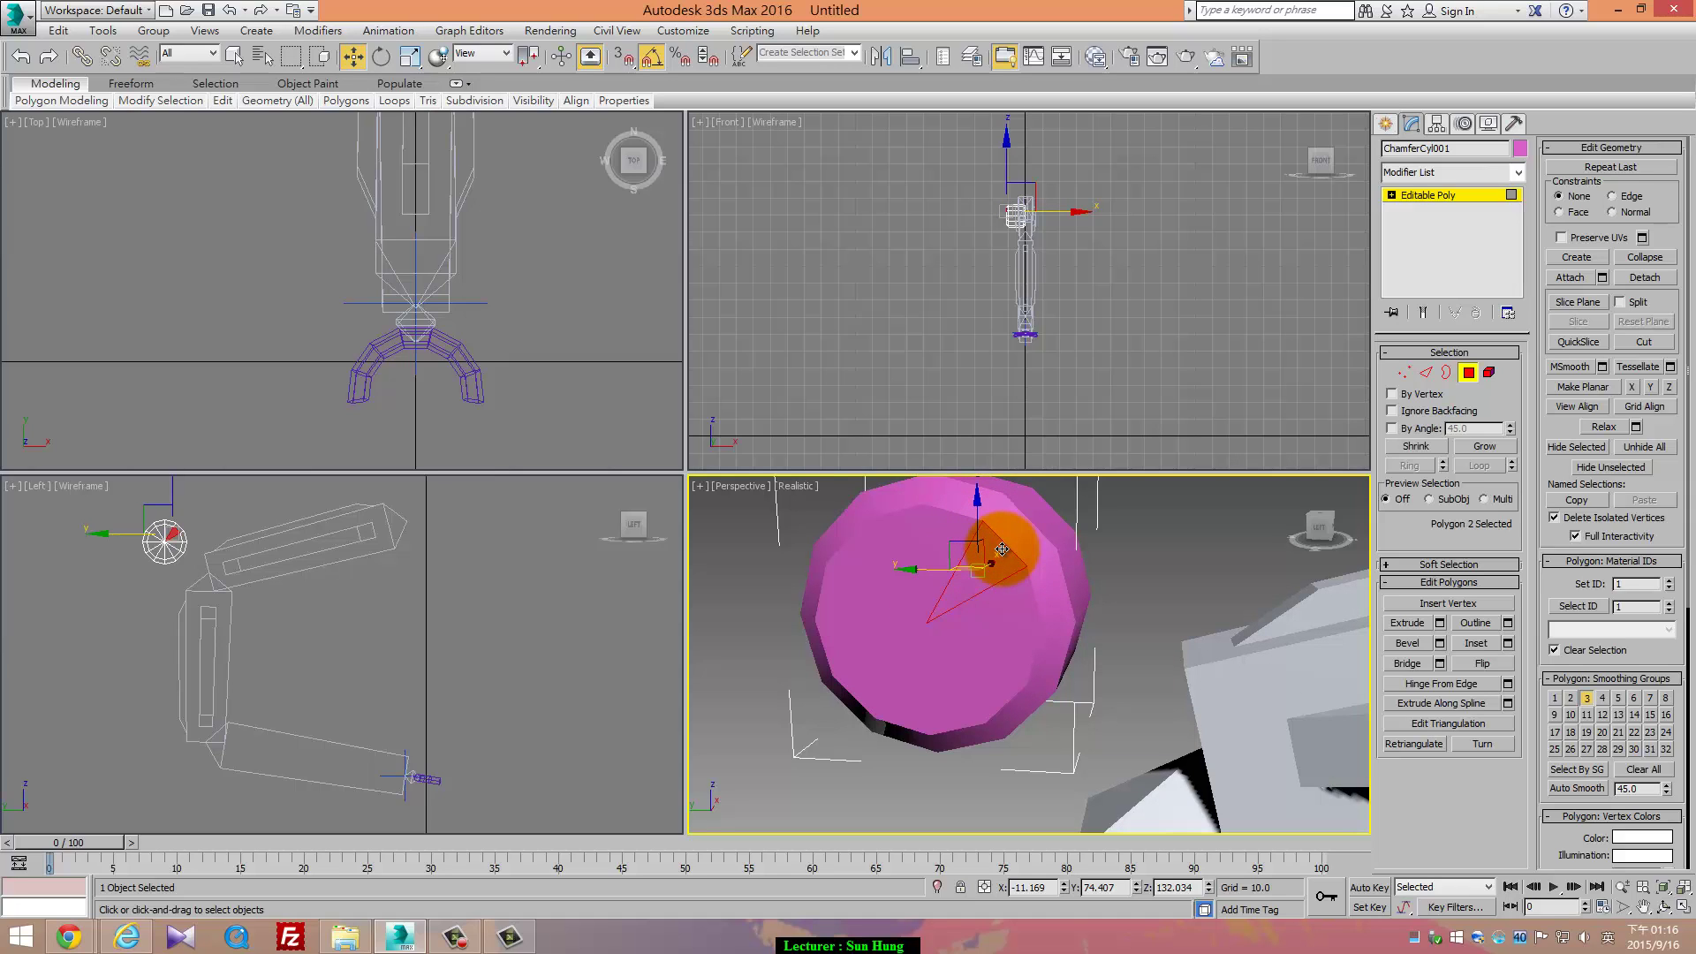
{"action": "key", "text": "F3"}
{"action": "key", "text": "F3"}
{"action": "key", "text": "F3"}
{"action": "key", "text": "F3"}
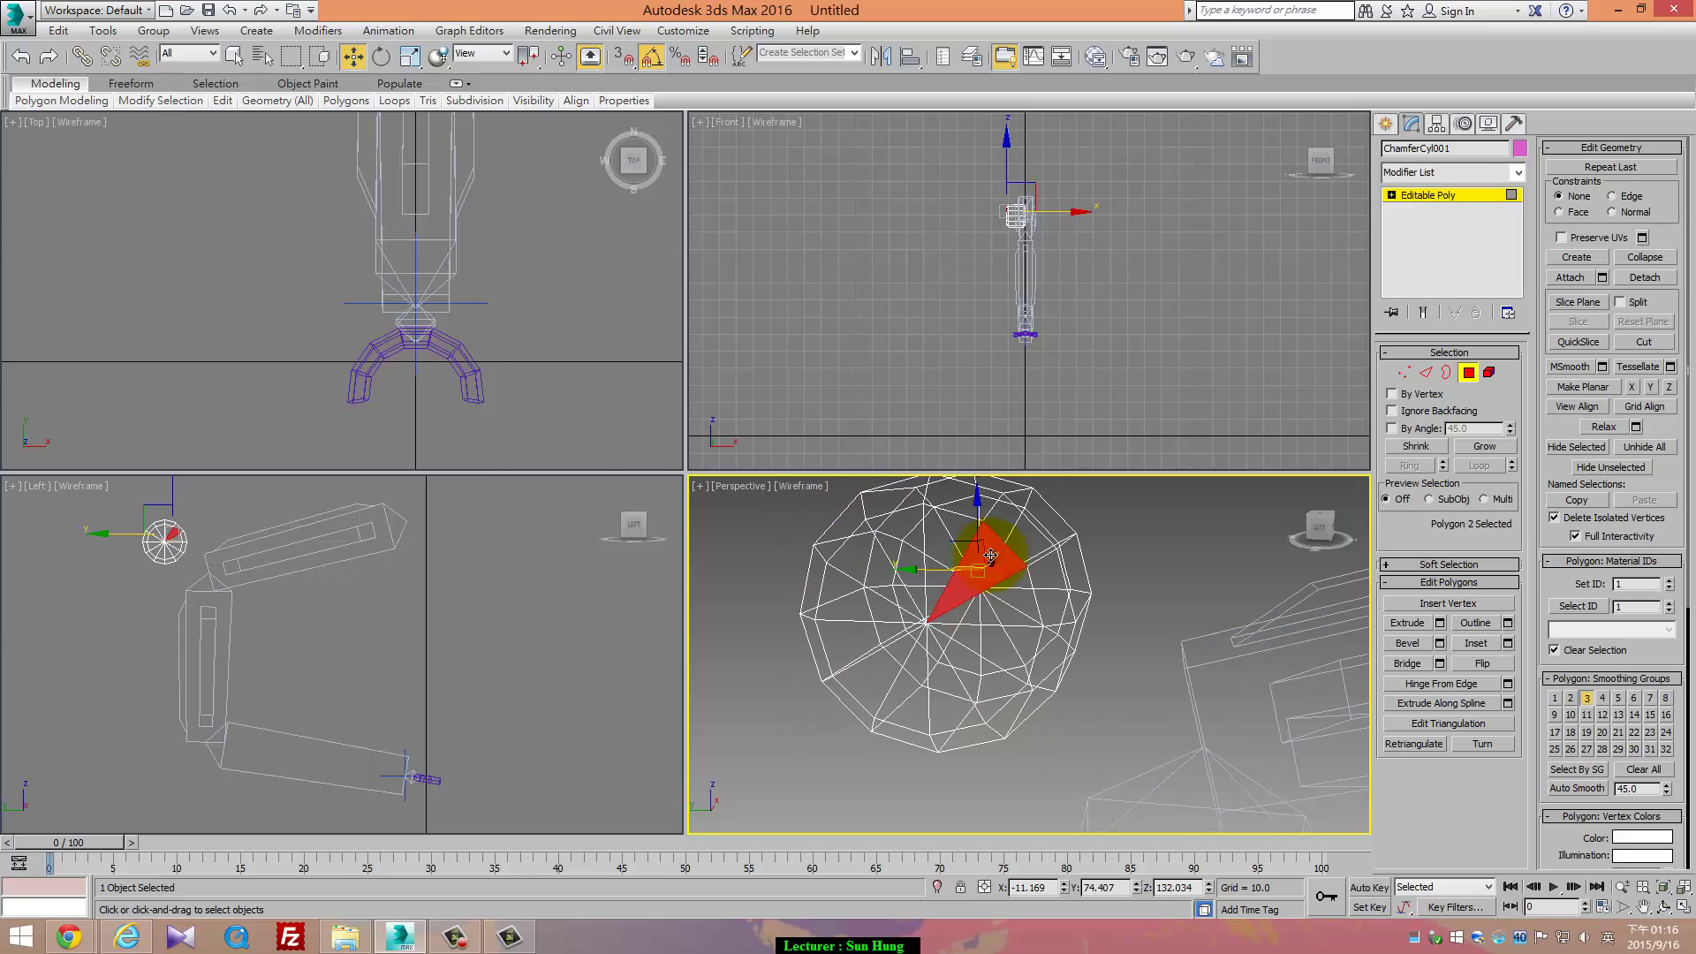
{"action": "key", "text": "F4"}
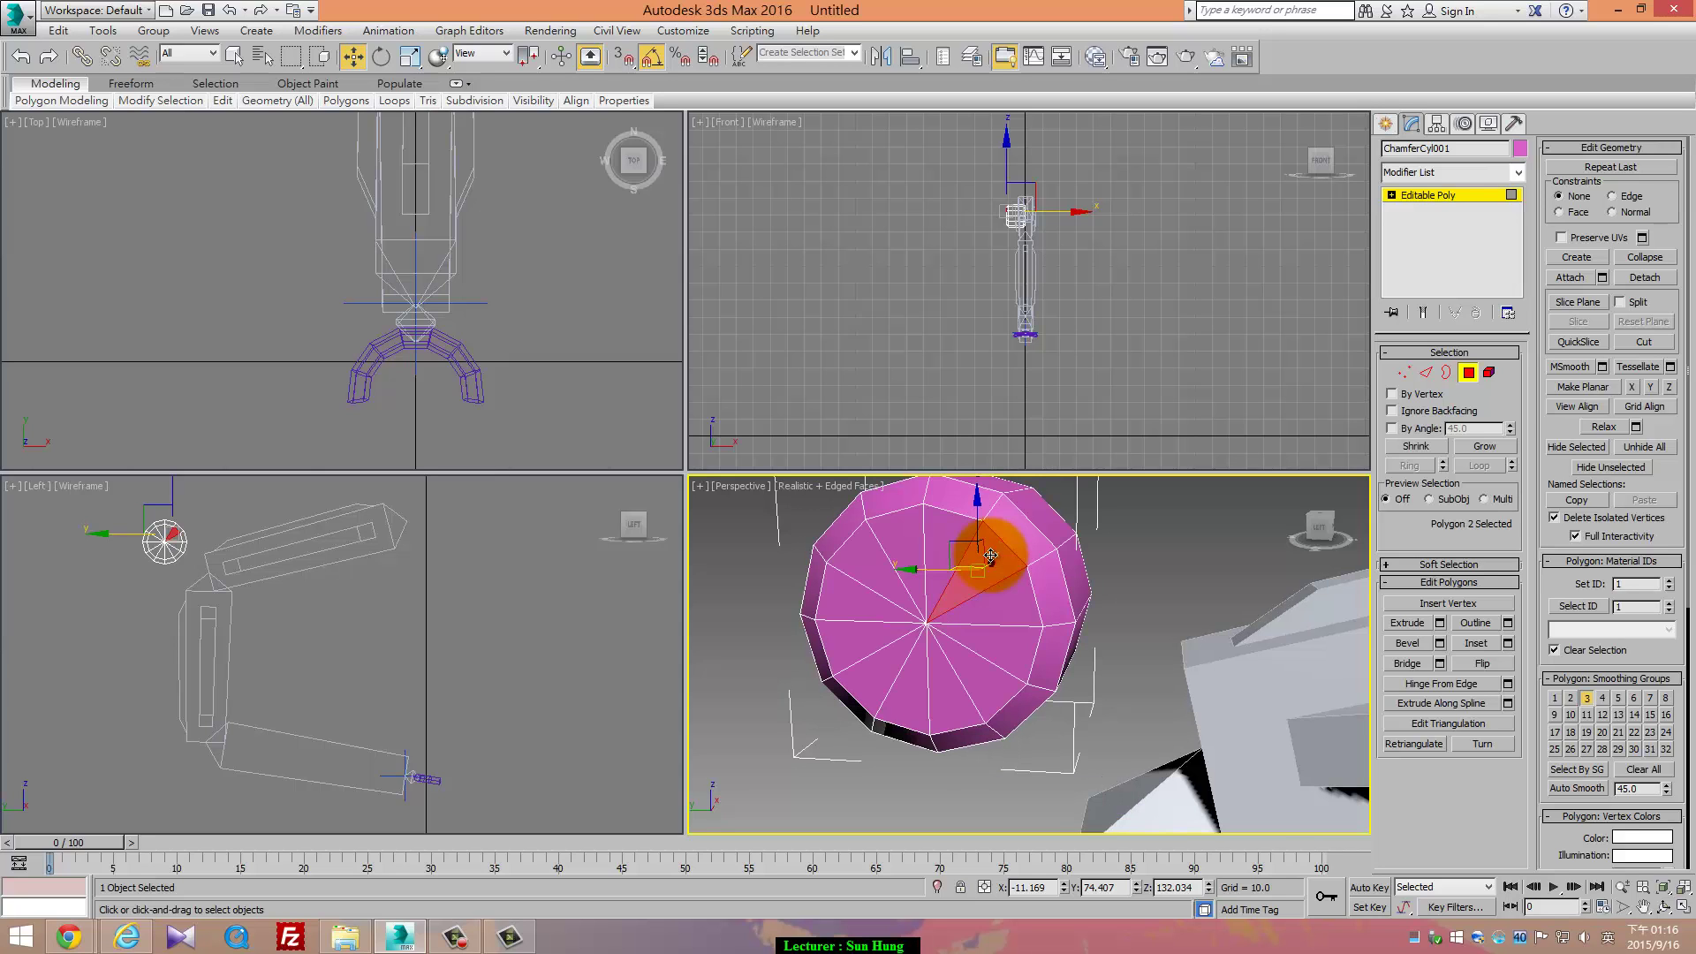
Add the remaining wedge polygons of that cap's upper half to the selection
{"action": "left_click", "coordinate": [1015, 604], "text": "ctrl"}
{"action": "left_click", "coordinate": [952, 546], "text": "ctrl"}
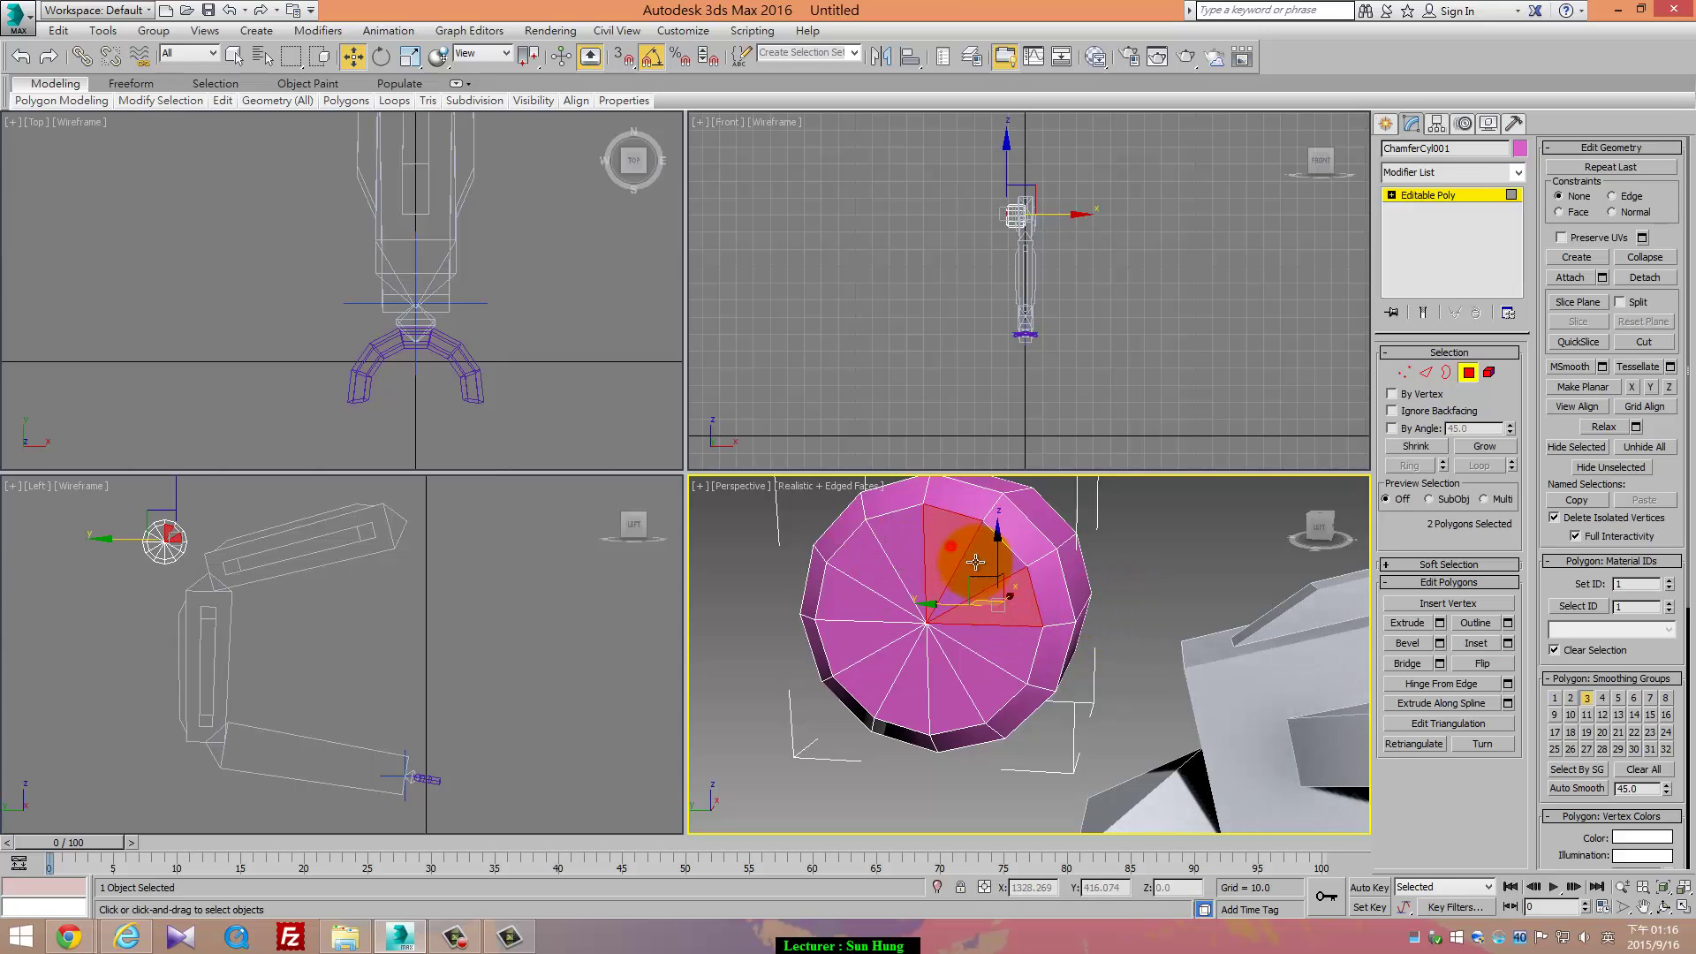
{"action": "left_click", "coordinate": [905, 547], "text": "ctrl"}
{"action": "left_click", "coordinate": [876, 567], "text": "ctrl"}
{"action": "left_click", "coordinate": [861, 600], "text": "ctrl"}
Add the six upper-half wedges of the opposite cap to the selection and inset both half-caps by 0.5
{"action": "middle_click_drag", "start_coordinate": [1164, 615], "coordinate": [1006, 720], "text": "alt"}
{"action": "left_click", "coordinate": [1021, 727], "text": "ctrl"}
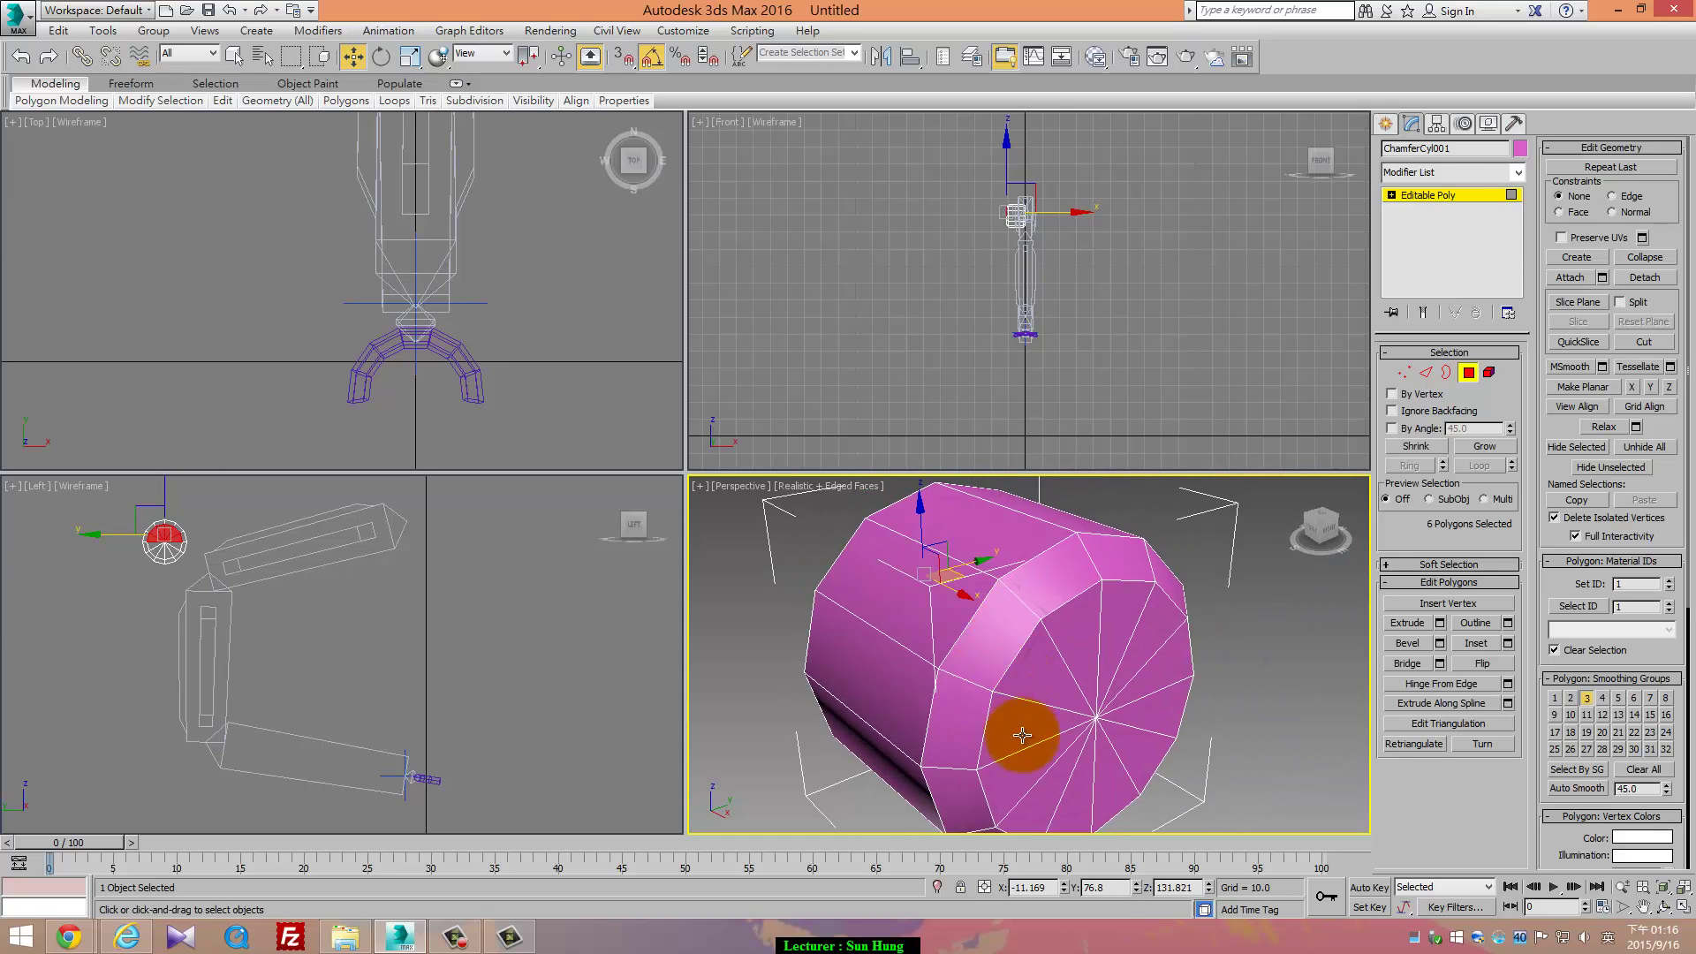
{"action": "left_click", "coordinate": [1058, 643], "text": "ctrl"}
{"action": "left_click", "coordinate": [1100, 634], "text": "ctrl"}
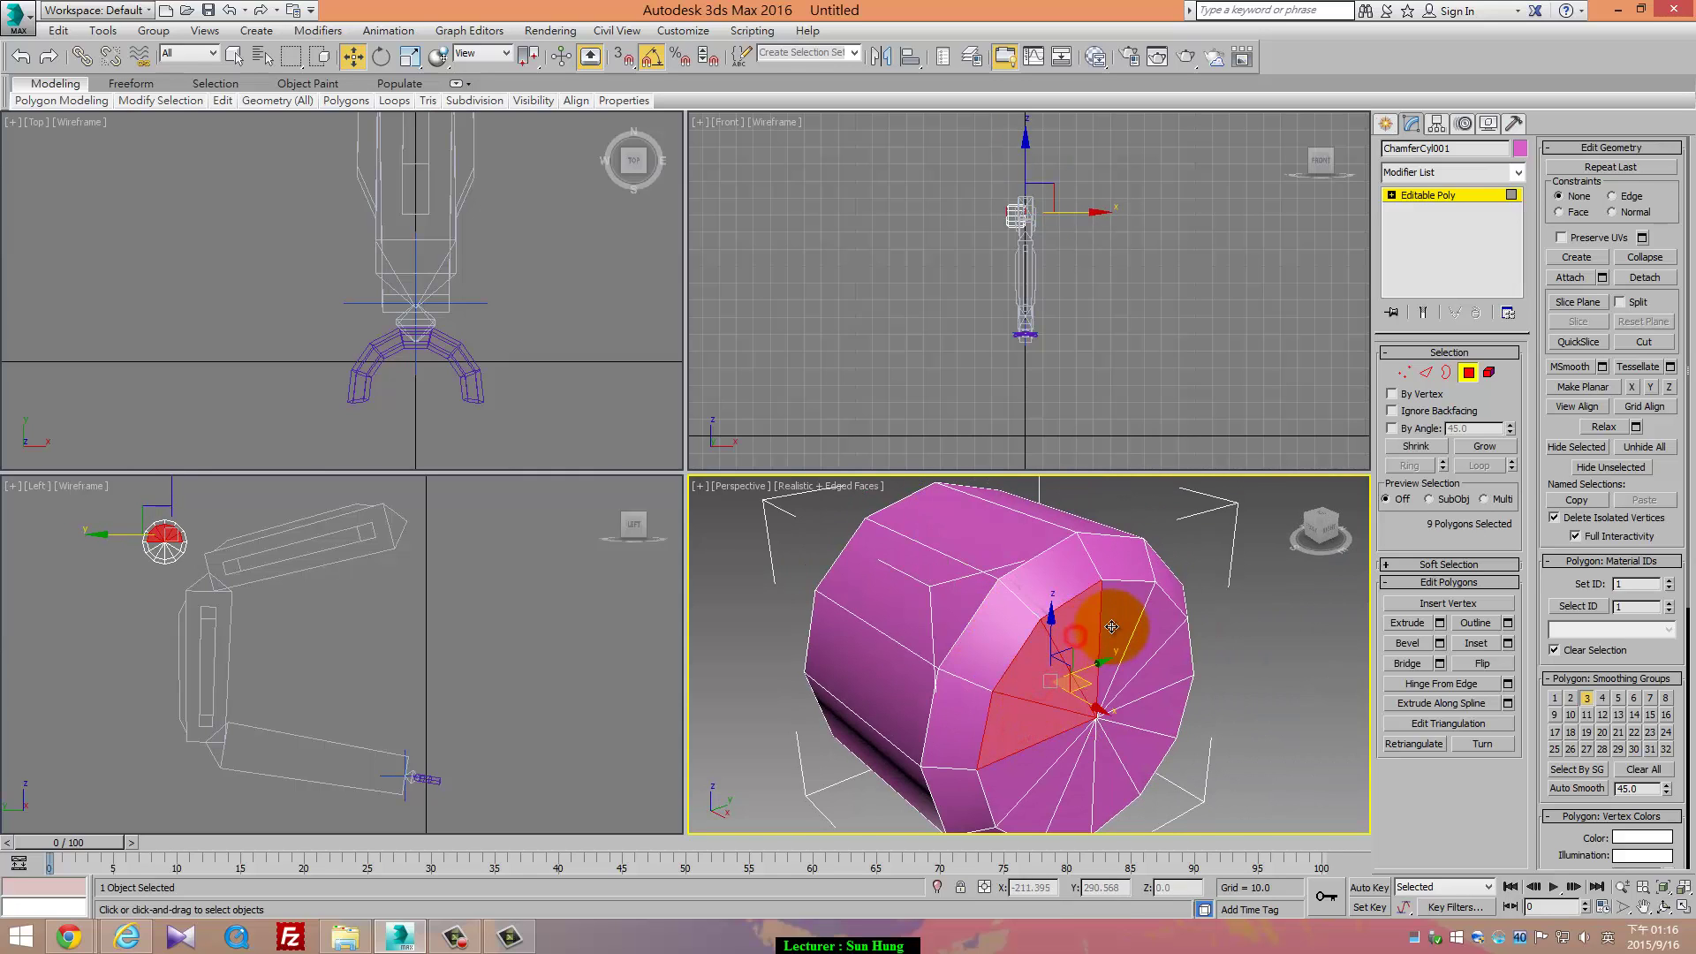
{"action": "left_click", "coordinate": [1139, 618], "text": "ctrl"}
{"action": "left_click", "coordinate": [1164, 632], "text": "ctrl"}
{"action": "left_click", "coordinate": [1169, 651], "text": "ctrl"}
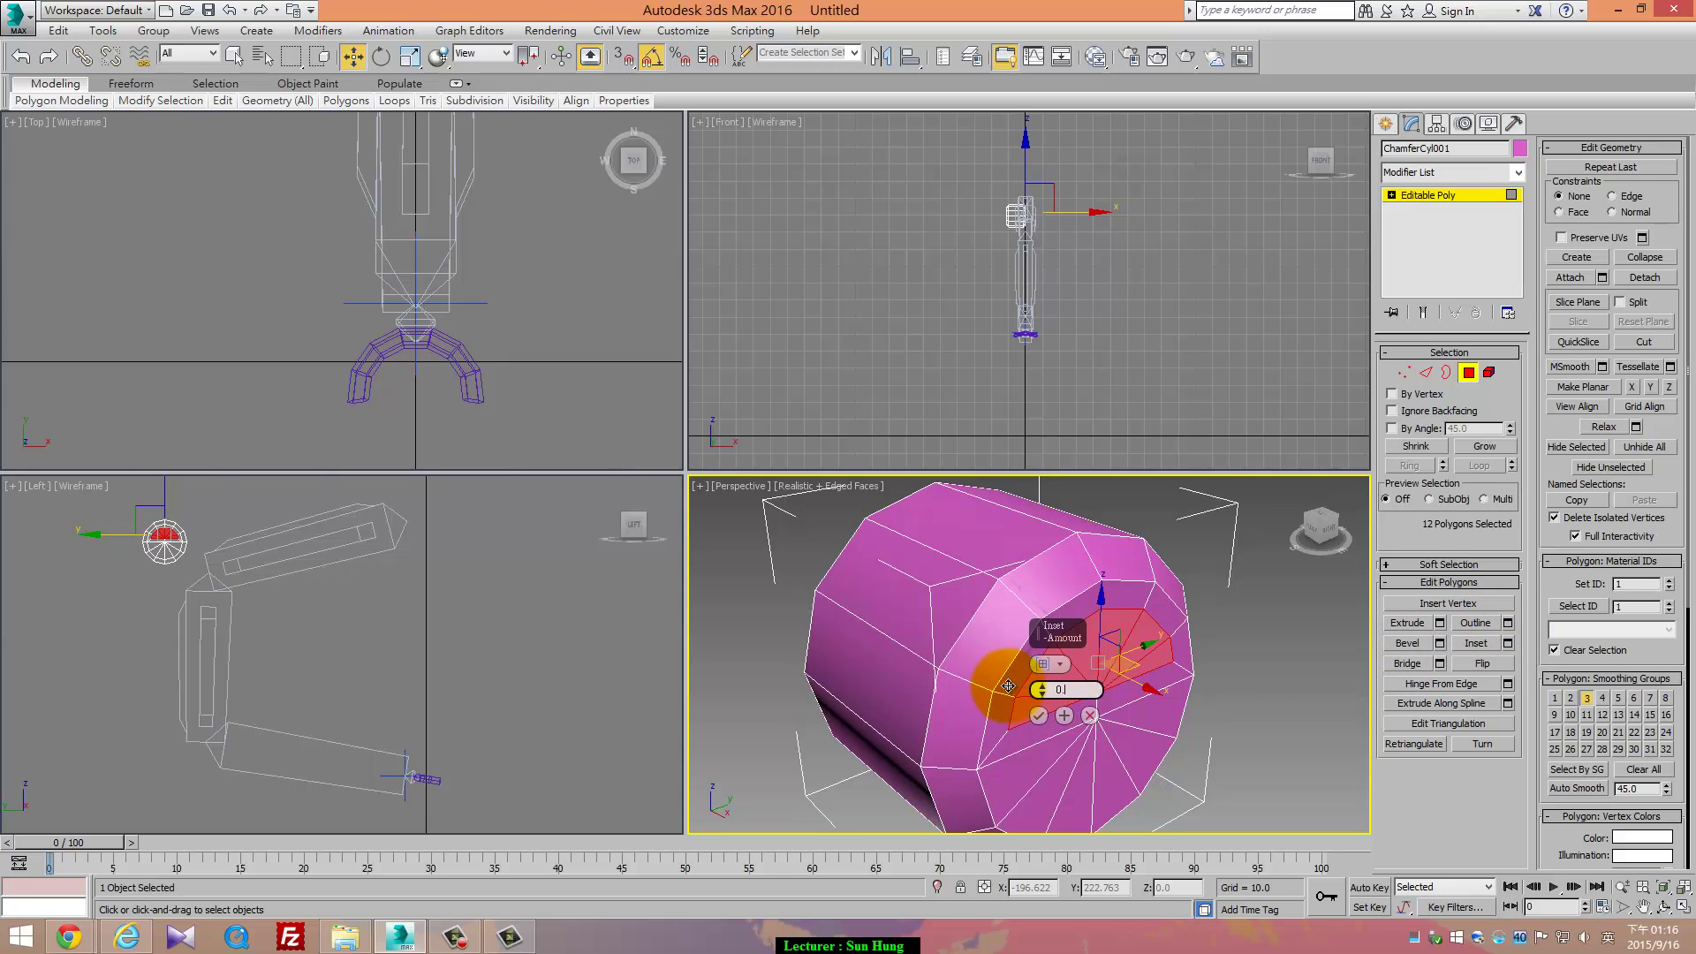
{"action": "left_click", "coordinate": [1043, 718]}
Clear the polygon selection and select the six lower-half wedges of the same cap
{"action": "middle_click_drag", "start_coordinate": [1063, 756], "coordinate": [1010, 649]}
{"action": "middle_click_drag", "start_coordinate": [1076, 715], "coordinate": [1173, 666], "text": "alt"}
{"action": "left_click", "coordinate": [1040, 717]}
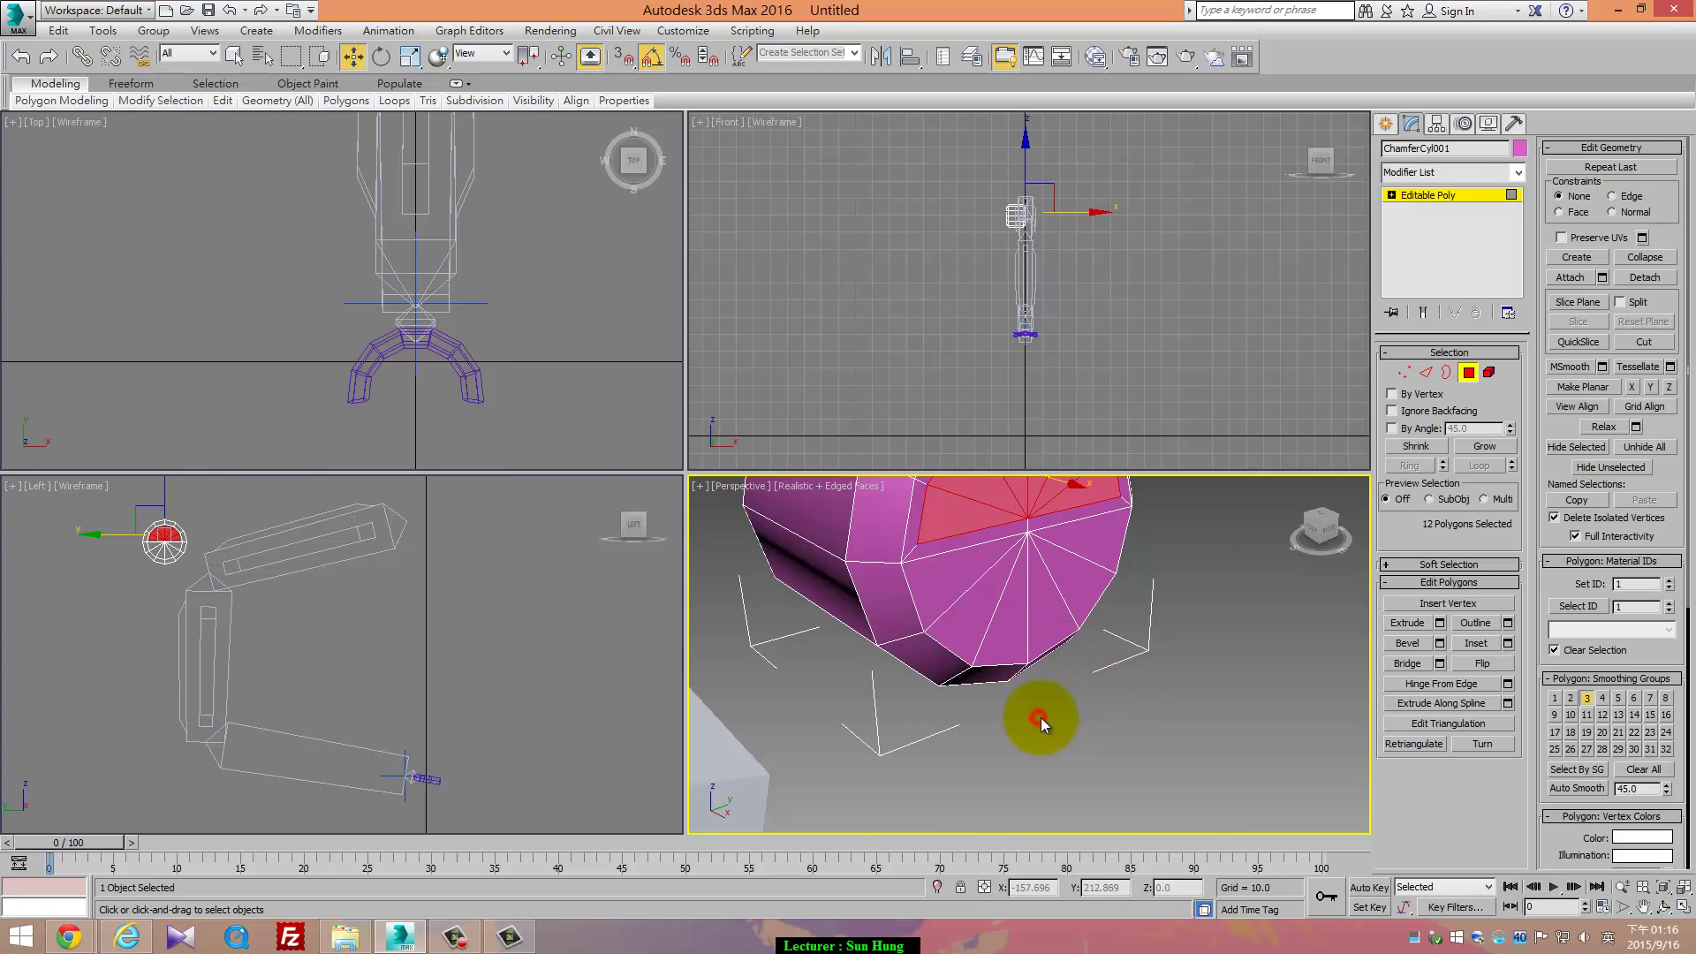
{"action": "left_click", "coordinate": [971, 609]}
{"action": "left_click", "coordinate": [972, 610], "text": "ctrl"}
{"action": "left_click", "coordinate": [1001, 632], "text": "ctrl"}
{"action": "left_click", "coordinate": [1039, 622], "text": "ctrl"}
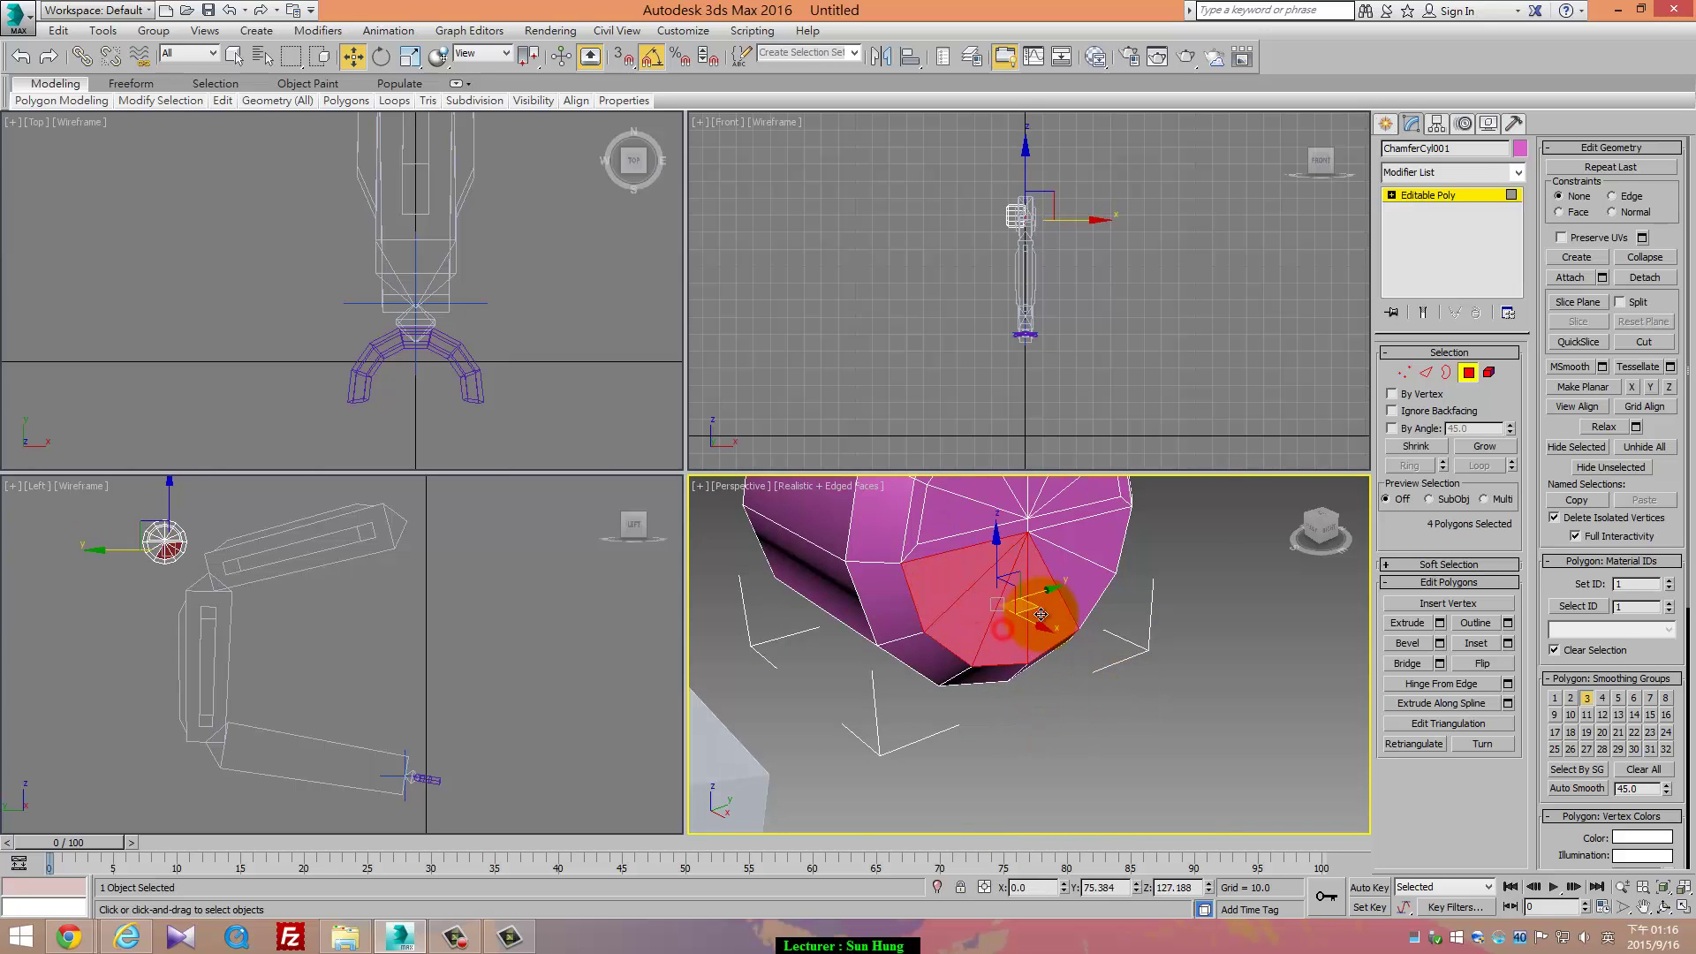
{"action": "left_click", "coordinate": [1071, 590], "text": "ctrl"}
{"action": "left_click", "coordinate": [1081, 550], "text": "ctrl"}
Add the six lower-half wedges of the other cap to the selection and inset both lower half-caps by 0.5
{"action": "middle_click_drag", "start_coordinate": [971, 668], "coordinate": [908, 696], "text": "alt"}
{"action": "left_click", "coordinate": [989, 692], "text": "ctrl"}
{"action": "left_click", "coordinate": [946, 719], "text": "ctrl"}
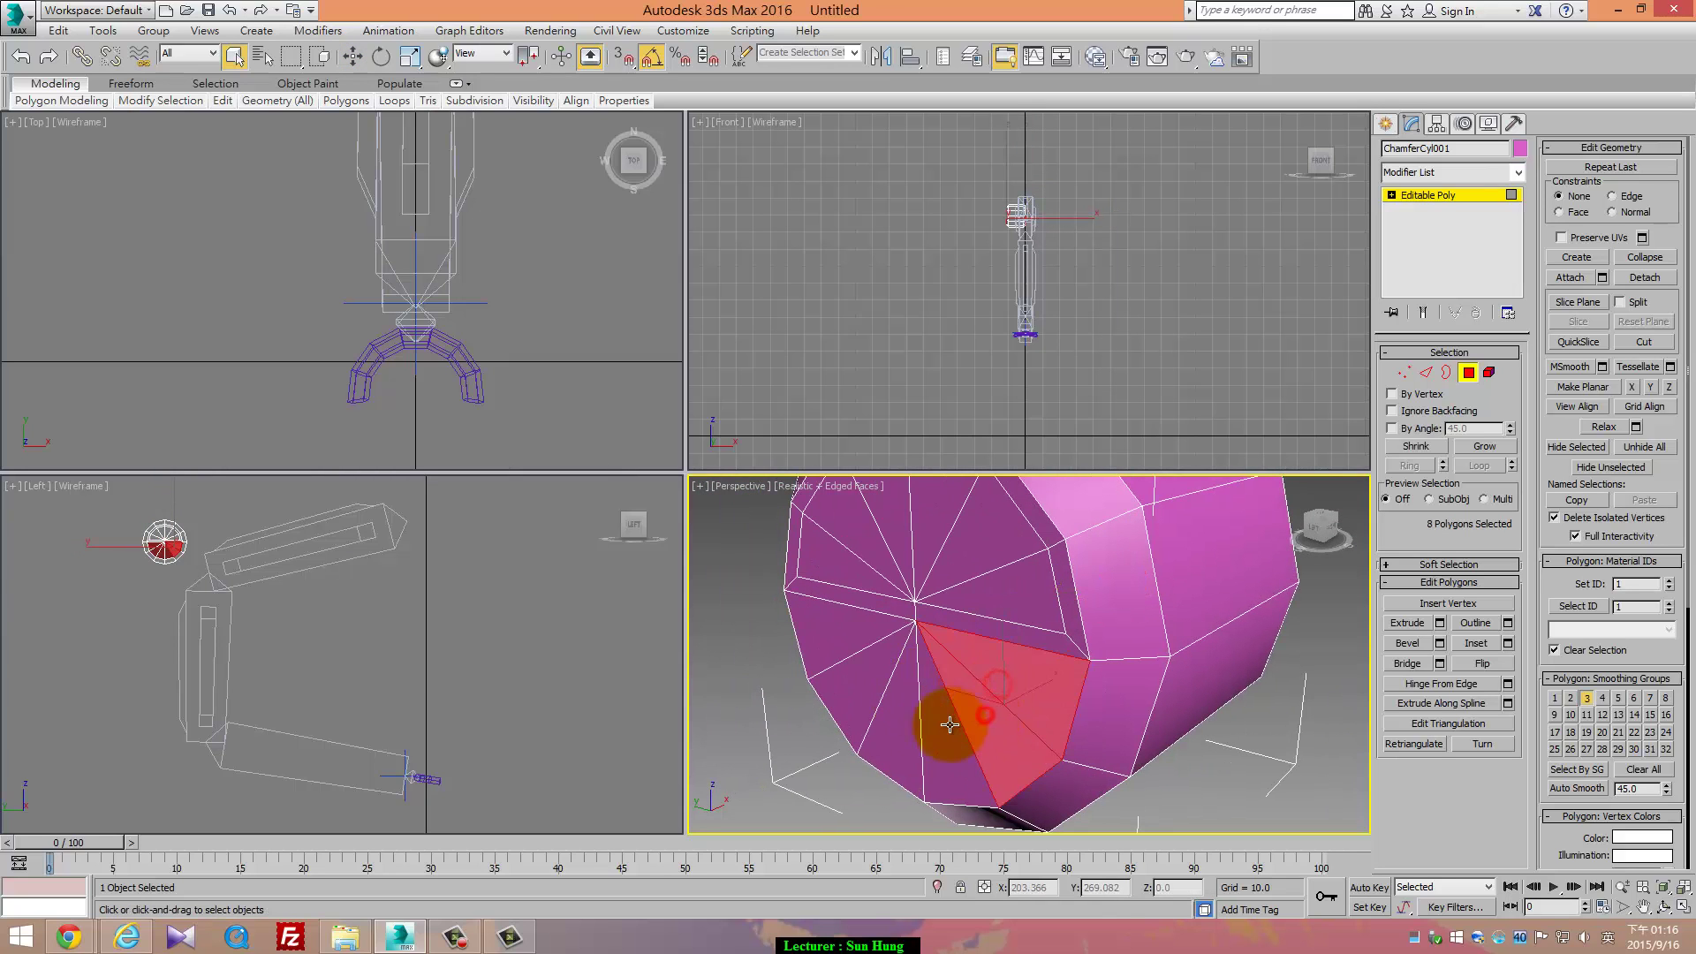
{"action": "left_click", "coordinate": [892, 698], "text": "ctrl"}
{"action": "left_click", "coordinate": [875, 681], "text": "ctrl"}
{"action": "left_click", "coordinate": [845, 635], "text": "ctrl"}
{"action": "middle_click_drag", "start_coordinate": [845, 636], "coordinate": [963, 631], "text": "alt"}
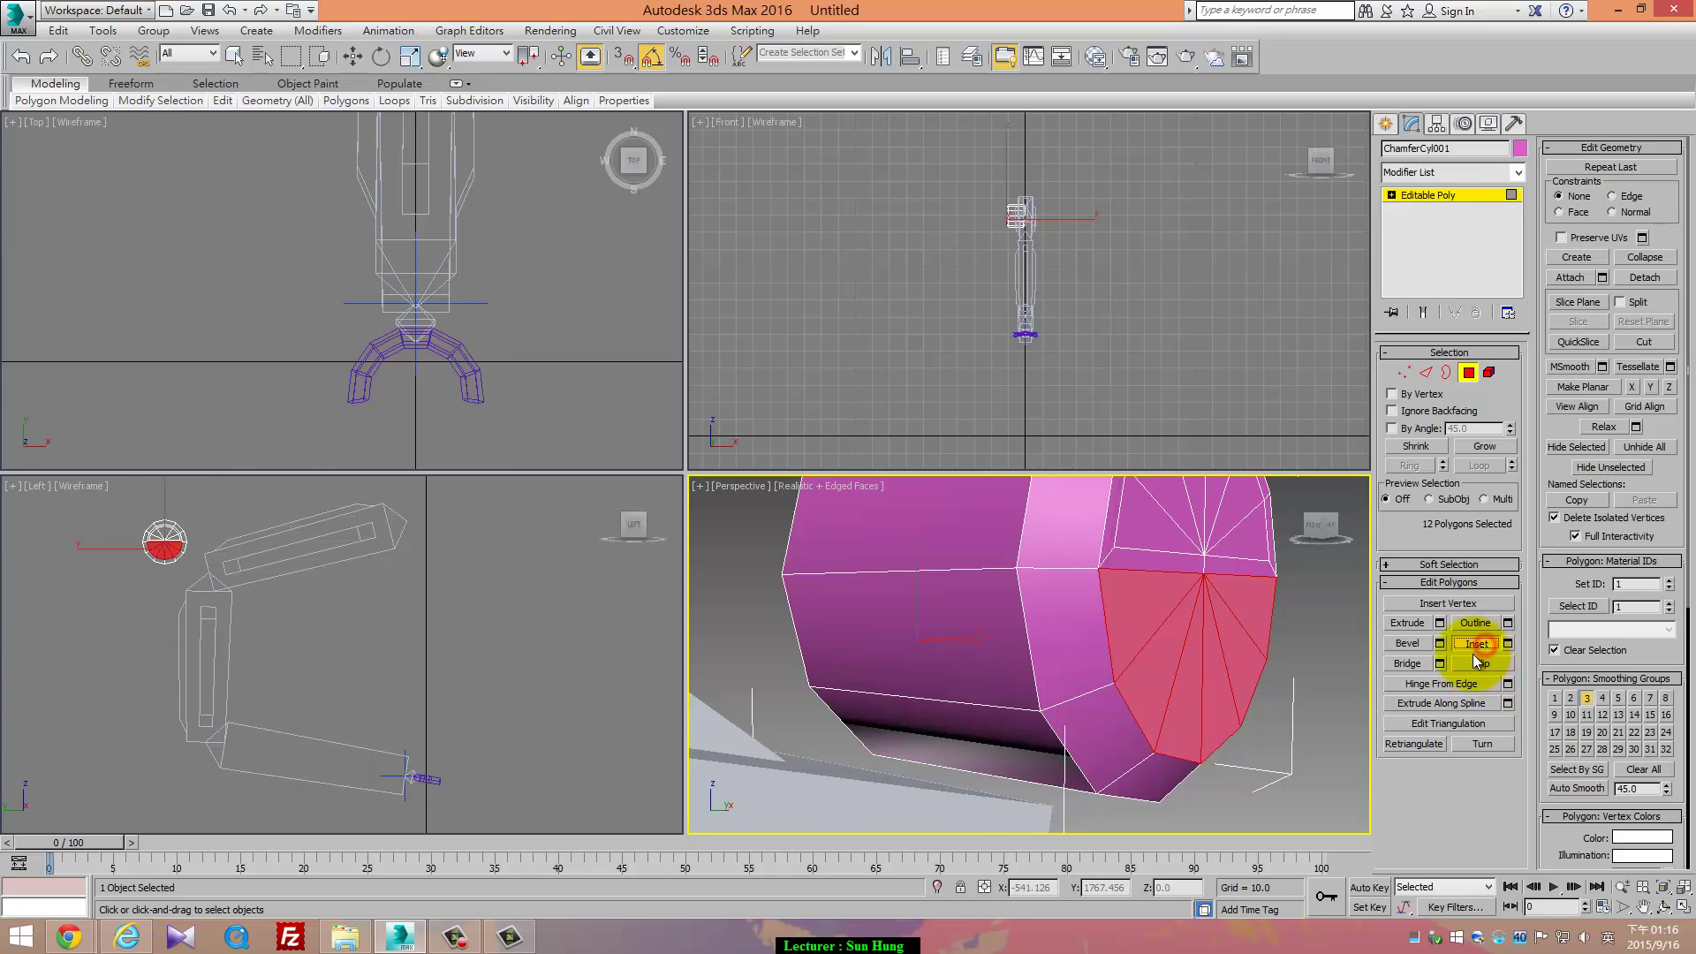
{"action": "left_click", "coordinate": [1507, 643]}
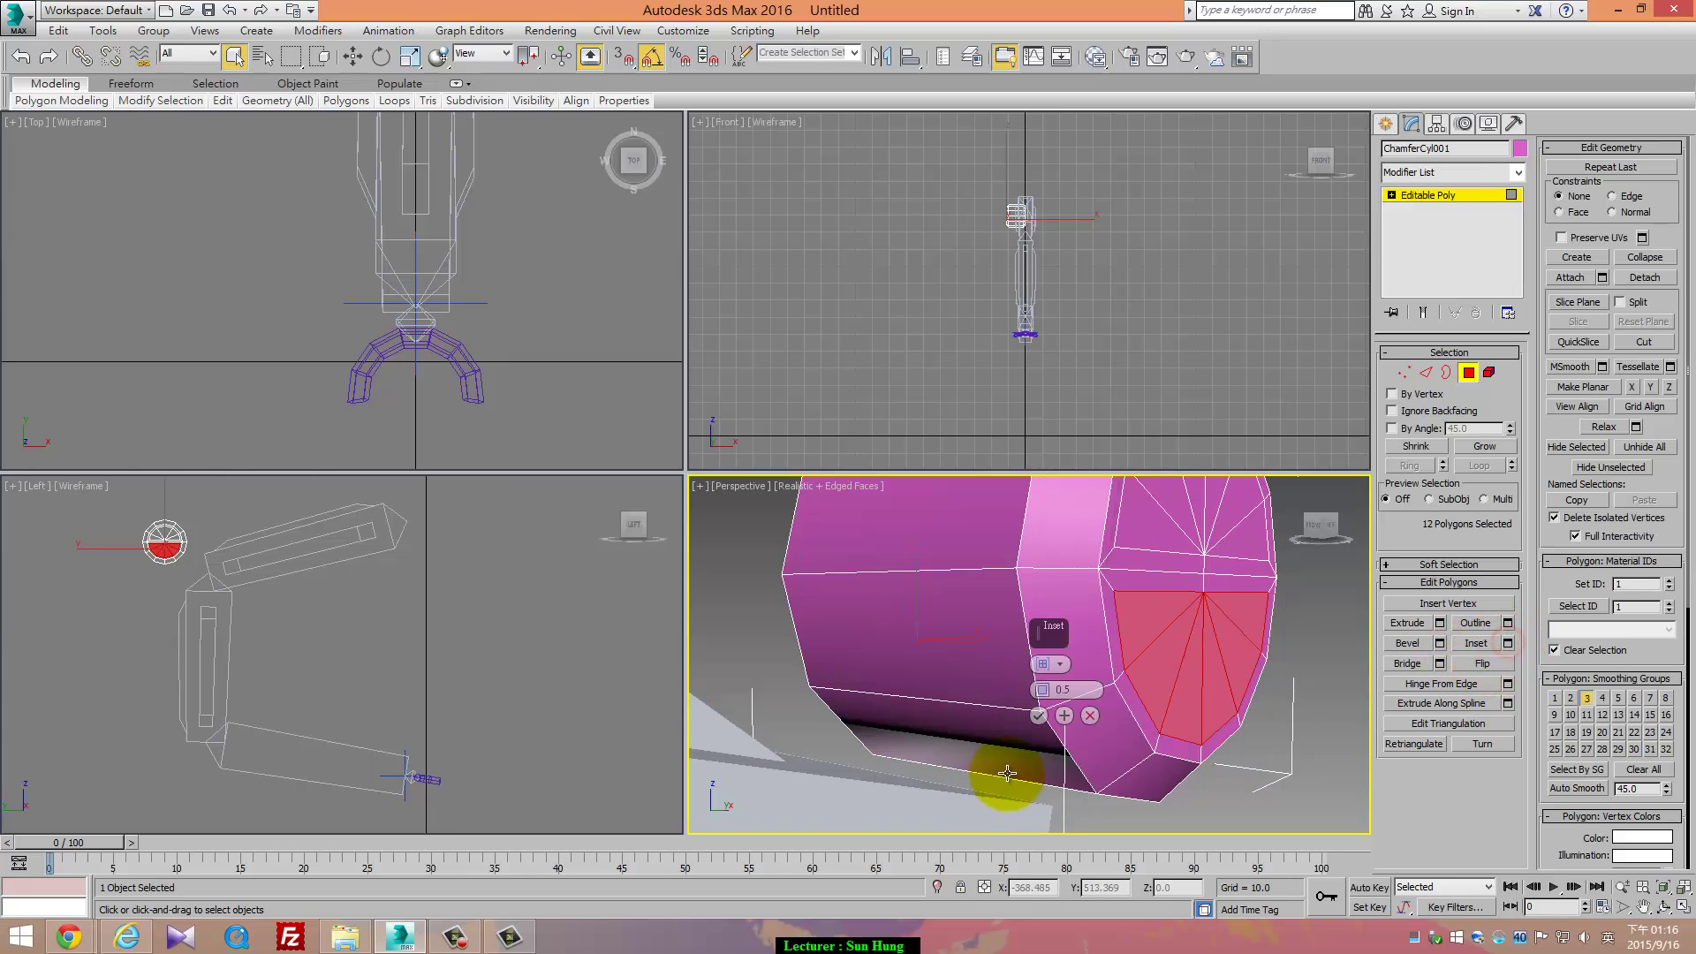
{"action": "left_click", "coordinate": [1039, 715]}
Add the inset upper-half wedges of both caps to the selection, so all 24 inset polygons are selected
{"action": "middle_click_drag", "start_coordinate": [1059, 712], "coordinate": [1211, 542], "text": "alt"}
{"action": "scroll", "coordinate": [1148, 624], "scroll_direction": "down", "scroll_amount": 3}
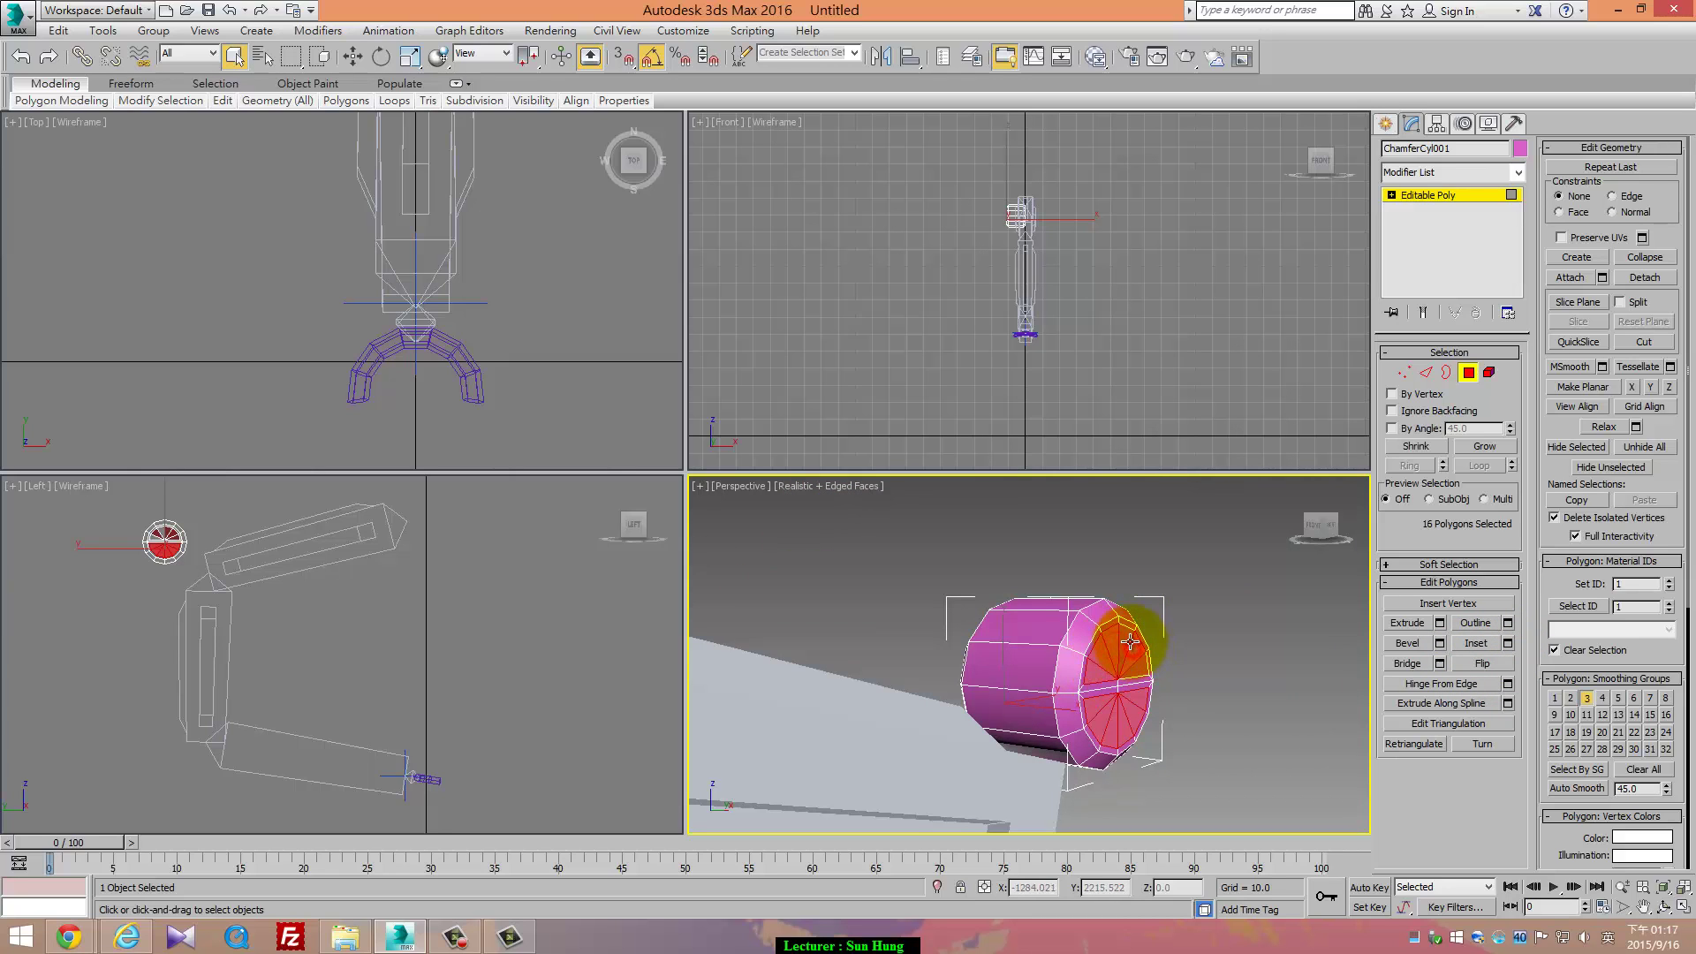
{"action": "left_click", "coordinate": [1129, 641], "text": "ctrl"}
{"action": "left_click", "coordinate": [1141, 668], "text": "ctrl"}
{"action": "middle_click_drag", "start_coordinate": [951, 673], "coordinate": [1075, 669], "text": "alt"}
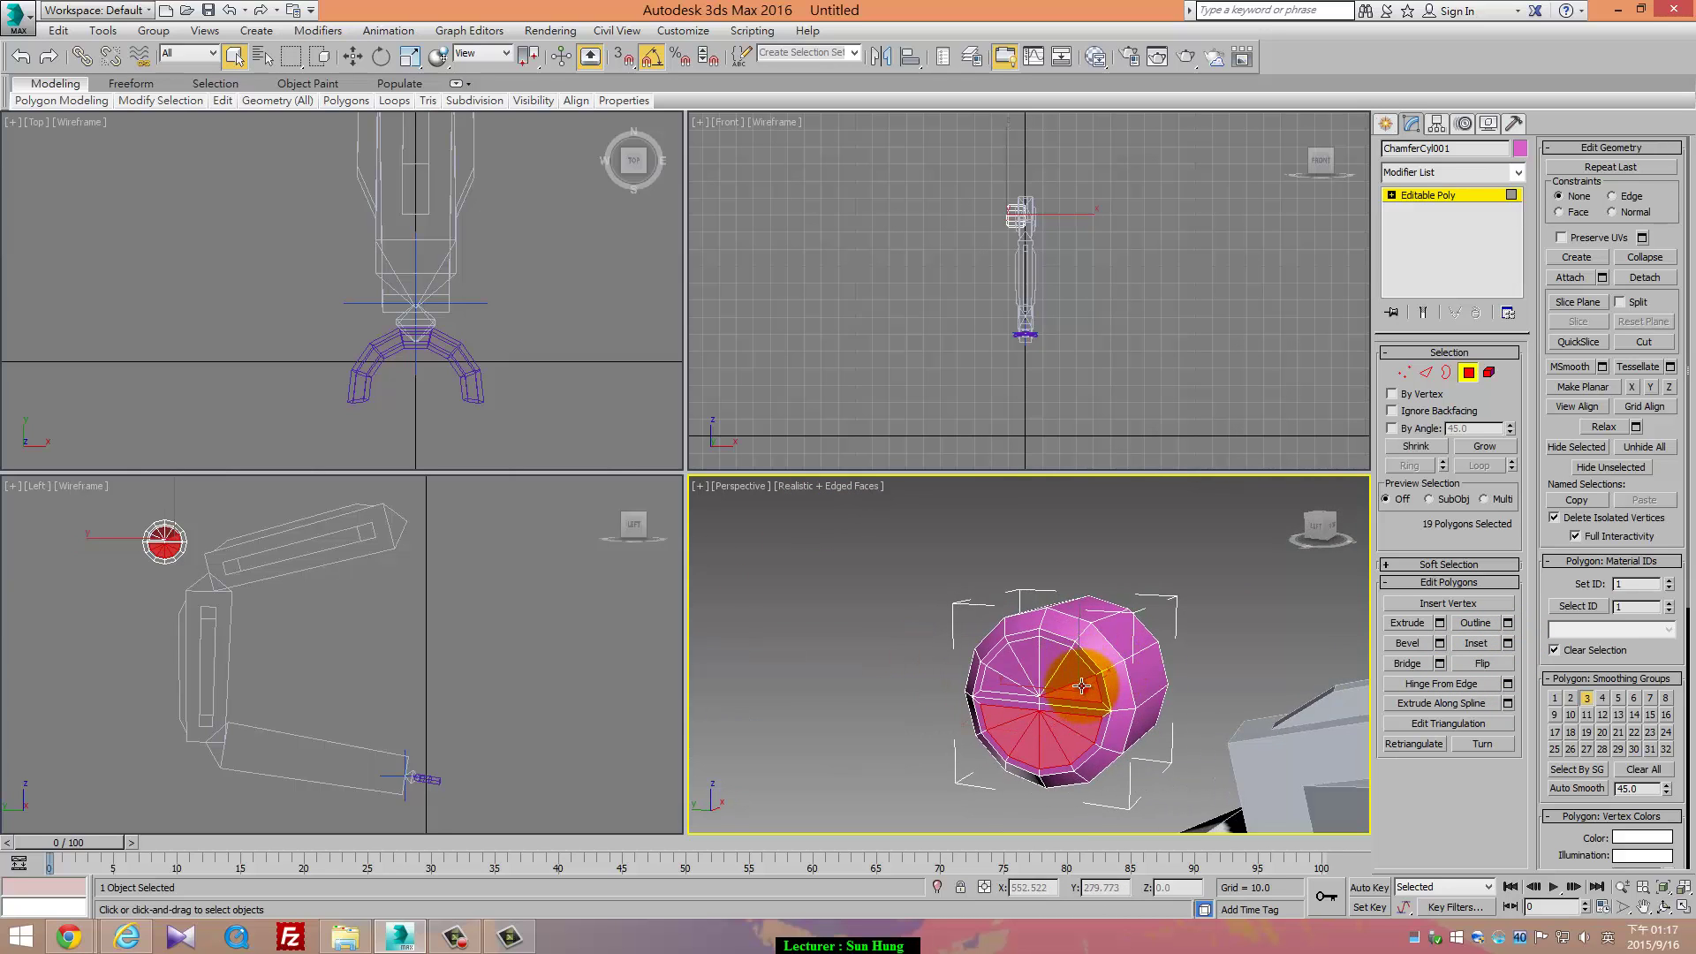
{"action": "left_click", "coordinate": [1071, 670], "text": "ctrl"}
{"action": "left_click", "coordinate": [1050, 656], "text": "ctrl"}
{"action": "left_click", "coordinate": [1027, 652], "text": "ctrl"}
{"action": "left_click", "coordinate": [999, 680], "text": "ctrl"}
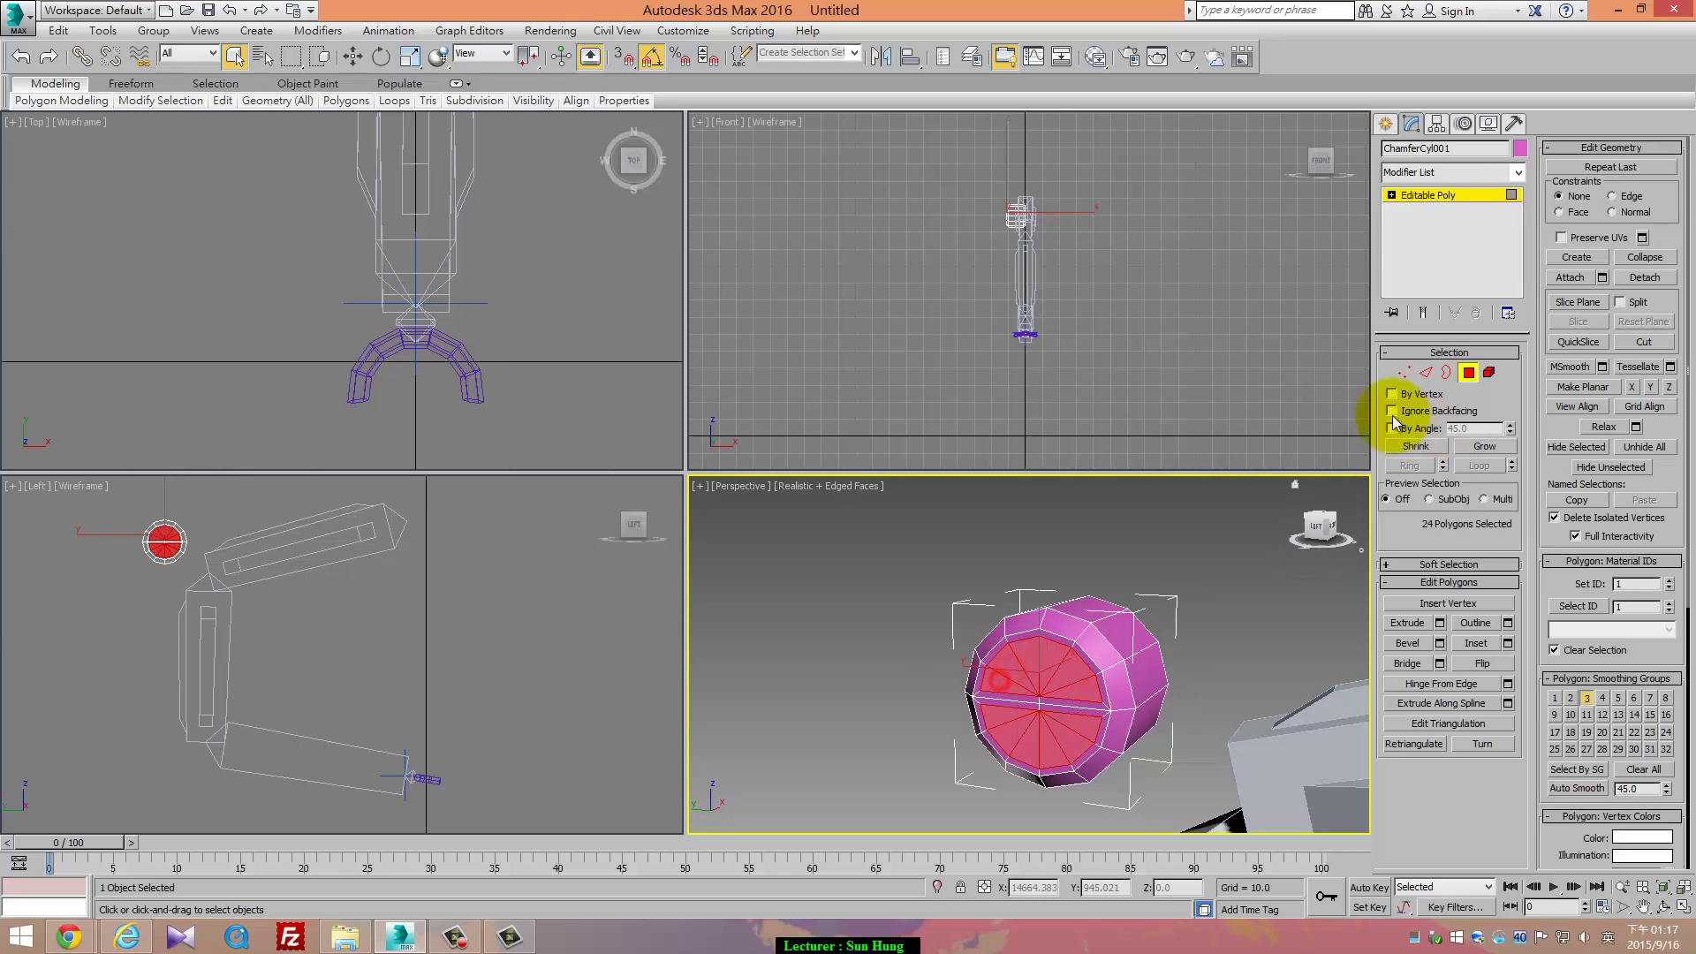
Bevel the selected cap polygons inward to leave a raised bar and rim, and clear the selection
{"action": "left_click", "coordinate": [1408, 643]}
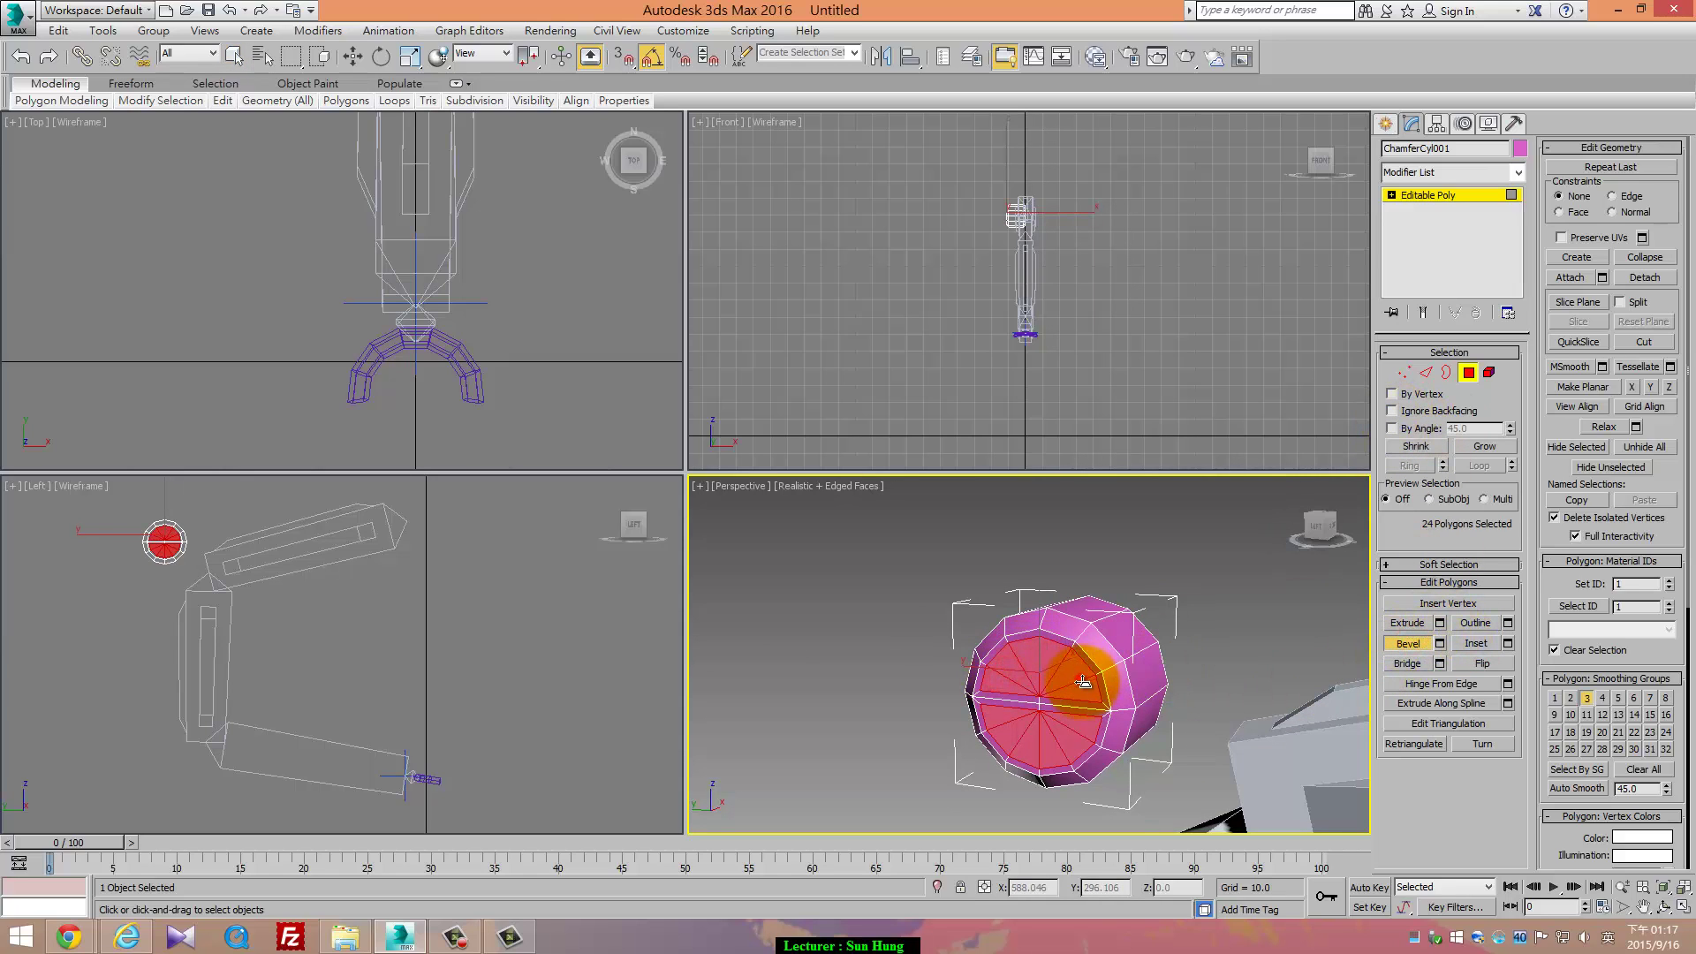
{"action": "left_click_drag", "start_coordinate": [1082, 679], "coordinate": [1083, 687]}
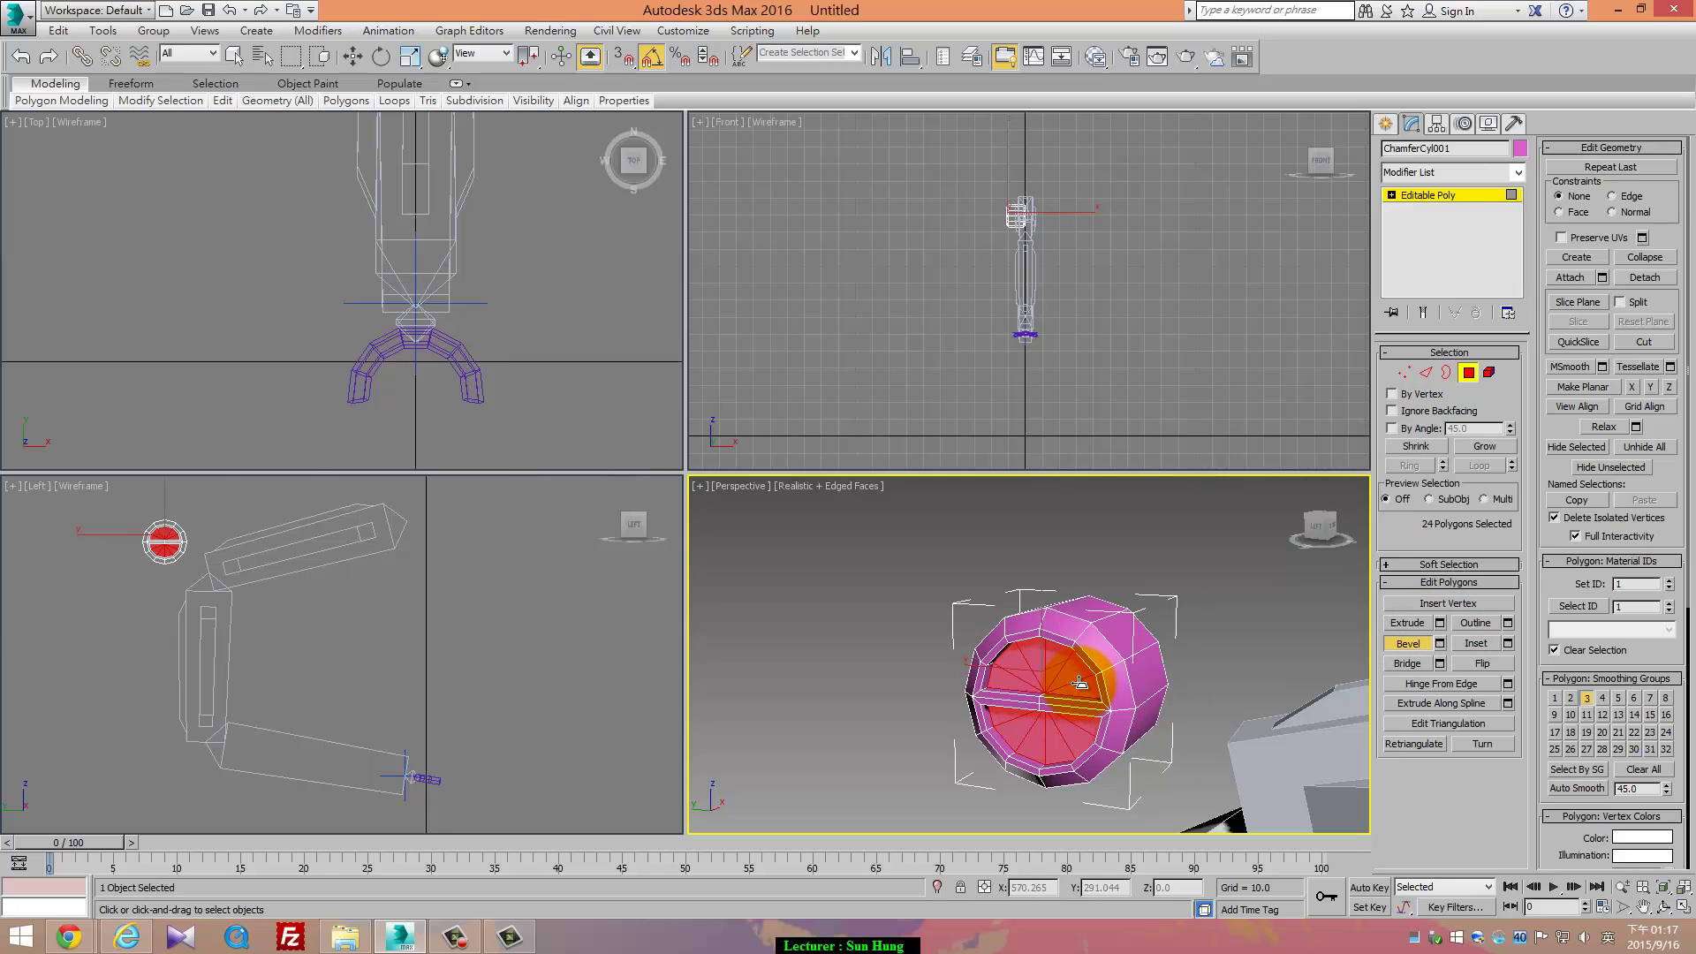
{"action": "left_click", "coordinate": [1281, 675]}
Turn off edged faces in the Perspective viewport and exit the Bevel tool
{"action": "middle_click_drag", "start_coordinate": [1176, 591], "coordinate": [1079, 562]}
{"action": "scroll", "coordinate": [1148, 601], "scroll_direction": "down", "scroll_amount": 4}
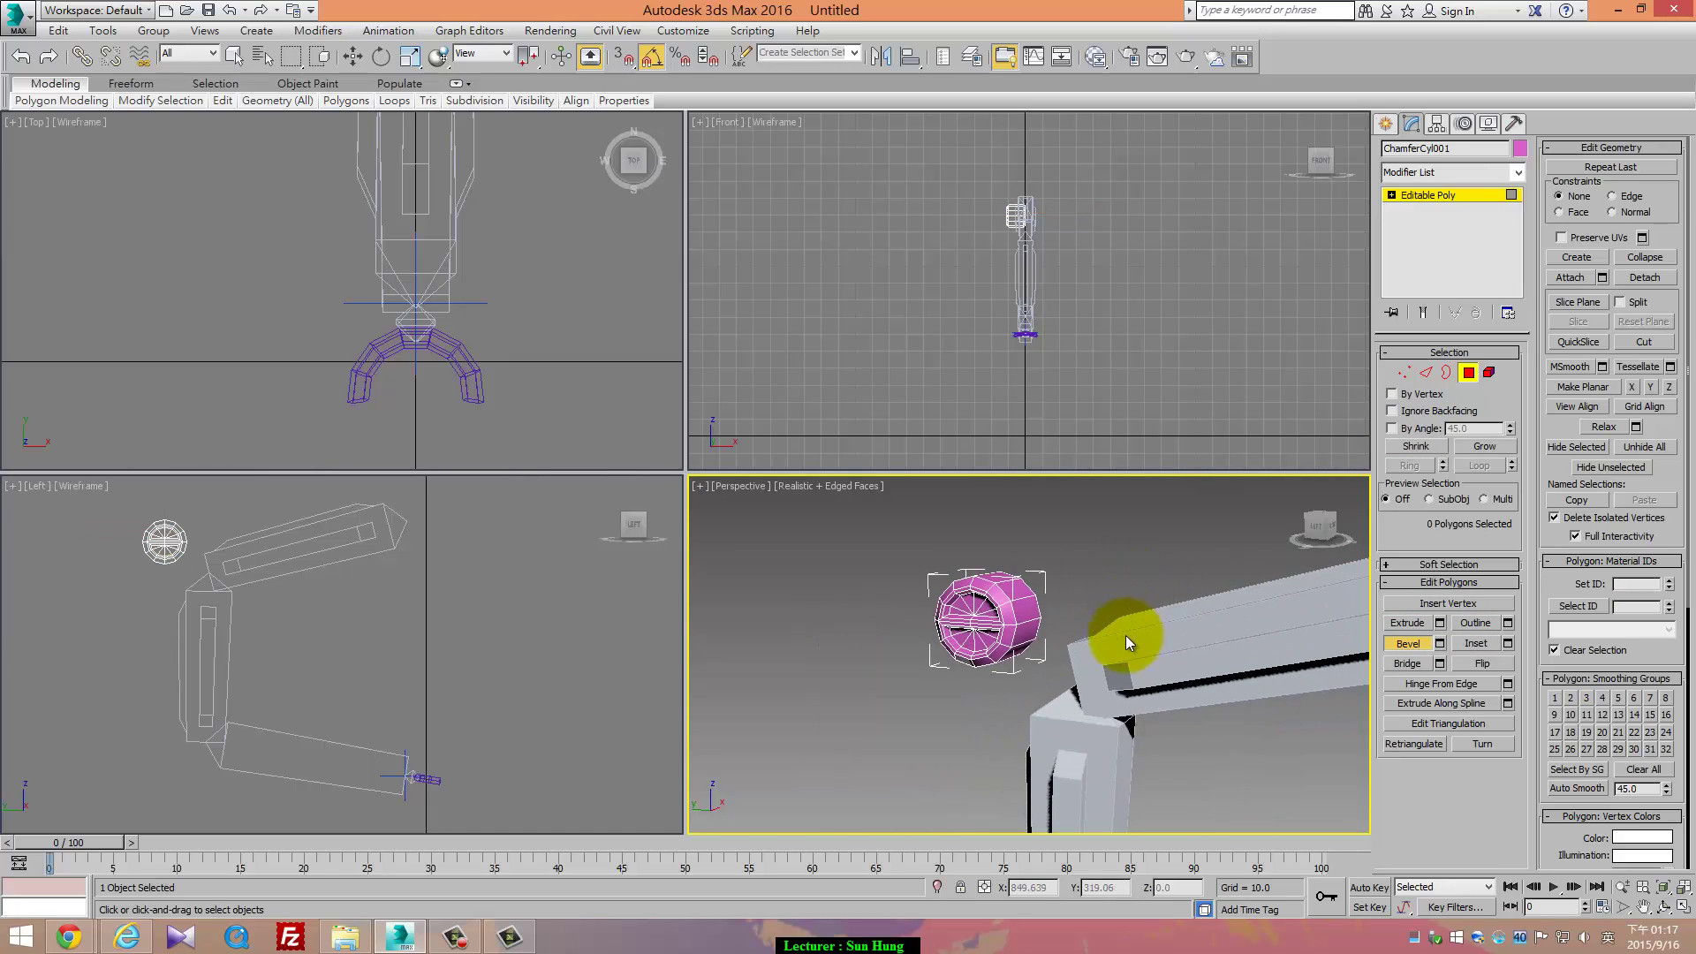
{"action": "key", "text": "F4"}
{"action": "left_click", "coordinate": [1432, 648]}
{"action": "middle_click_drag", "start_coordinate": [1135, 643], "coordinate": [1081, 604], "text": "alt"}
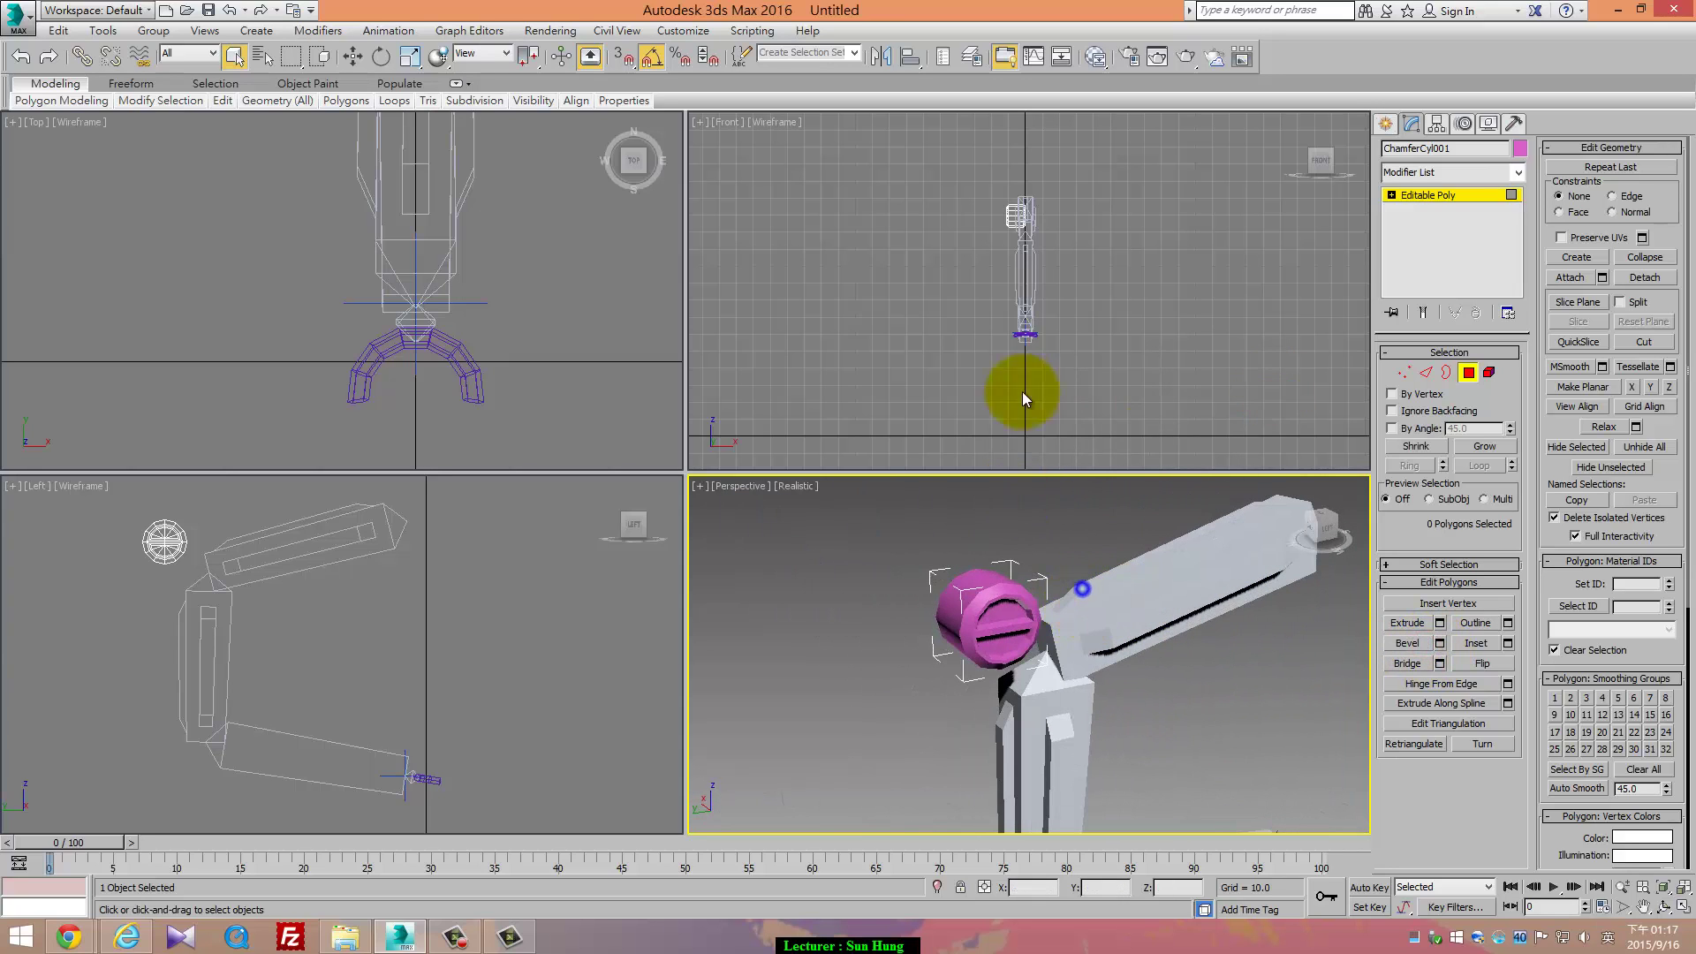
{"action": "scroll", "coordinate": [1038, 569], "scroll_direction": "down", "scroll_amount": 3}
{"action": "middle_click_drag", "start_coordinate": [1192, 598], "coordinate": [943, 581]}
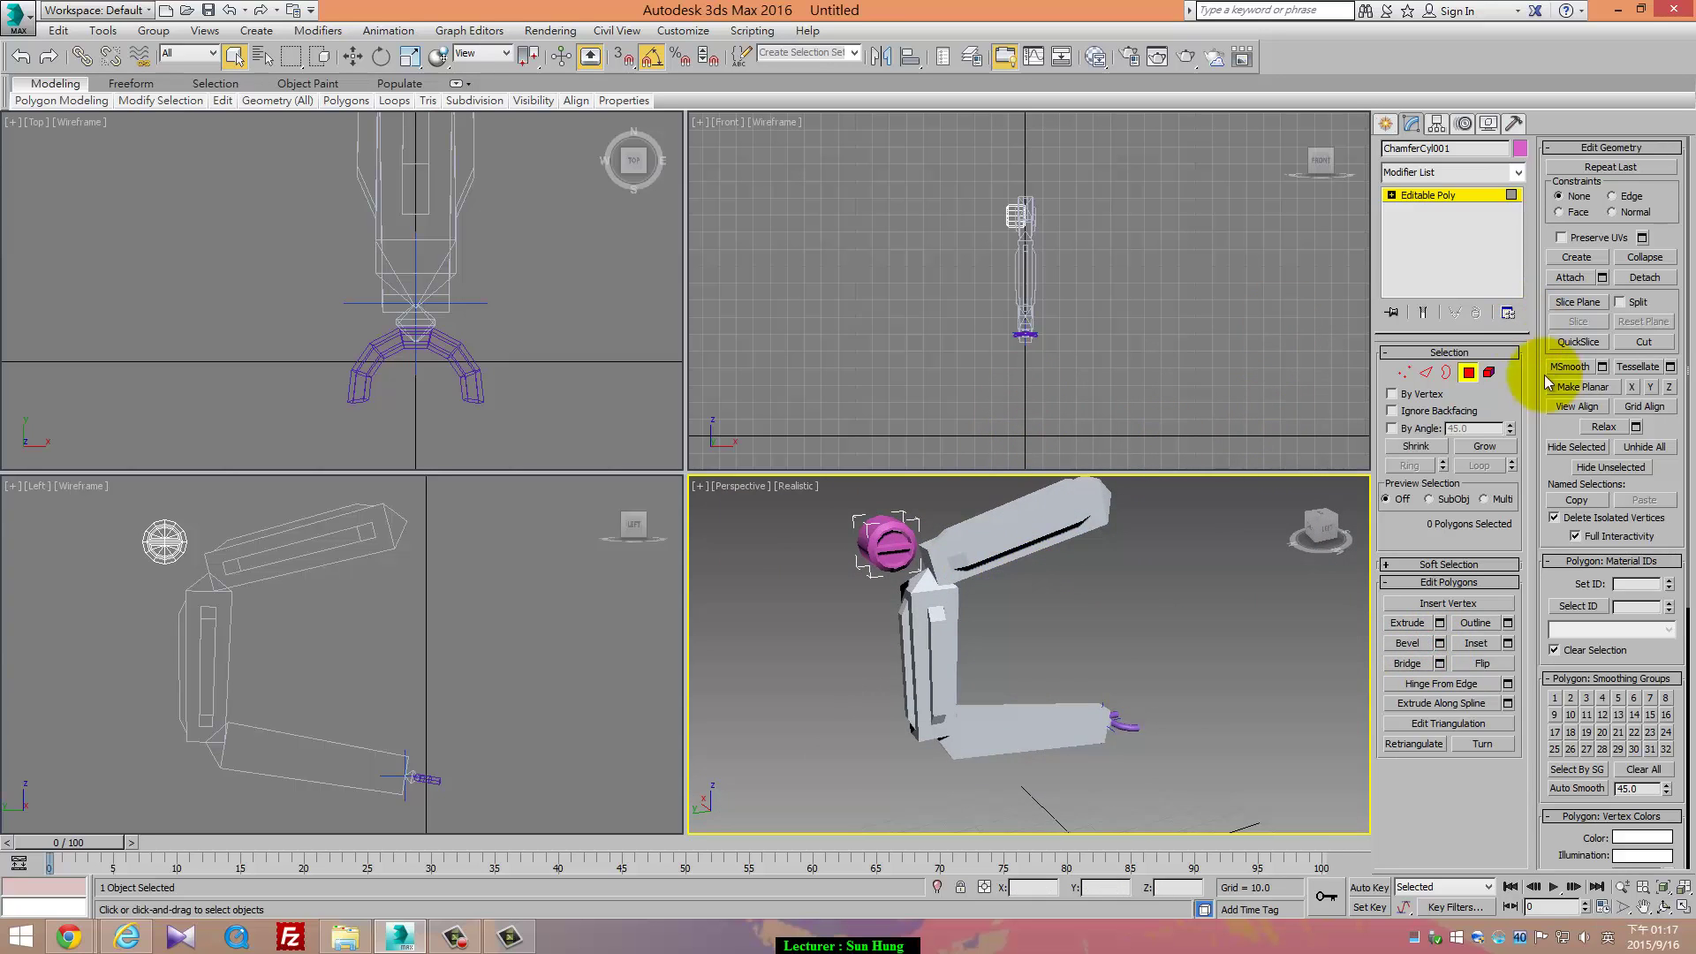
Leave polygon editing on the chamfer cylinder and centre its pivot on the object with Affect Pivot Only
{"action": "left_click", "coordinate": [1466, 371]}
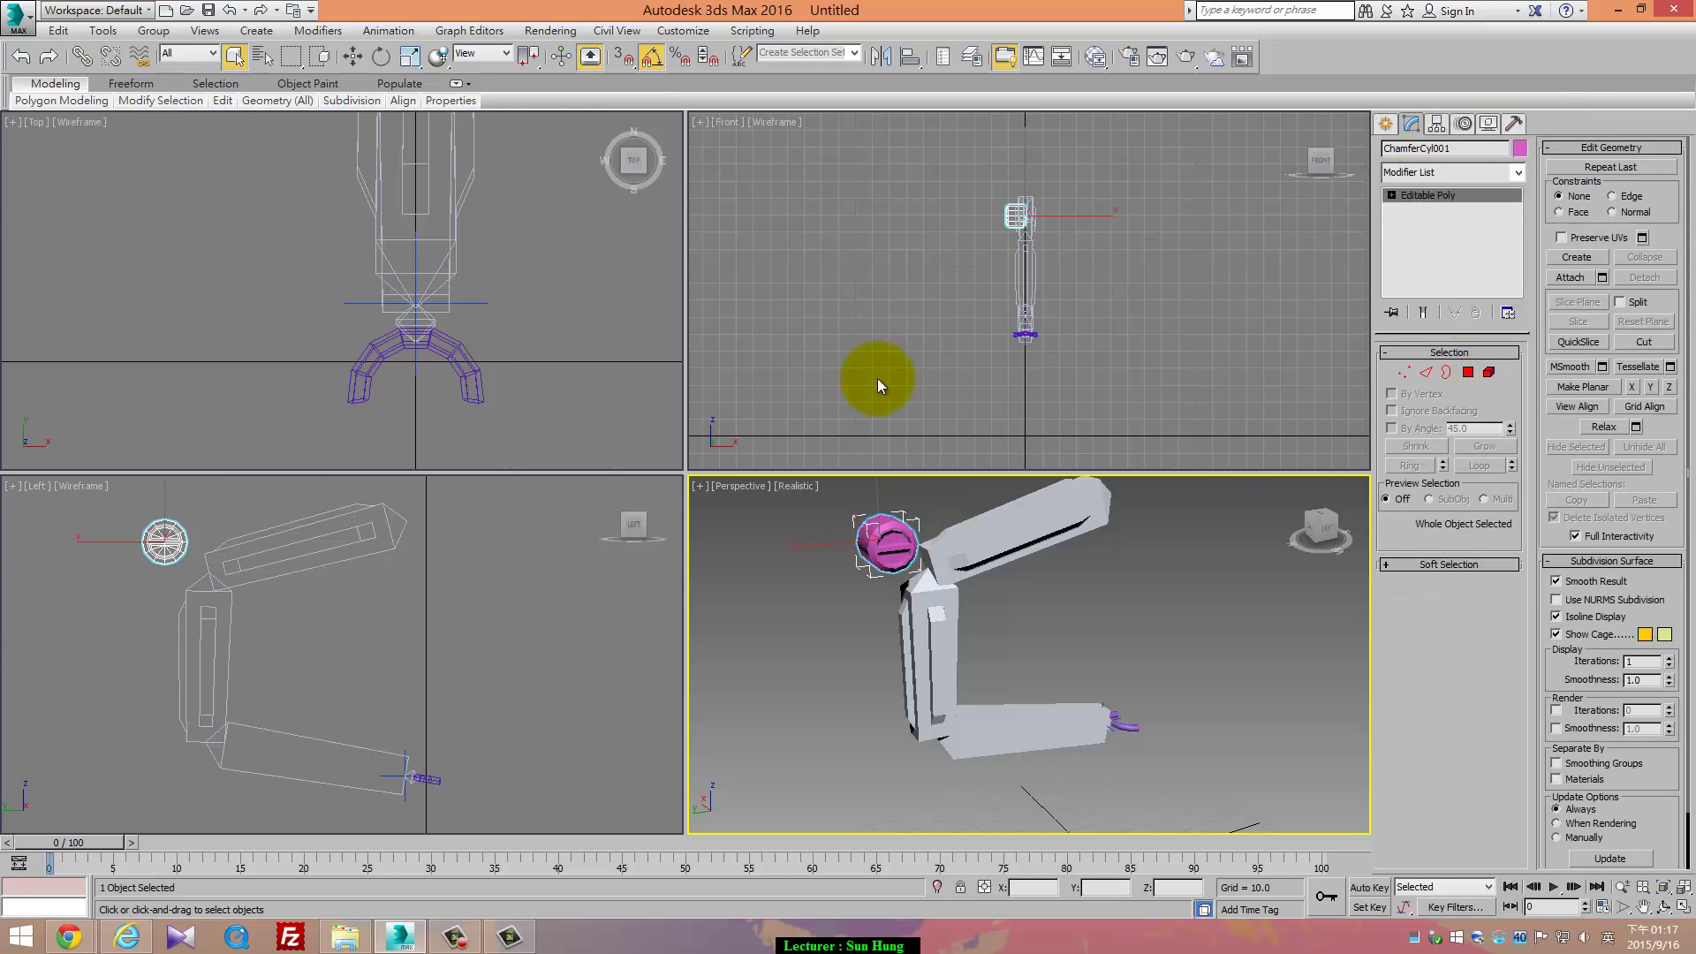
{"action": "scroll", "coordinate": [995, 307], "scroll_direction": "up", "scroll_amount": 5}
{"action": "middle_click_drag", "start_coordinate": [1033, 165], "coordinate": [998, 288]}
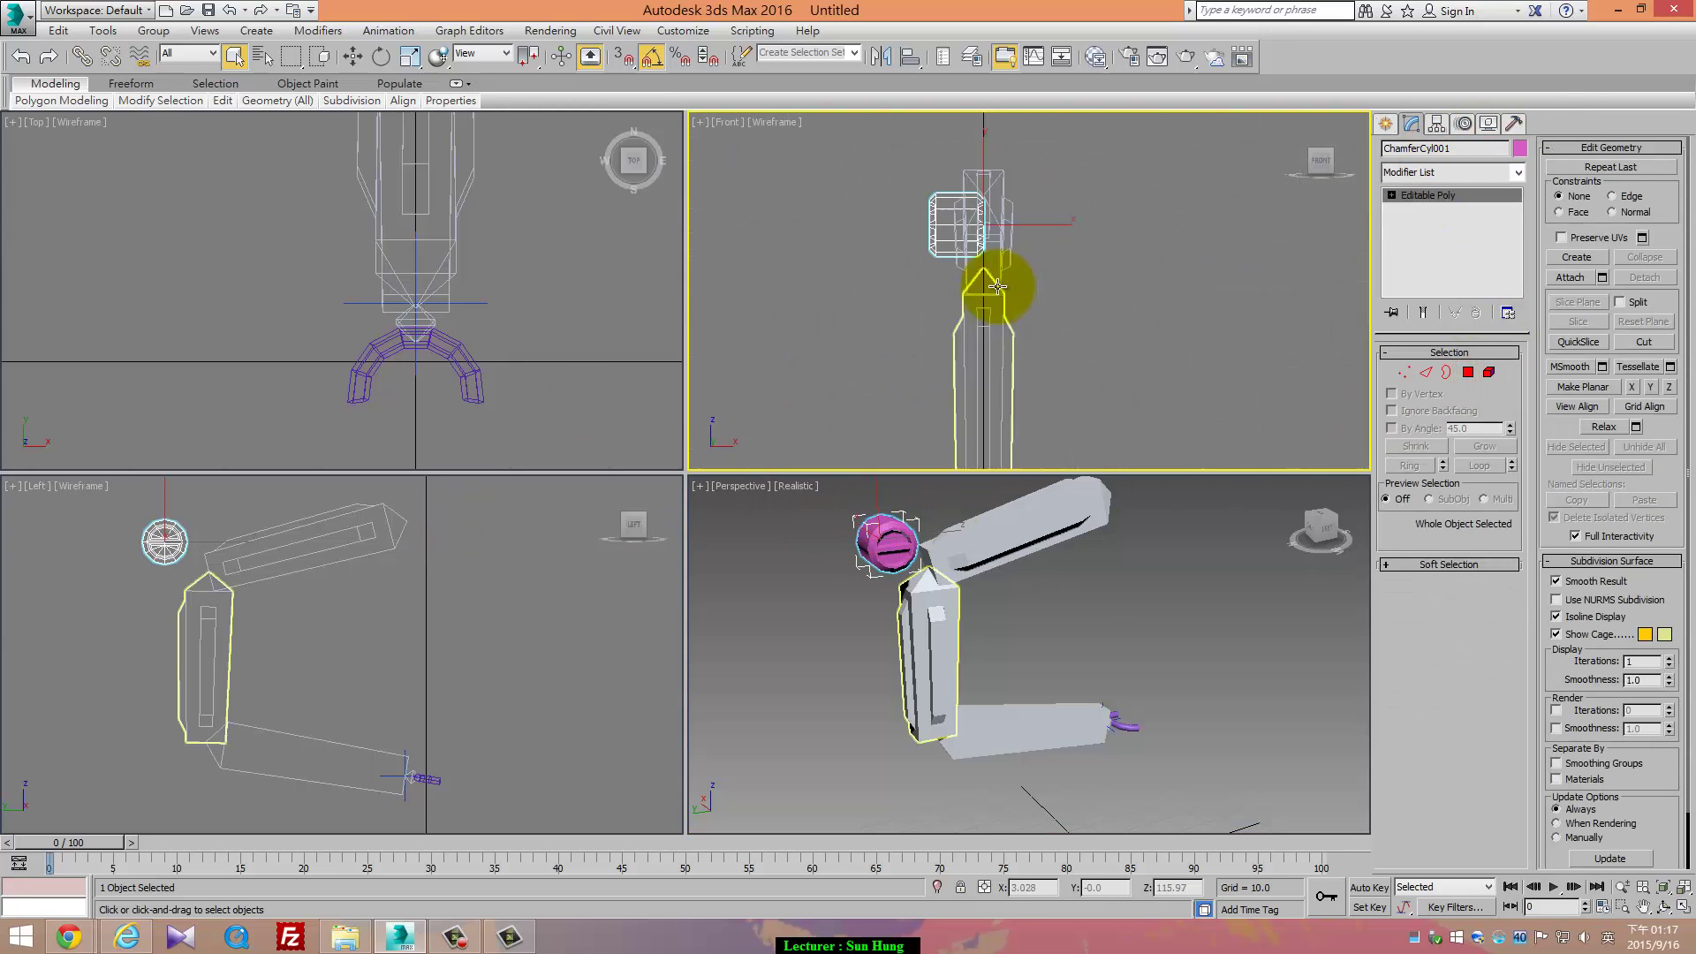
{"action": "middle_click_drag", "start_coordinate": [958, 217], "coordinate": [946, 279]}
{"action": "key", "text": "e"}
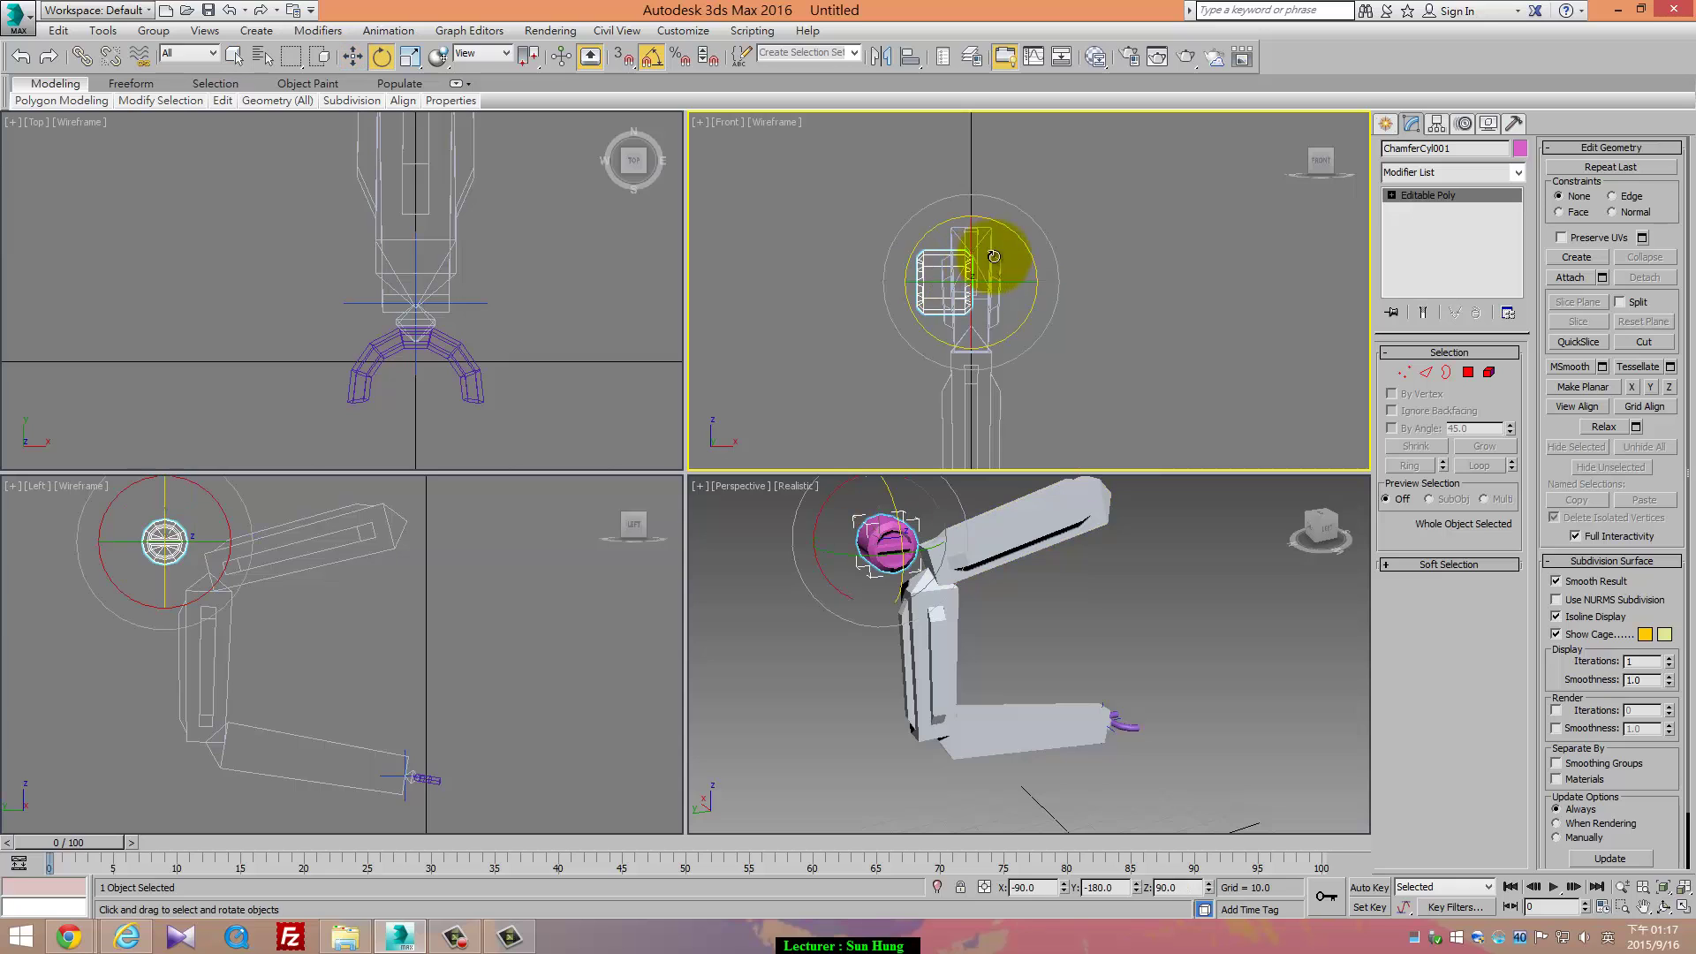
{"action": "mouse_move", "coordinate": [1021, 242]}
{"action": "left_mouse_down"}
{"action": "mouse_move", "coordinate": [987, 157]}
{"action": "mouse_move", "coordinate": [1023, 247]}
{"action": "mouse_move", "coordinate": [1042, 241]}
{"action": "mouse_move", "coordinate": [1024, 254]}
{"action": "left_mouse_up"}
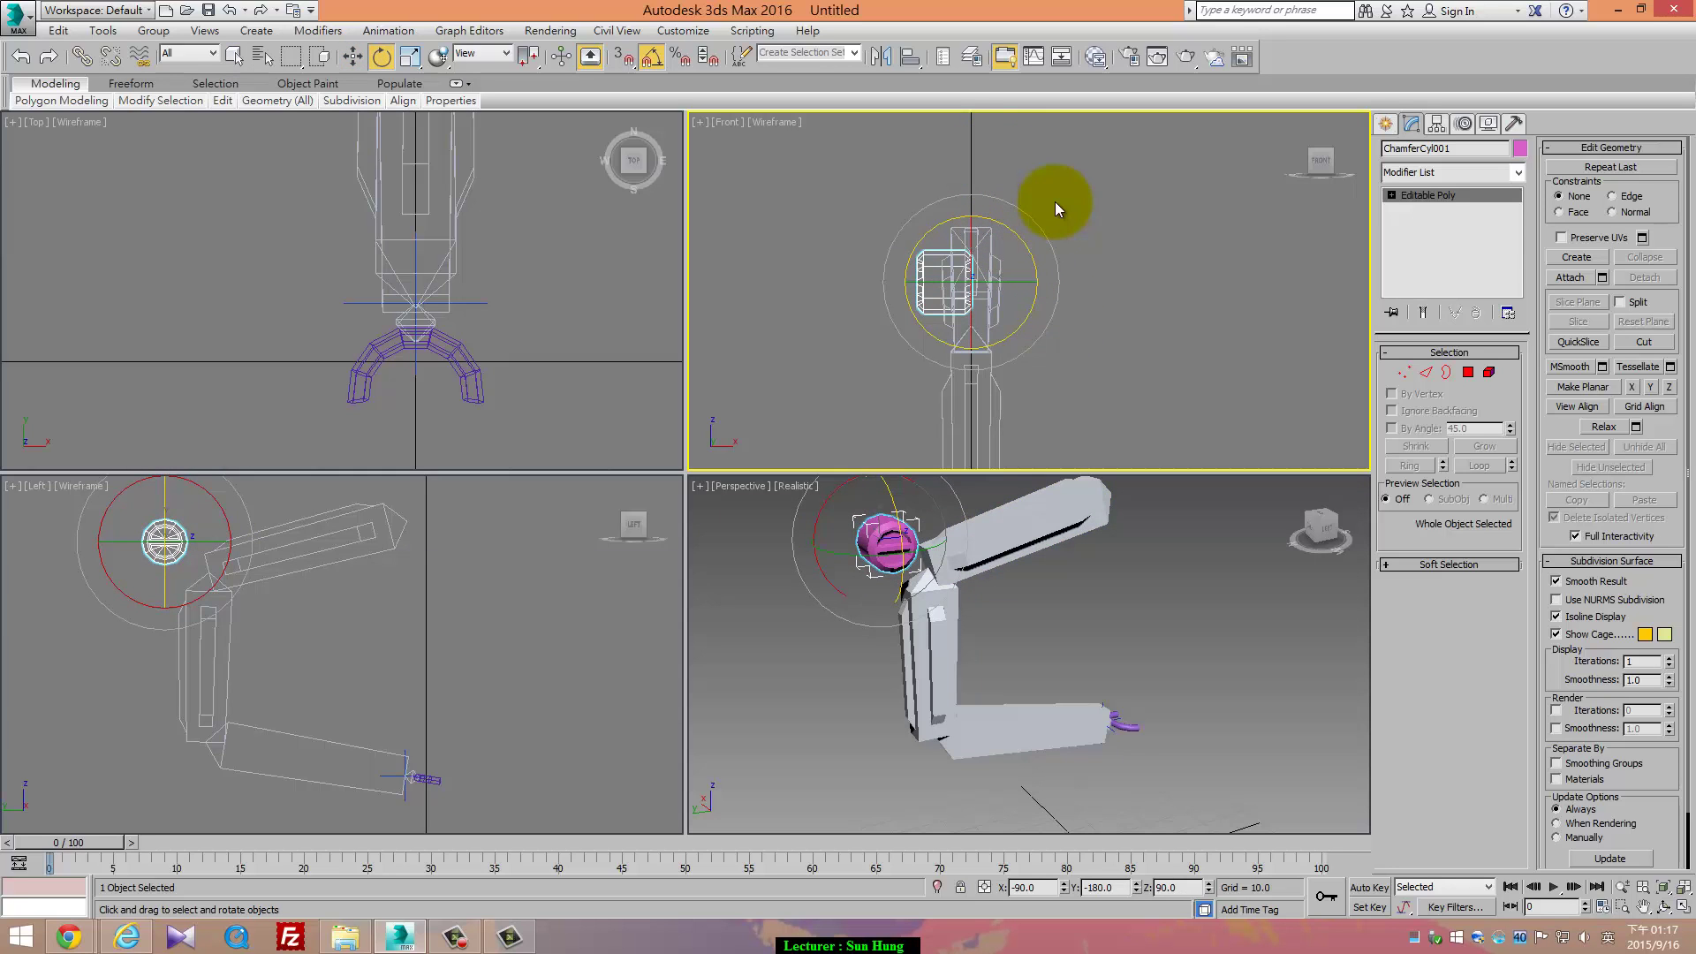
{"action": "left_click", "coordinate": [1465, 123]}
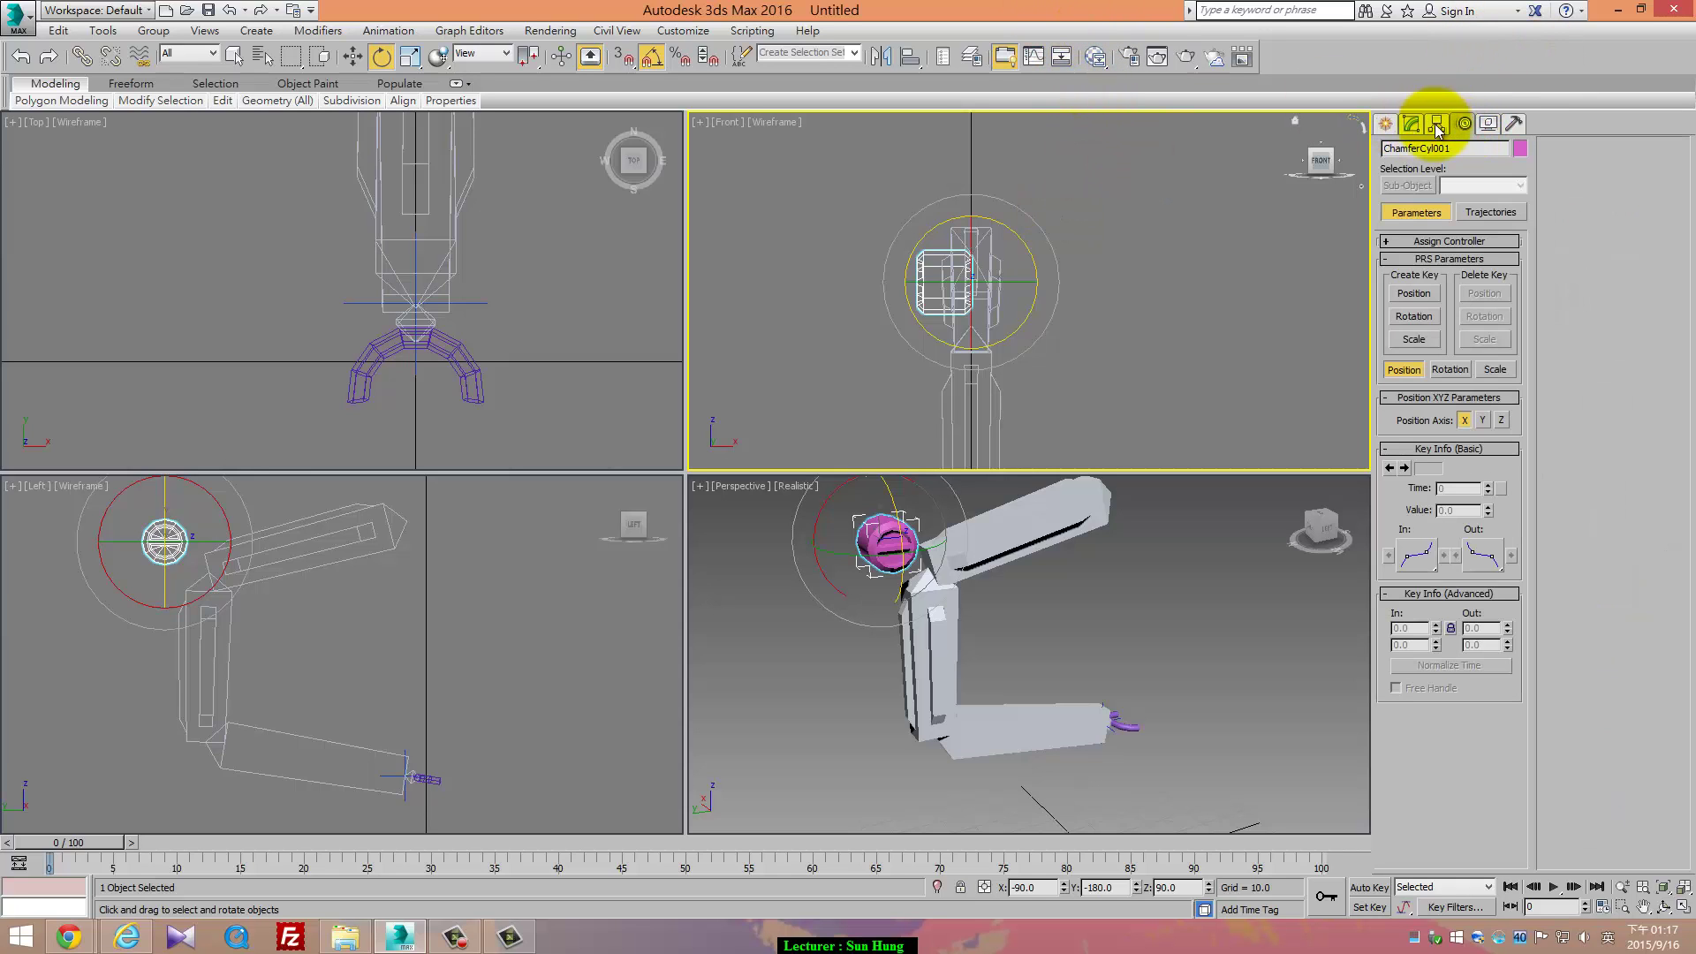
{"action": "left_click", "coordinate": [1437, 125]}
{"action": "left_click", "coordinate": [1452, 233]}
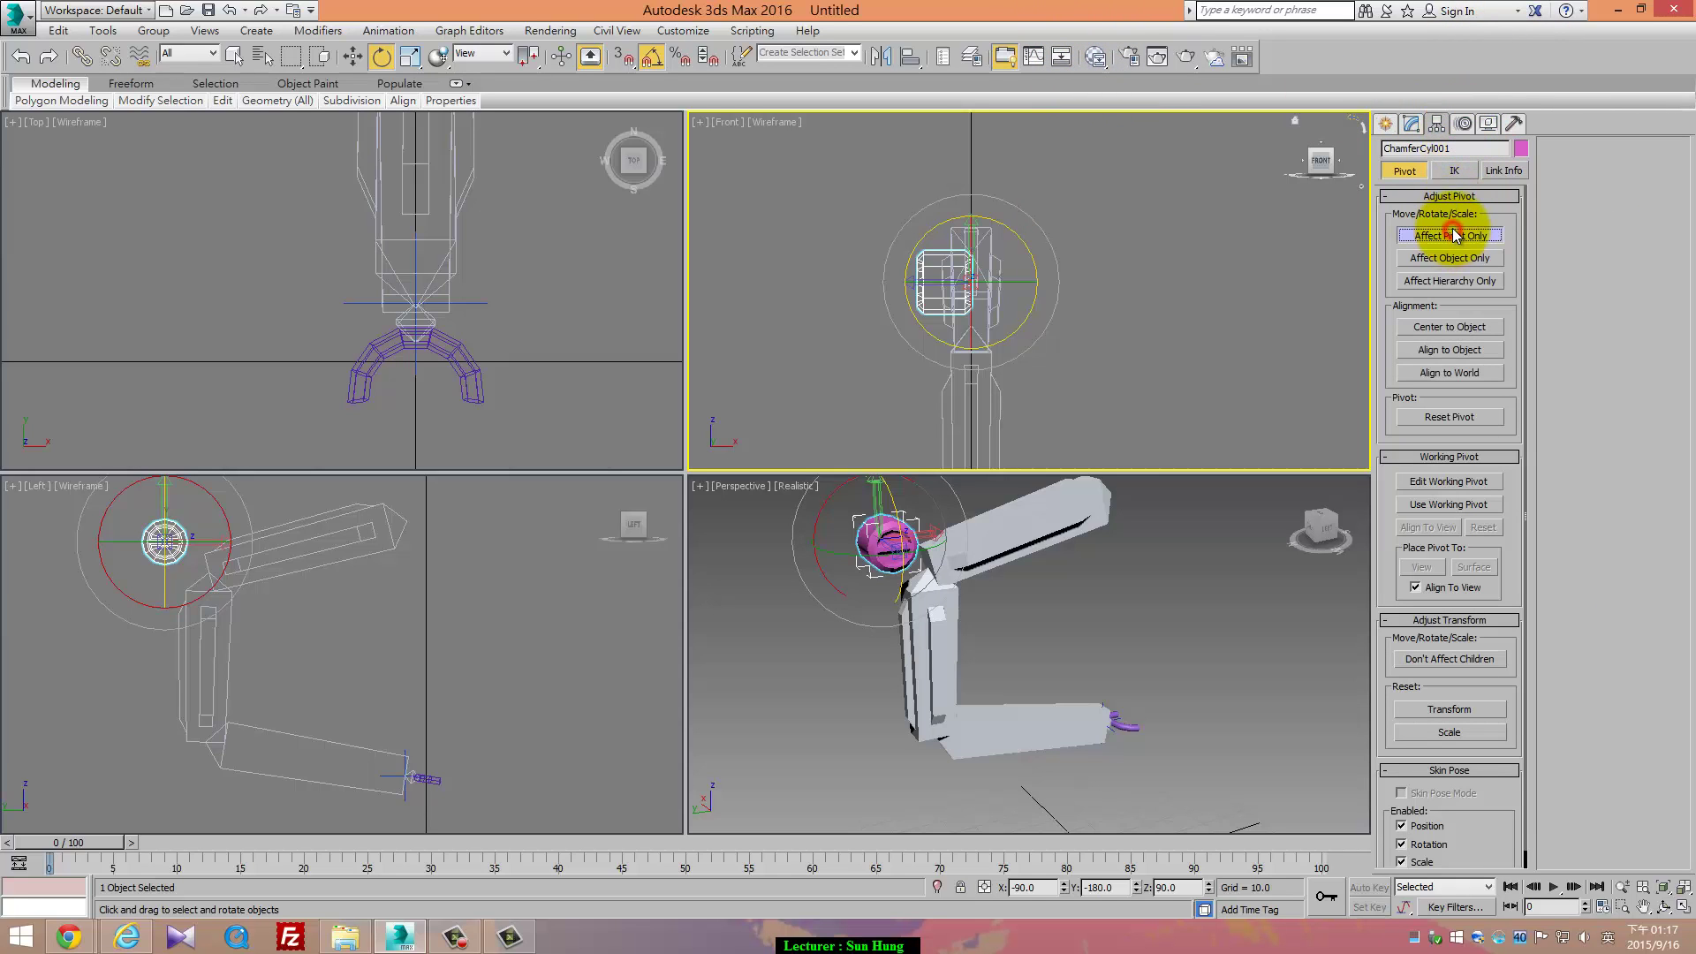
{"action": "left_click", "coordinate": [1468, 332]}
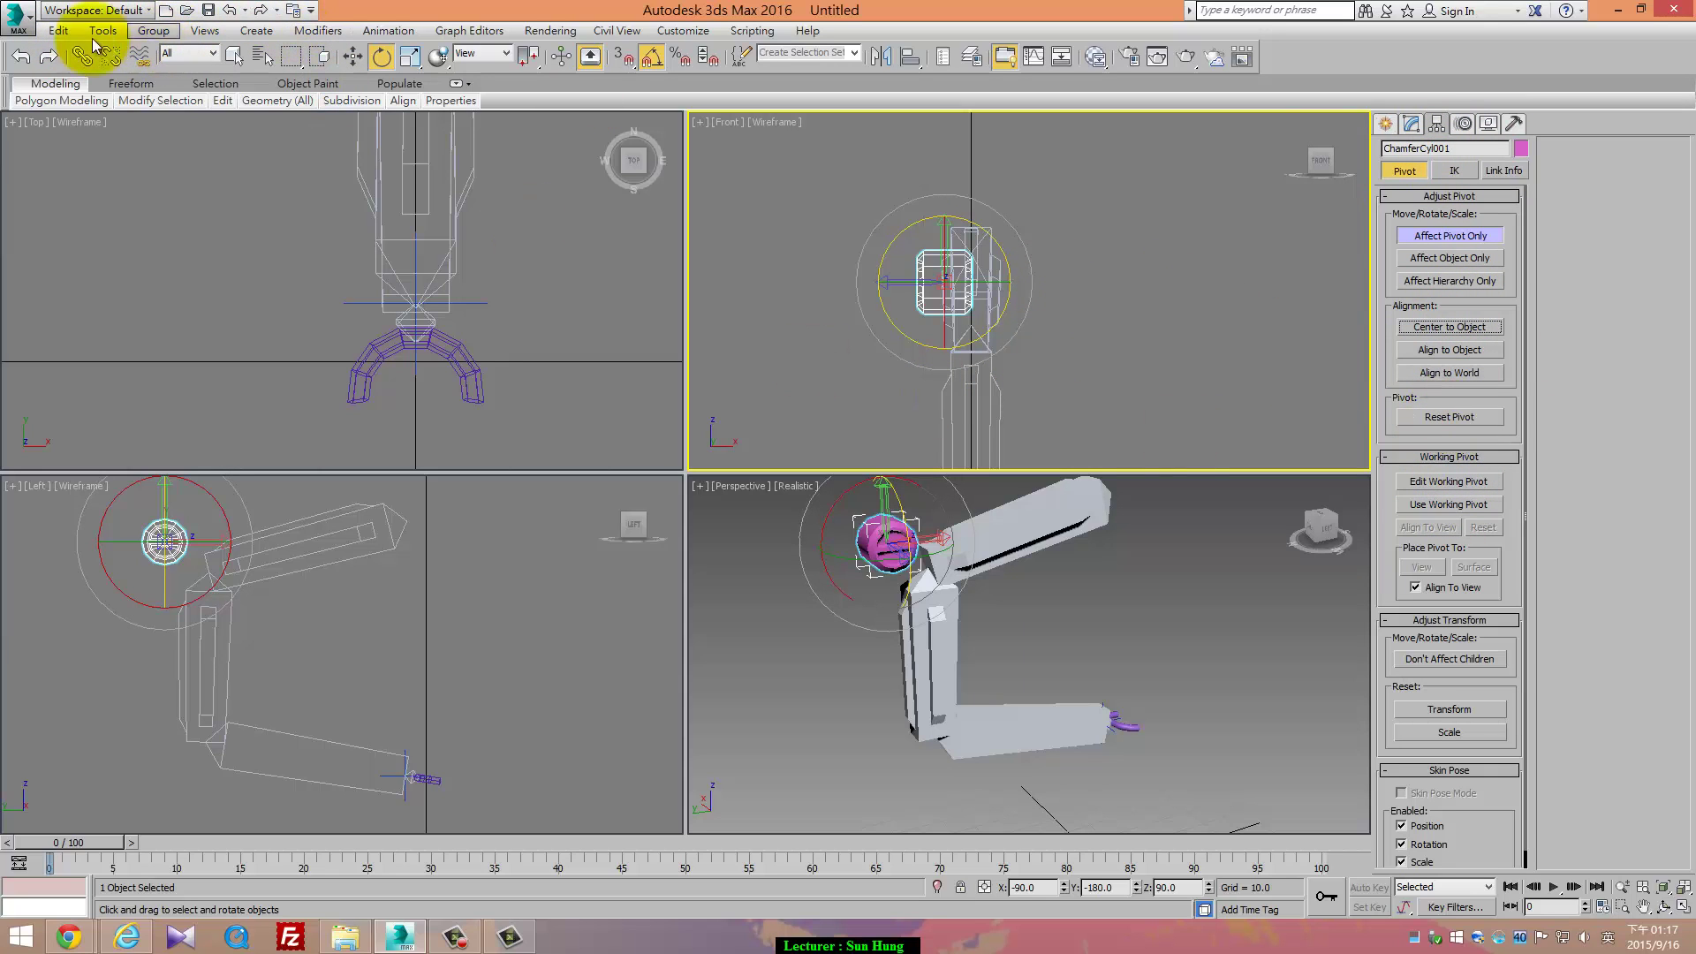
Reset the chamfer cylinder's XForm from the Transform Toolbox and accept collapsing its modifier stack
{"action": "left_click", "coordinate": [58, 31]}
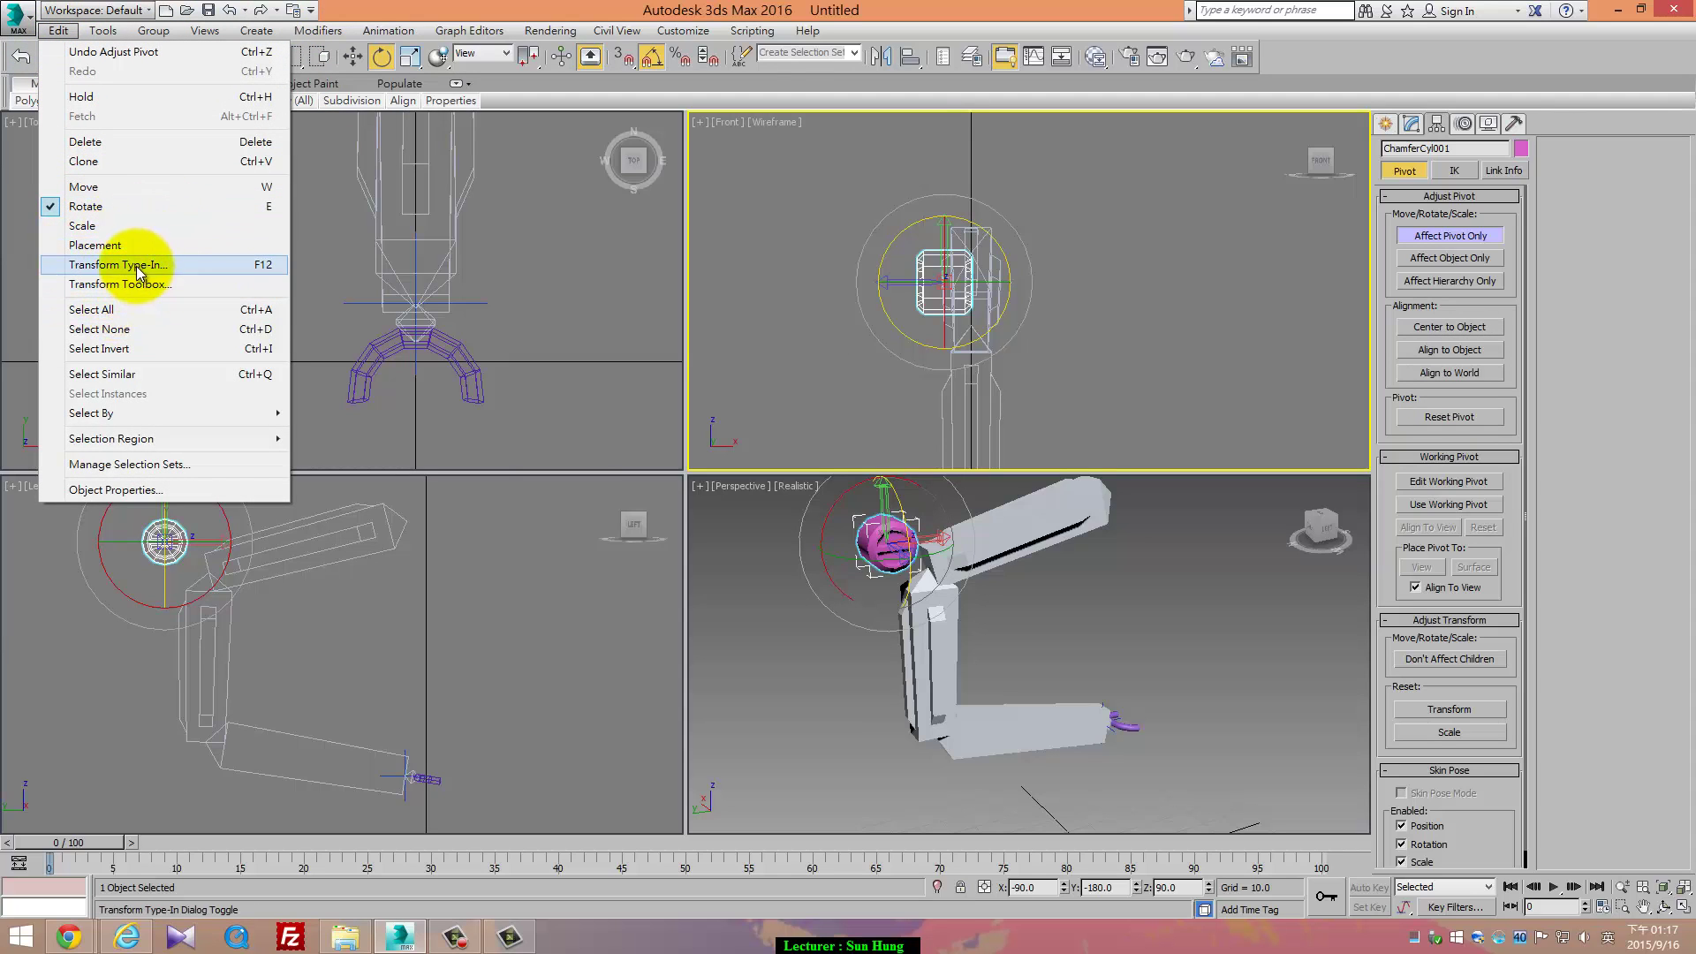
{"action": "left_click", "coordinate": [95, 287]}
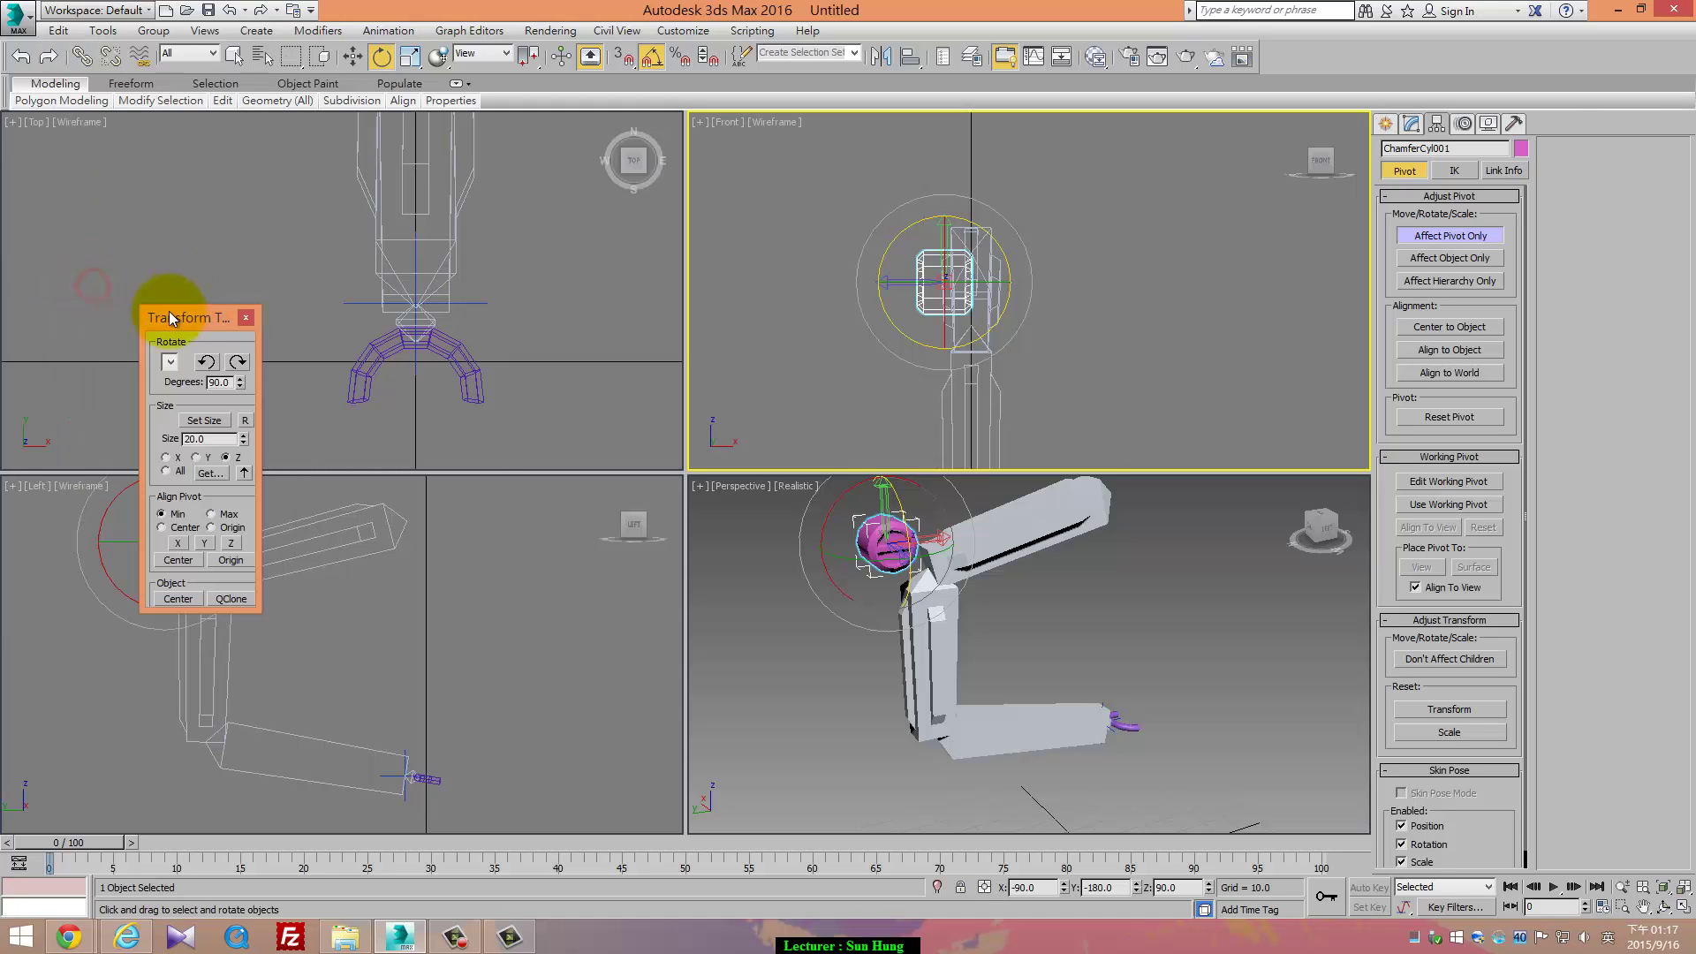
{"action": "left_click_drag", "start_coordinate": [188, 319], "coordinate": [98, 156]}
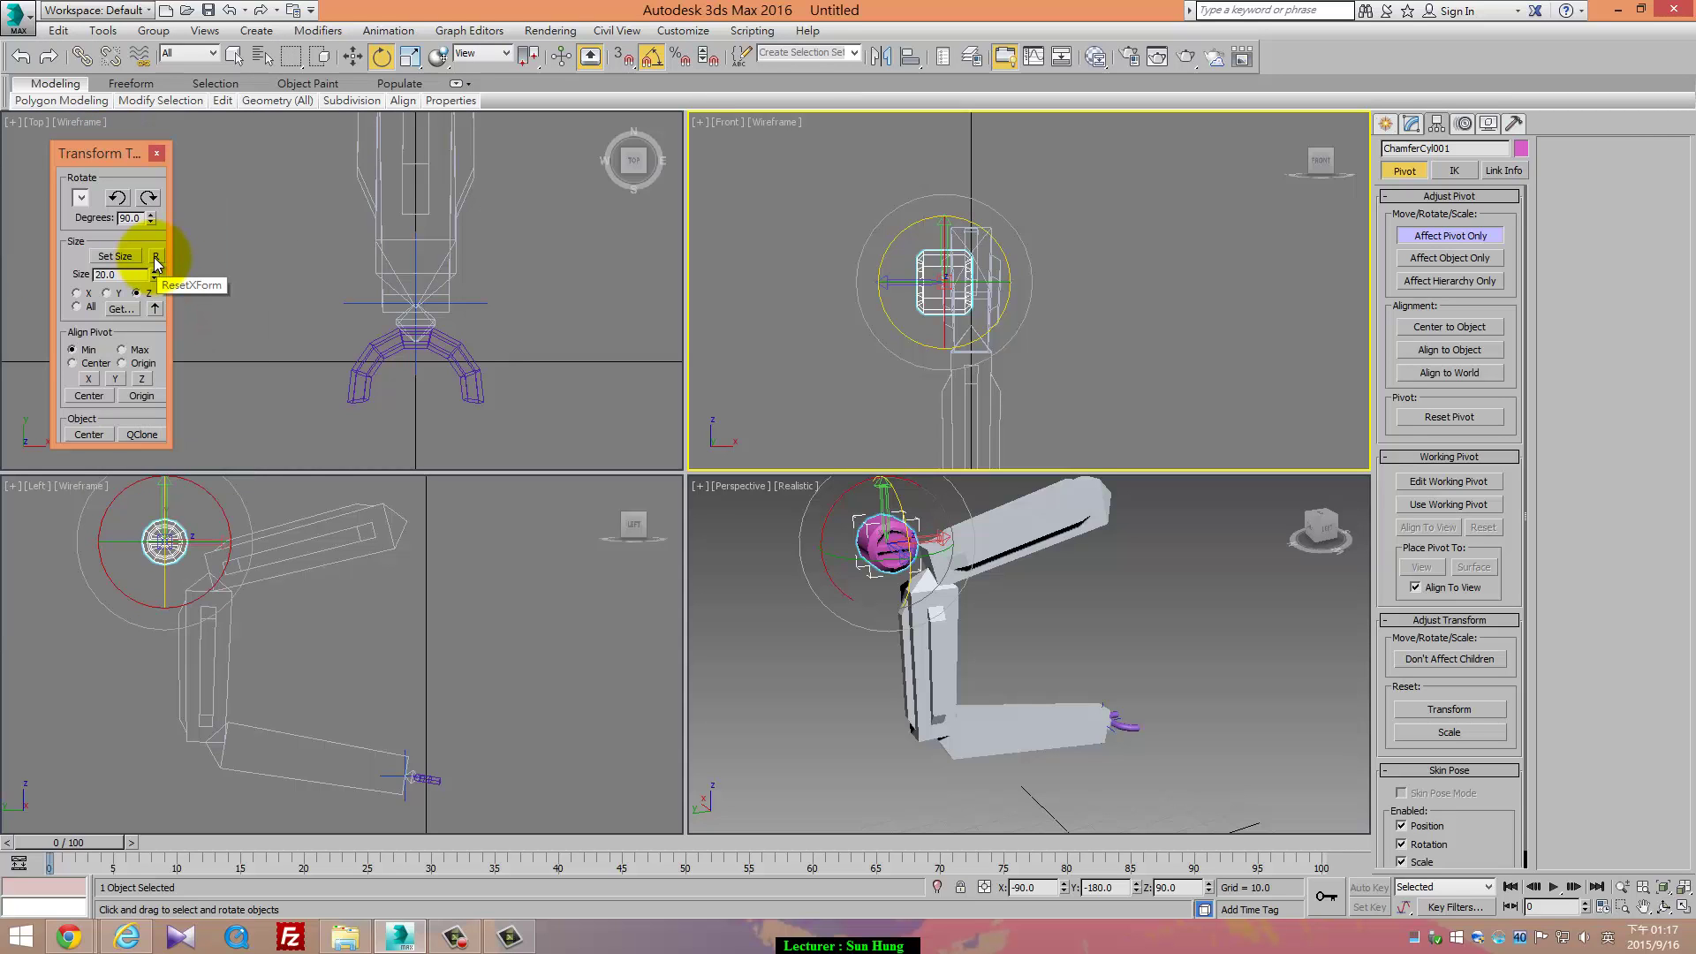
{"action": "left_click", "coordinate": [154, 256]}
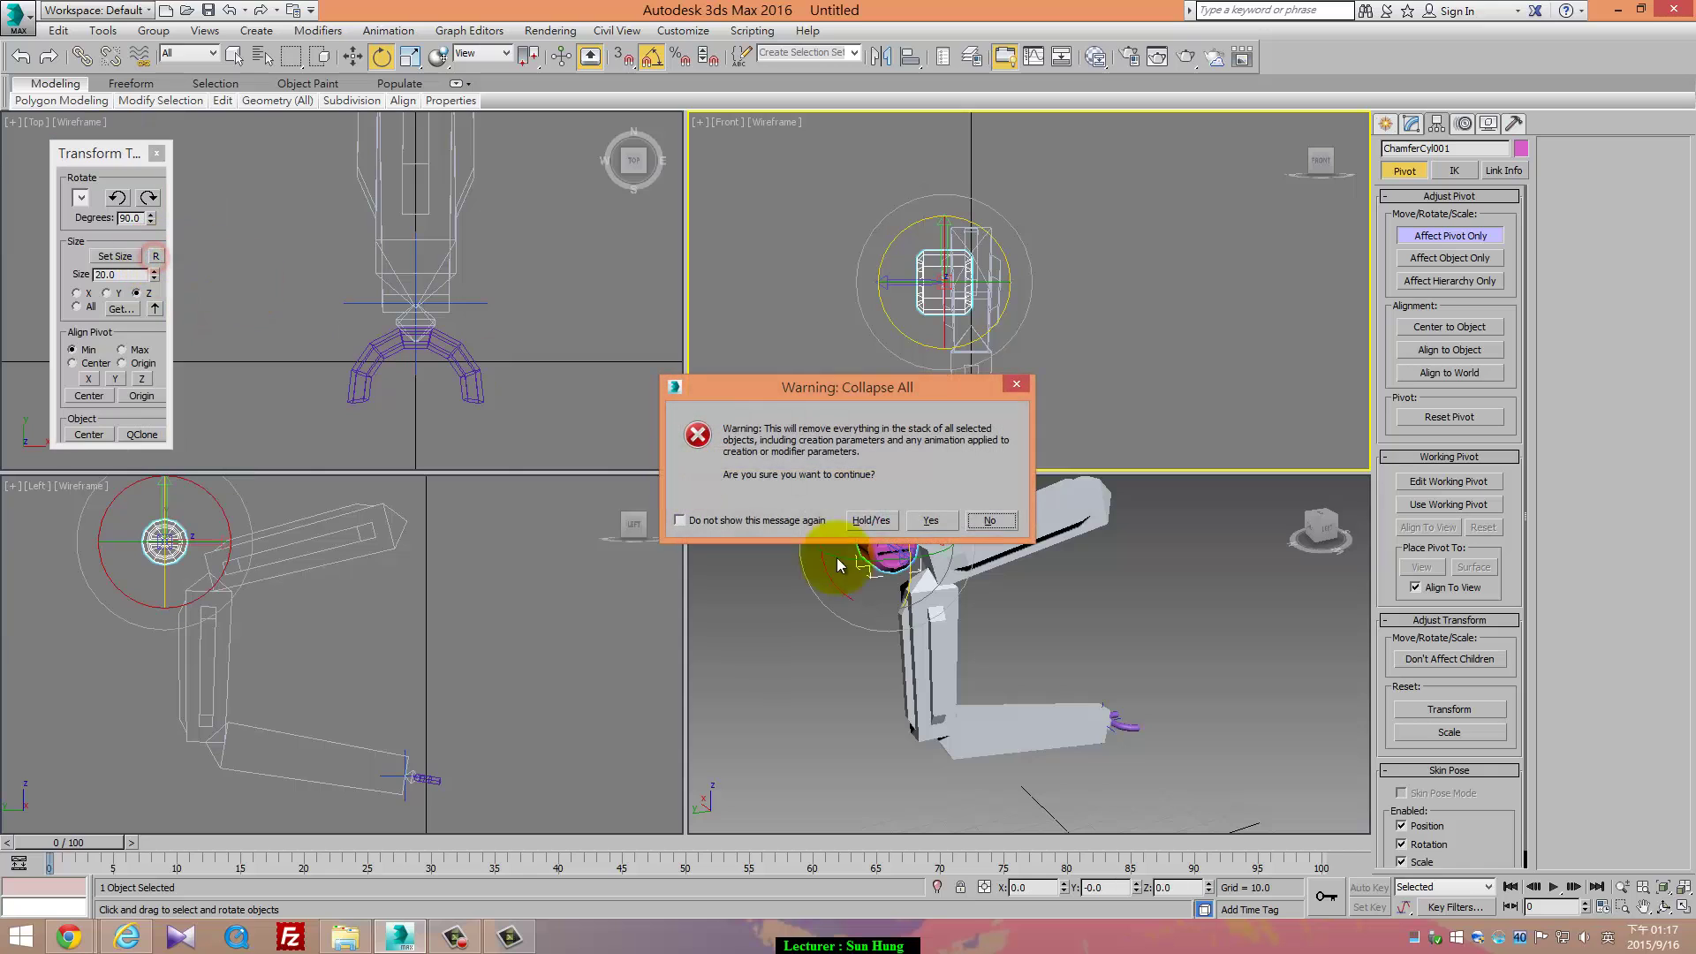
{"action": "left_click", "coordinate": [924, 521]}
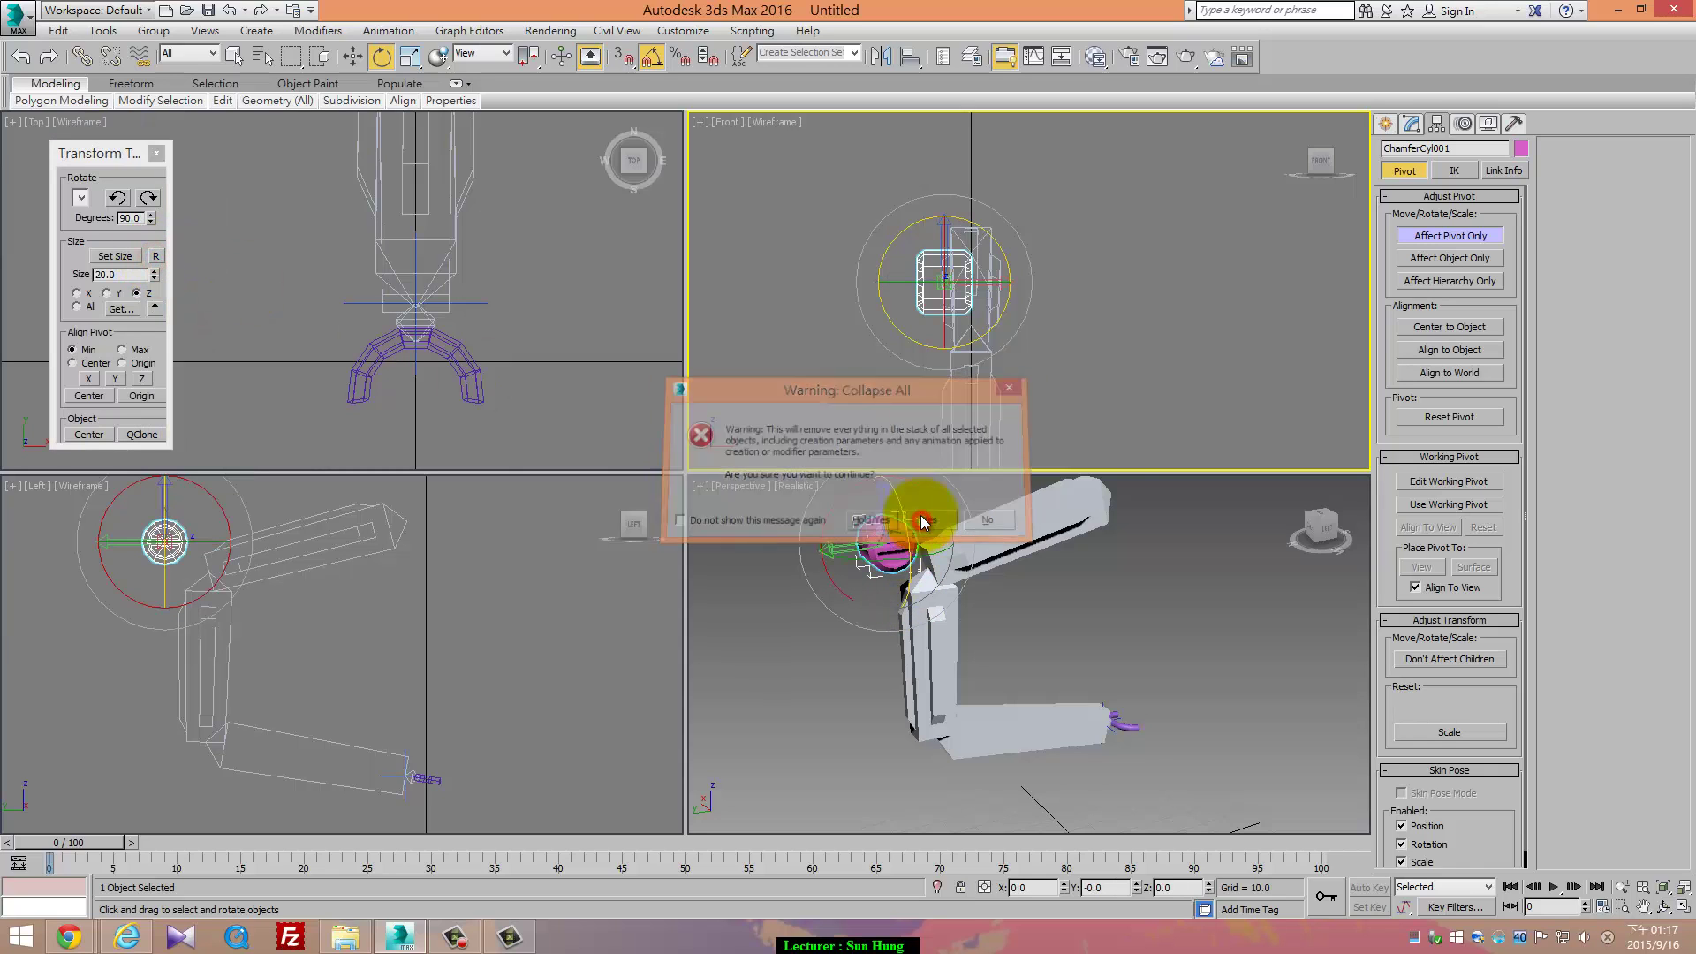
Clone the chamfer cylinder in the Left view as one Copy near the free end of the uppermost bone
{"action": "left_click", "coordinate": [1413, 123]}
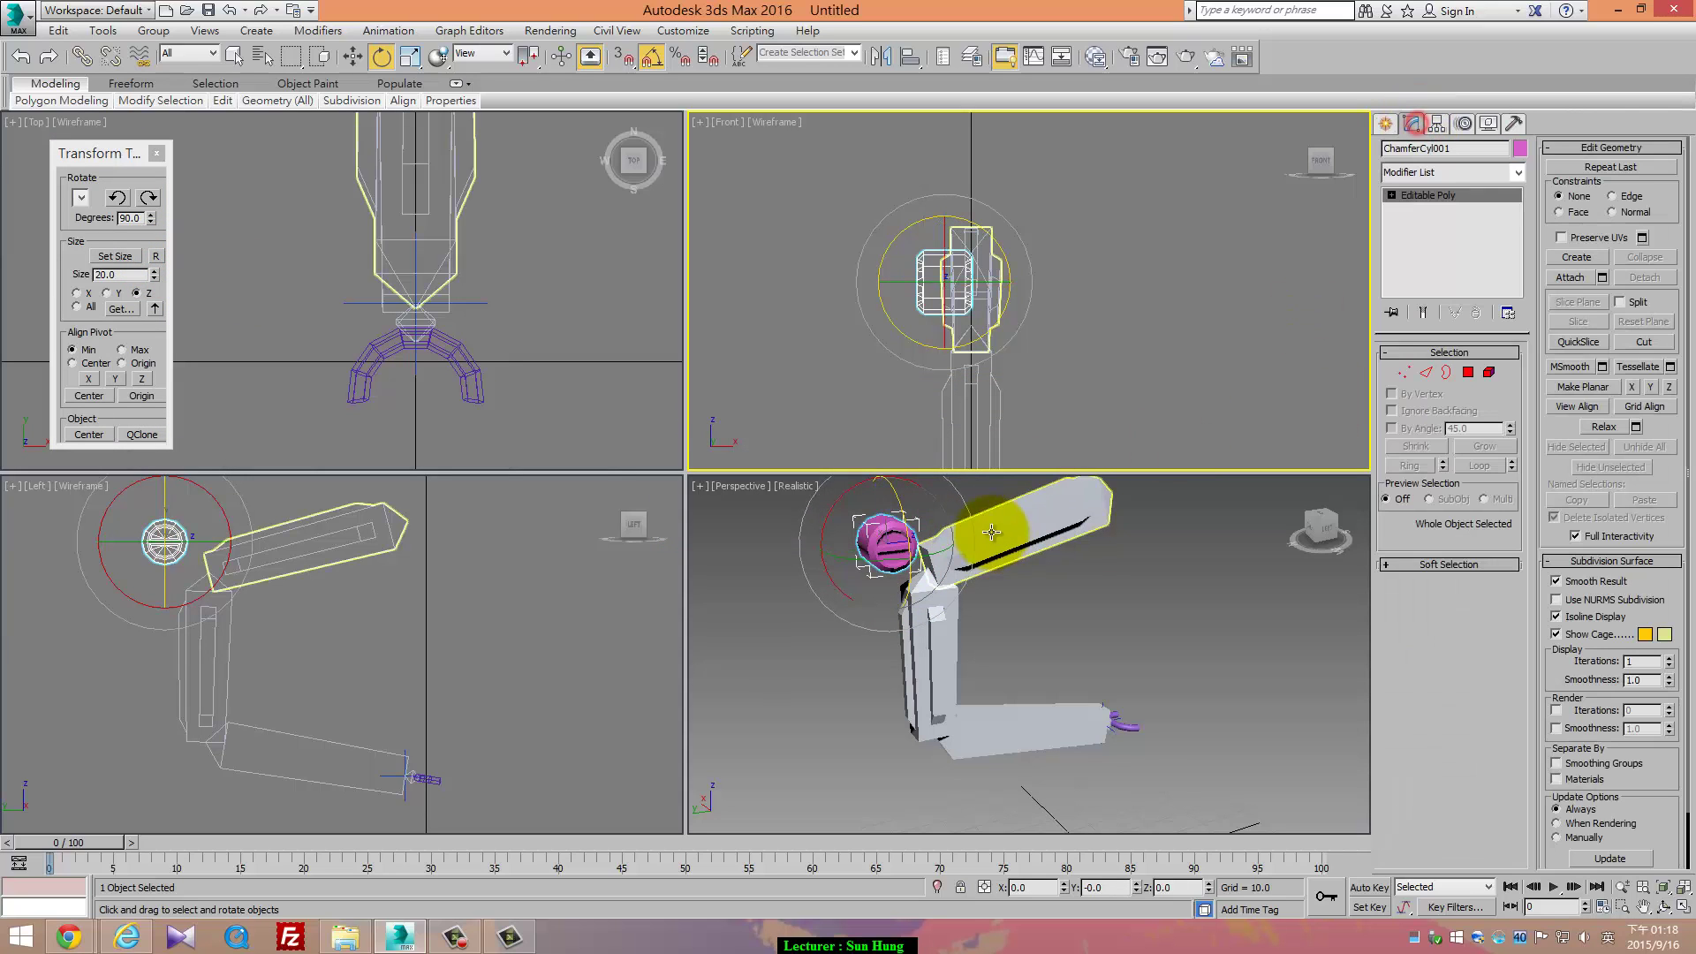
{"action": "right_click", "coordinate": [894, 545]}
{"action": "right_click", "coordinate": [935, 553]}
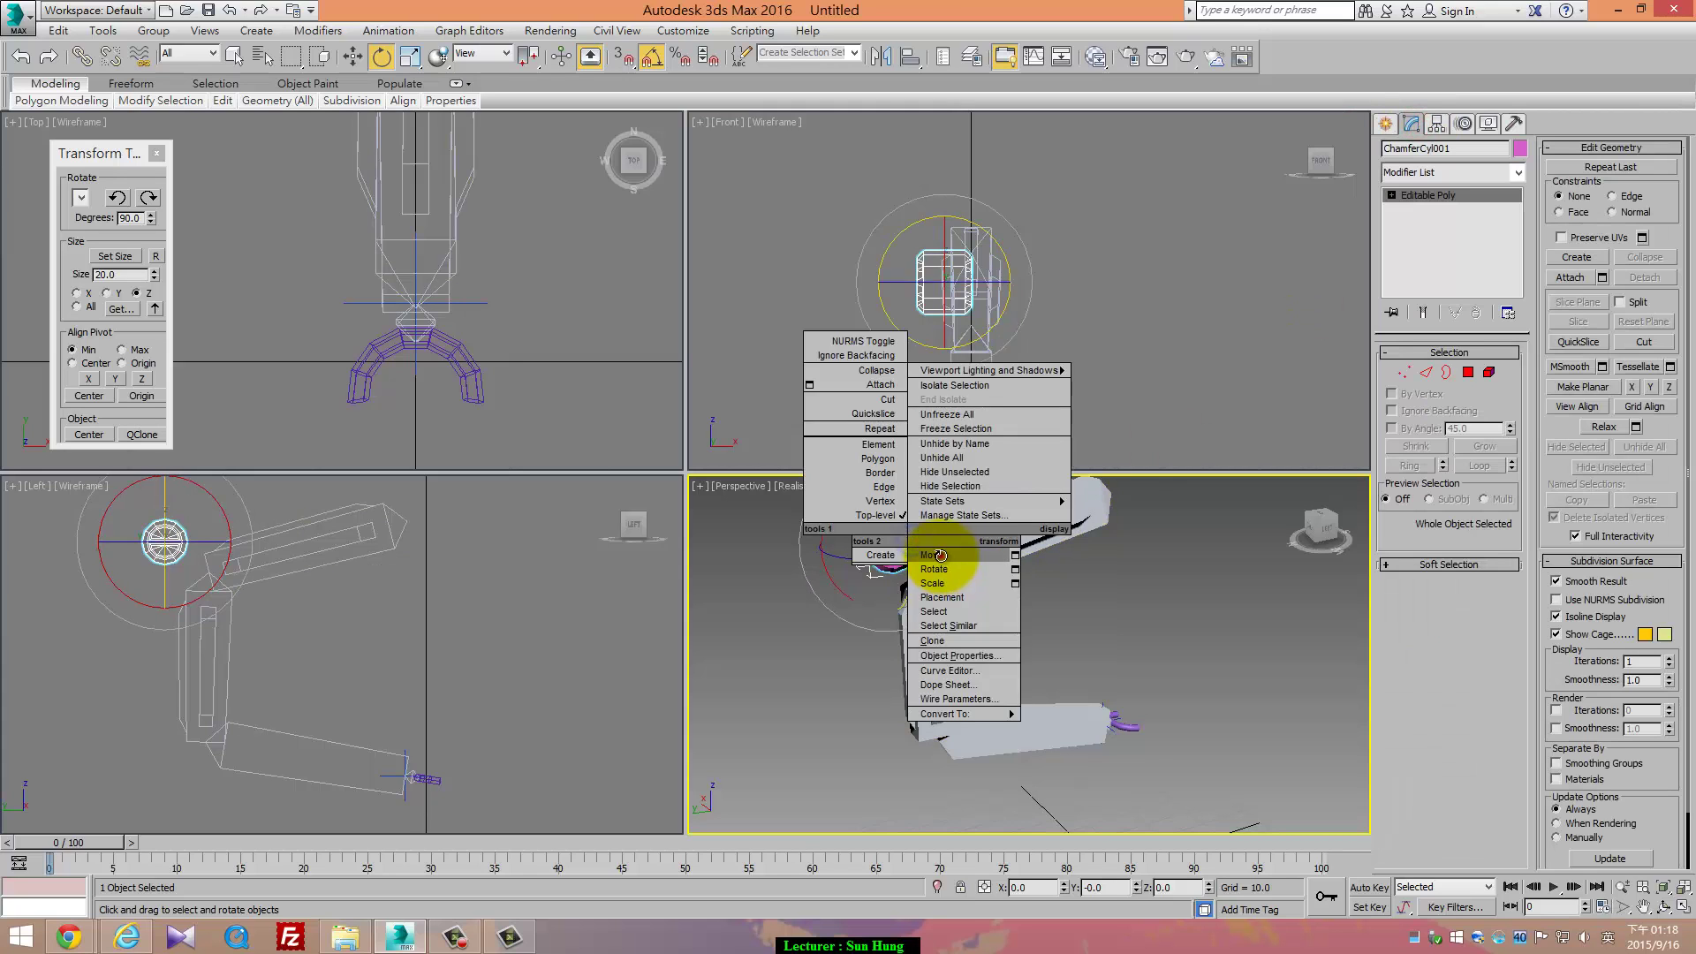
{"action": "left_click", "coordinate": [936, 555]}
{"action": "middle_click_drag", "start_coordinate": [226, 541], "coordinate": [336, 587]}
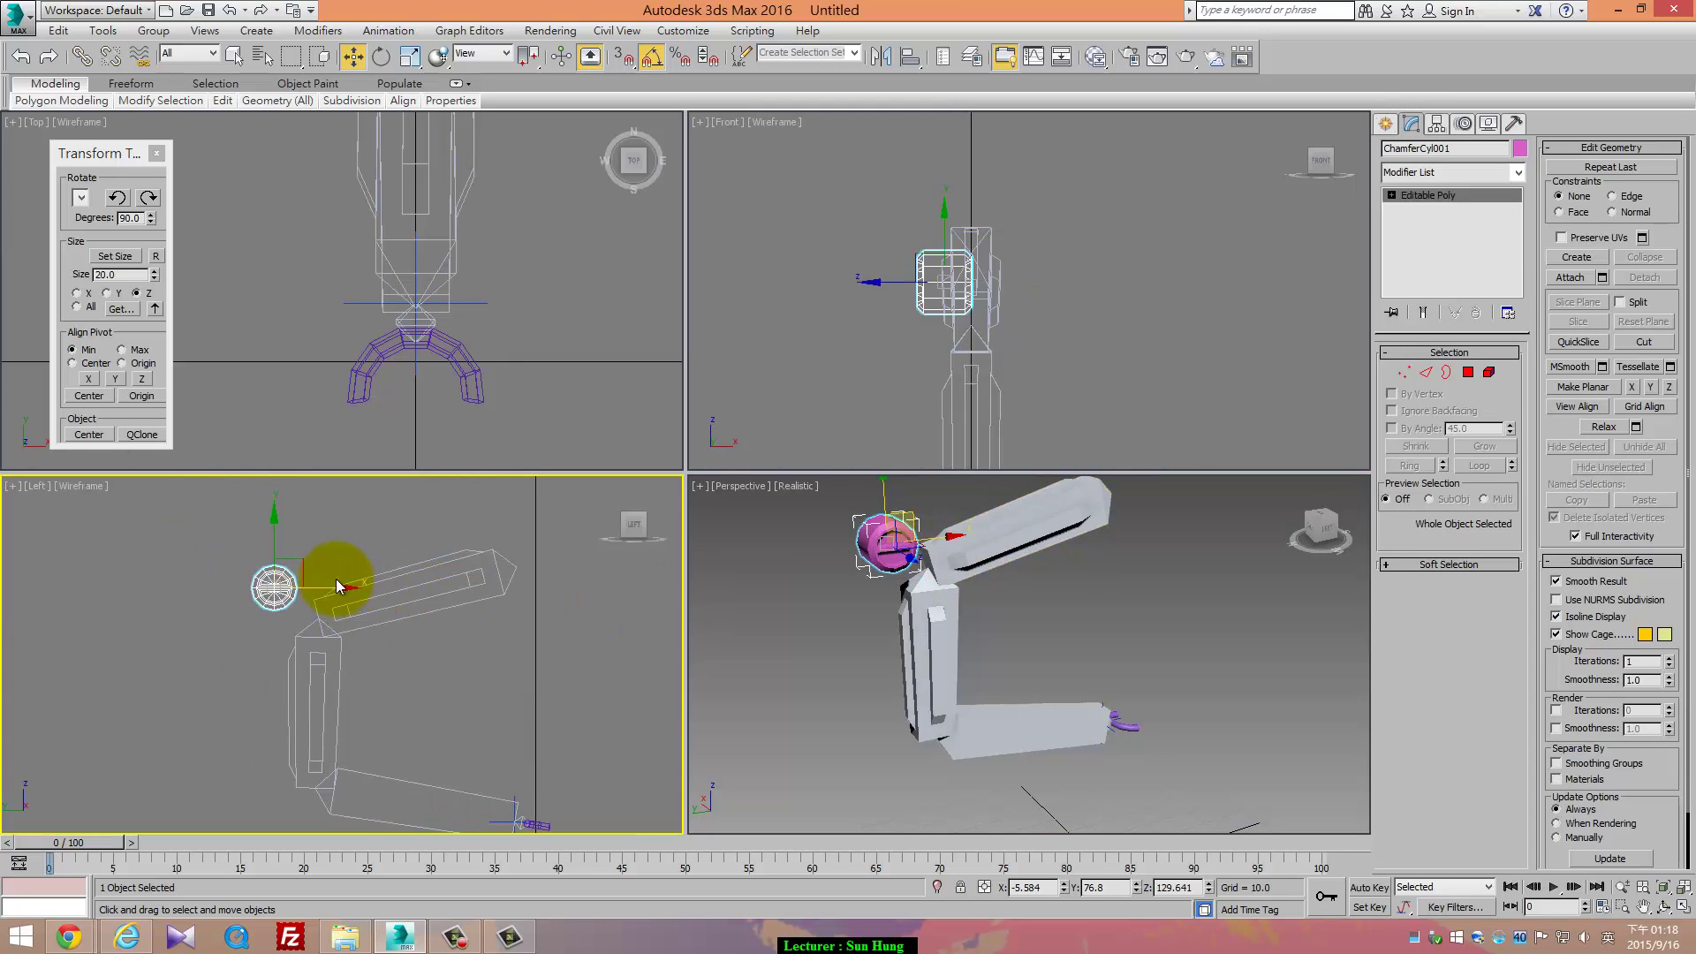
{"action": "mouse_move", "coordinate": [305, 561]}
{"action": "left_mouse_down", "text": "shift"}
{"action": "mouse_move", "coordinate": [518, 514]}
{"action": "mouse_move", "coordinate": [537, 533]}
{"action": "left_mouse_up", "text": "shift"}
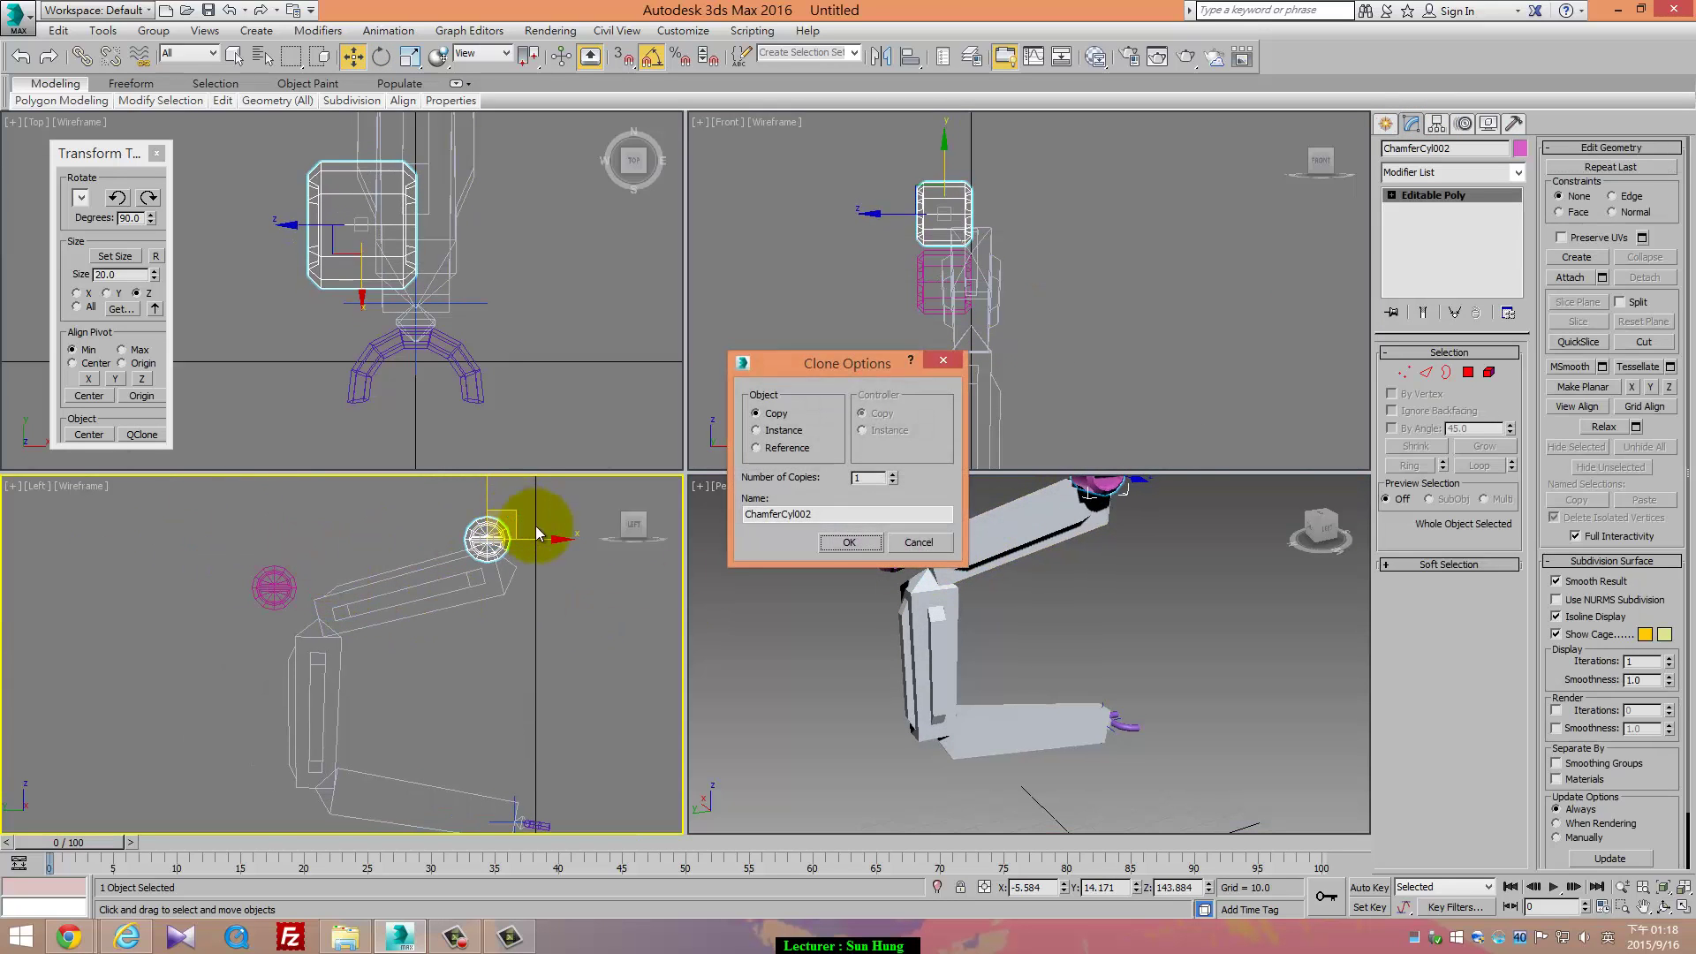
{"action": "left_click", "coordinate": [858, 542]}
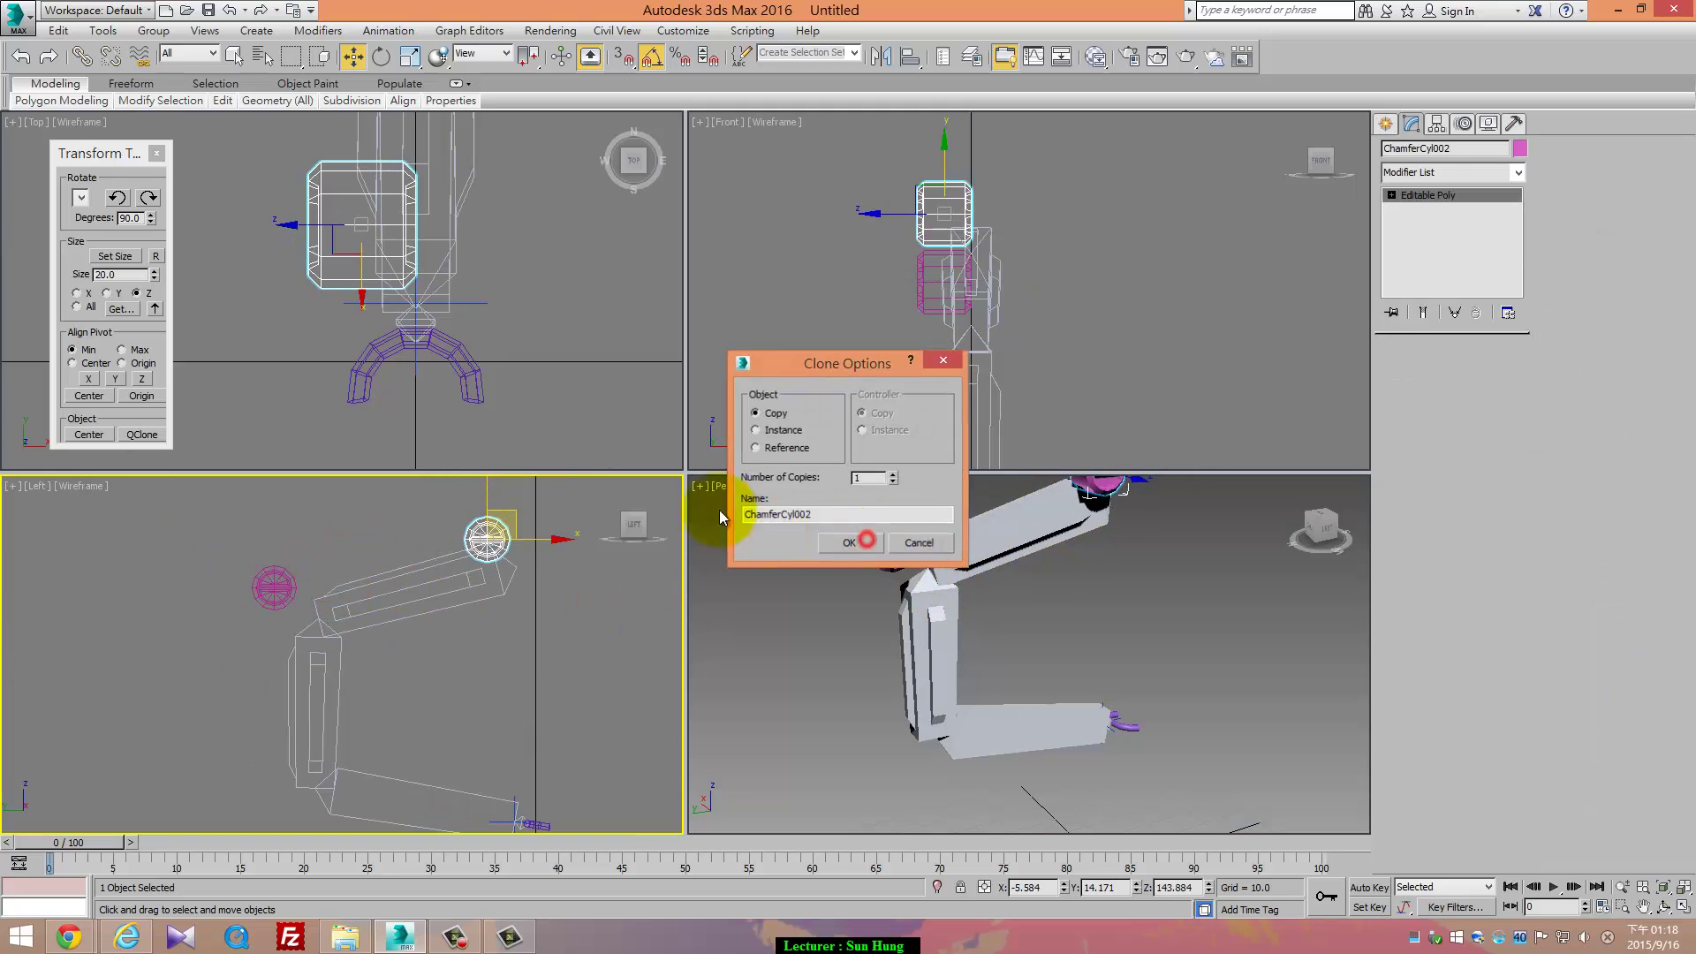
Clone the cylinder again as a Copy beside the lower joint, between the vertical and lowest bones
{"action": "left_click", "coordinate": [510, 510]}
{"action": "left_click", "coordinate": [490, 538]}
{"action": "mouse_move", "coordinate": [517, 513]}
{"action": "left_mouse_down", "text": "shift"}
{"action": "mouse_move", "coordinate": [334, 720]}
{"action": "mouse_move", "coordinate": [312, 775]}
{"action": "mouse_move", "coordinate": [439, 760]}
{"action": "left_mouse_up", "text": "shift"}
{"action": "left_click", "coordinate": [861, 543]}
{"action": "mouse_move", "coordinate": [631, 746]}
{"action": "middle_mouse_down"}
{"action": "mouse_move", "coordinate": [542, 717]}
{"action": "mouse_move", "coordinate": [507, 738]}
{"action": "mouse_move", "coordinate": [379, 632]}
{"action": "mouse_move", "coordinate": [333, 674]}
{"action": "mouse_move", "coordinate": [370, 593]}
{"action": "middle_mouse_up"}
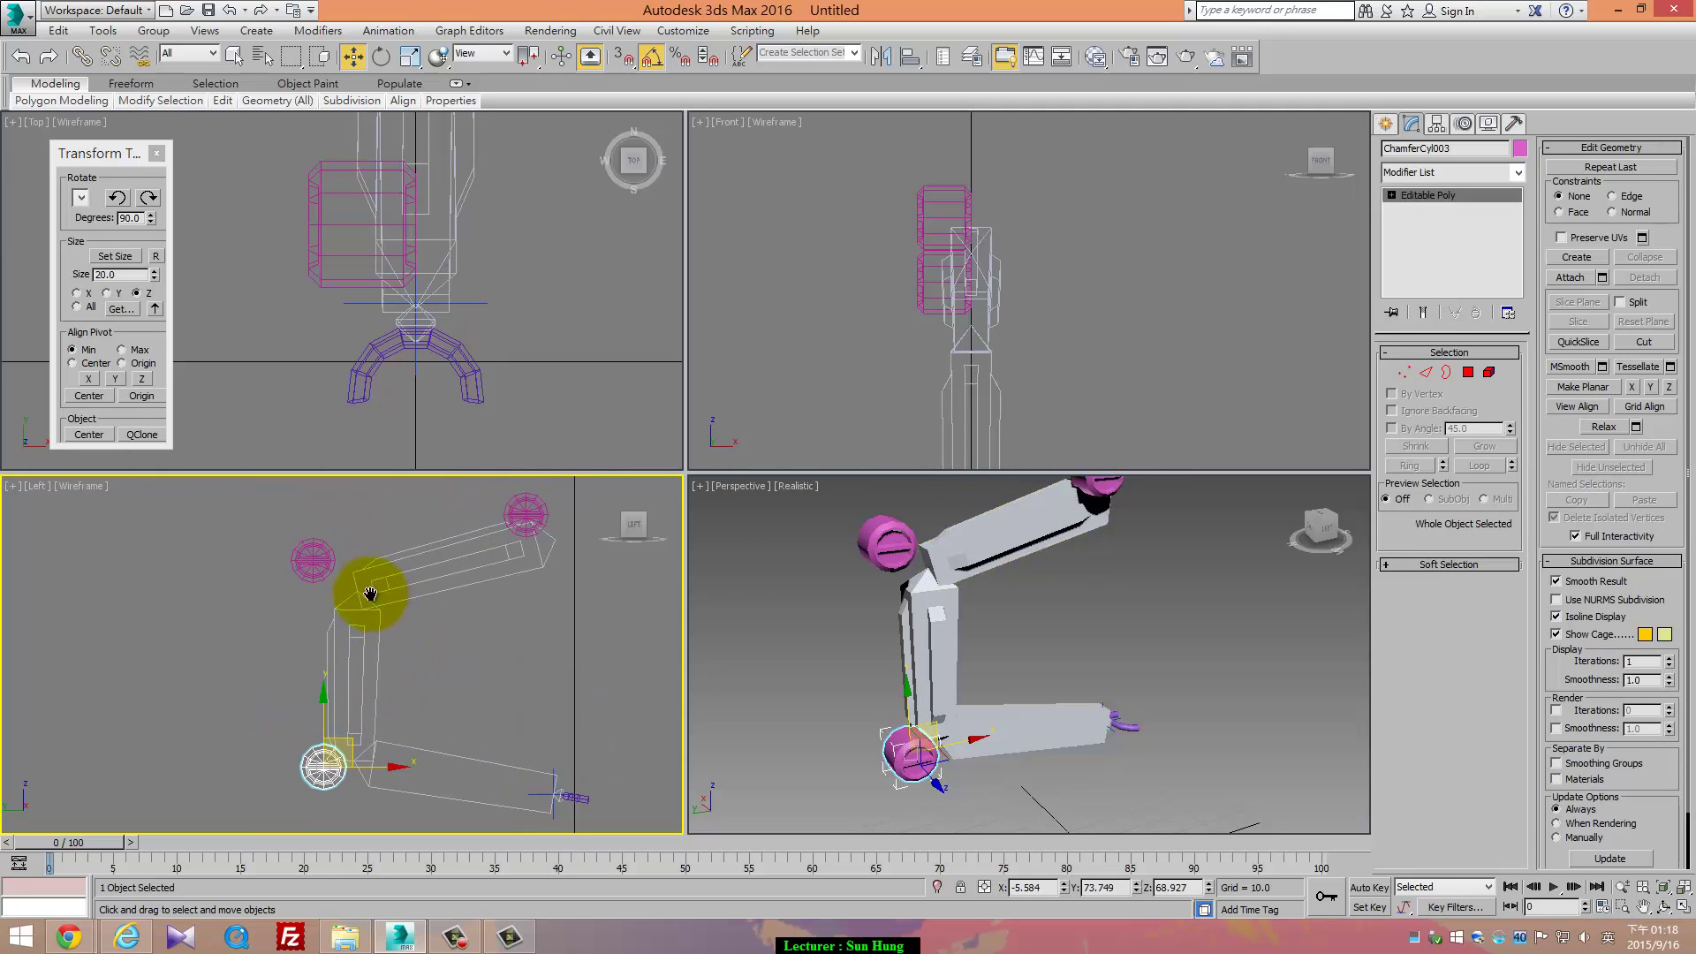
Uniformly scale the cylinders to about 134% at the arm's upper end, 114% at the middle joint and 105% at the lower joint
{"action": "left_click", "coordinate": [526, 515]}
{"action": "left_click", "coordinate": [410, 55]}
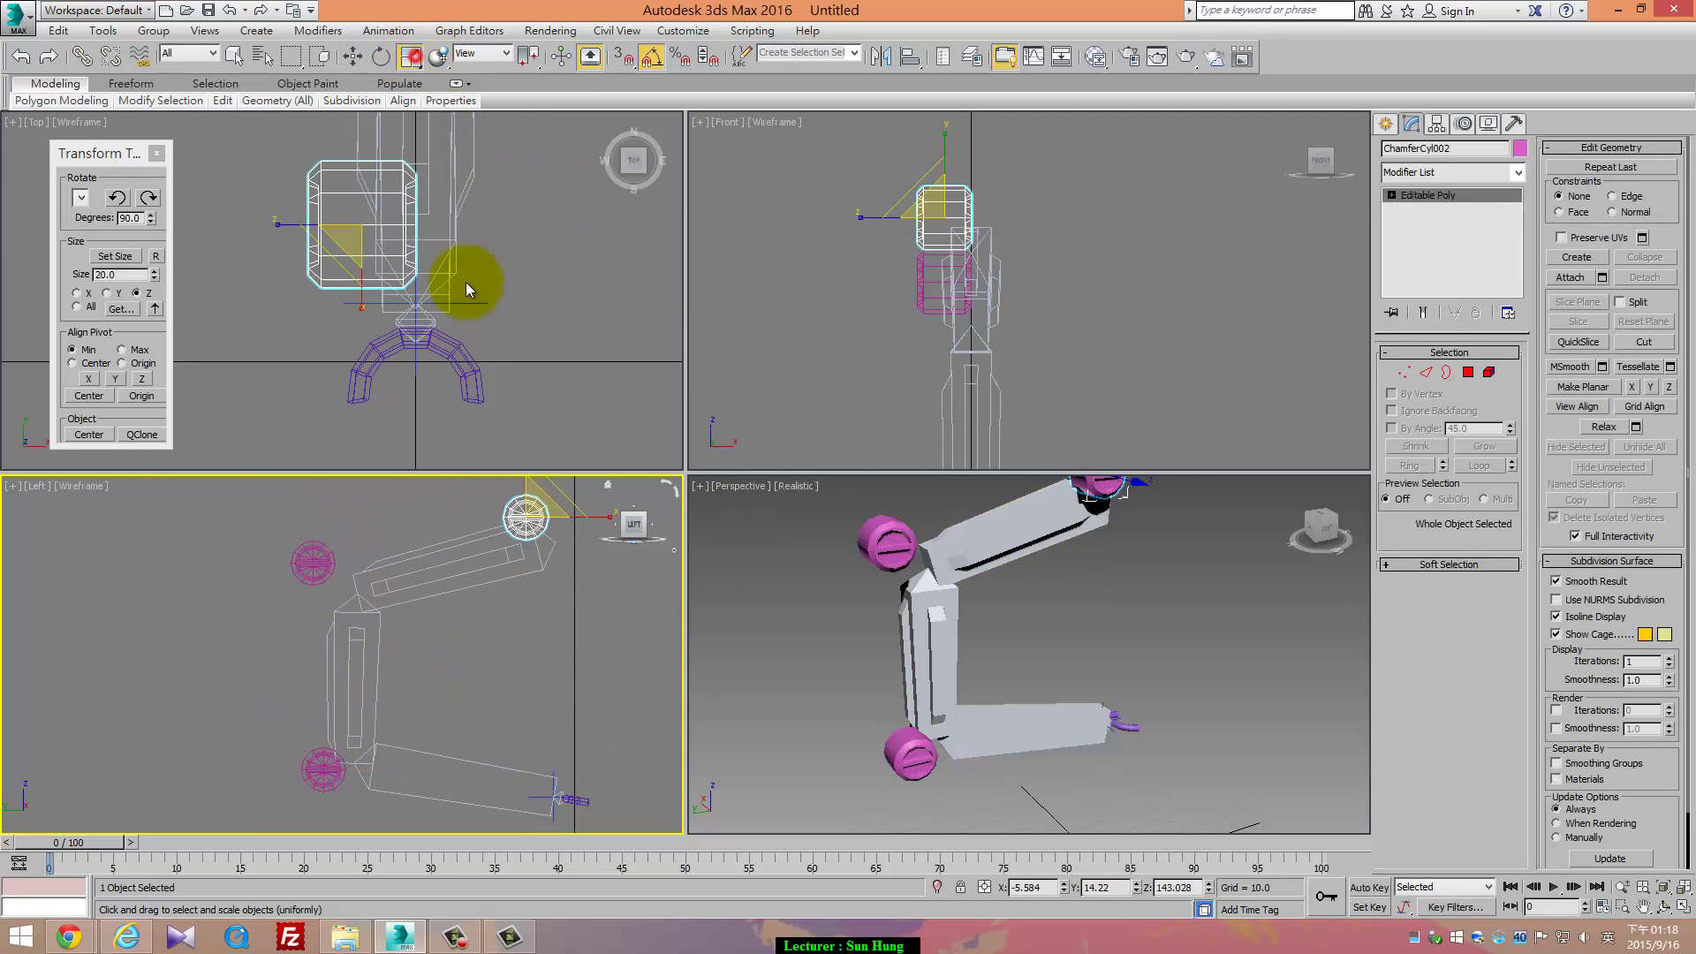
{"action": "left_click_drag", "start_coordinate": [532, 513], "coordinate": [525, 486]}
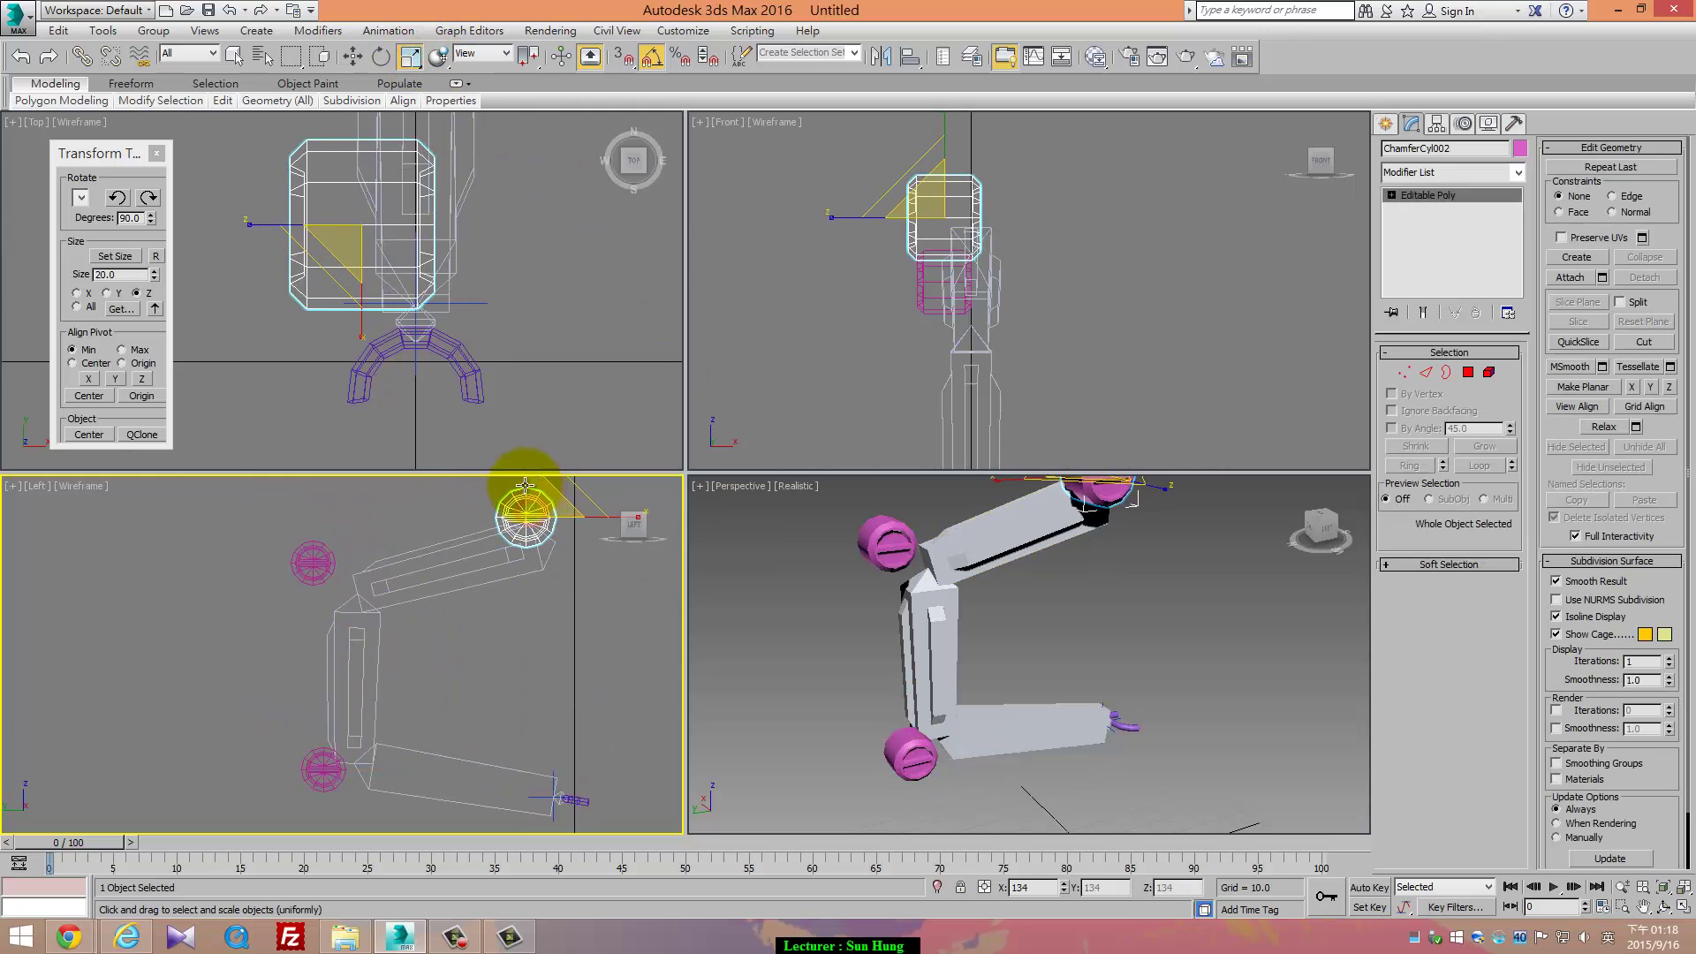
{"action": "left_click", "coordinate": [308, 568]}
{"action": "left_click", "coordinate": [316, 763]}
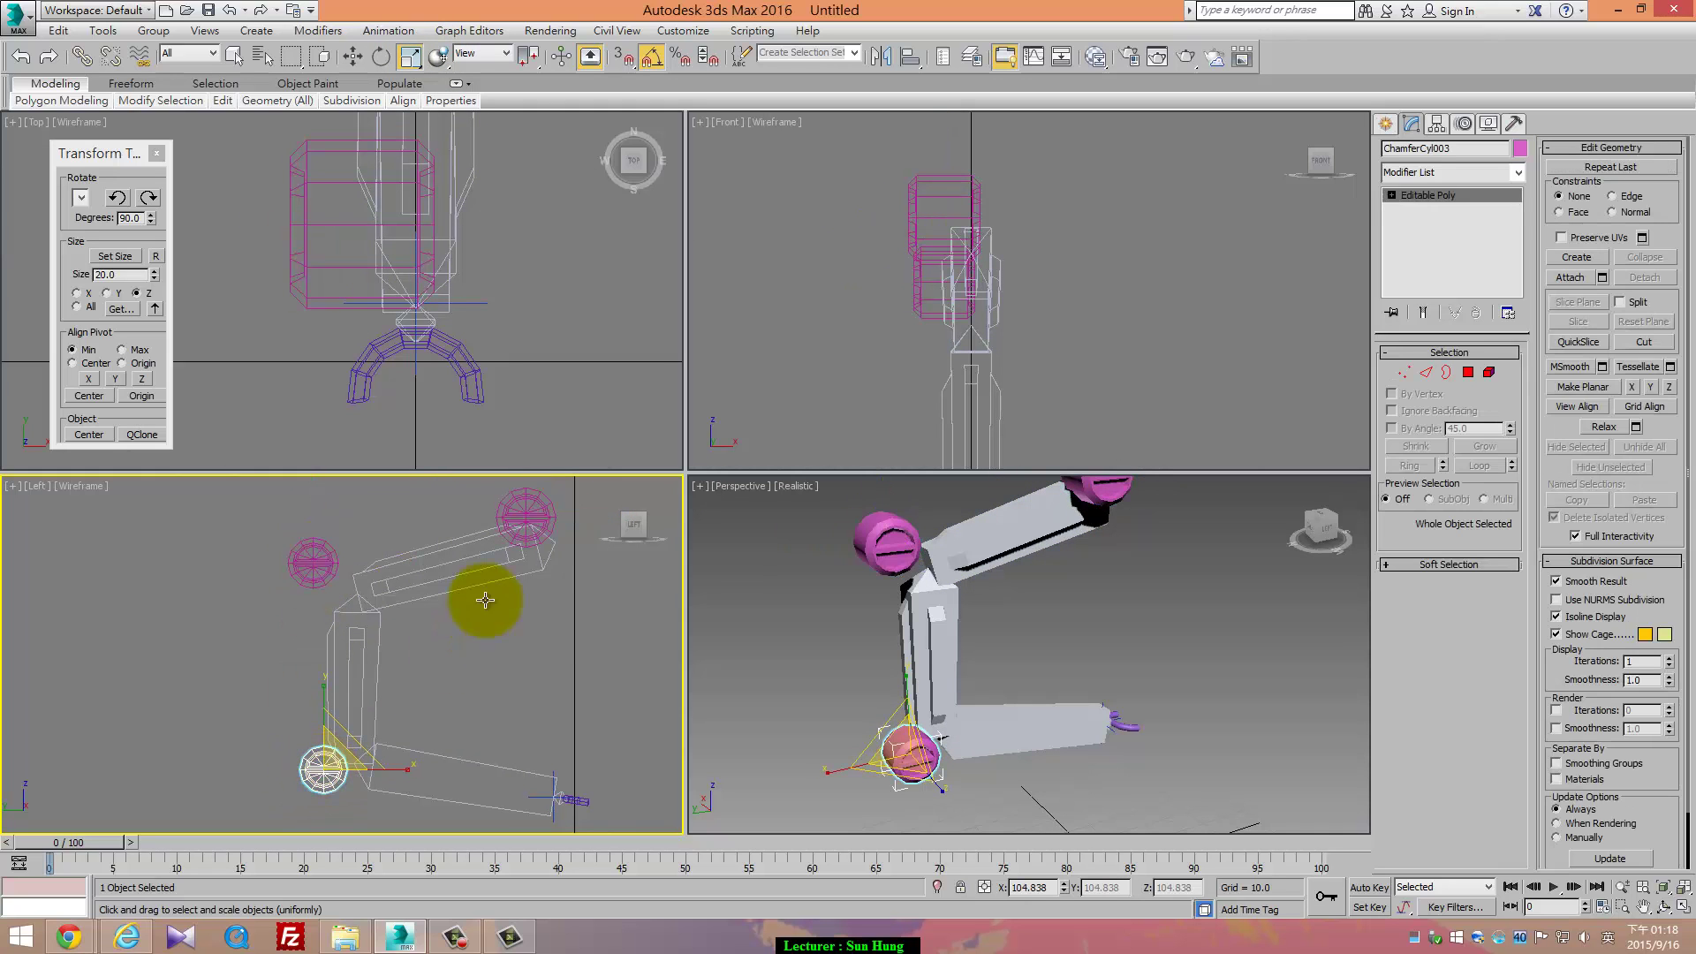
Reset the XForm of each of the three scaled cylinders, accepting the collapse of their modifier stacks
{"action": "left_click", "coordinate": [526, 512]}
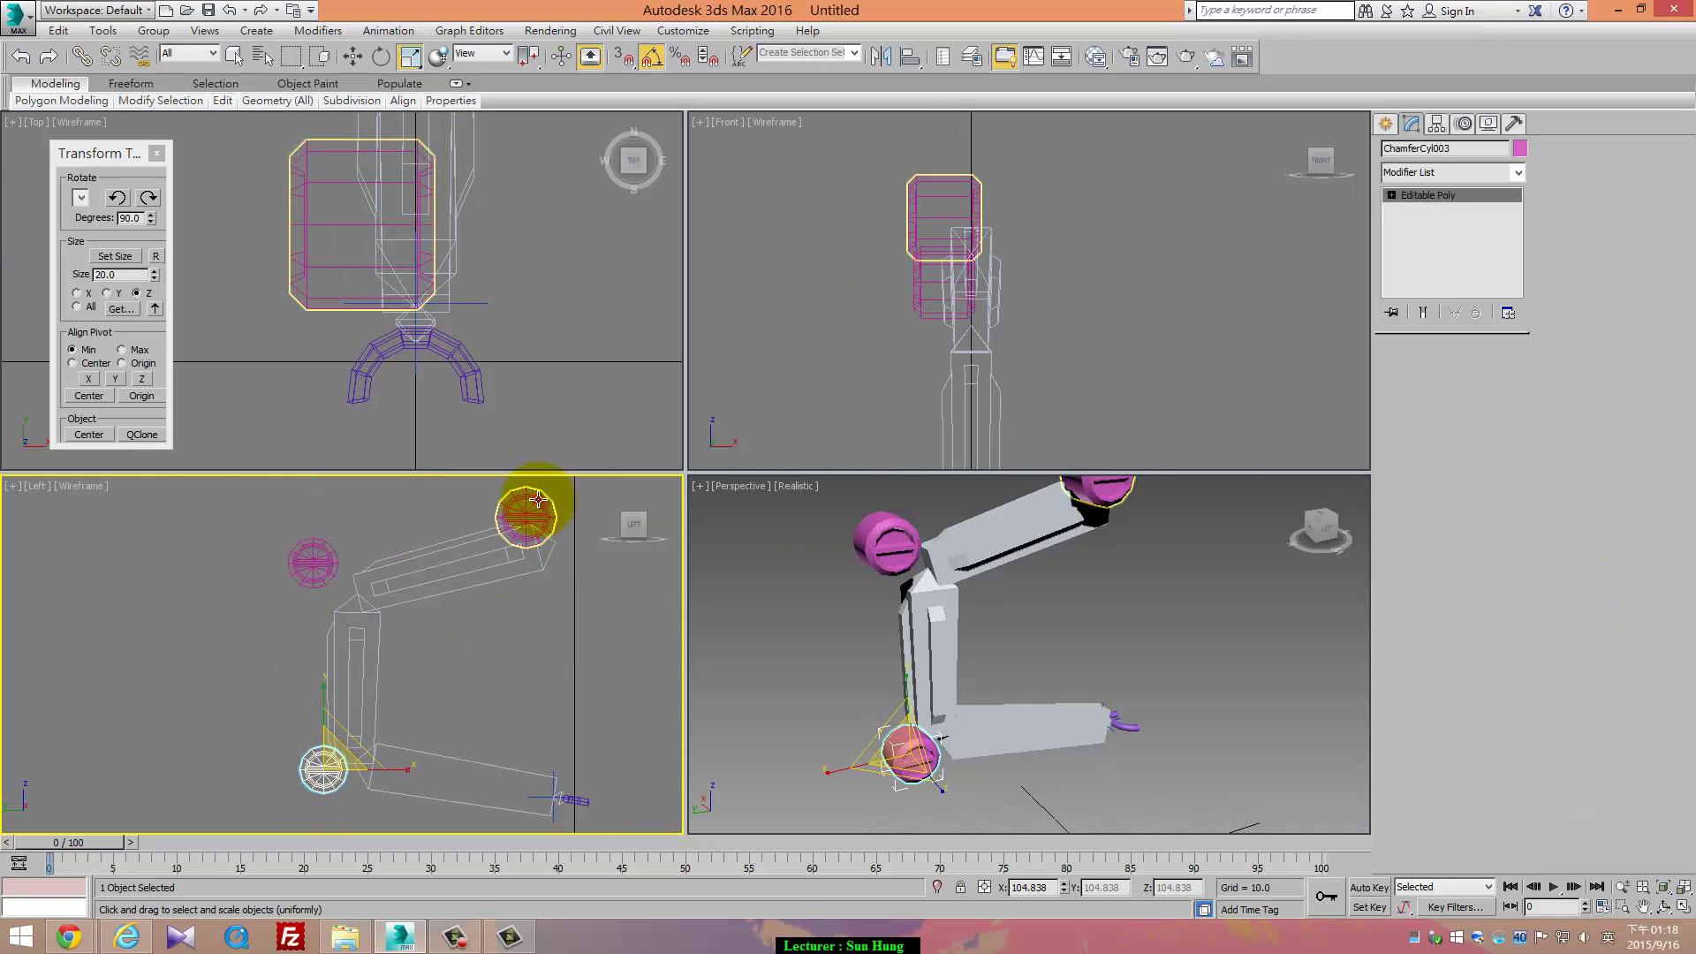
{"action": "left_click", "coordinate": [157, 256]}
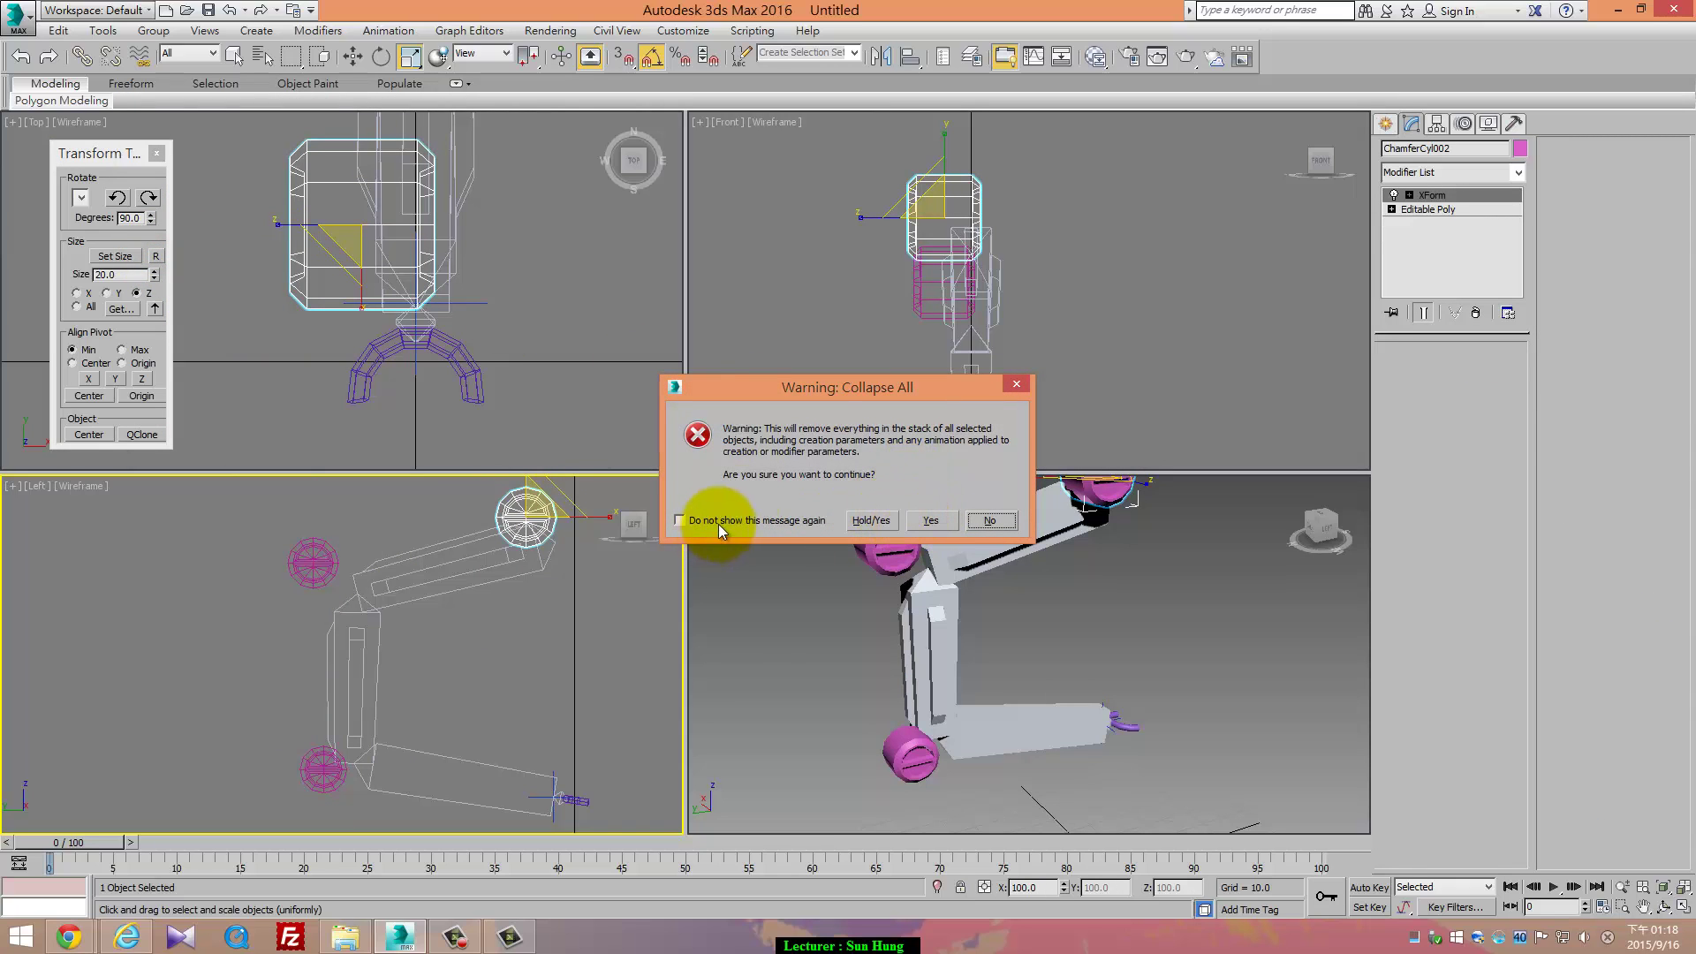
{"action": "left_click", "coordinate": [932, 521]}
{"action": "left_click", "coordinate": [295, 562]}
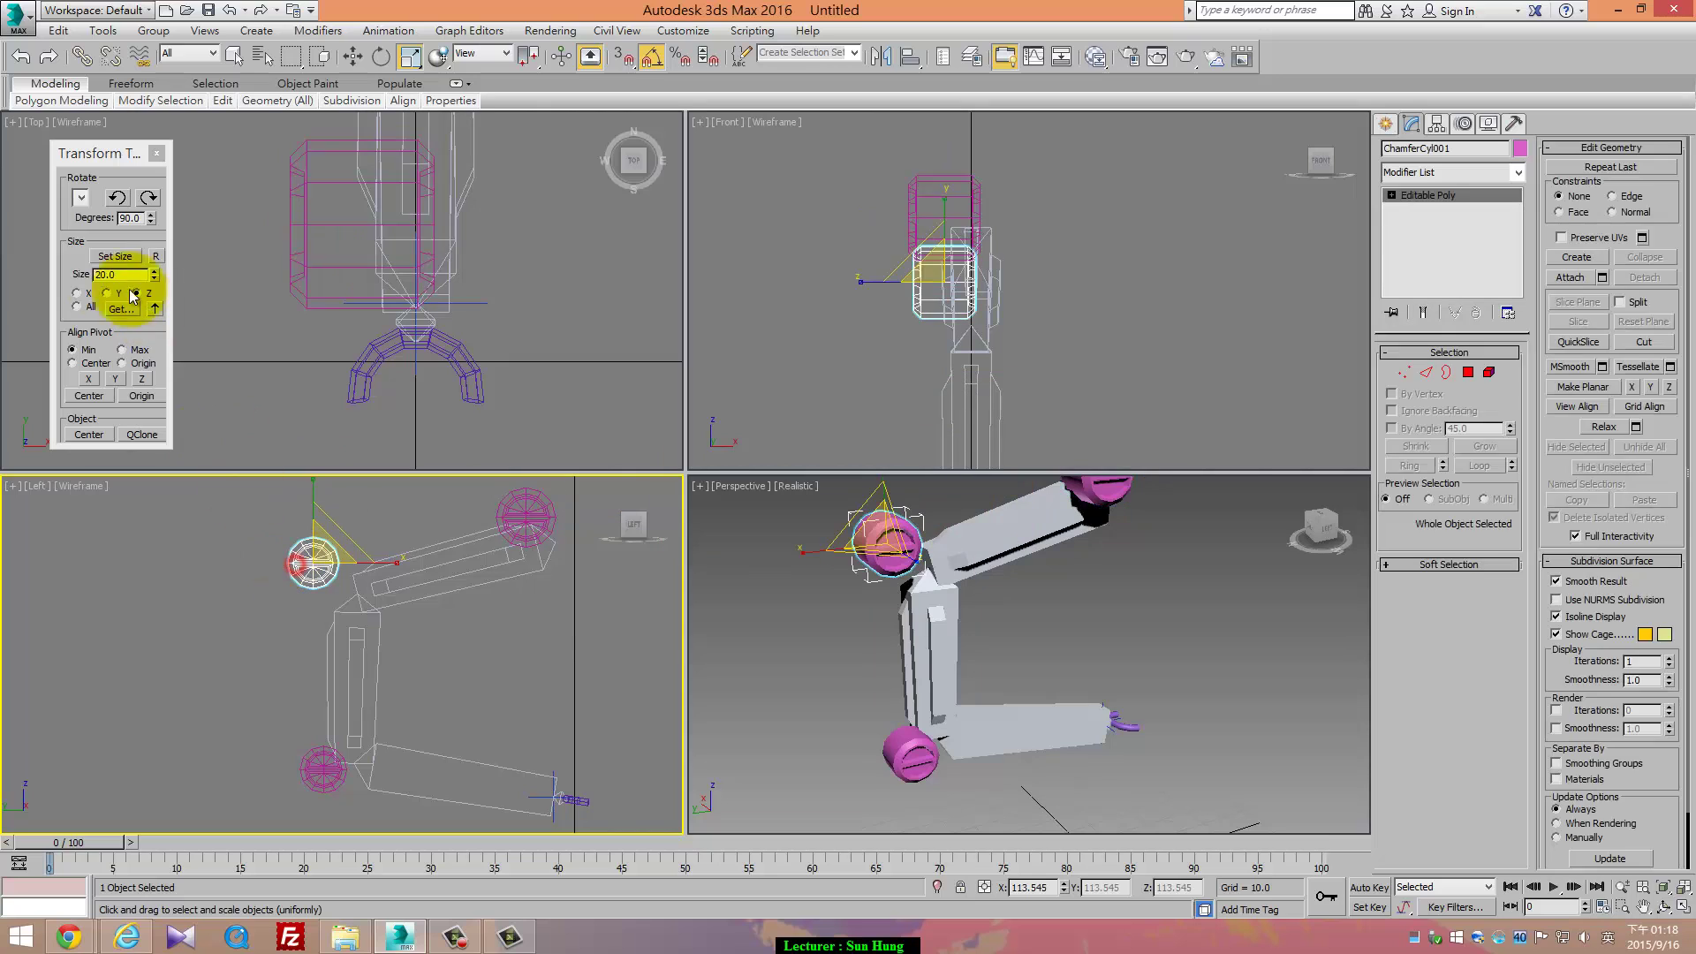
{"action": "left_click", "coordinate": [162, 252]}
{"action": "left_click", "coordinate": [304, 748]}
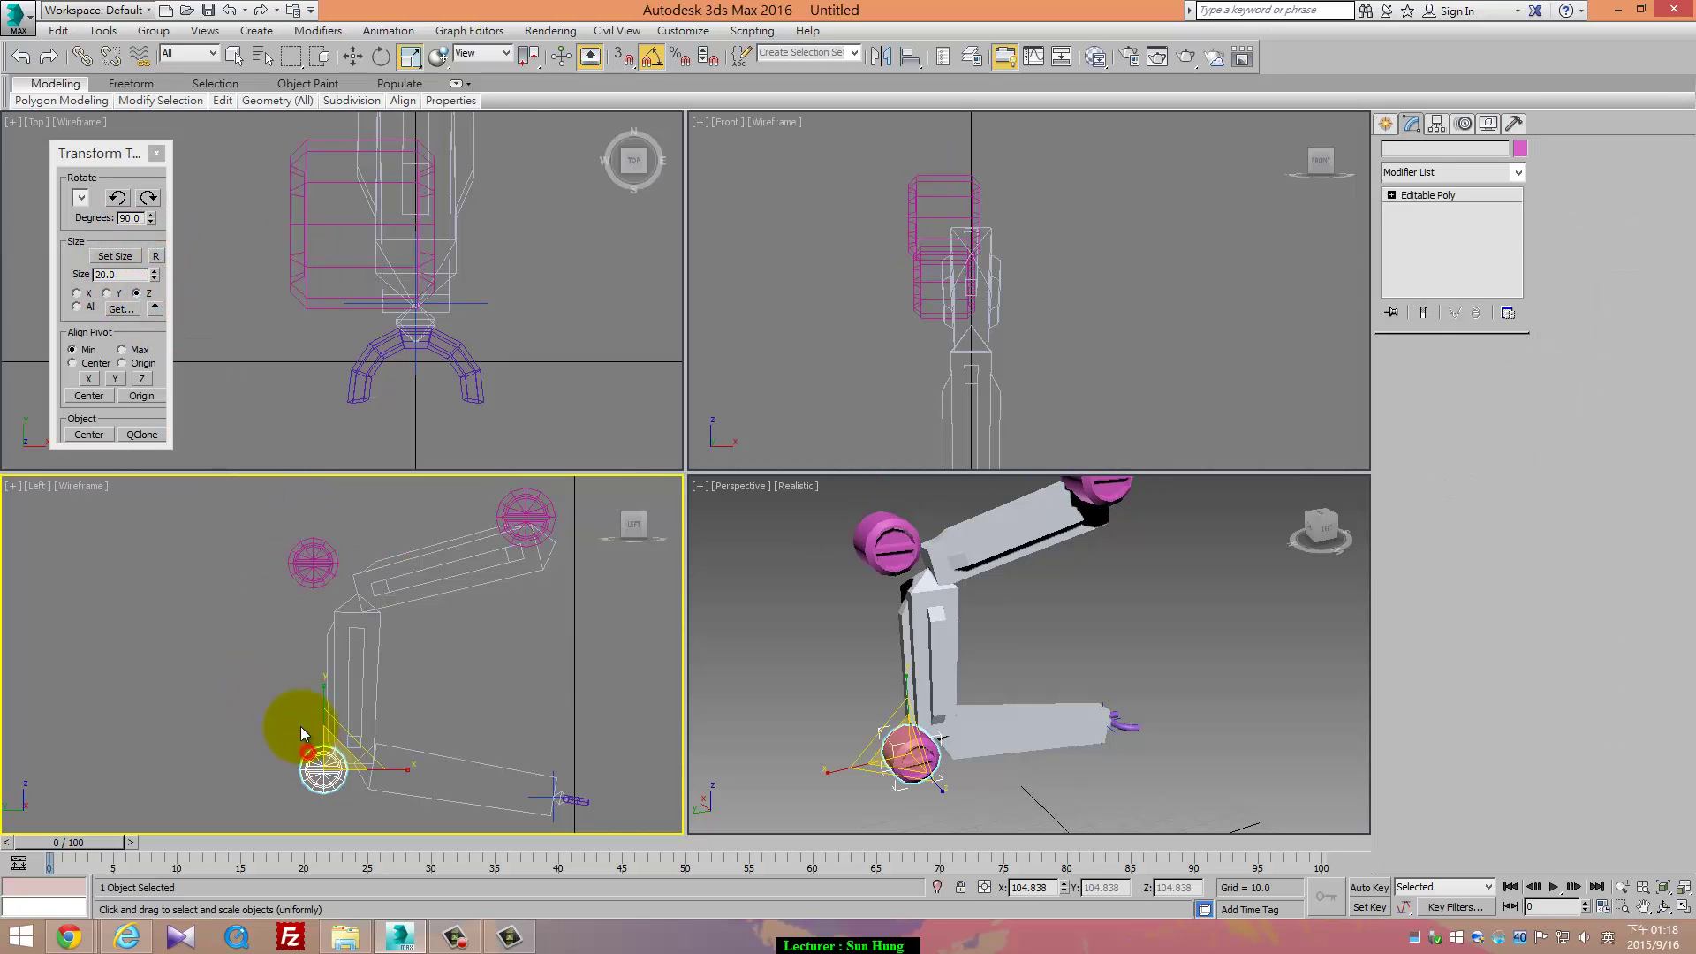
{"action": "left_click", "coordinate": [152, 261]}
Align the largest cylinder to the uppermost bone in X, Y and Z position, Pivot Point to Pivot Point
{"action": "left_click", "coordinate": [526, 514]}
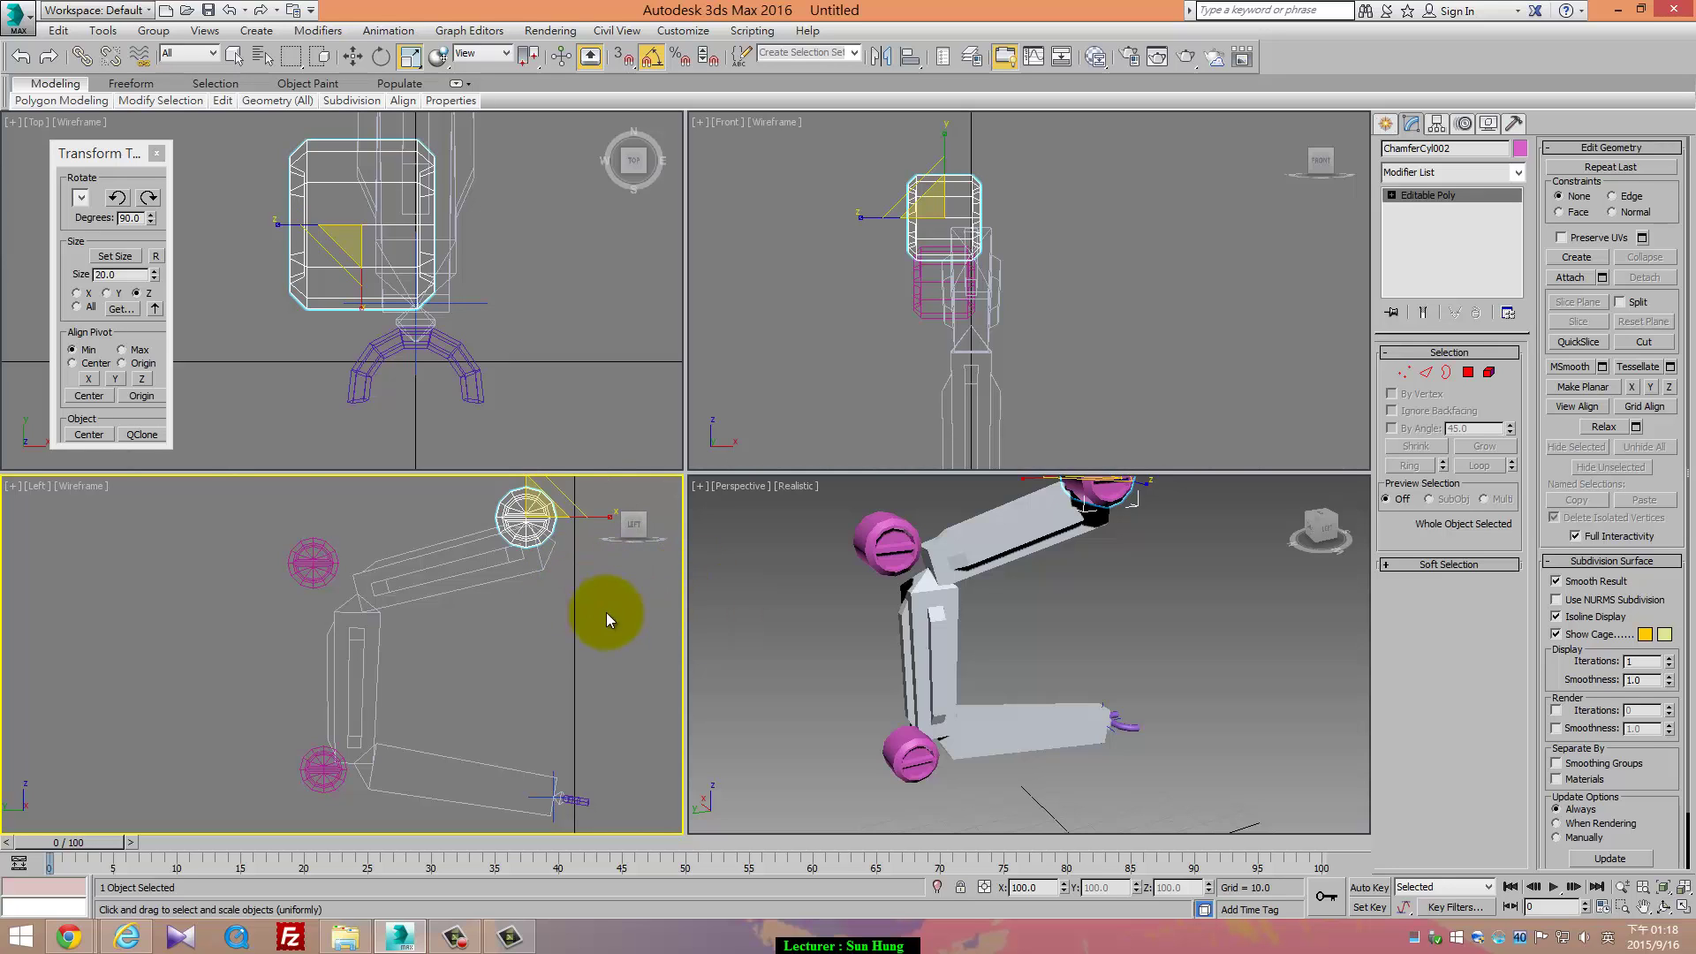
{"action": "key", "text": "alt+a"}
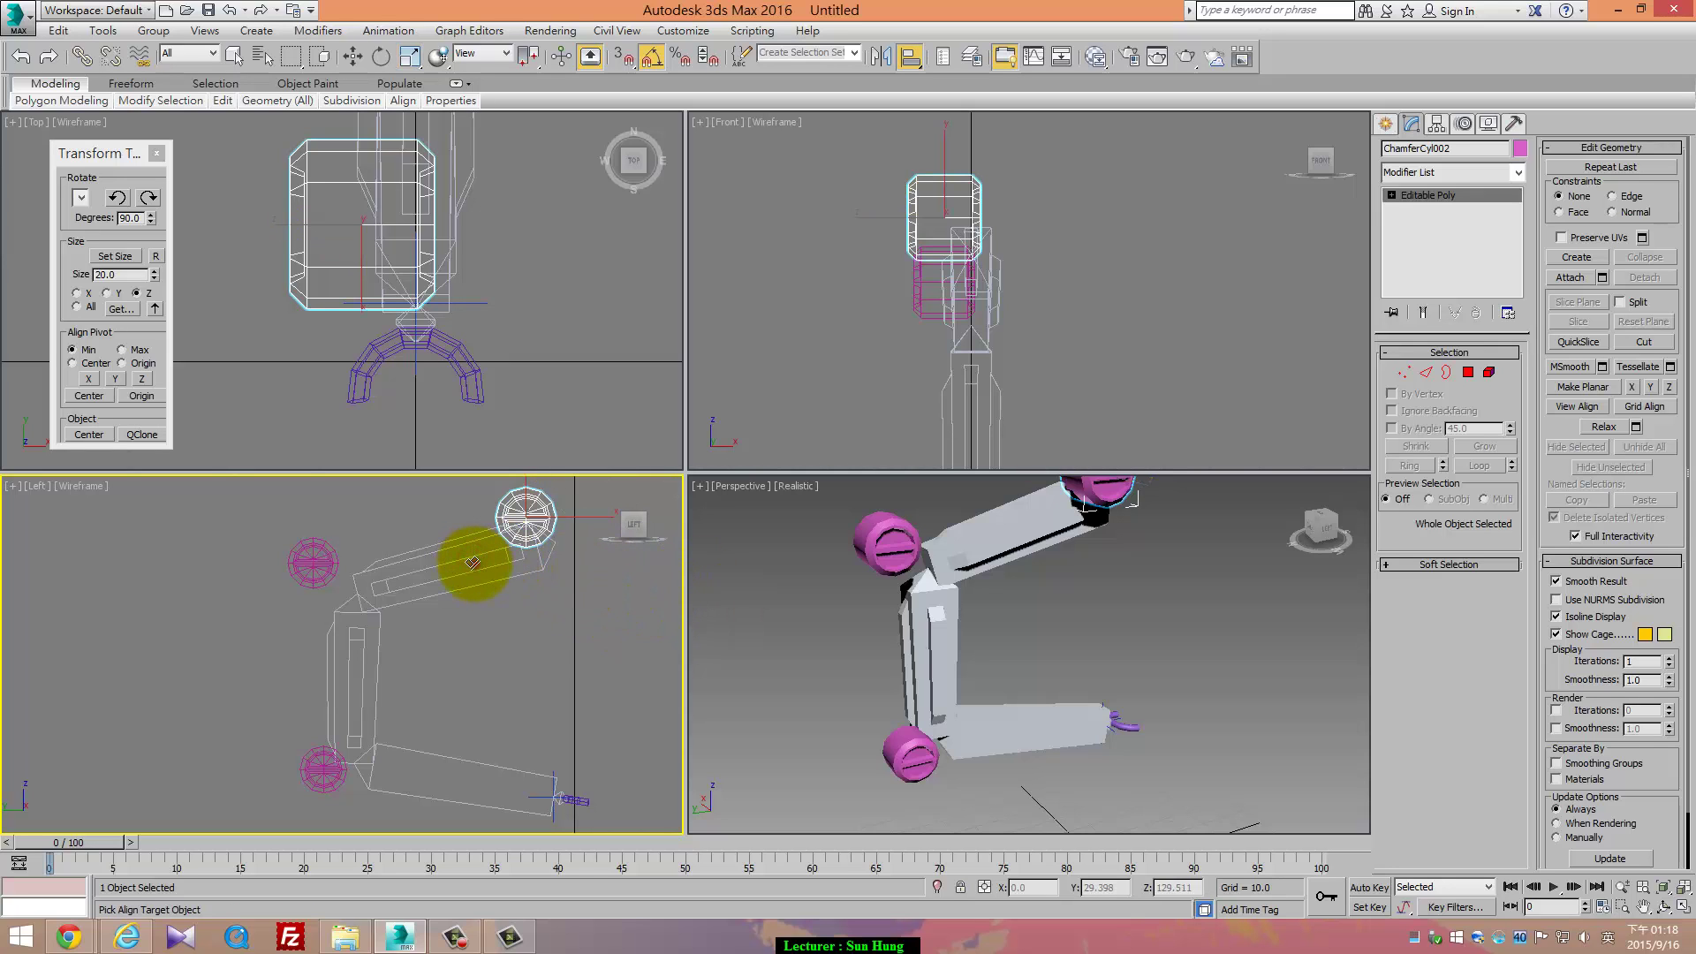
{"action": "left_click", "coordinate": [545, 563]}
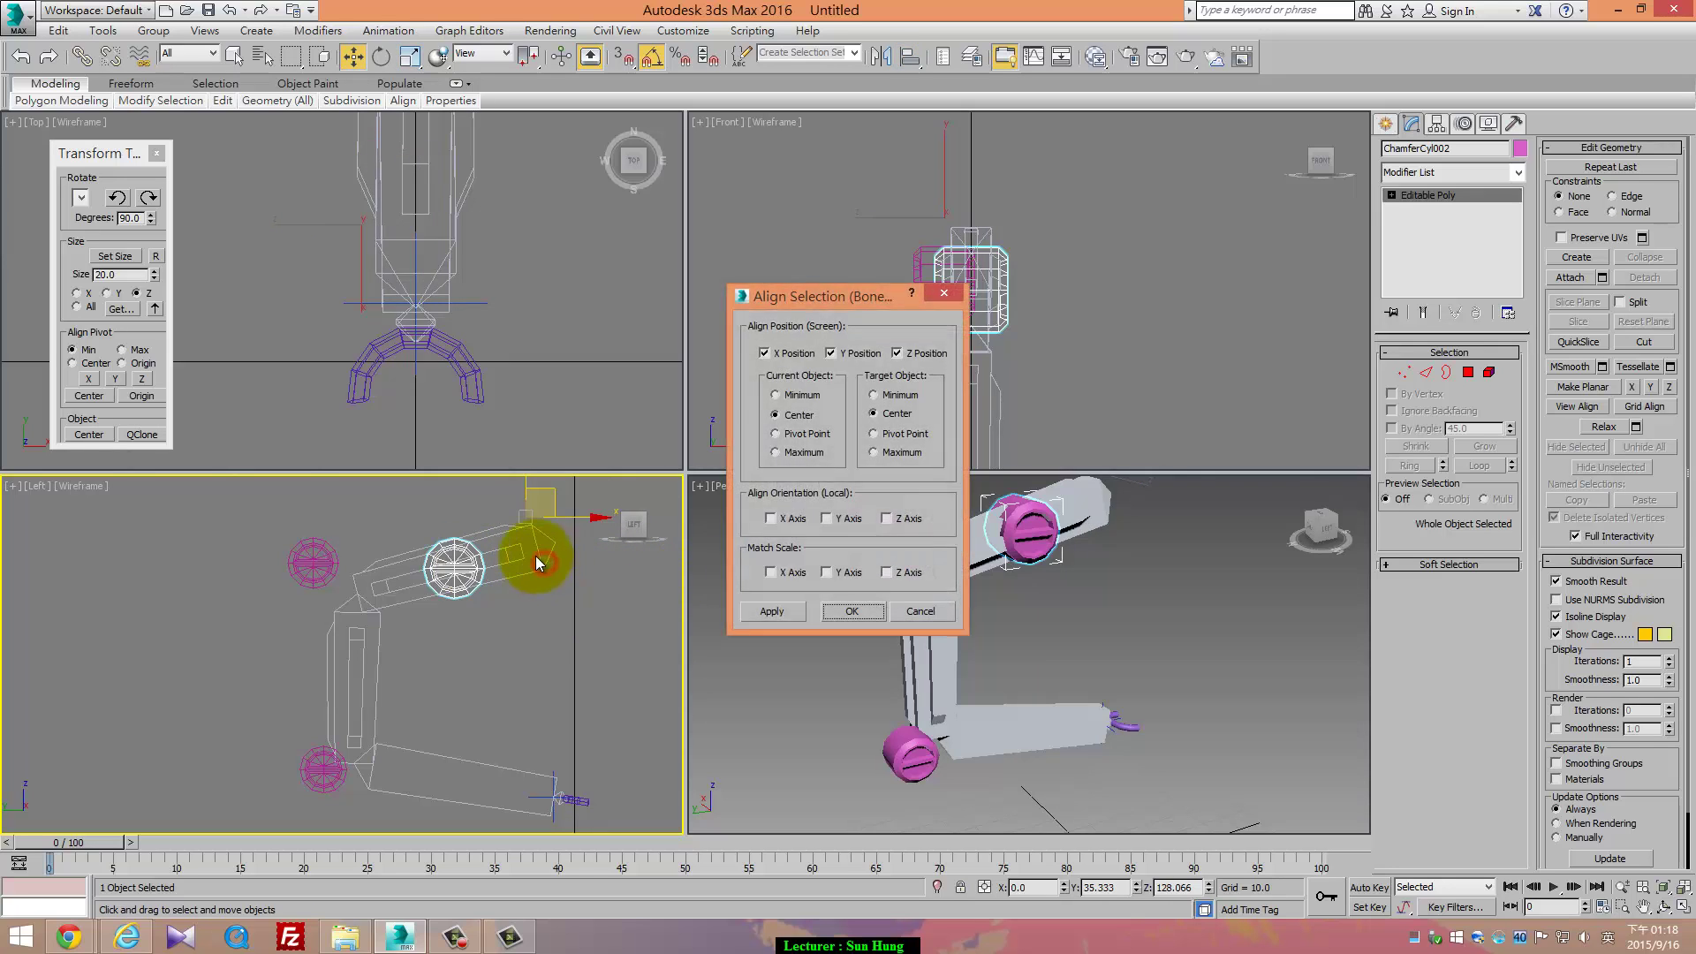
{"action": "left_click", "coordinate": [813, 436]}
{"action": "left_click", "coordinate": [893, 431]}
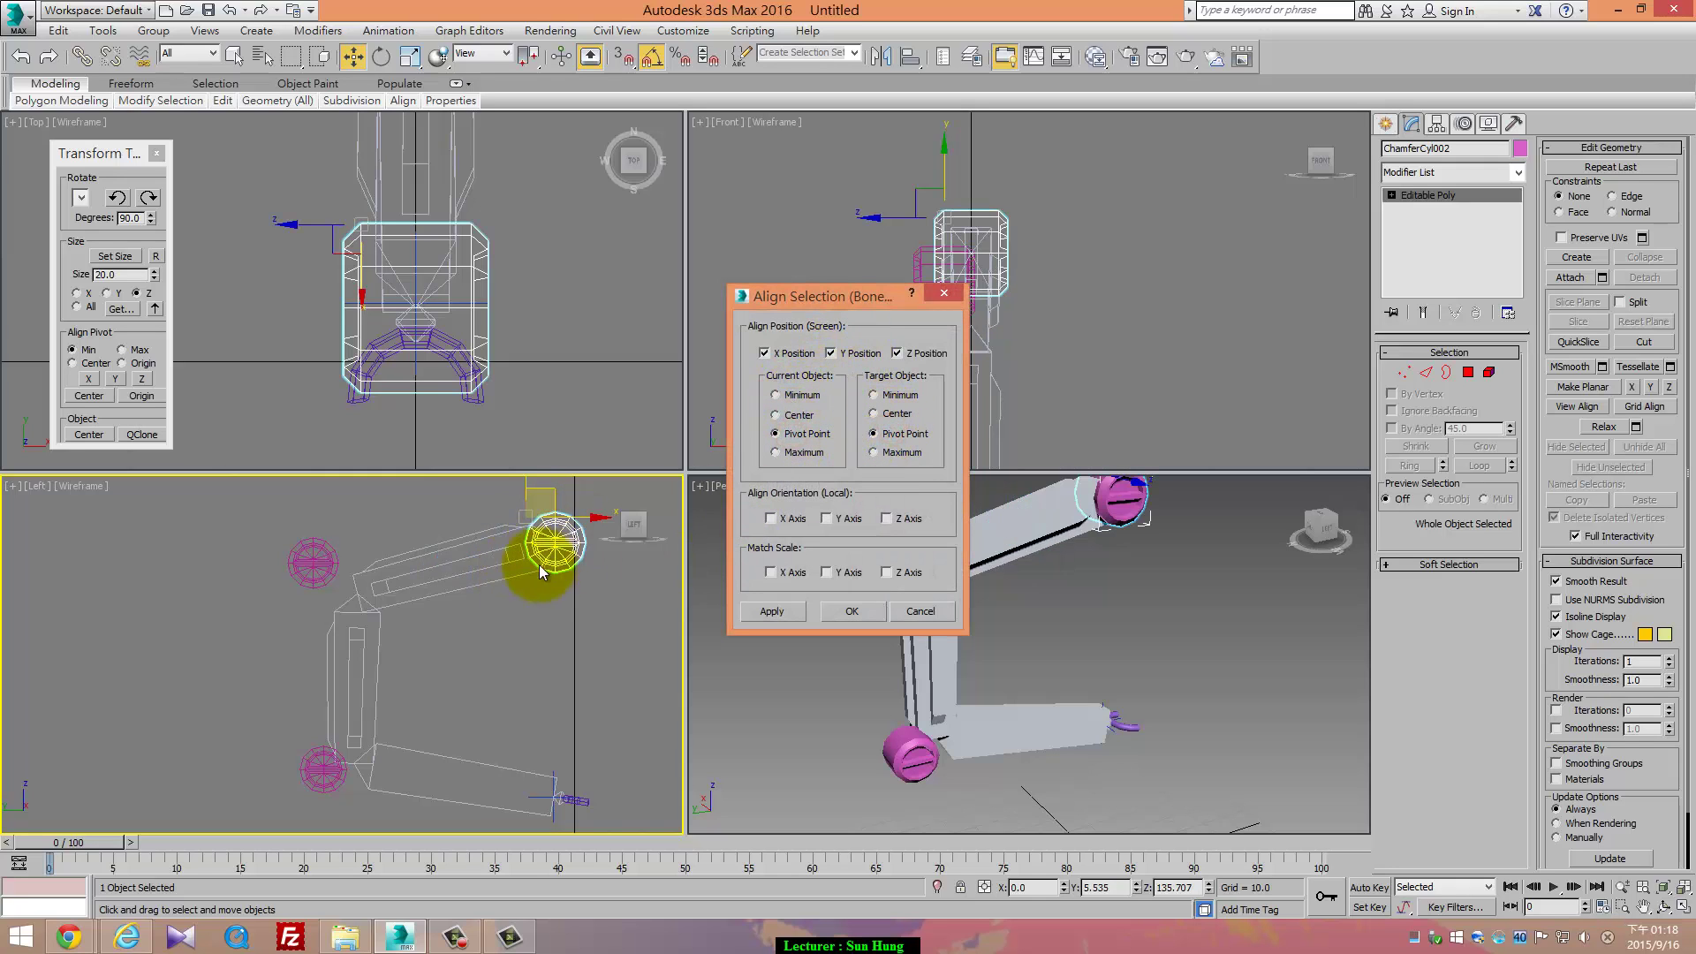
{"action": "left_click", "coordinate": [853, 613]}
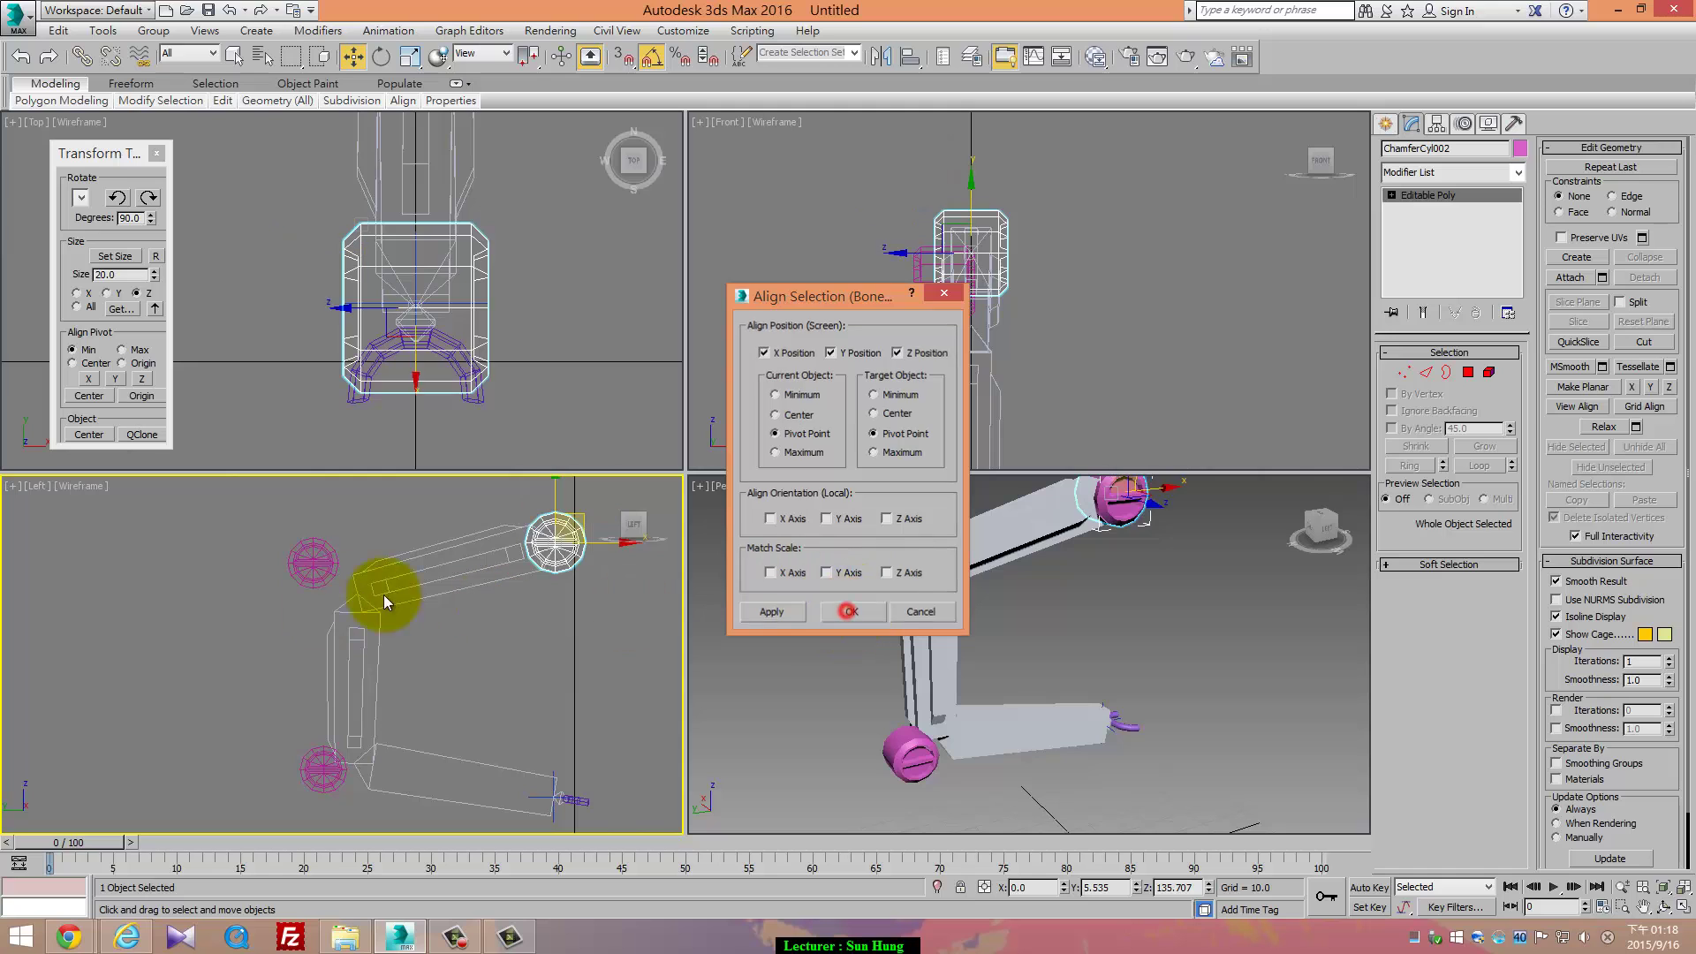
Align the middle cylinder to the vertical bone in X, Y and Z position, pivot to pivot
{"action": "left_click", "coordinate": [316, 566]}
{"action": "key", "text": "alt+a"}
{"action": "left_click", "coordinate": [334, 636]}
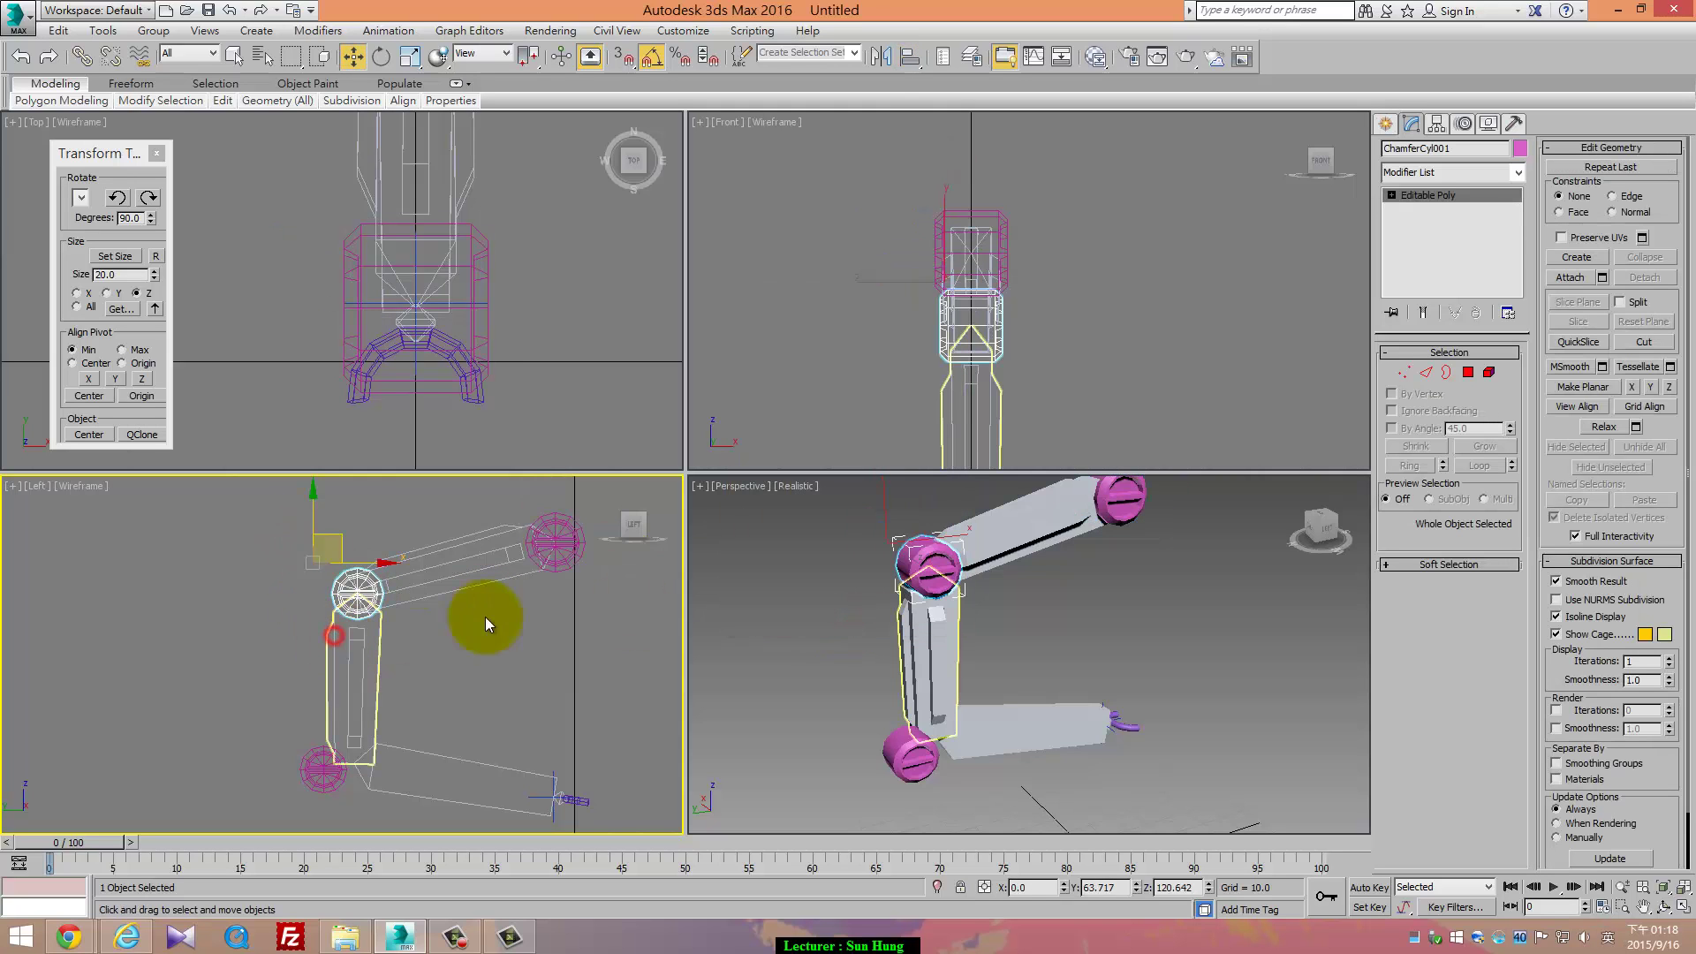
{"action": "left_click", "coordinate": [882, 615]}
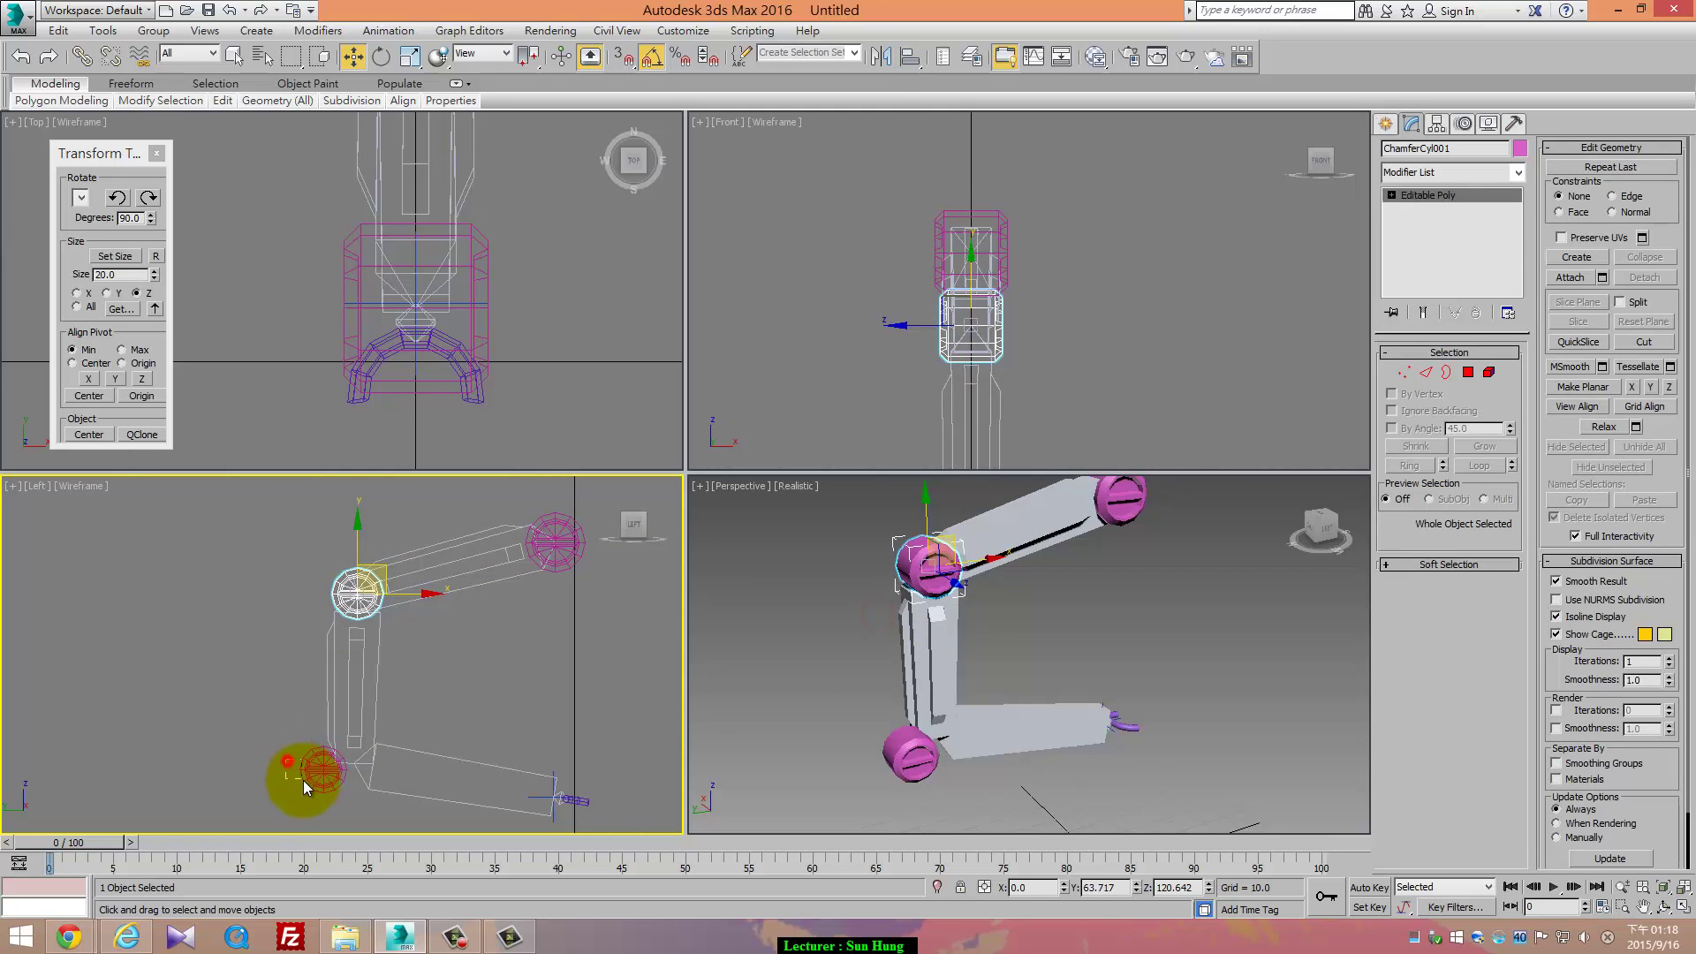
Align the lower cylinder to the lowest bone, the one carrying the claw, pivot to pivot
{"action": "left_click", "coordinate": [307, 777]}
{"action": "key", "text": "alt+a"}
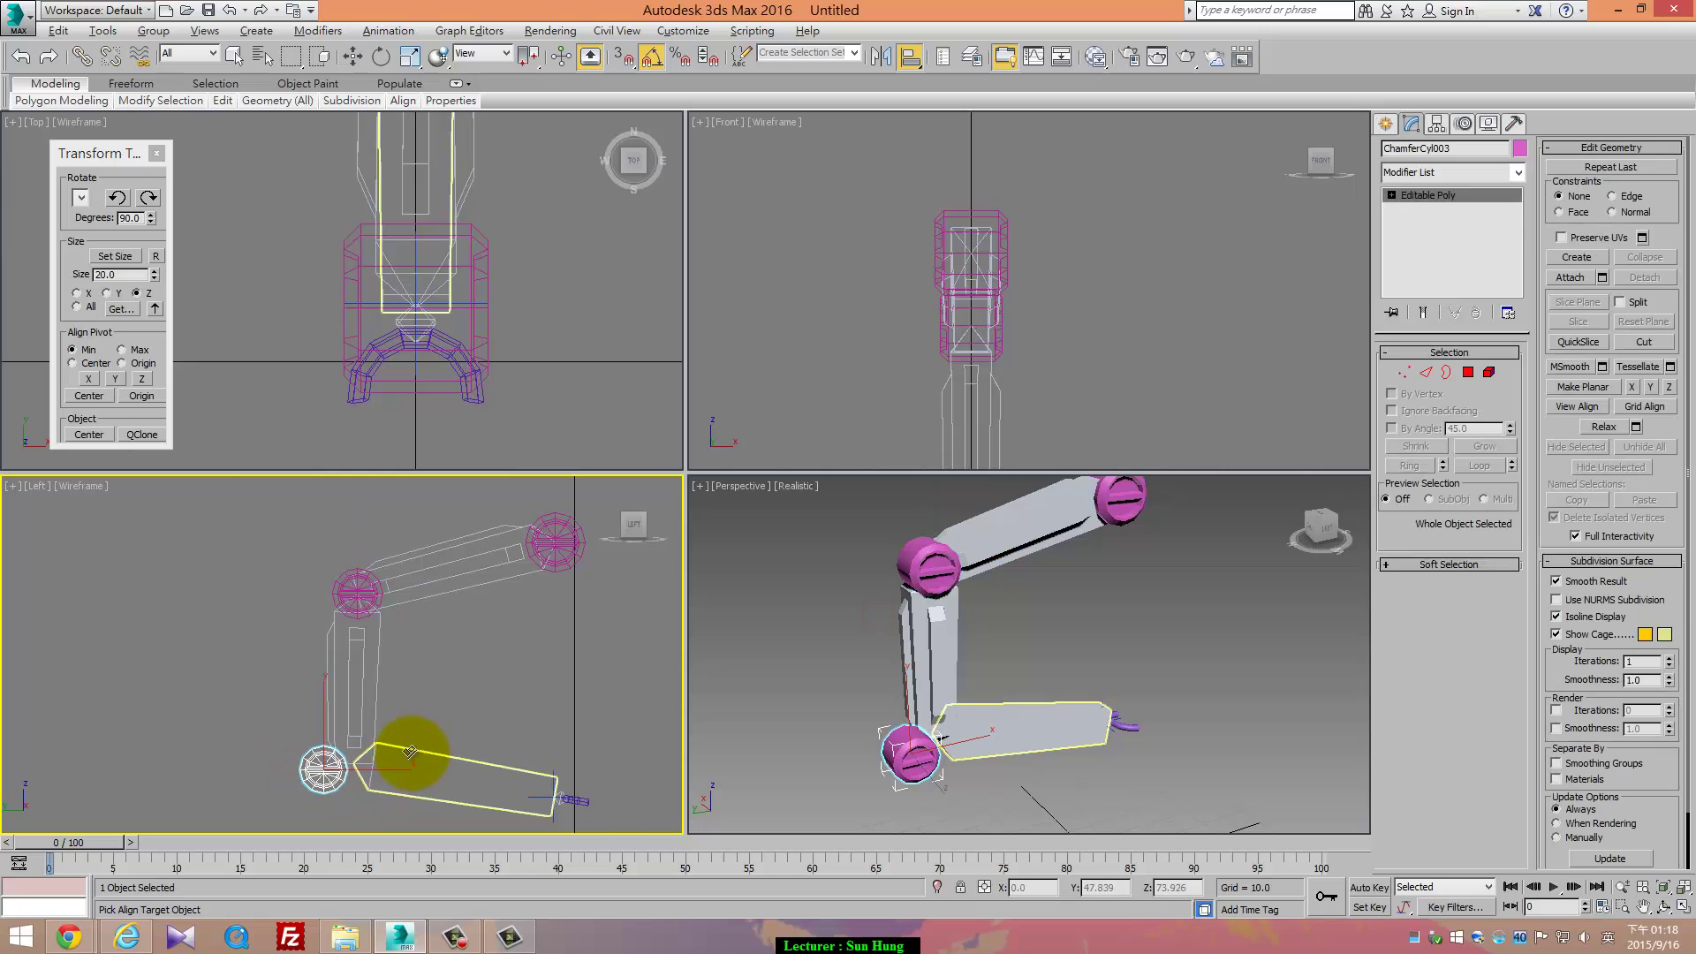
{"action": "left_click", "coordinate": [468, 762]}
{"action": "left_click", "coordinate": [841, 614]}
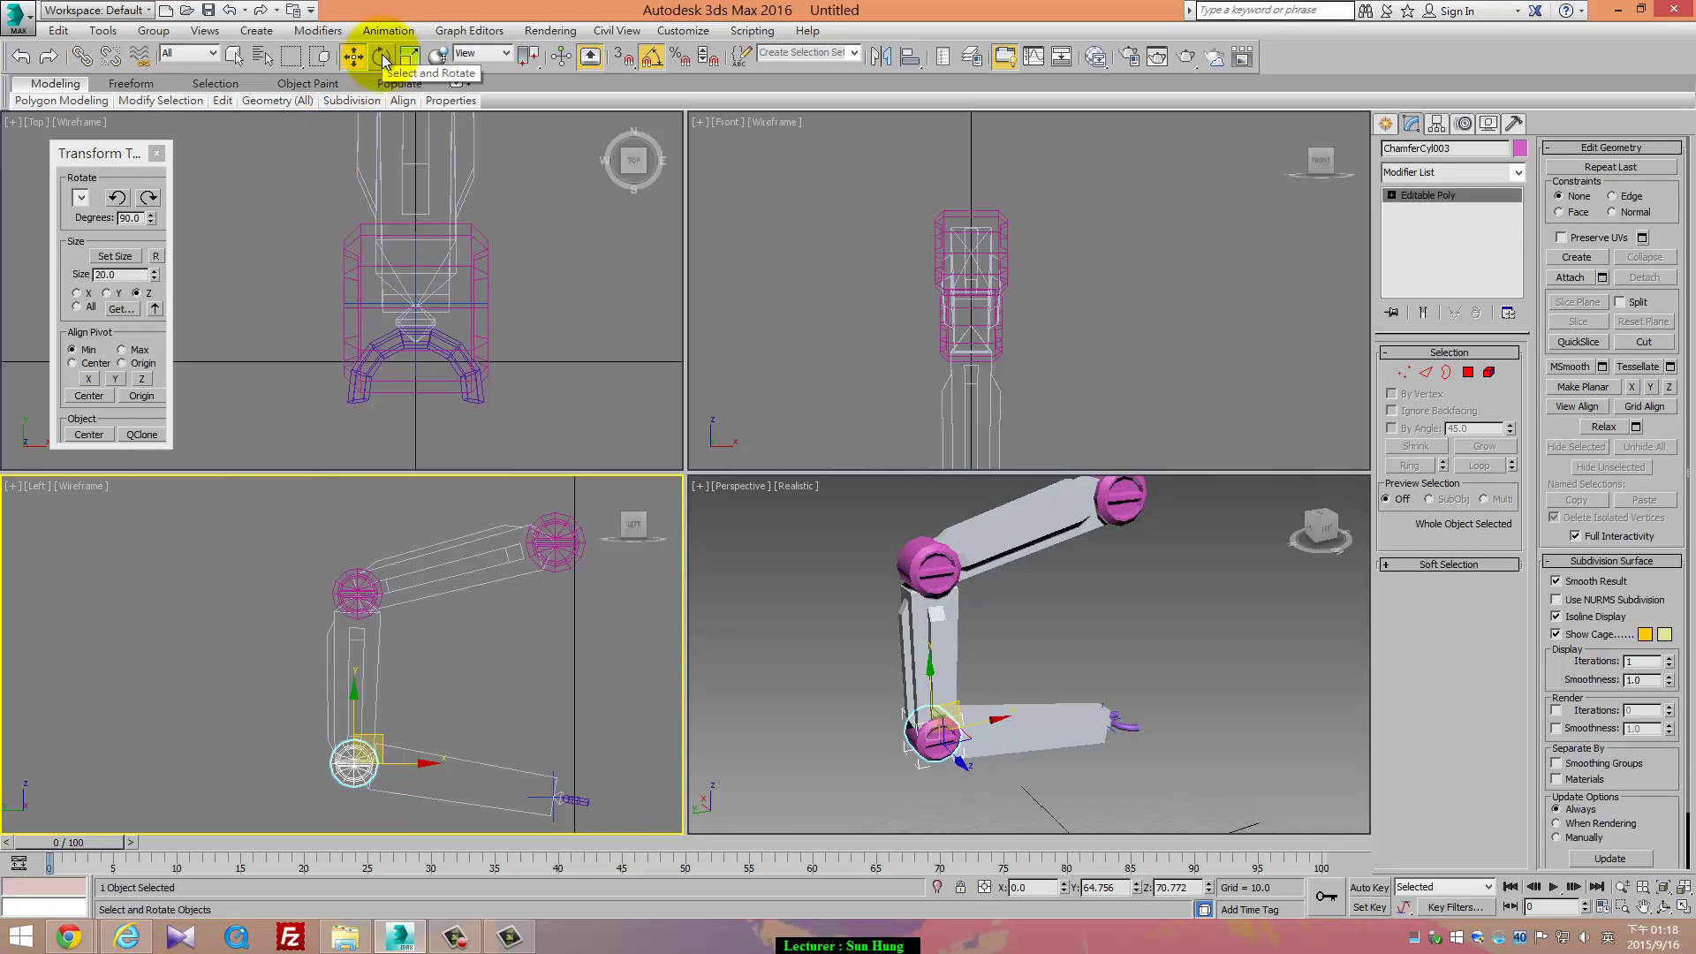
Link each of the three joint cylinders to the arm bone it sits on, using Select and Link
{"action": "left_click", "coordinate": [81, 56]}
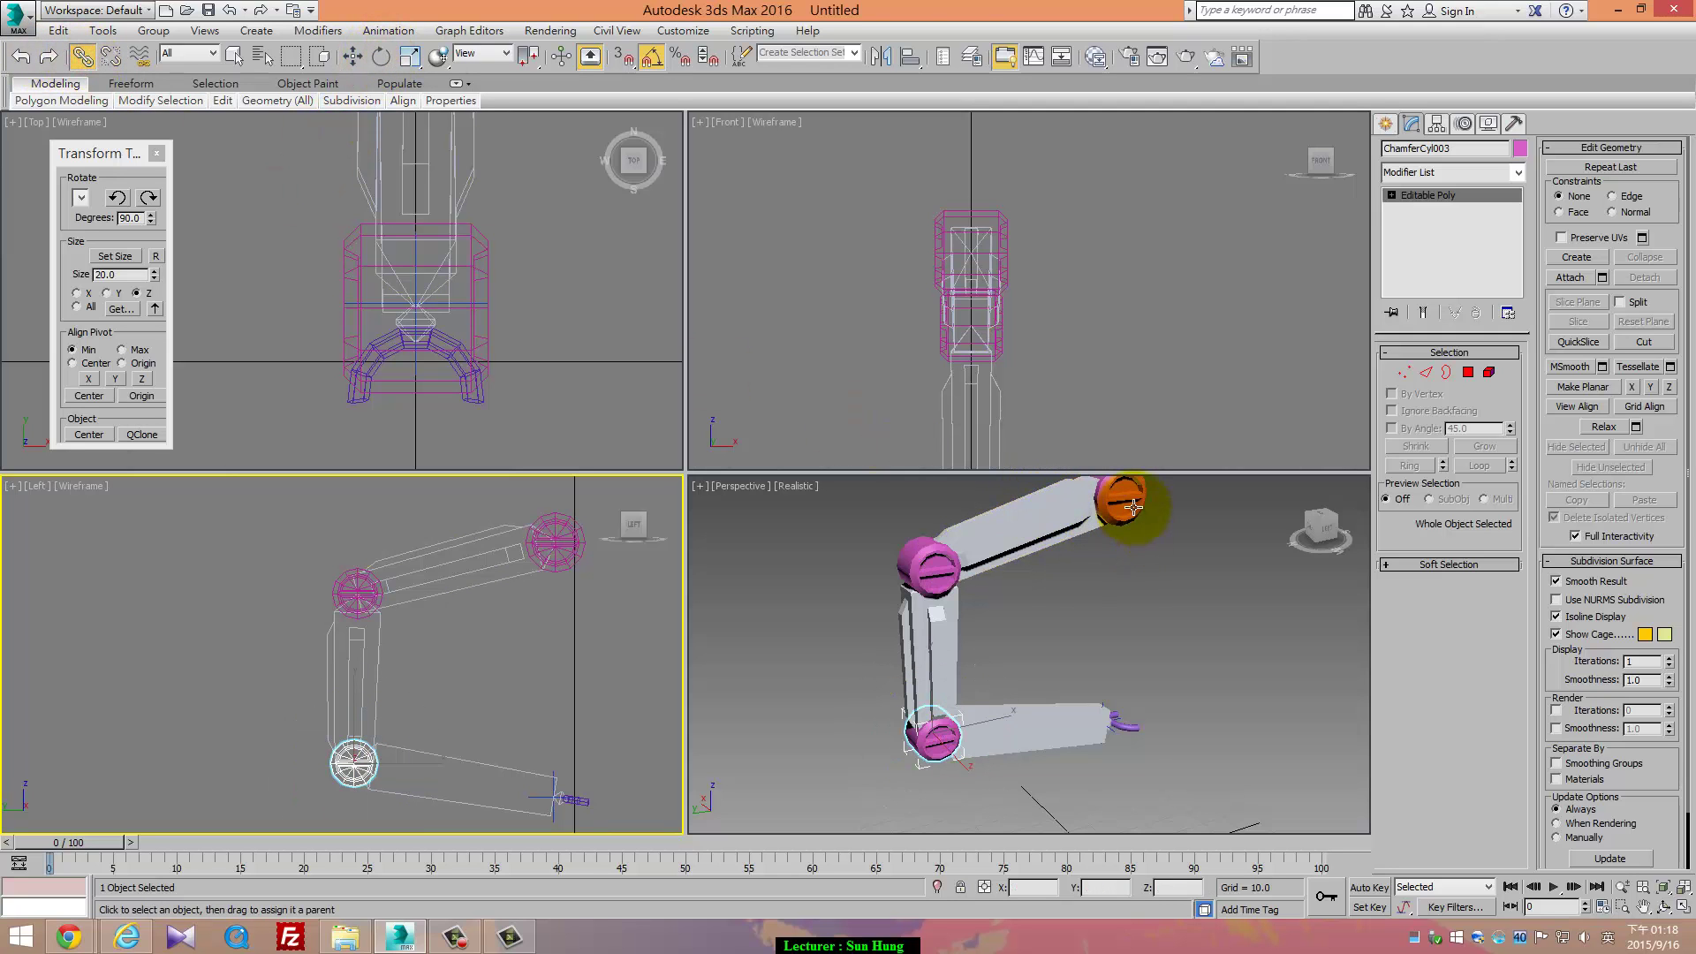
{"action": "left_click_drag", "start_coordinate": [1133, 505], "coordinate": [921, 566]}
{"action": "left_click_drag", "start_coordinate": [921, 566], "coordinate": [921, 755]}
{"action": "left_click_drag", "start_coordinate": [921, 755], "coordinate": [1036, 727]}
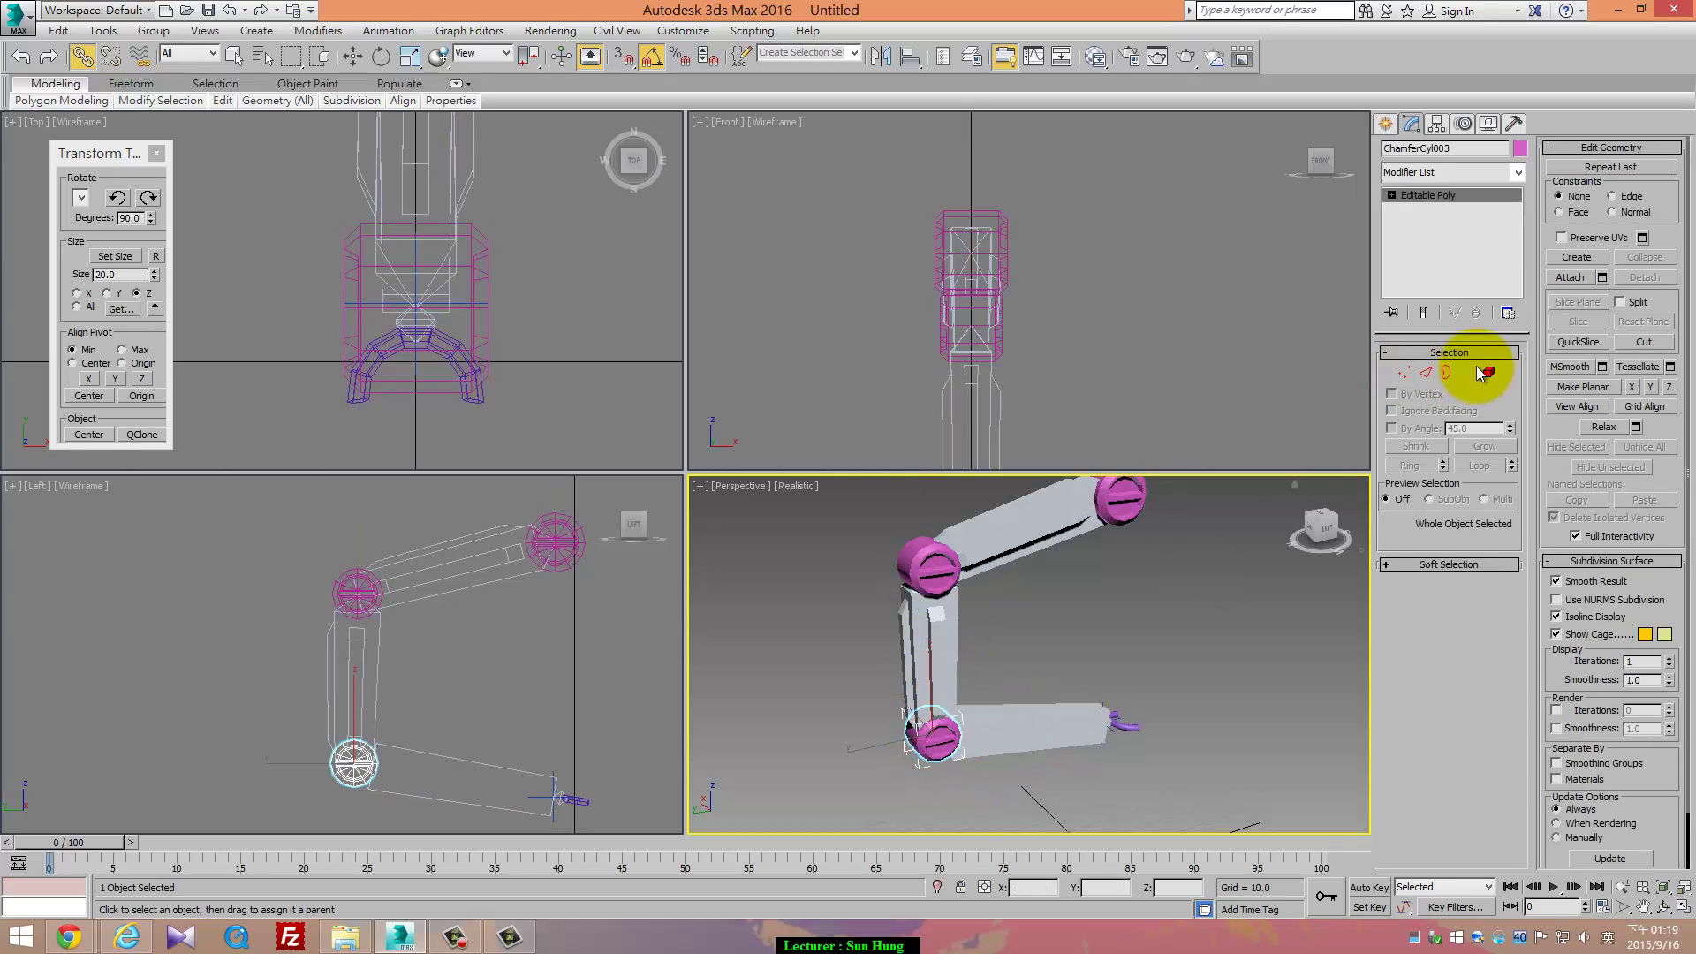
{"action": "right_click", "coordinate": [1127, 352]}
Move the IK chain's goal at the claw end around in the Left view to test how the arm and joint cylinders follow
{"action": "left_click", "coordinate": [584, 725]}
{"action": "middle_click_drag", "start_coordinate": [576, 700], "coordinate": [545, 674]}
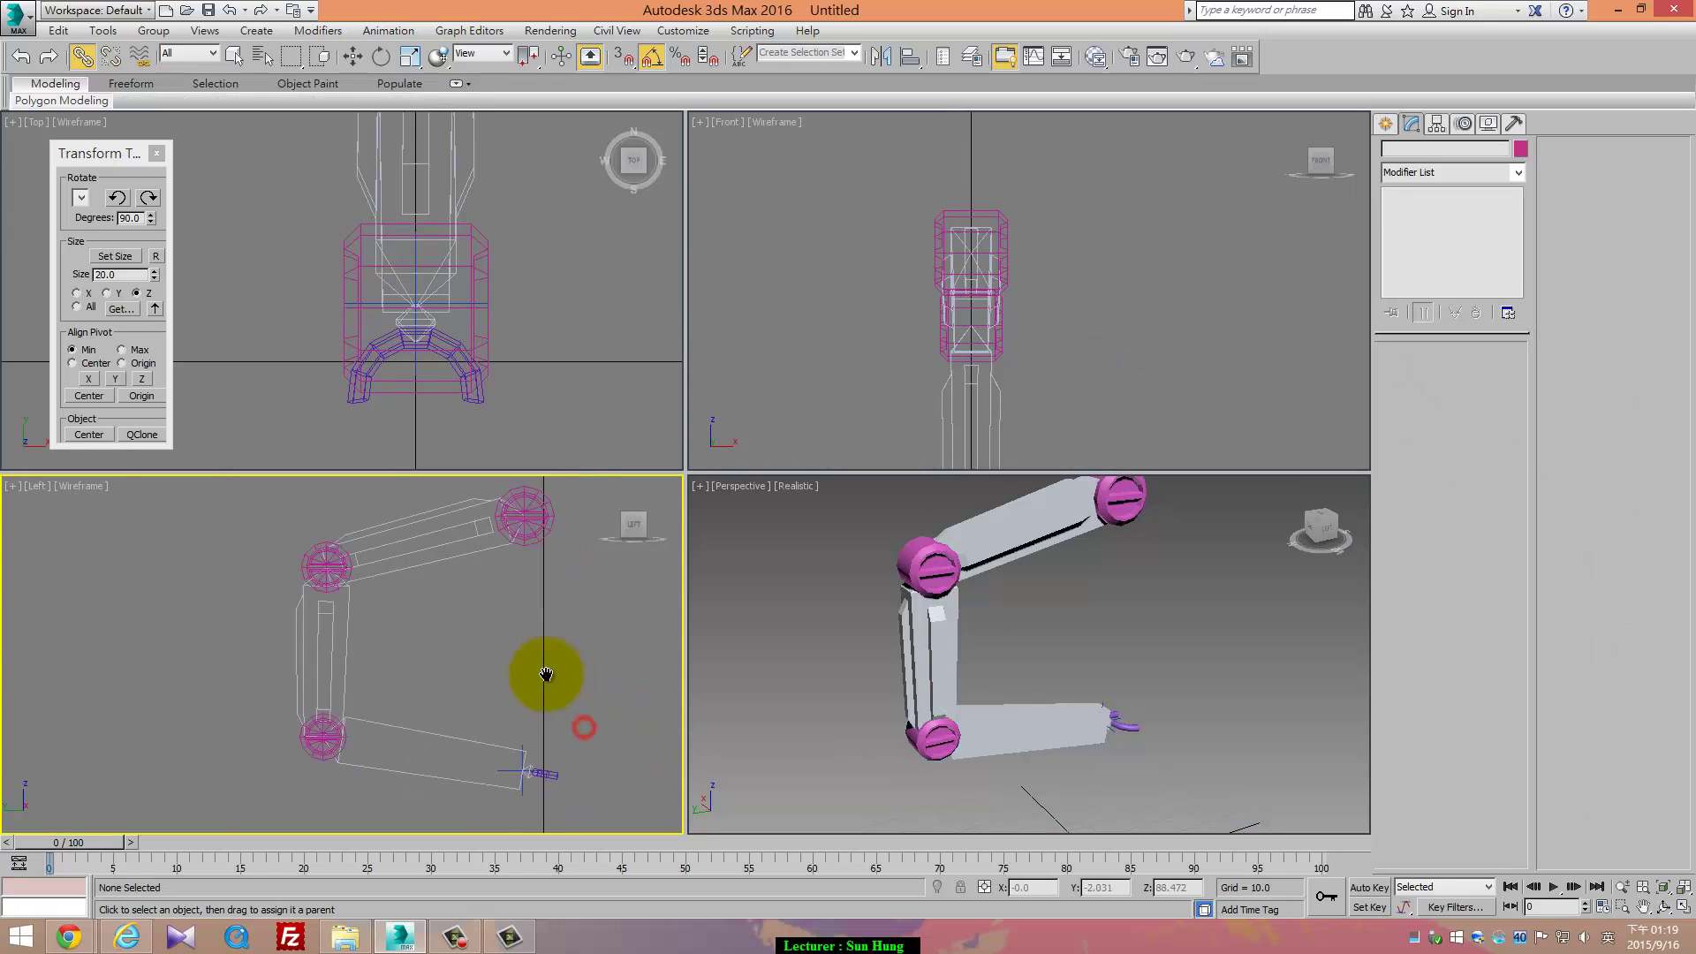
{"action": "scroll", "coordinate": [541, 680], "scroll_direction": "down", "scroll_amount": 2}
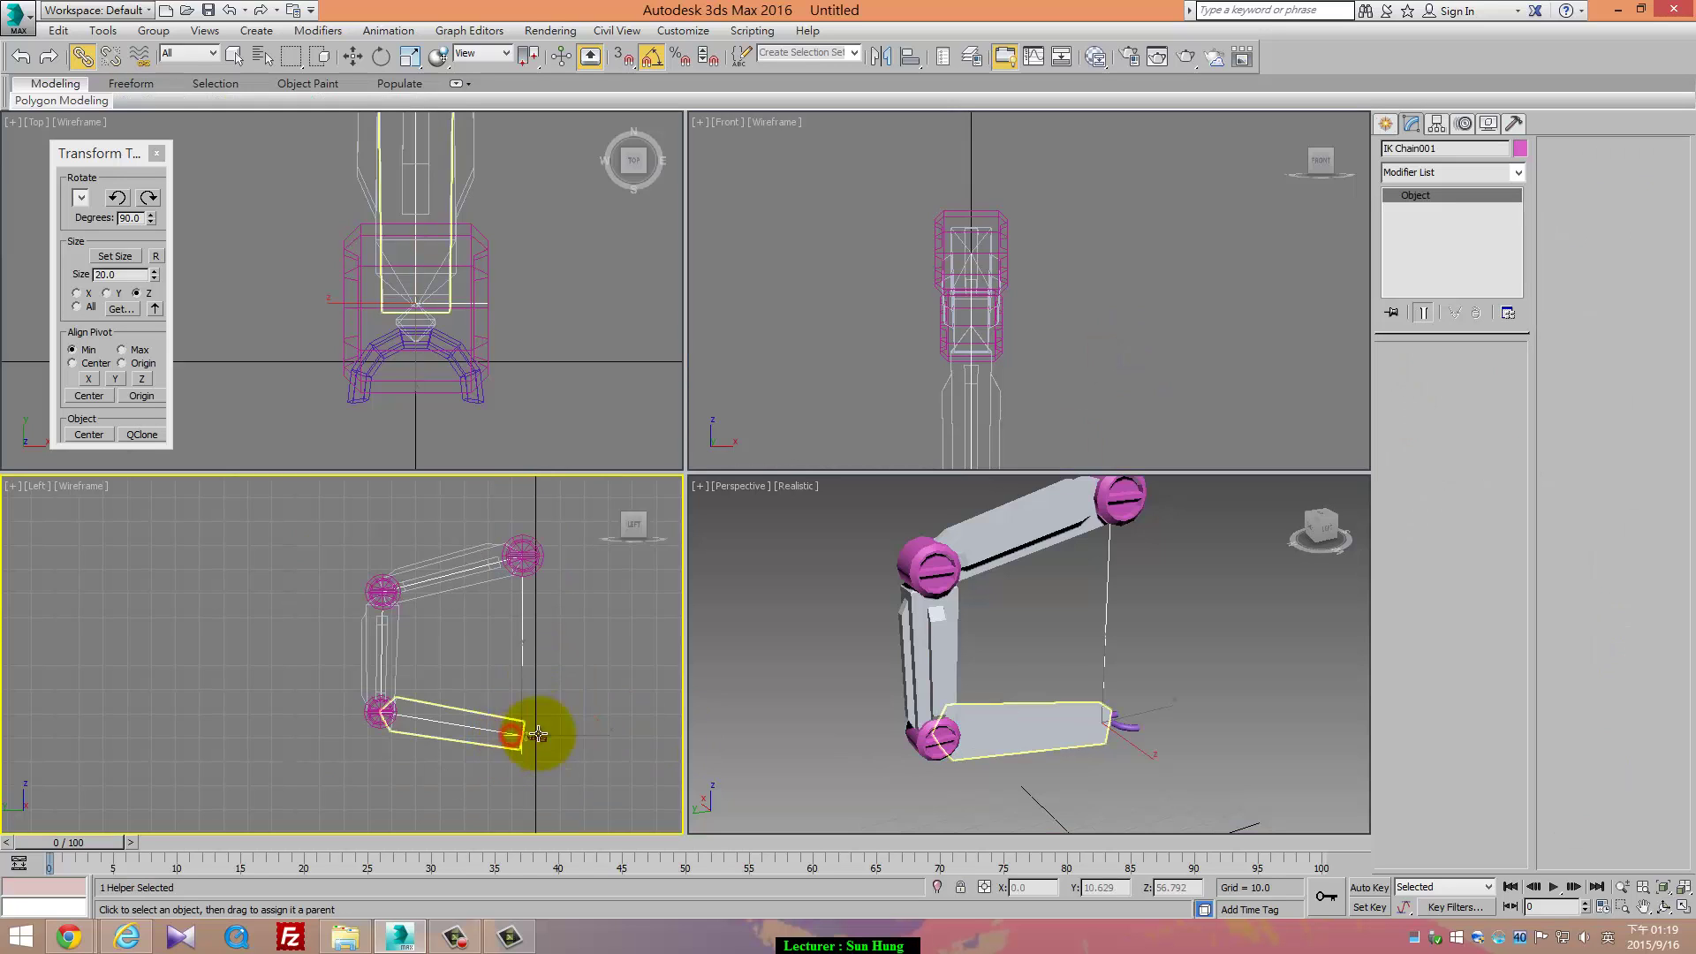
{"action": "key", "text": "w"}
{"action": "left_click", "coordinate": [551, 720]}
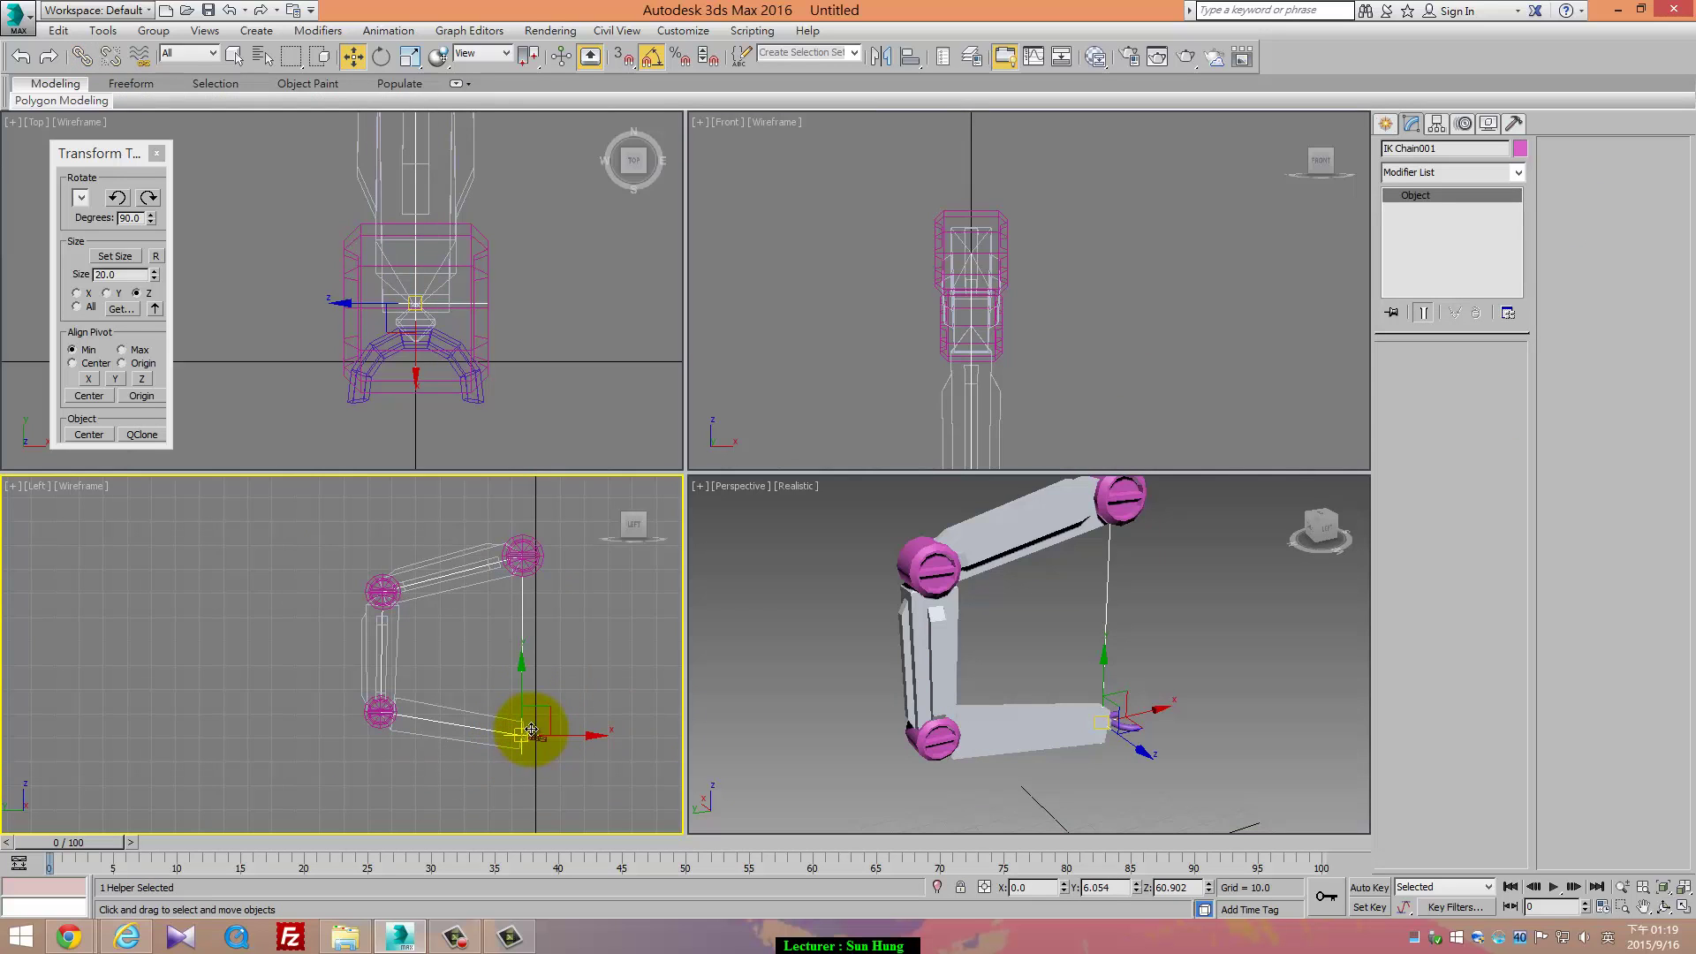
{"action": "key", "text": "r"}
{"action": "mouse_move", "coordinate": [541, 730]}
{"action": "left_mouse_down"}
{"action": "mouse_move", "coordinate": [518, 727]}
{"action": "mouse_move", "coordinate": [480, 548]}
{"action": "mouse_move", "coordinate": [503, 707]}
{"action": "mouse_move", "coordinate": [473, 474]}
{"action": "mouse_move", "coordinate": [515, 746]}
{"action": "mouse_move", "coordinate": [503, 660]}
{"action": "mouse_move", "coordinate": [632, 710]}
{"action": "mouse_move", "coordinate": [586, 649]}
{"action": "mouse_move", "coordinate": [491, 606]}
{"action": "mouse_move", "coordinate": [541, 704]}
{"action": "mouse_move", "coordinate": [465, 681]}
{"action": "mouse_move", "coordinate": [666, 643]}
{"action": "mouse_move", "coordinate": [530, 708]}
{"action": "mouse_move", "coordinate": [447, 695]}
{"action": "mouse_move", "coordinate": [454, 757]}
{"action": "mouse_move", "coordinate": [575, 750]}
{"action": "mouse_move", "coordinate": [485, 783]}
{"action": "mouse_move", "coordinate": [457, 759]}
{"action": "mouse_move", "coordinate": [556, 669]}
{"action": "mouse_move", "coordinate": [515, 712]}
{"action": "left_mouse_up"}
{"action": "key", "text": "w"}
{"action": "left_click_drag", "start_coordinate": [548, 708], "coordinate": [601, 689]}
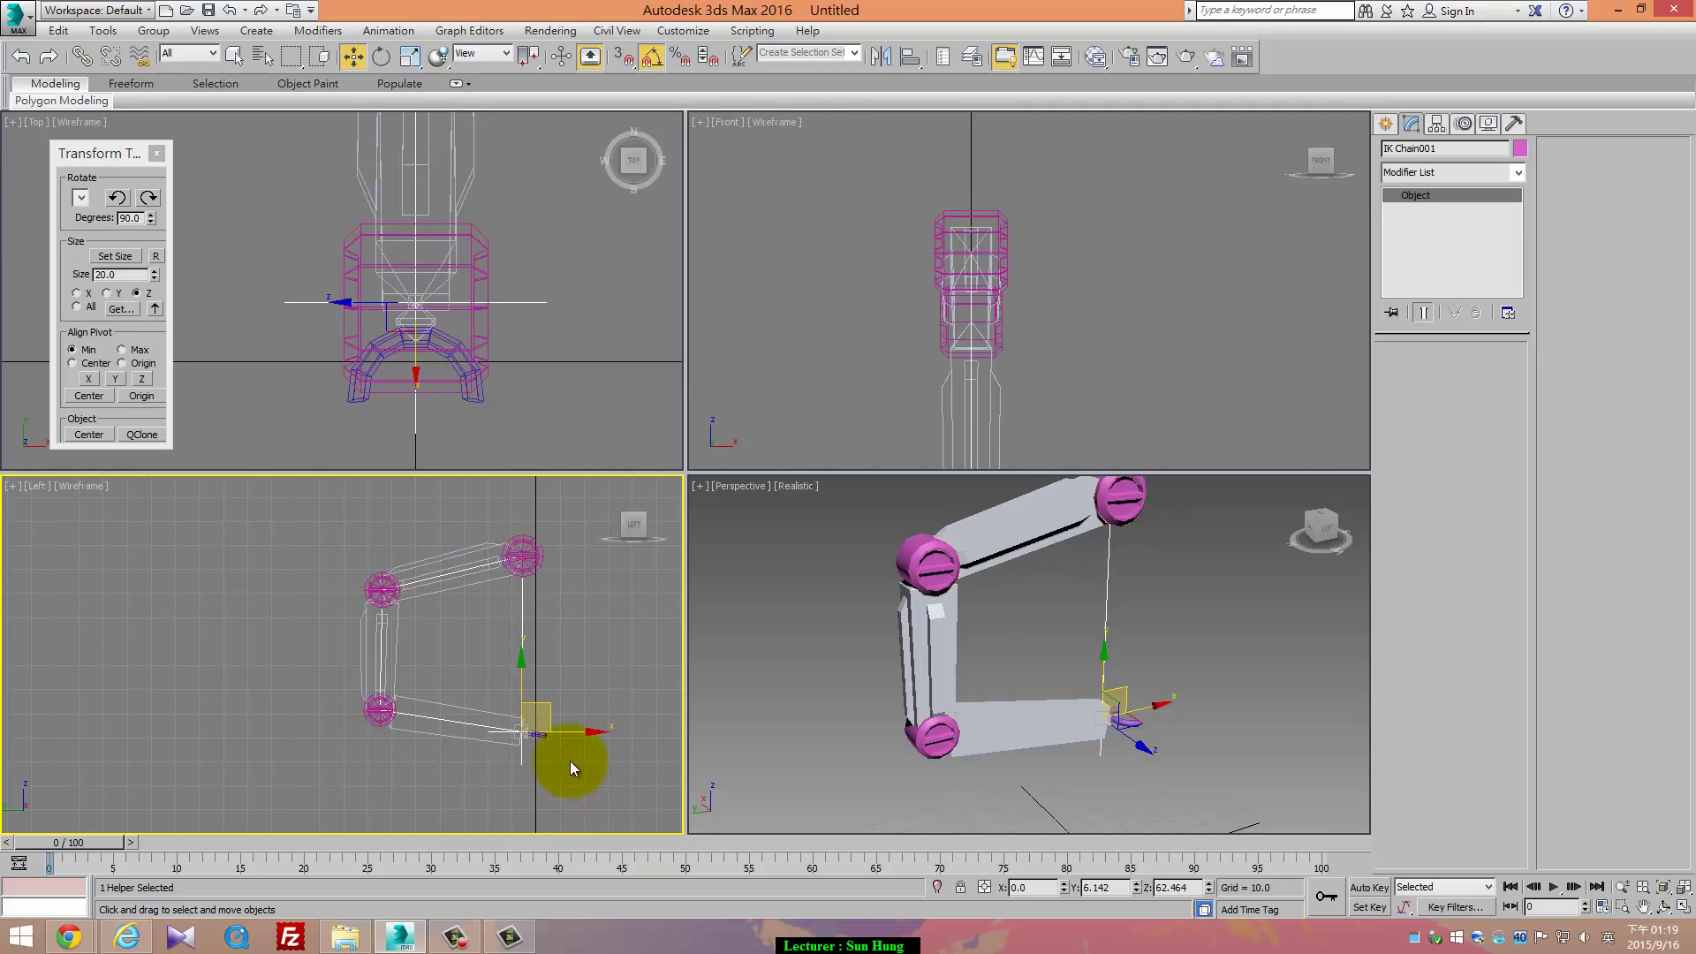
{"action": "left_click", "coordinate": [468, 940]}
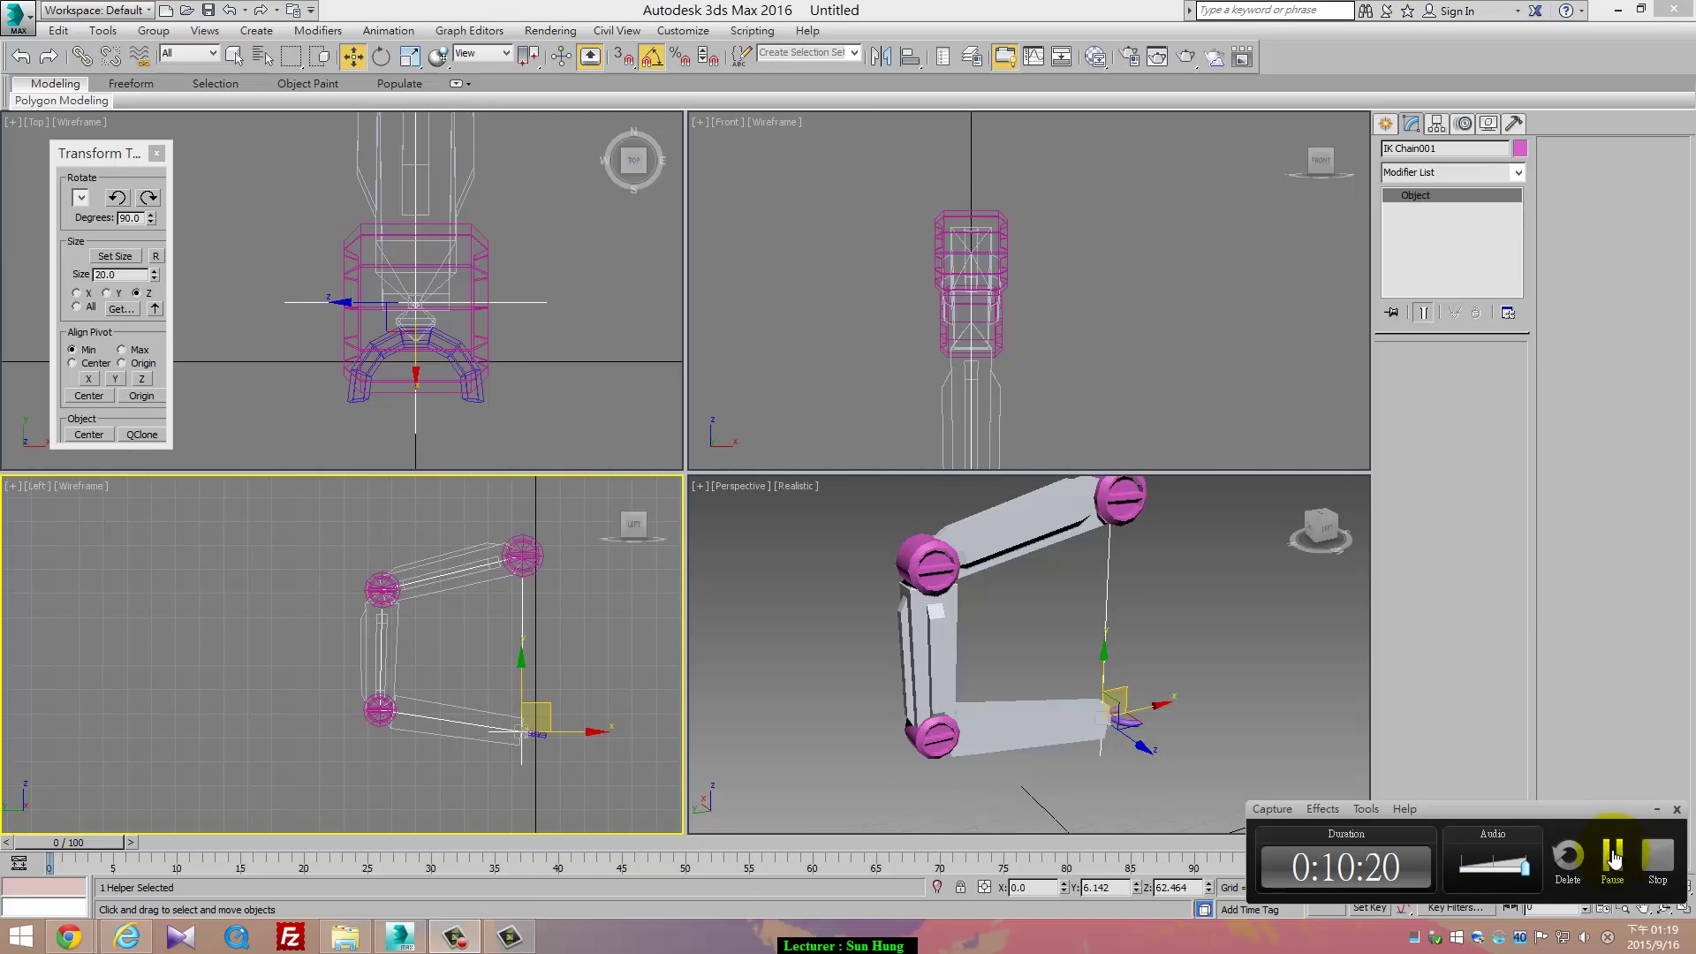
{"action": "left_click", "coordinate": [1646, 867]}
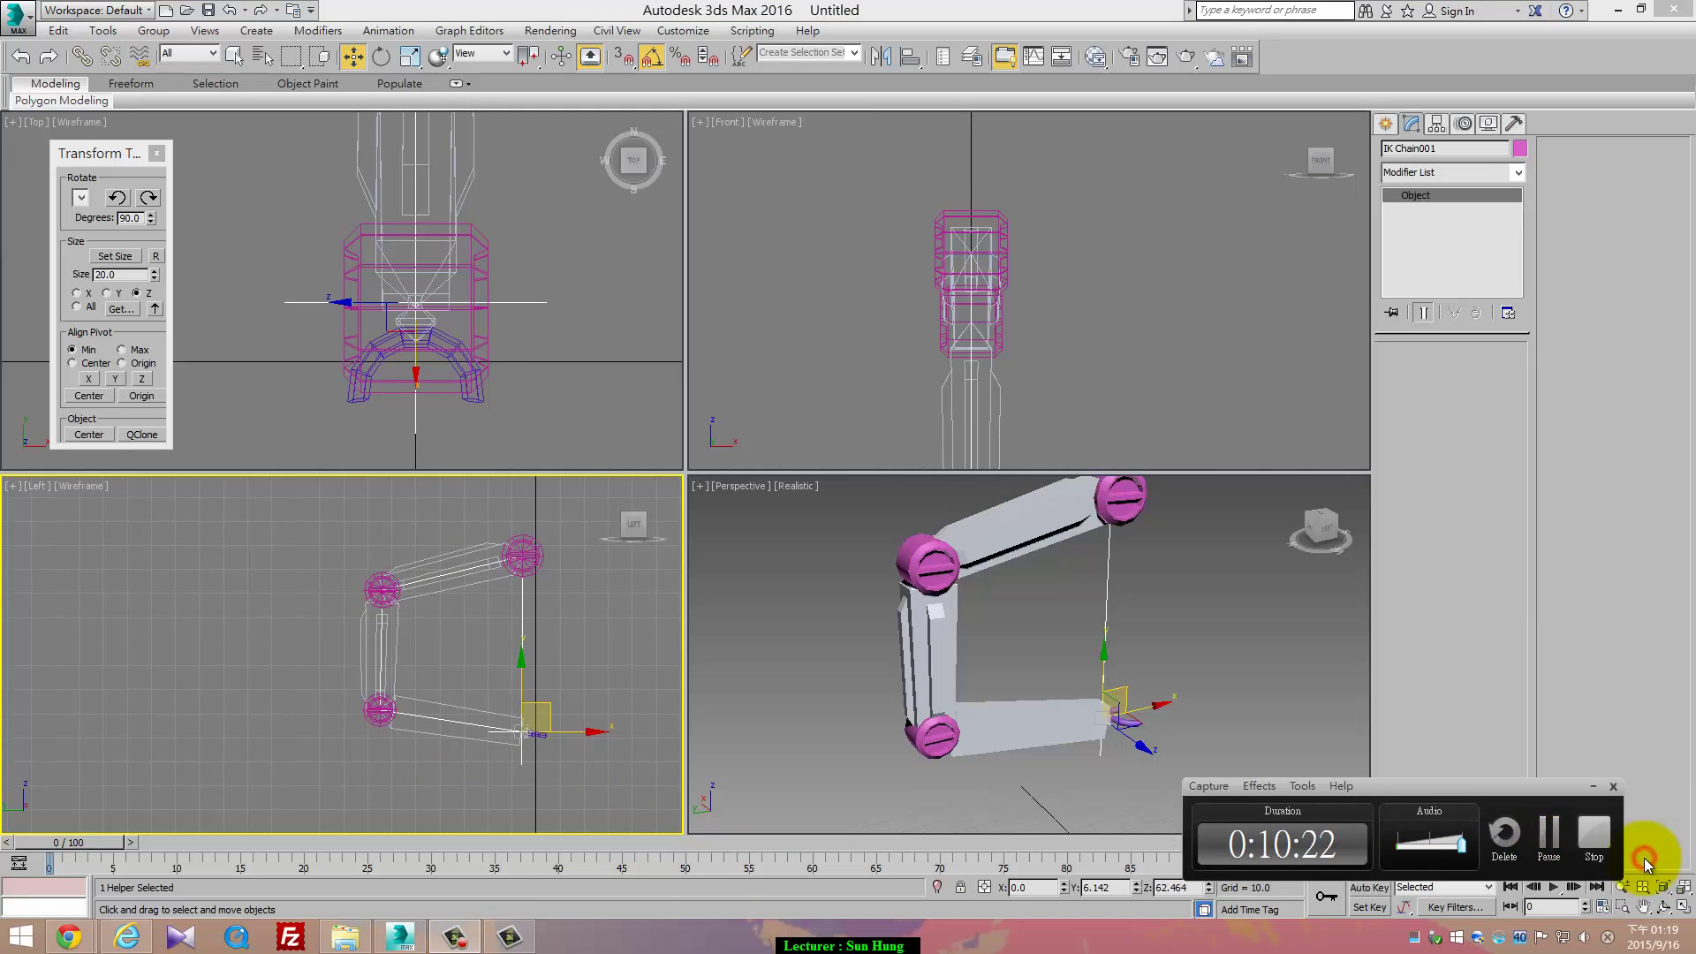